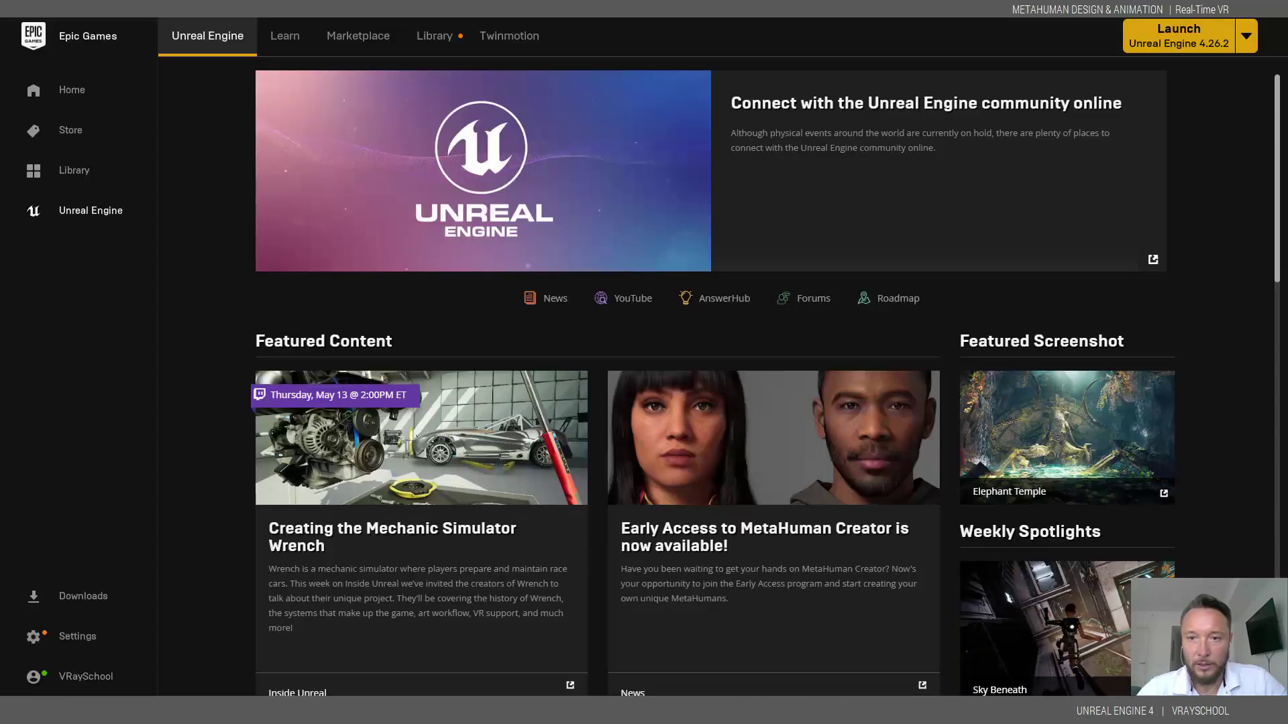
- Launch Unreal Engine 4.26.2 from the Epic Games Launcher's Unreal Engine page
{"action": "left_click", "coordinate": [1177, 35]}
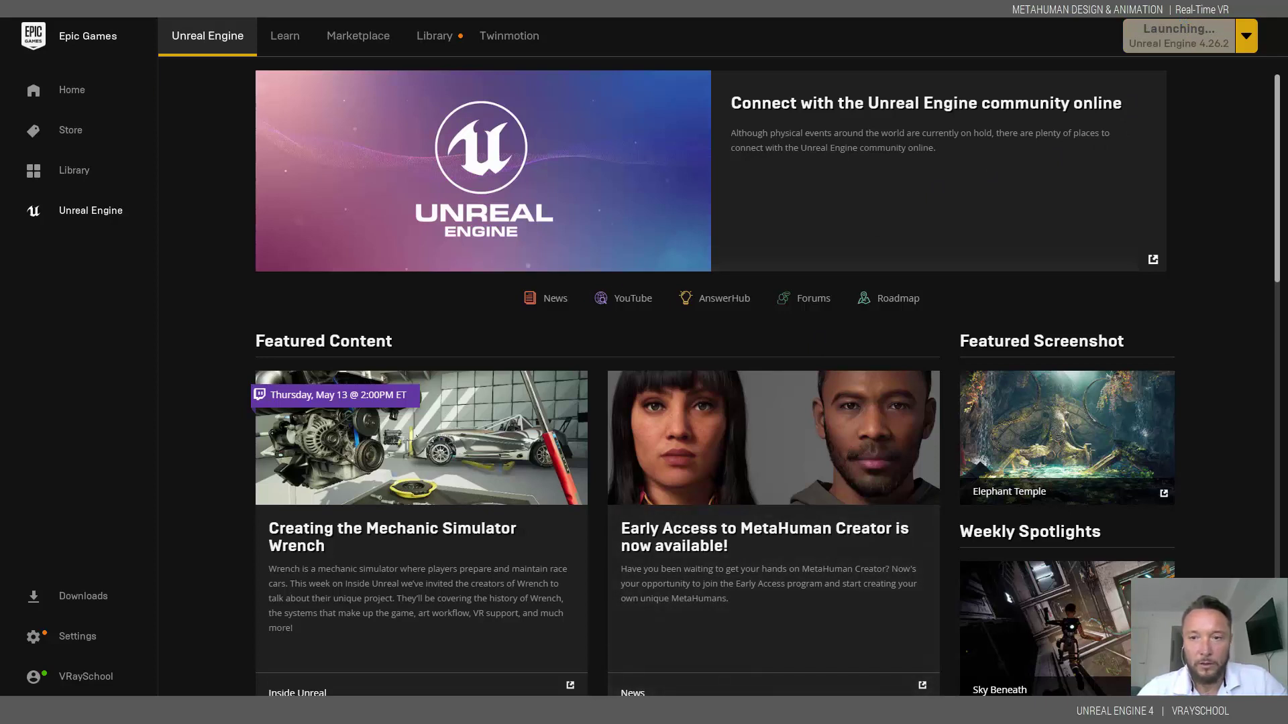
- Dismiss the SteamVR notice and open the mtest project from the Unreal Project Browser
{"action": "mouse_move", "coordinate": [378, 710]}
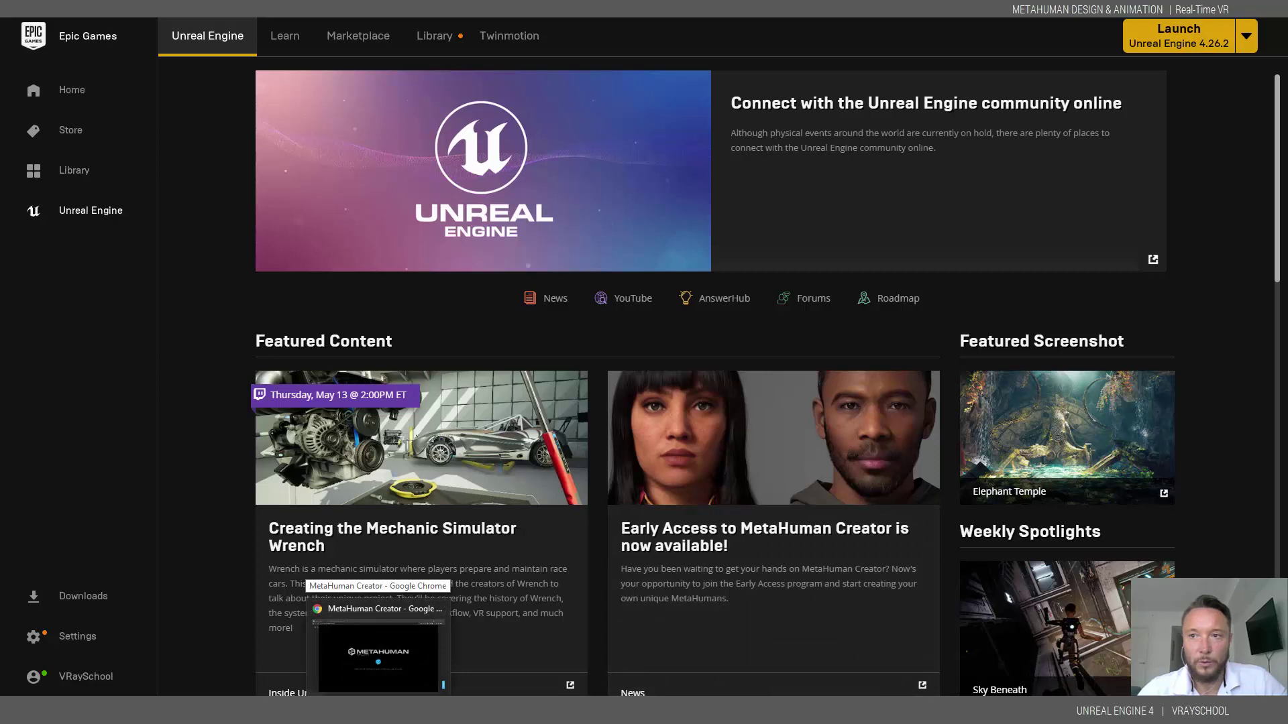
{"action": "left_click", "coordinate": [379, 644]}
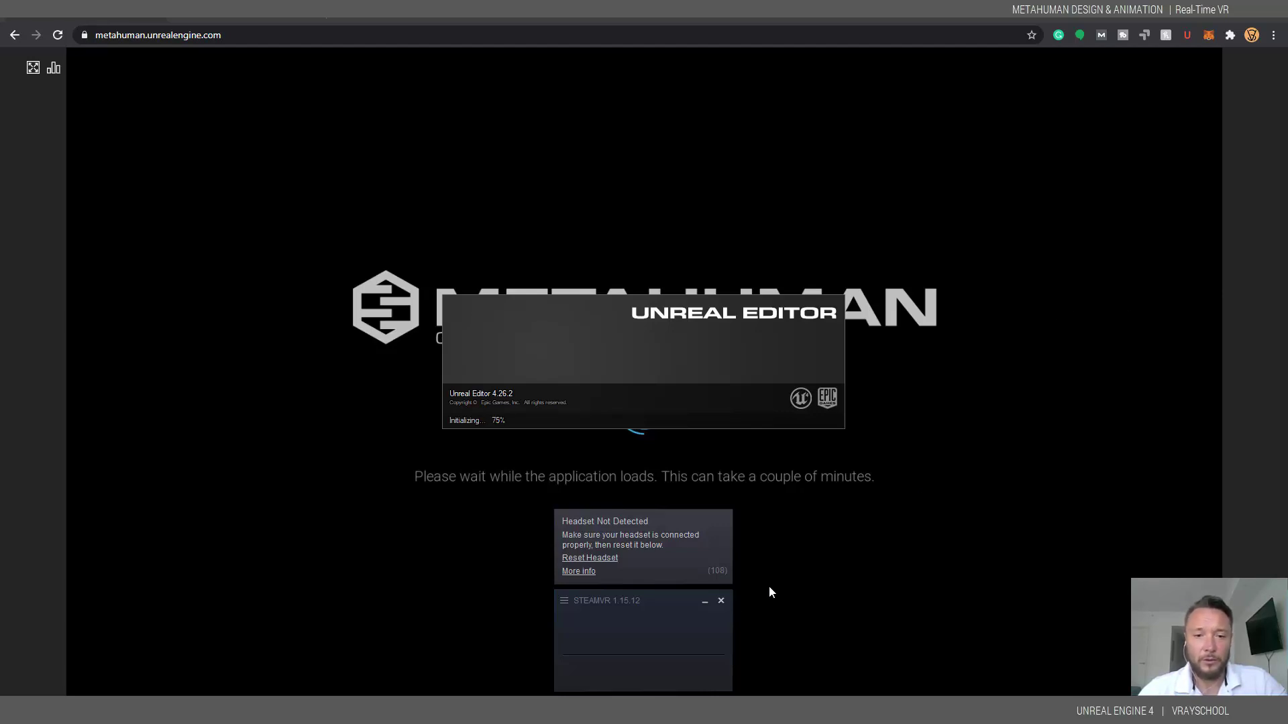
{"action": "left_click", "coordinate": [721, 602]}
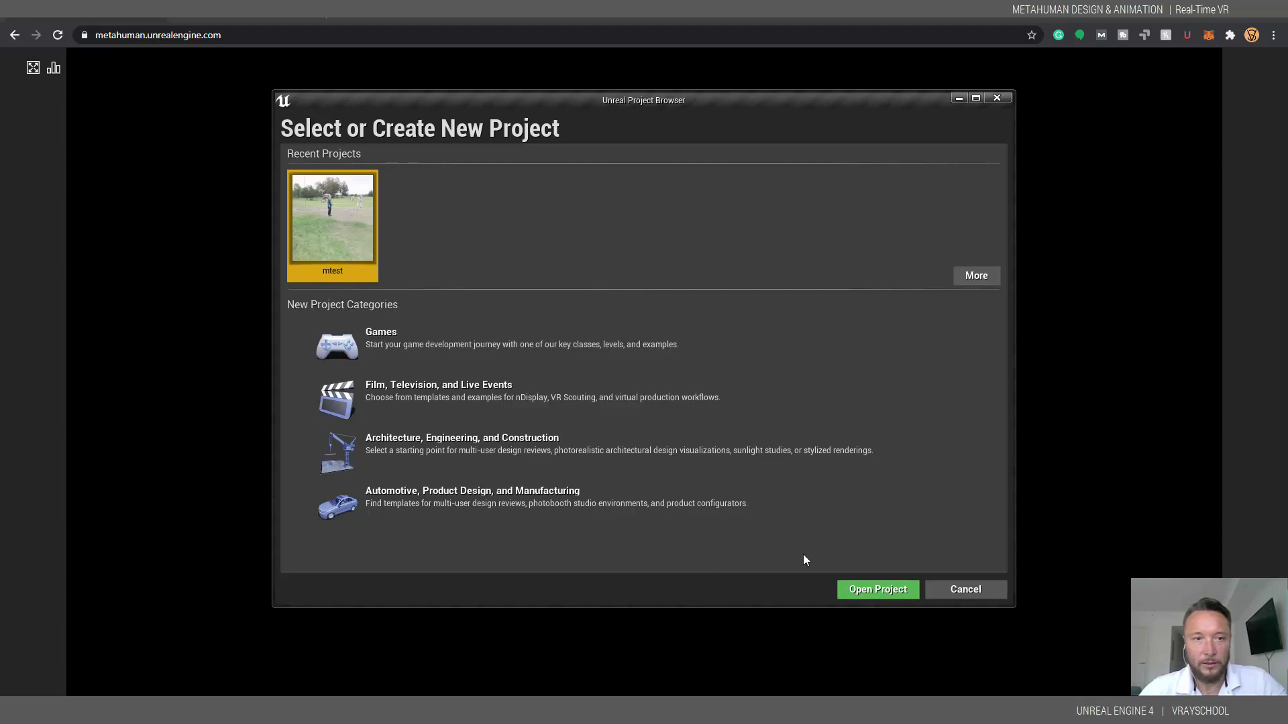
{"action": "left_click", "coordinate": [893, 592]}
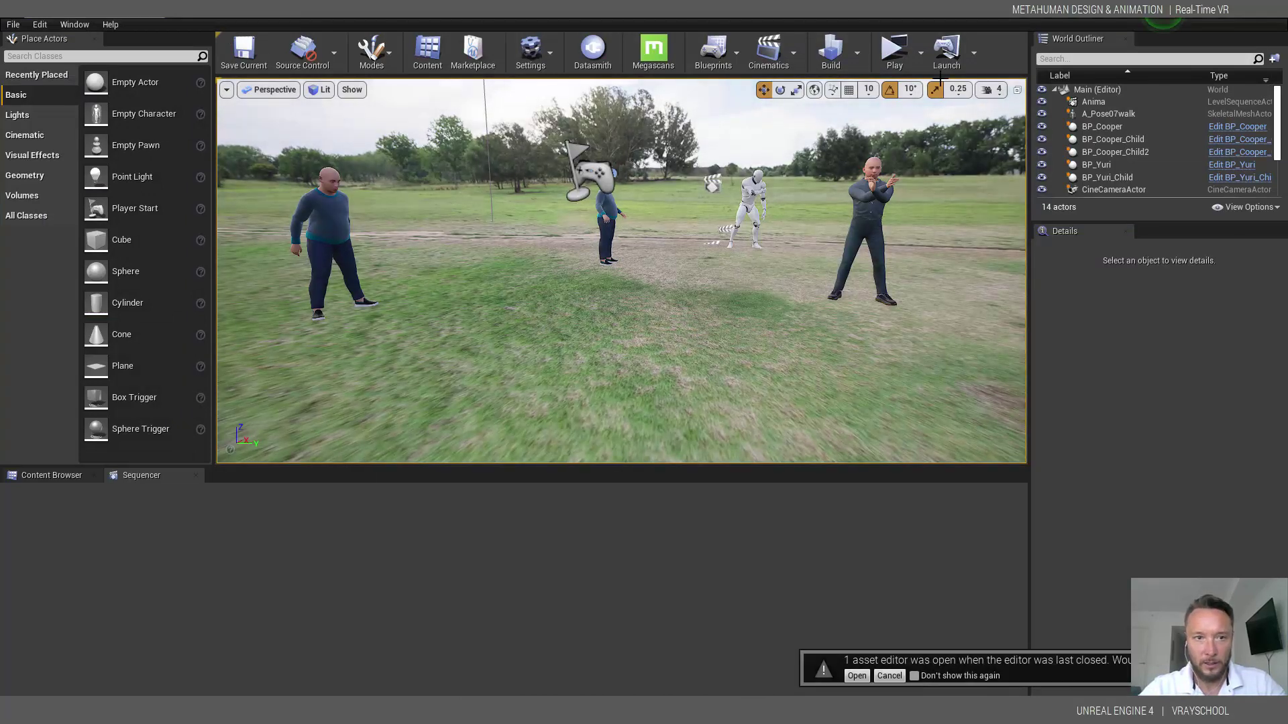
- Play the level in a new window and look around at the animating Cooper and Yuri characters
{"action": "left_click", "coordinate": [886, 56]}
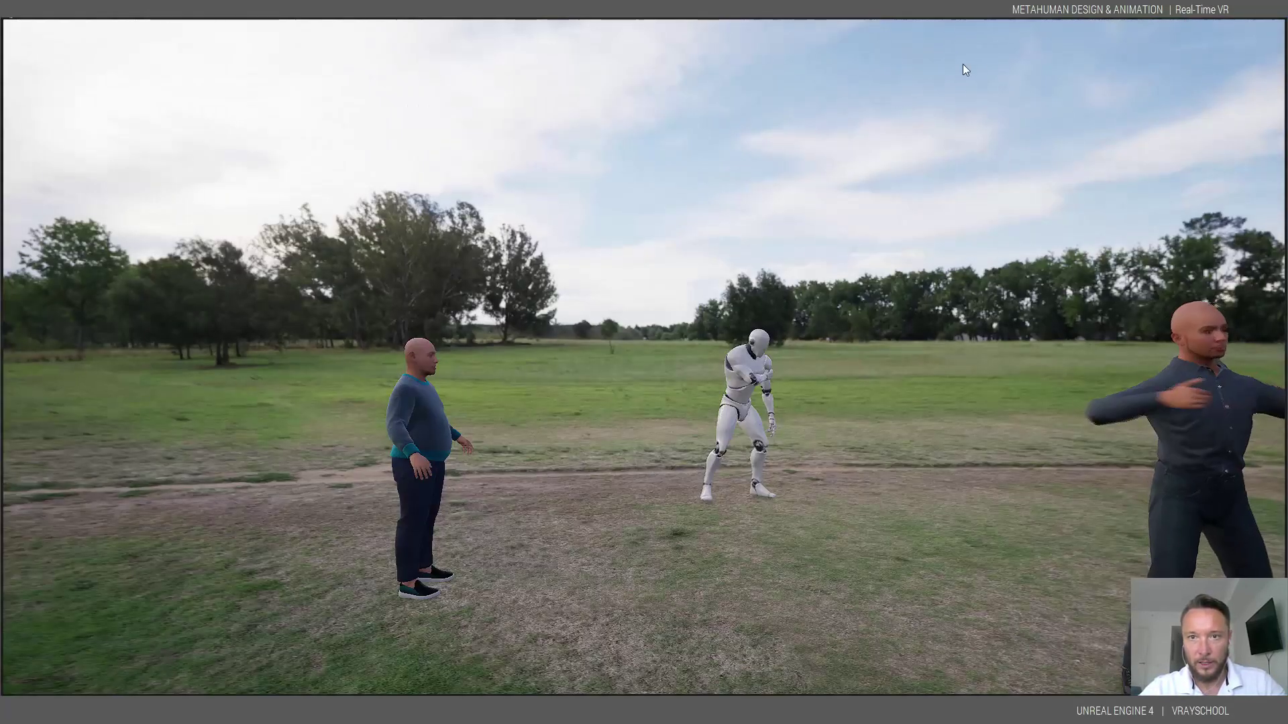
{"action": "left_click", "coordinate": [985, 542]}
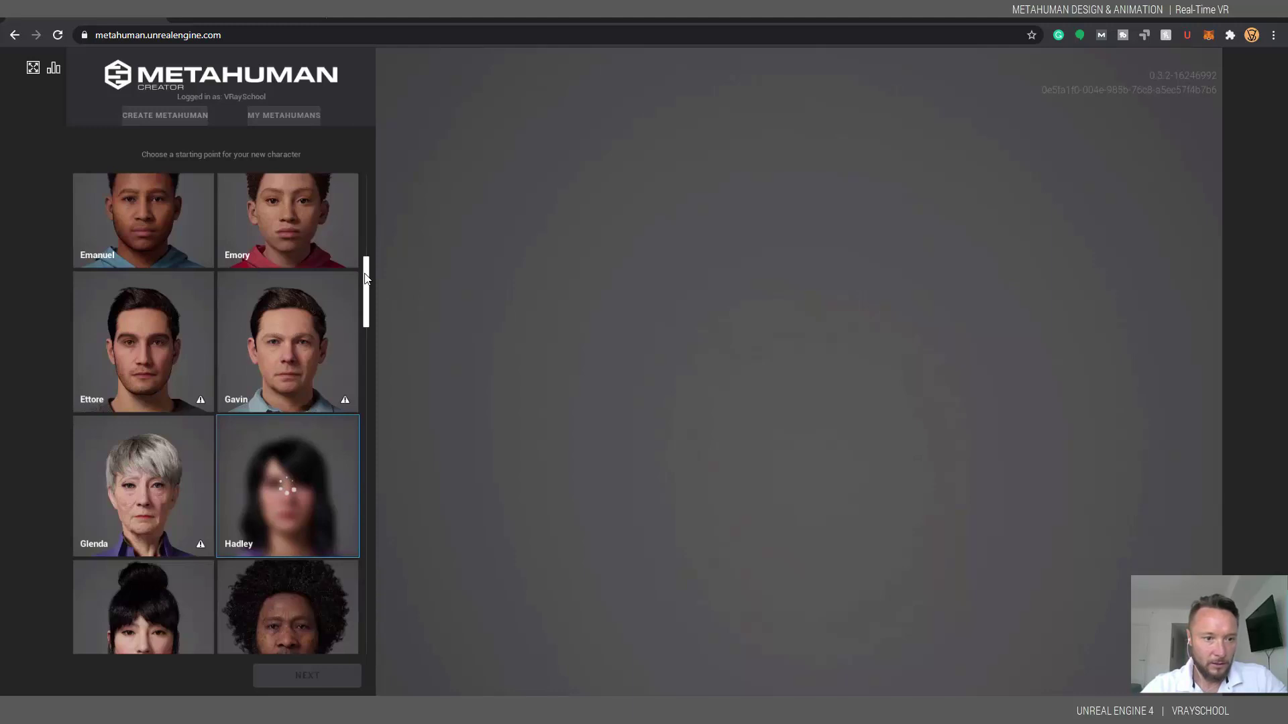
- Pick the Hadley preset from the Create MetaHuman list and continue to editing her
{"action": "scroll", "coordinate": [318, 324], "scroll_direction": "up", "scroll_amount": 3}
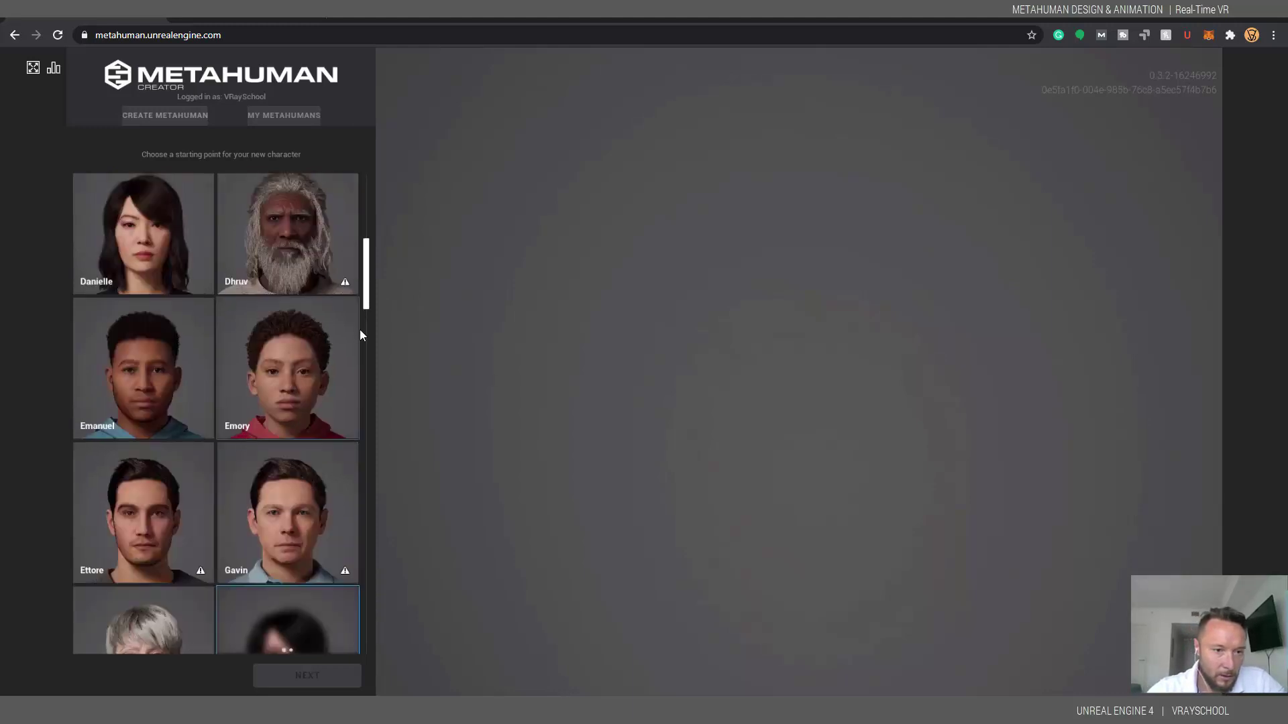
{"action": "scroll", "coordinate": [367, 248], "scroll_direction": "up", "scroll_amount": 3}
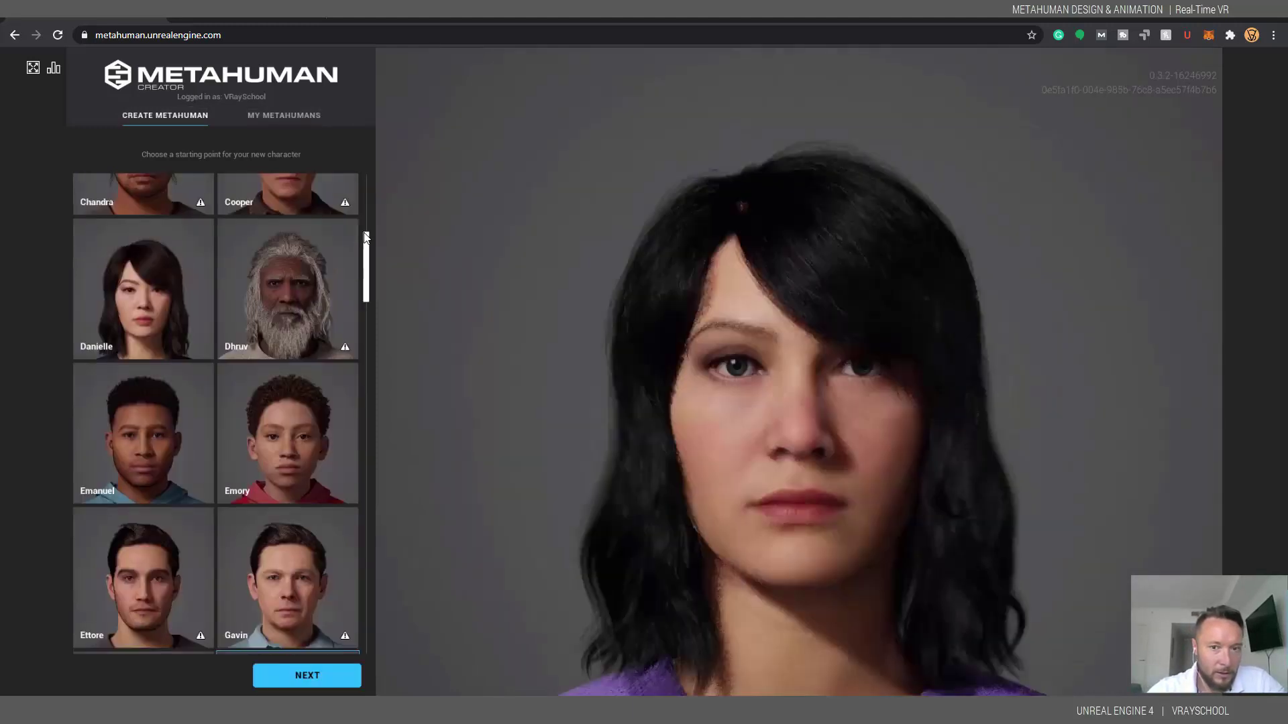
{"action": "scroll", "coordinate": [366, 238], "scroll_direction": "up", "scroll_amount": 5}
{"action": "scroll", "coordinate": [366, 232], "scroll_direction": "up", "scroll_amount": 2}
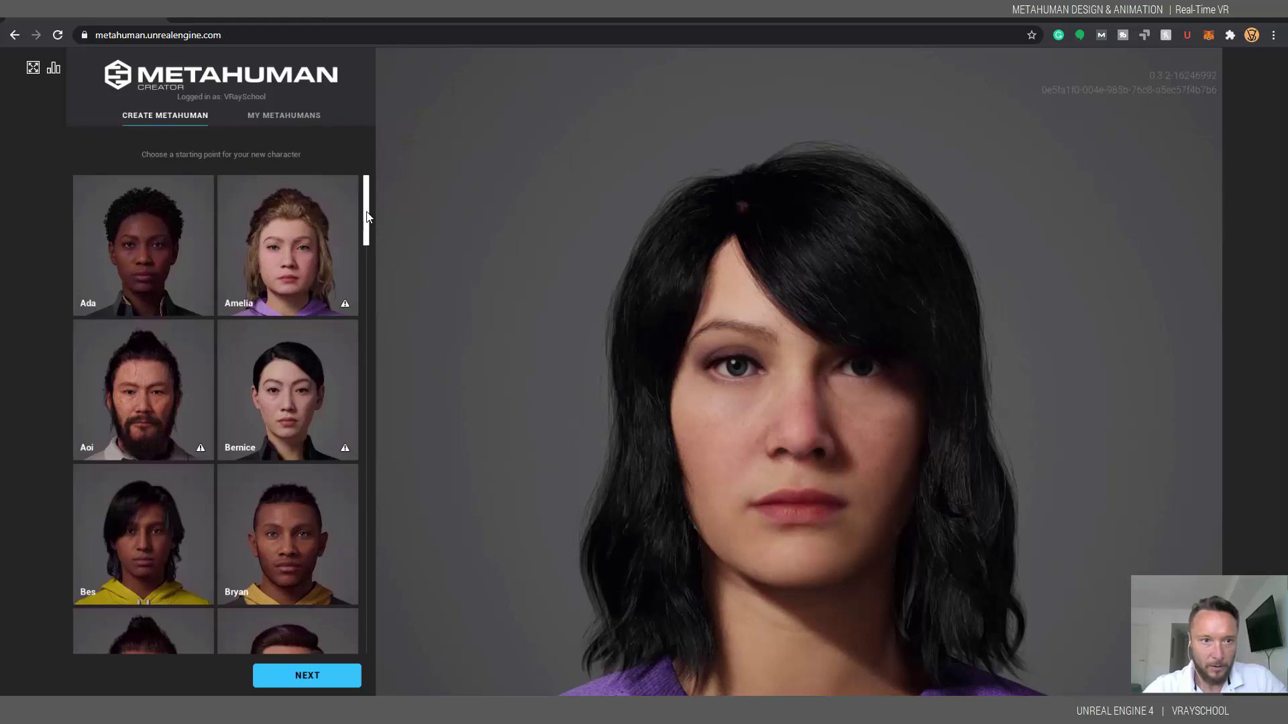
{"action": "scroll", "coordinate": [365, 287], "scroll_direction": "down", "scroll_amount": 8}
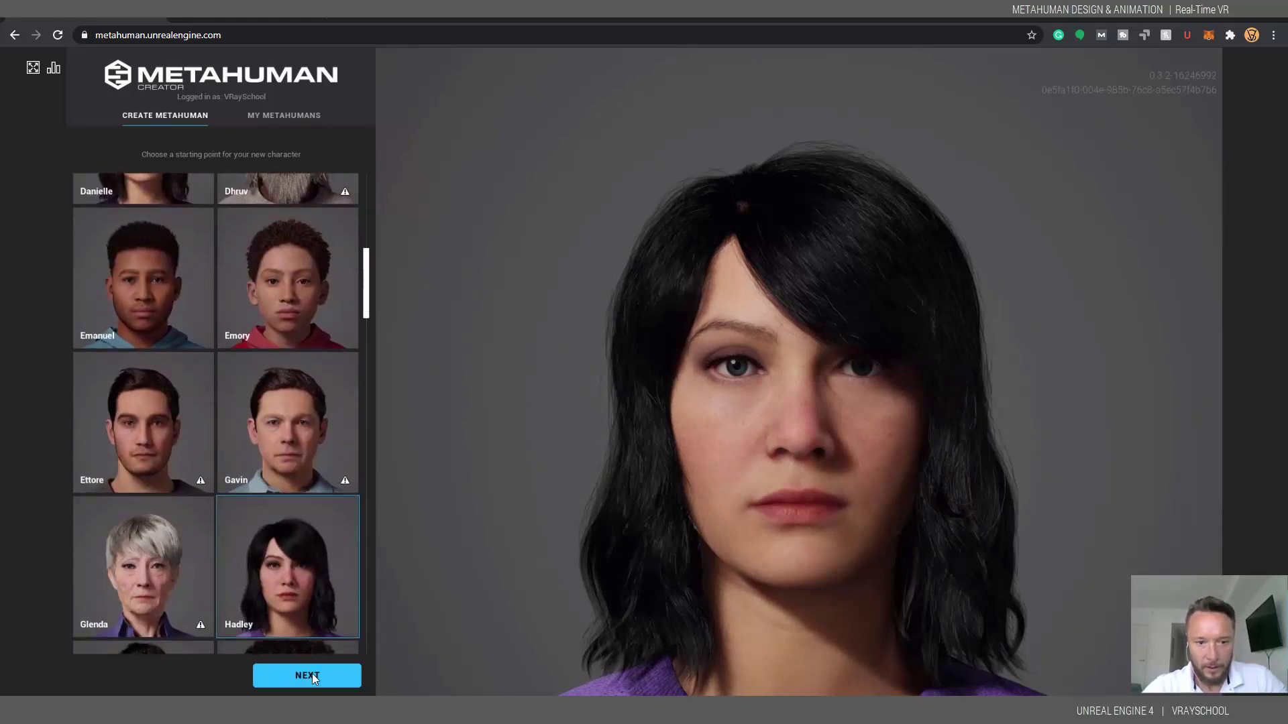
{"action": "left_click", "coordinate": [295, 675]}
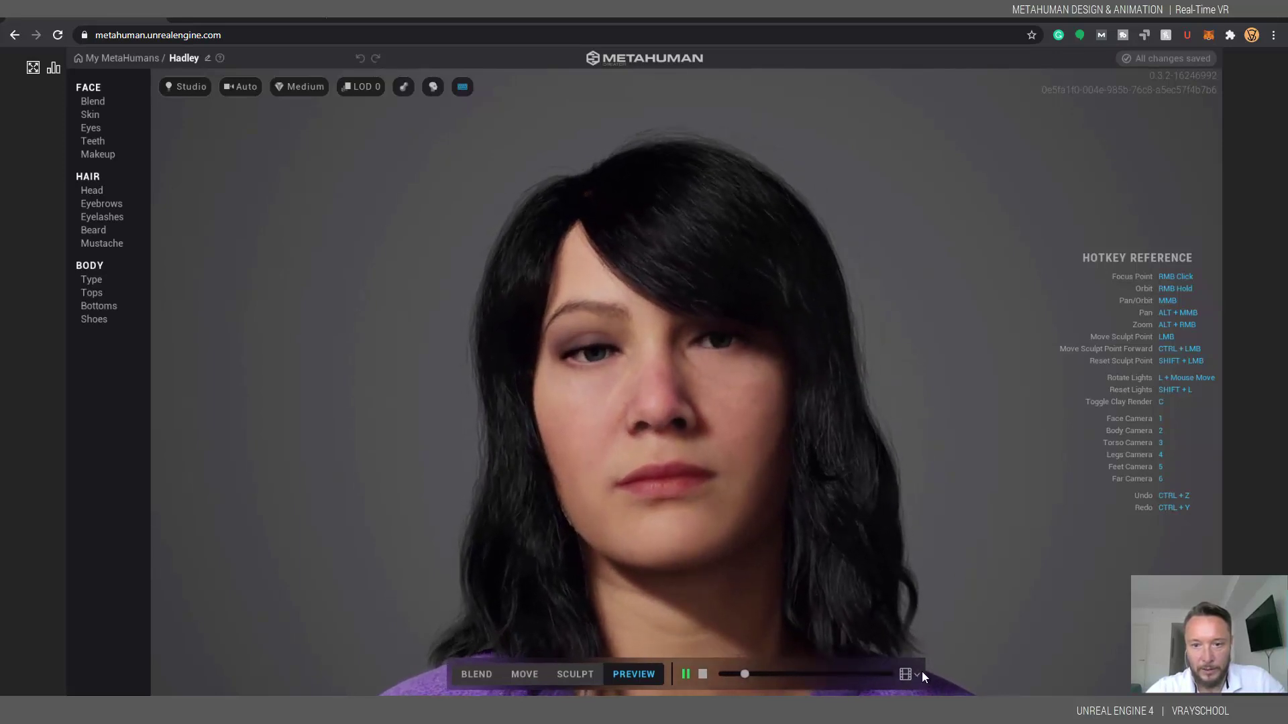
- Preview Hadley's Face ROM and Body Technical ROM animations, then enter Sculpt mode
{"action": "left_click", "coordinate": [913, 675]}
{"action": "left_click", "coordinate": [909, 621]}
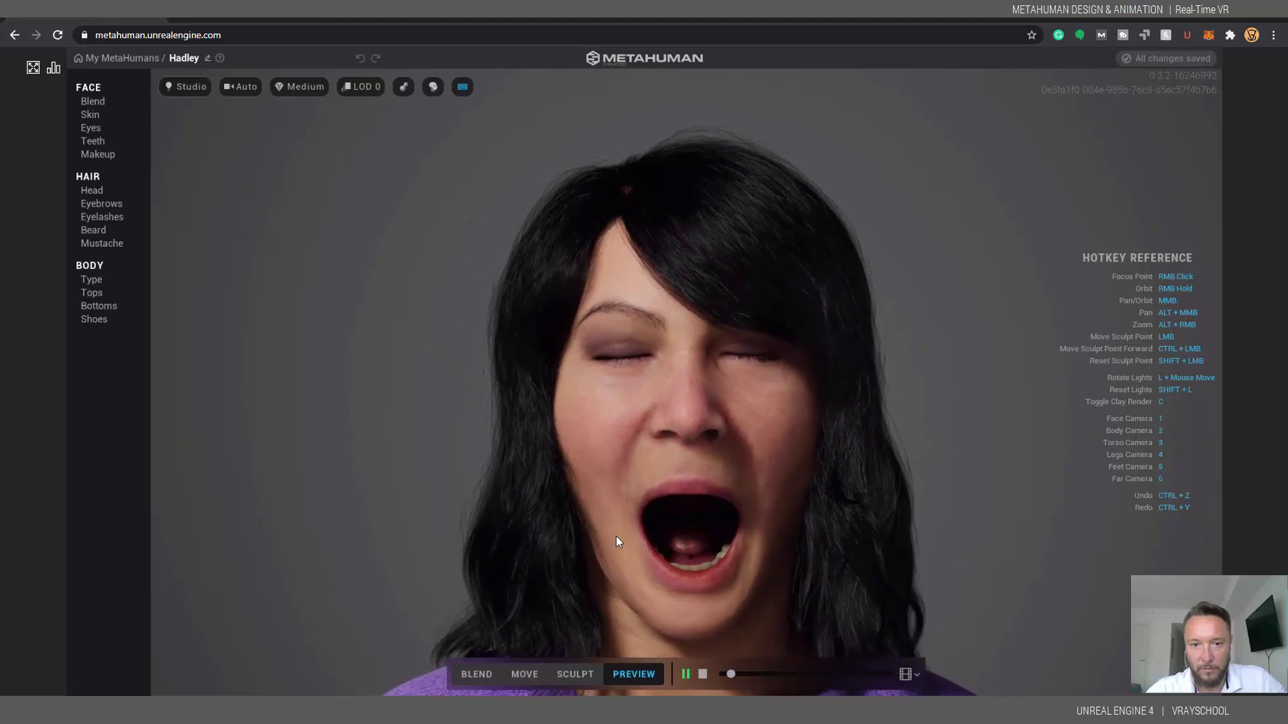
{"action": "left_click", "coordinate": [917, 676]}
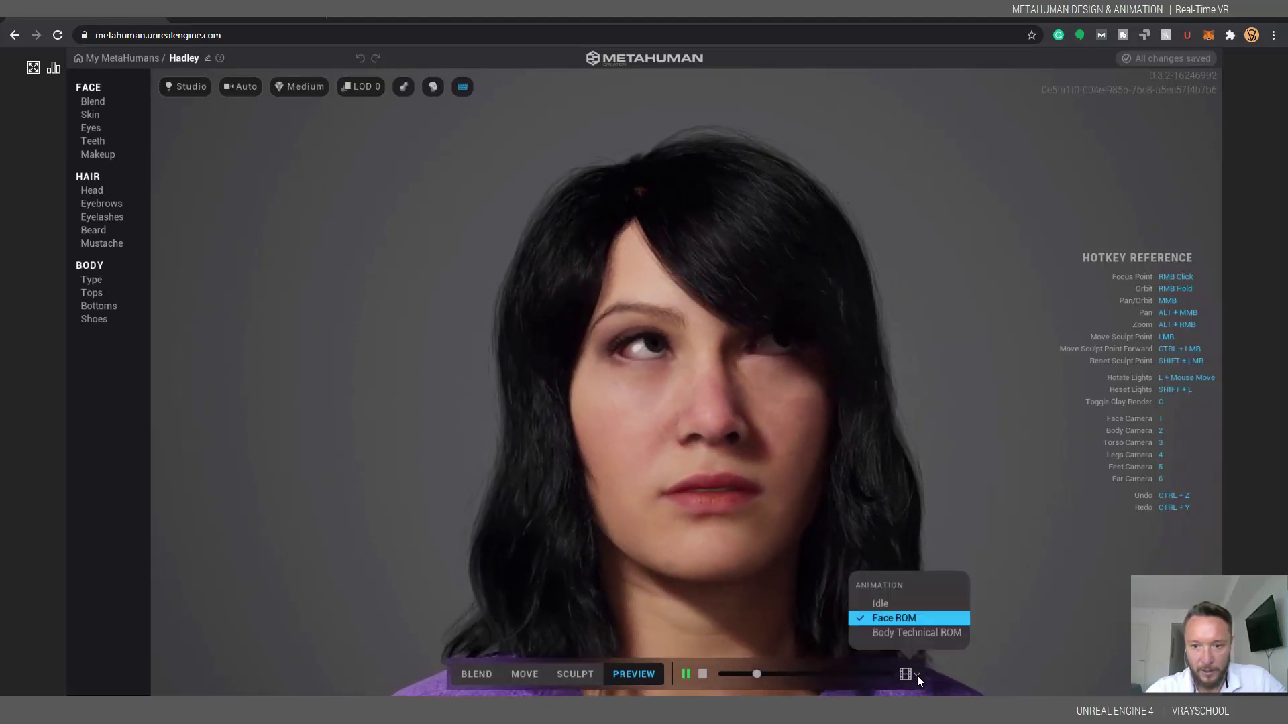
{"action": "left_click", "coordinate": [918, 633]}
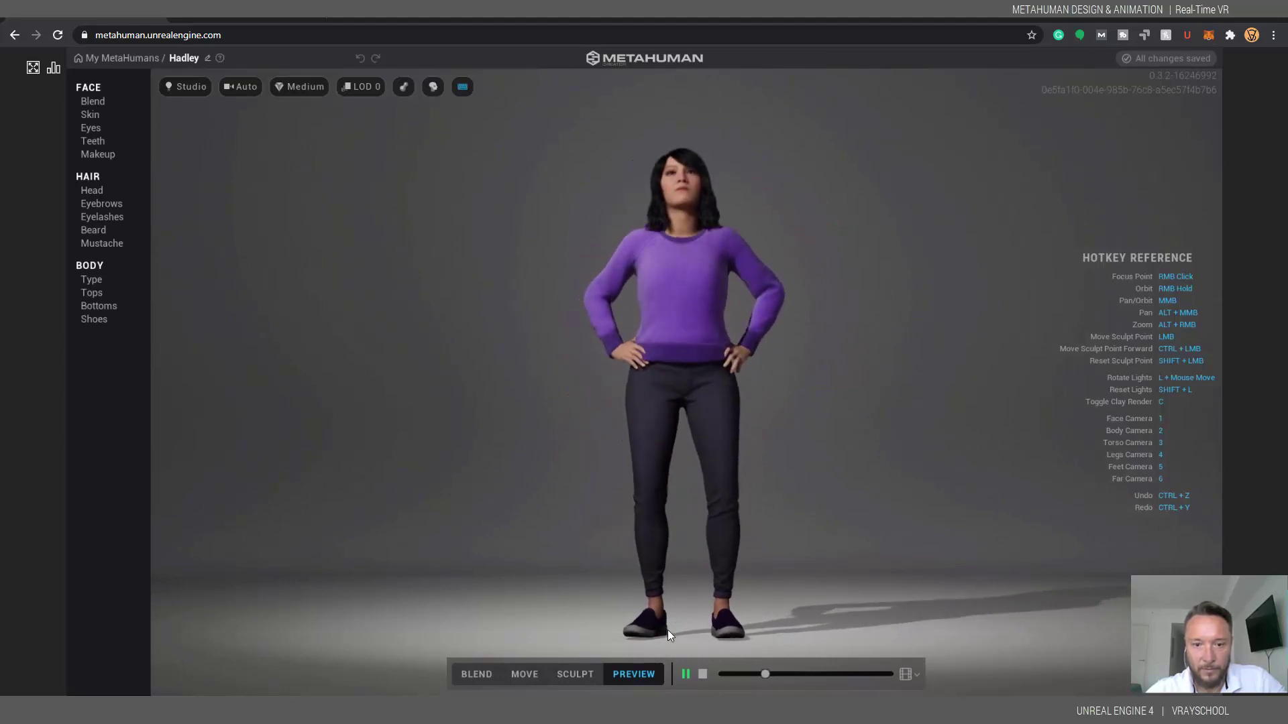
{"action": "left_click", "coordinate": [571, 675]}
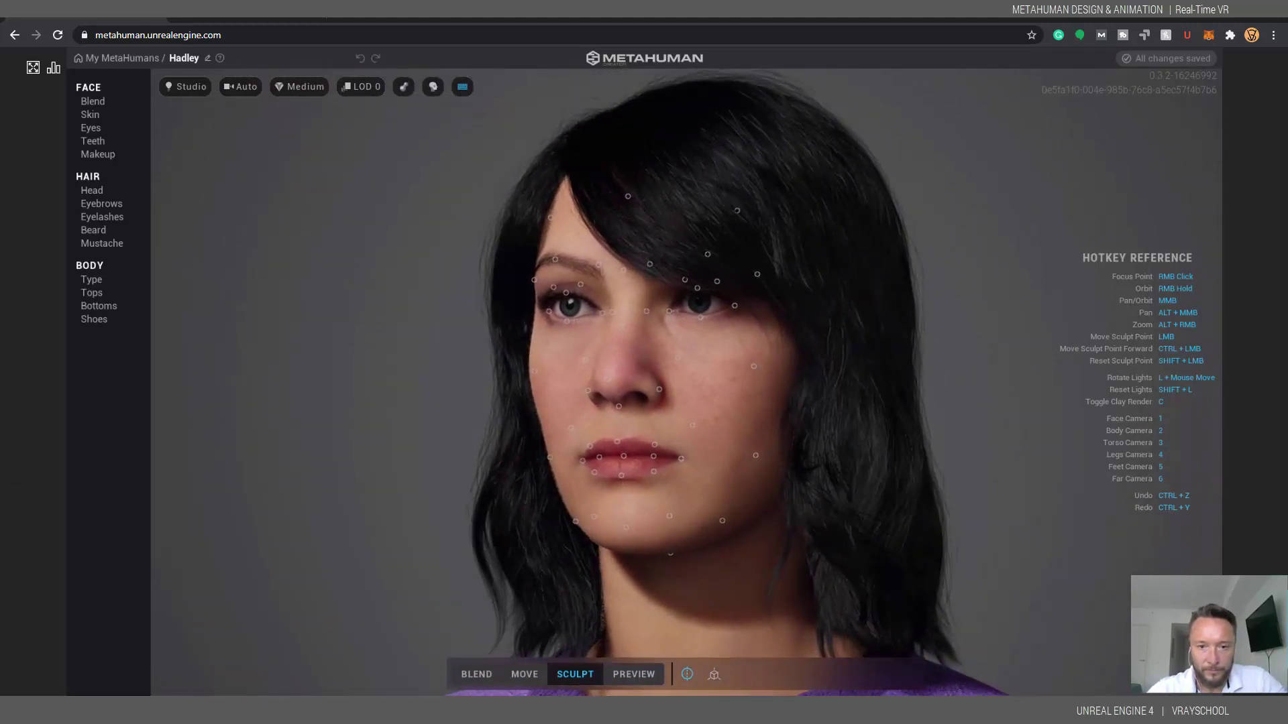
- Lower a brow sculpt point, then add Amelia and Bernice to the right and left blend slots
{"action": "mouse_move", "coordinate": [618, 272]}
{"action": "left_mouse_down"}
{"action": "mouse_move", "coordinate": [634, 212]}
{"action": "mouse_move", "coordinate": [633, 387]}
{"action": "left_mouse_up"}
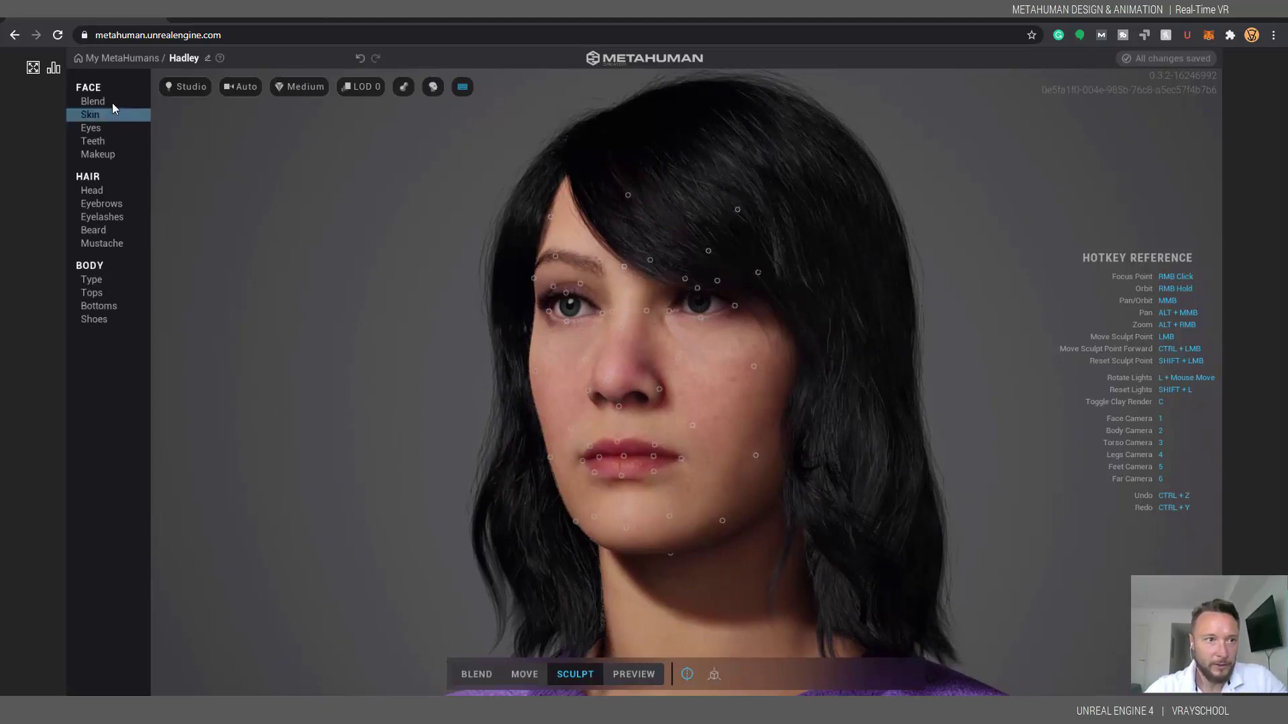
{"action": "left_click", "coordinate": [92, 103]}
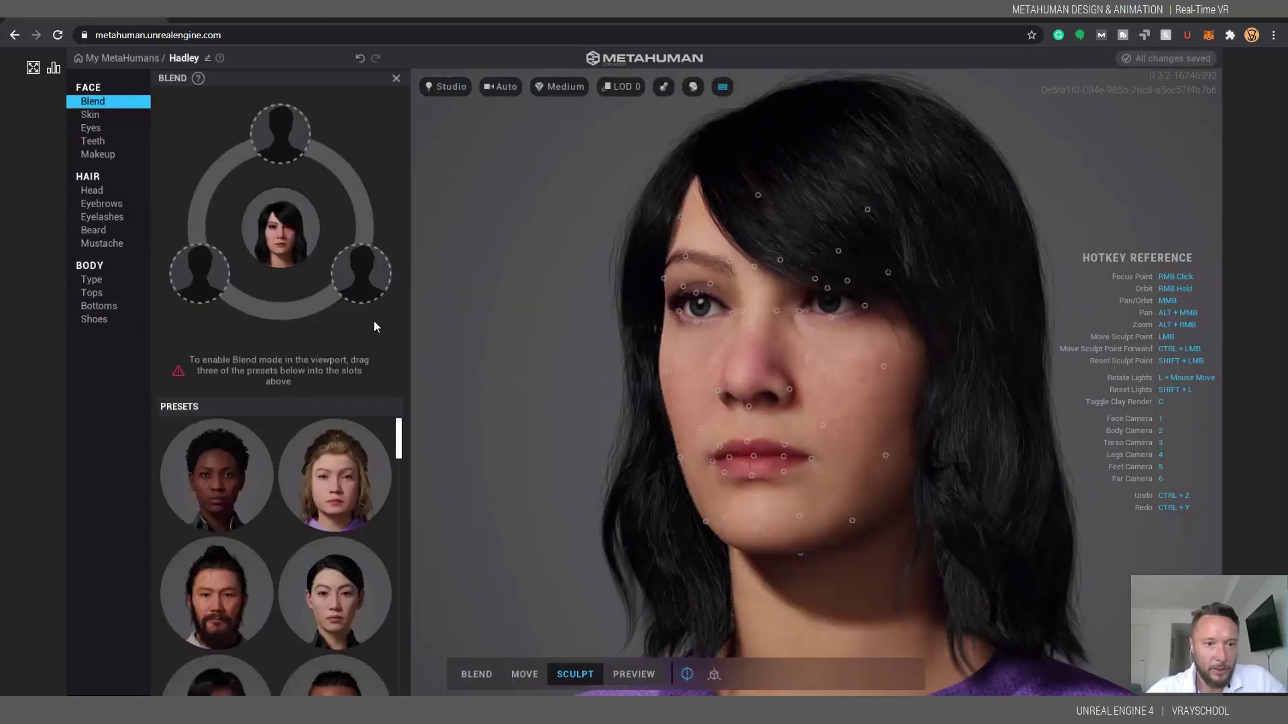
{"action": "left_click_drag", "start_coordinate": [345, 482], "coordinate": [391, 240]}
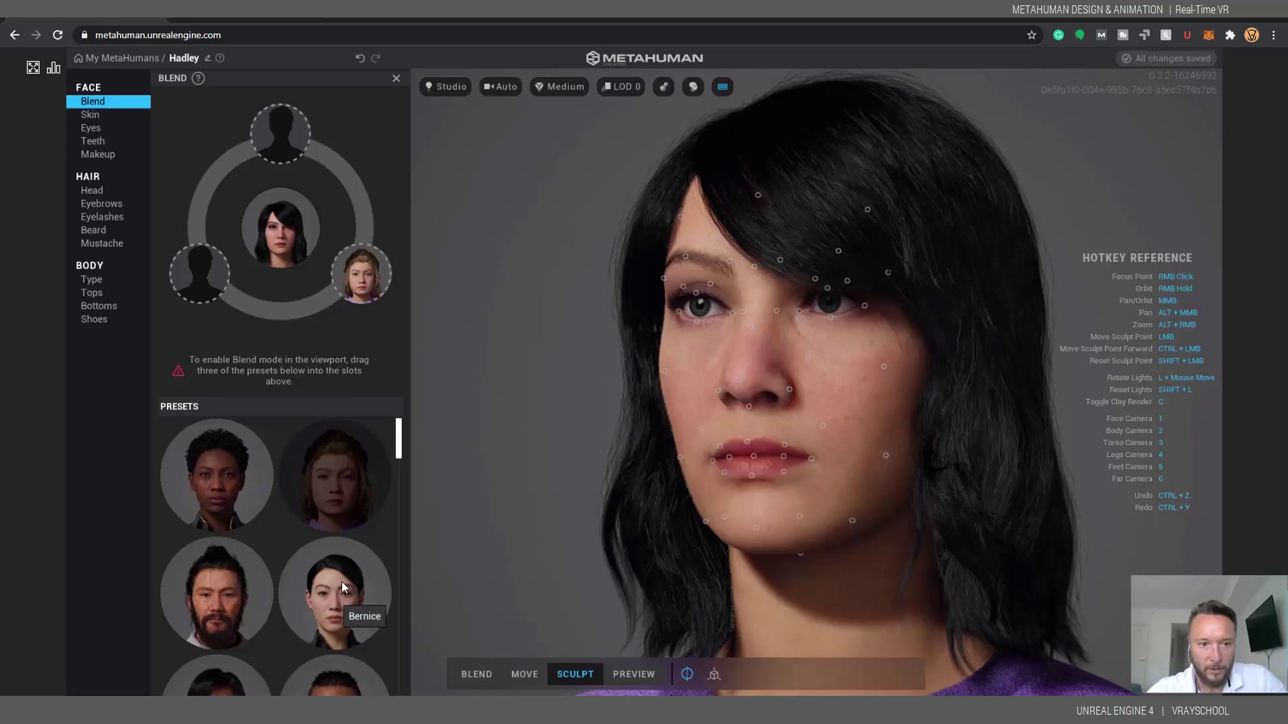
{"action": "left_click_drag", "start_coordinate": [335, 589], "coordinate": [203, 278]}
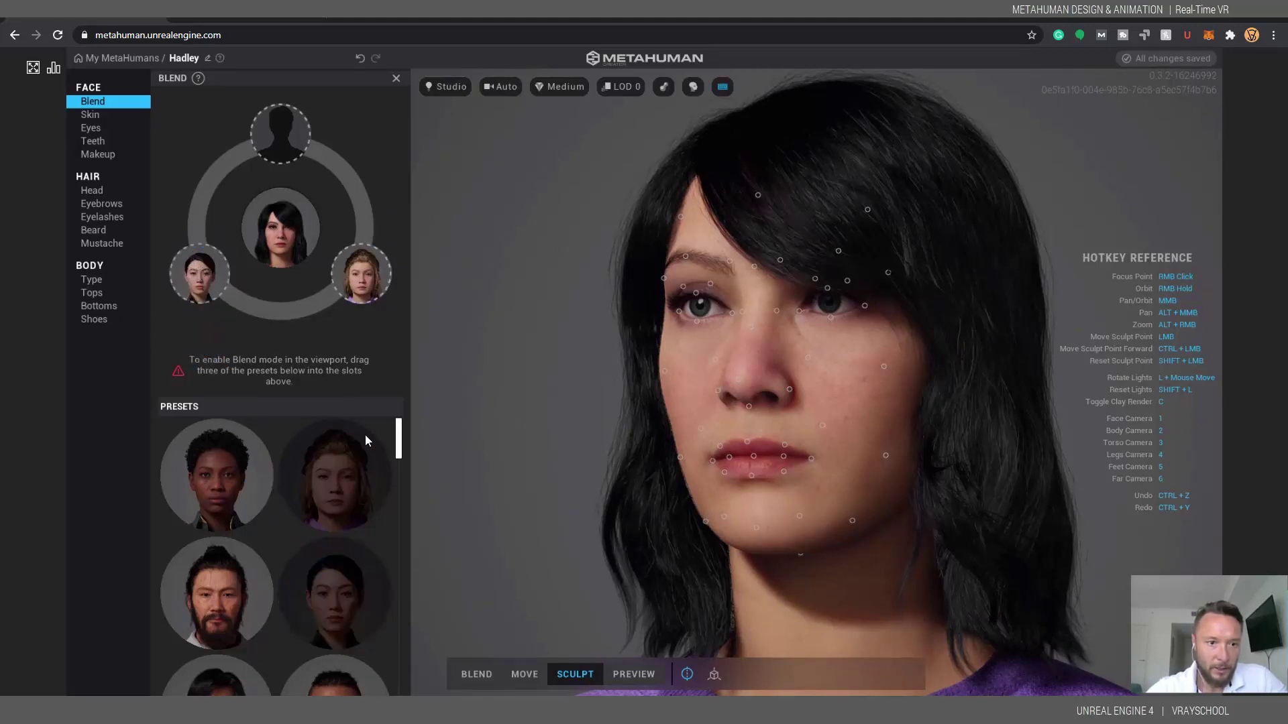
- Add the Kendra and Natalia presets to the top and bottom blend slots
{"action": "scroll", "coordinate": [400, 446], "scroll_direction": "down", "scroll_amount": 5}
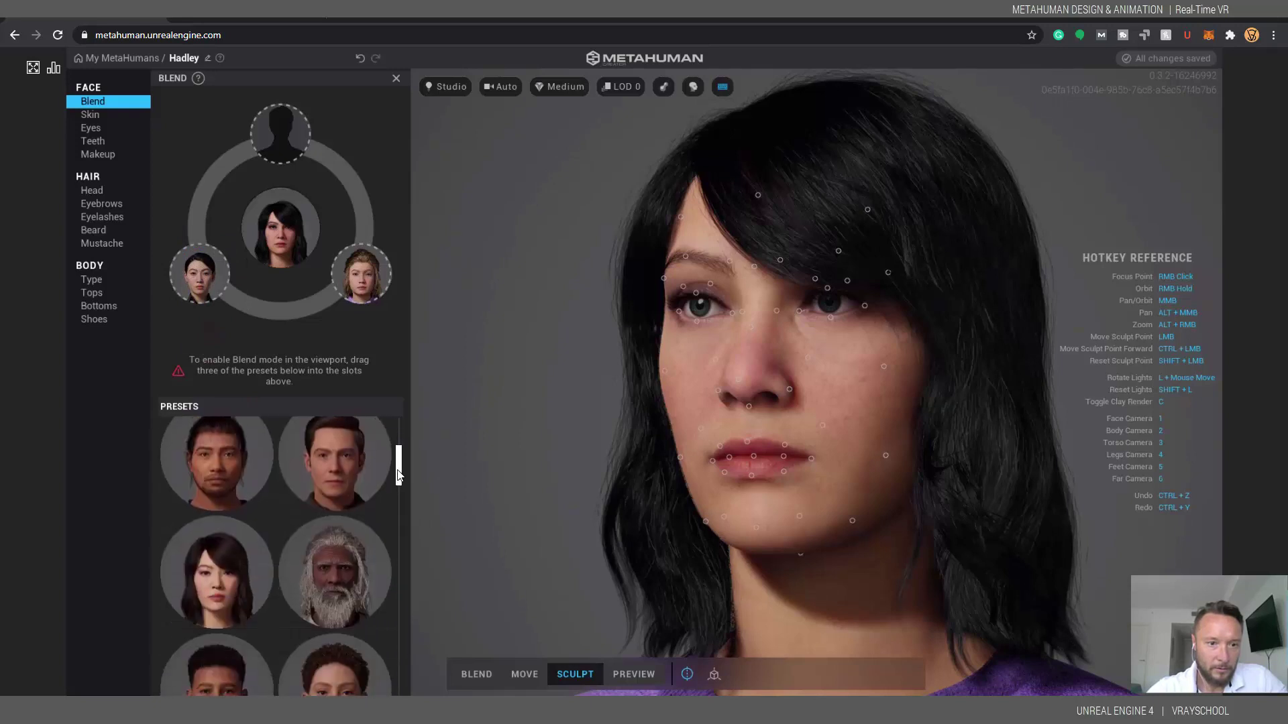
{"action": "scroll", "coordinate": [399, 490], "scroll_direction": "down", "scroll_amount": 5}
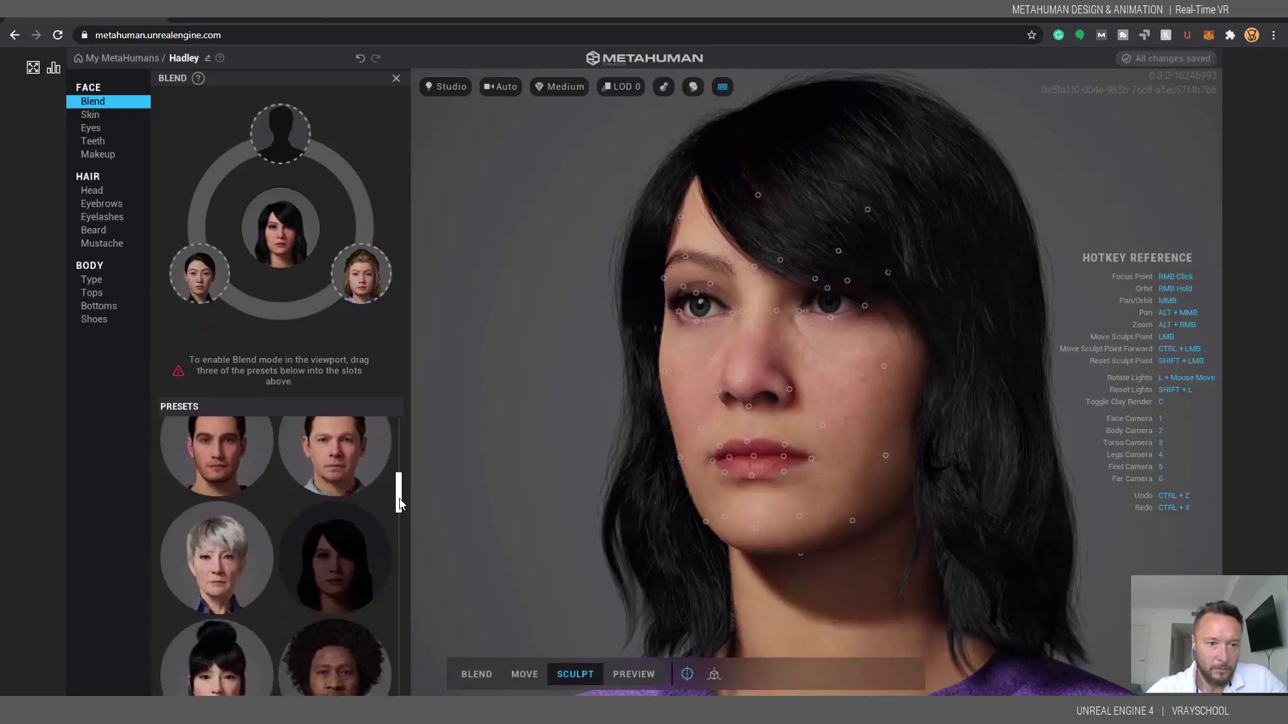
{"action": "left_click_drag", "start_coordinate": [400, 506], "coordinate": [401, 534]}
{"action": "scroll", "coordinate": [395, 540], "scroll_direction": "down", "scroll_amount": 1}
{"action": "left_click_drag", "start_coordinate": [334, 576], "coordinate": [282, 132]}
{"action": "left_click_drag", "start_coordinate": [401, 520], "coordinate": [400, 562]}
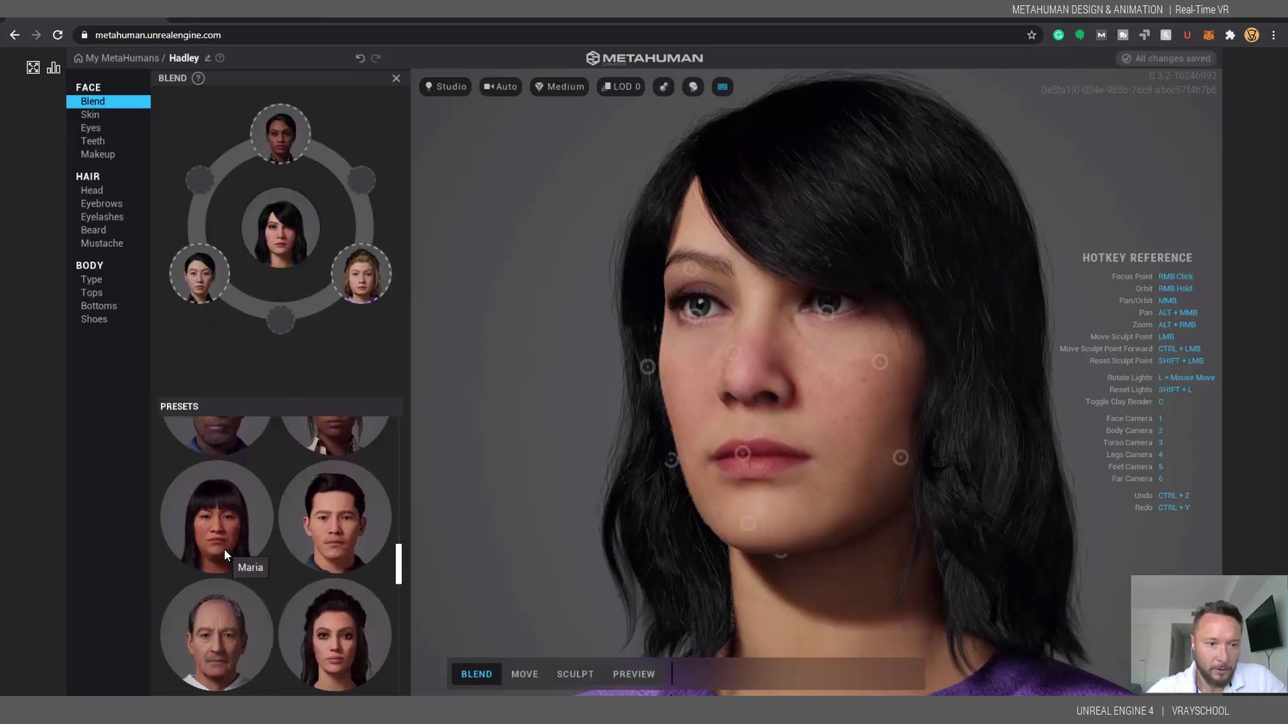
{"action": "scroll", "coordinate": [224, 534], "scroll_direction": "down", "scroll_amount": 3}
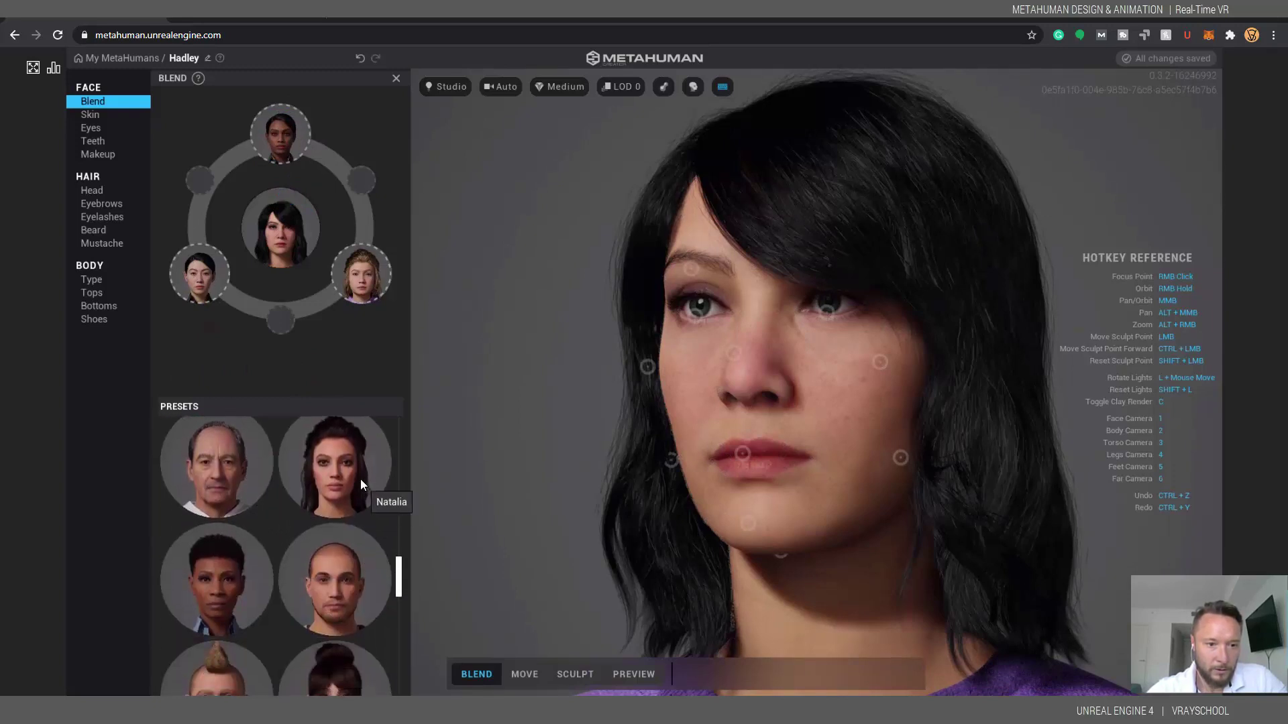
{"action": "left_click_drag", "start_coordinate": [348, 475], "coordinate": [280, 322]}
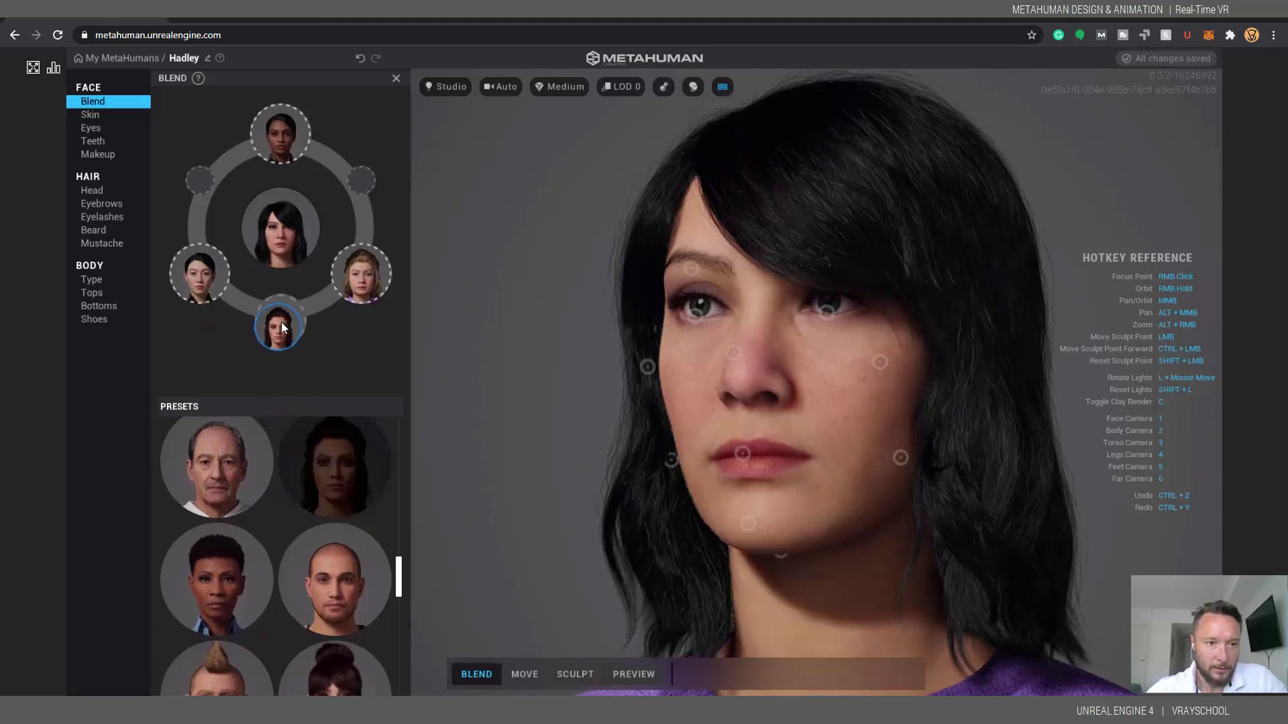
- Add the woman-with-bangs and dark-haired woman presets, then view the face straight on
{"action": "scroll", "coordinate": [310, 550], "scroll_direction": "down", "scroll_amount": 3}
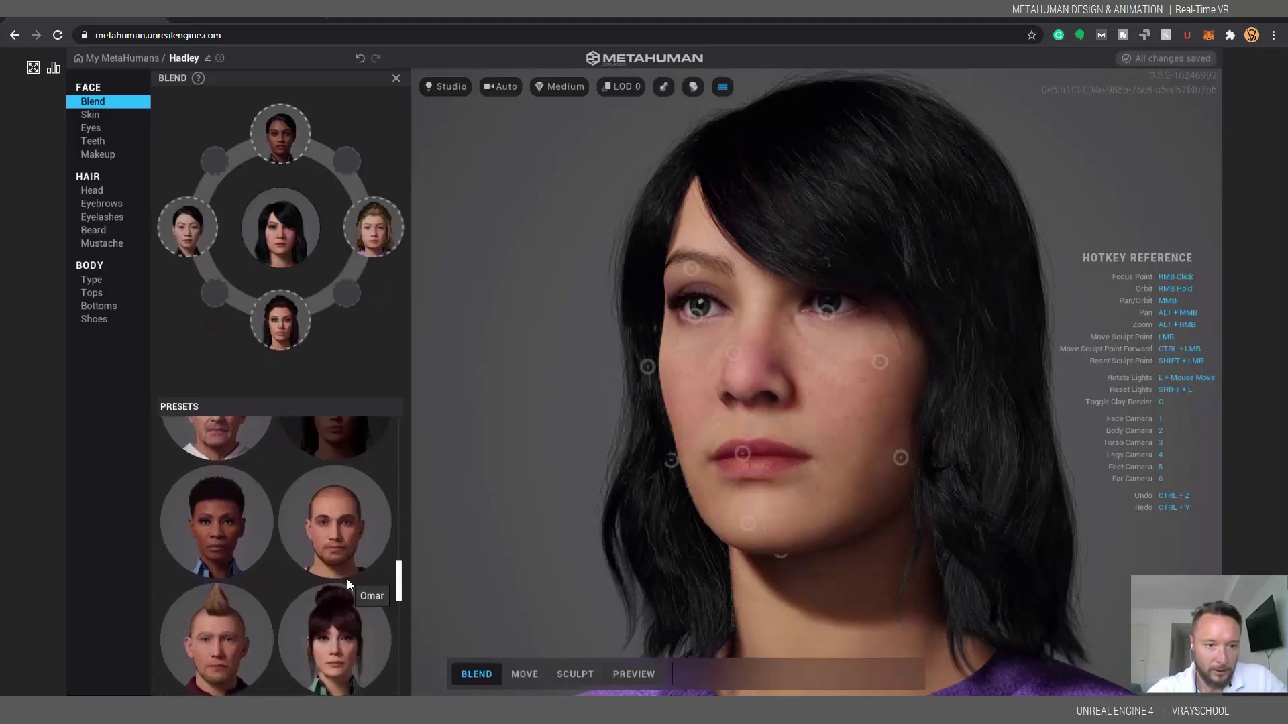
{"action": "scroll", "coordinate": [344, 606], "scroll_direction": "down", "scroll_amount": 4}
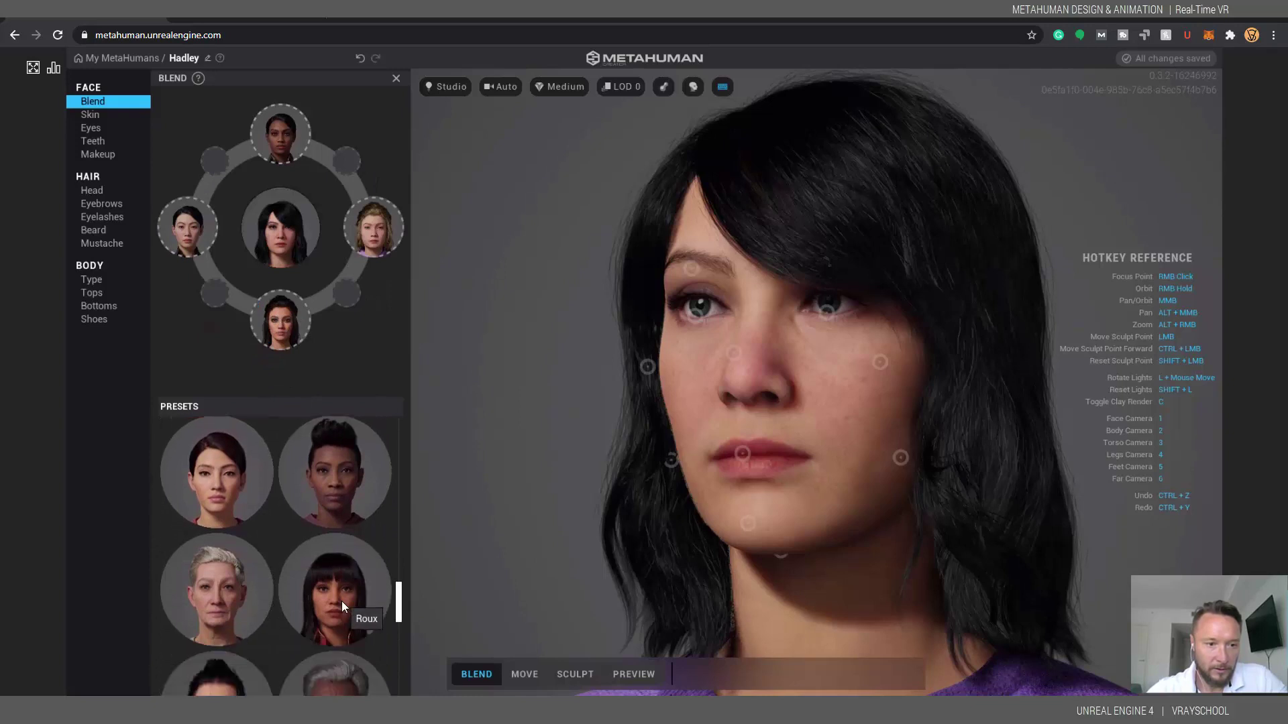
{"action": "scroll", "coordinate": [373, 609], "scroll_direction": "down", "scroll_amount": 2}
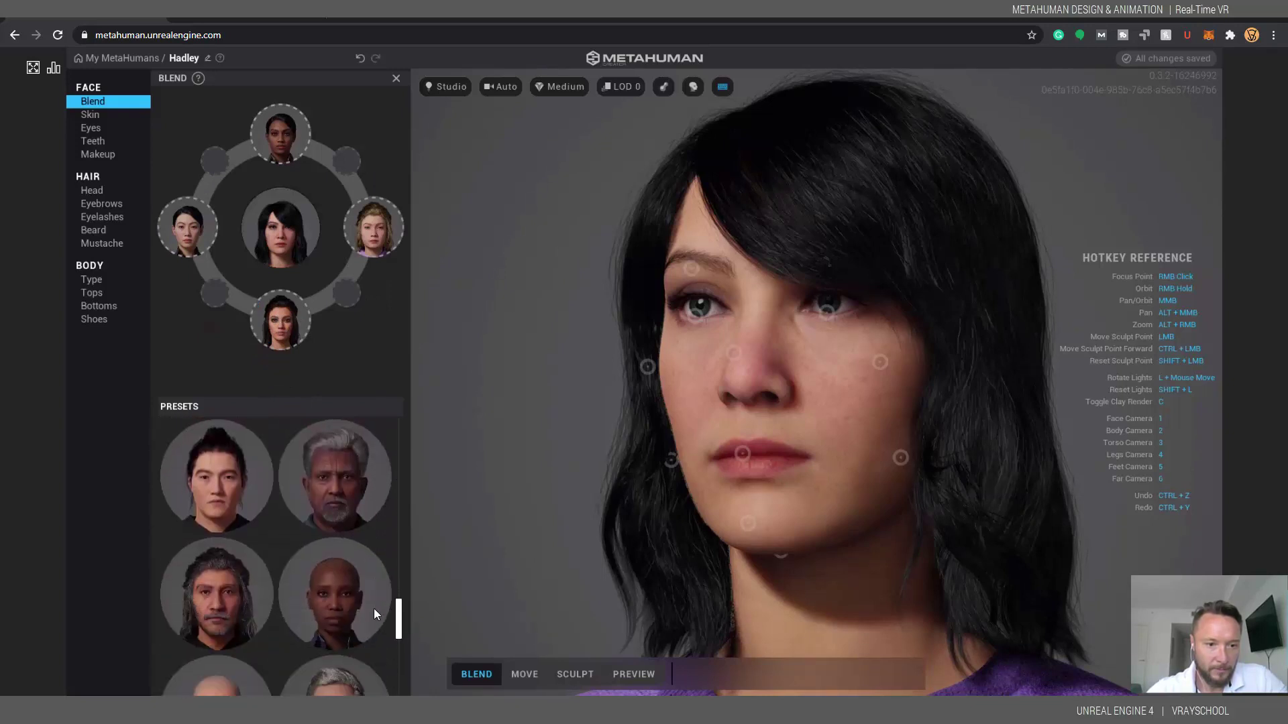
{"action": "scroll", "coordinate": [373, 609], "scroll_direction": "up", "scroll_amount": 3}
{"action": "left_click_drag", "start_coordinate": [340, 508], "coordinate": [344, 165]}
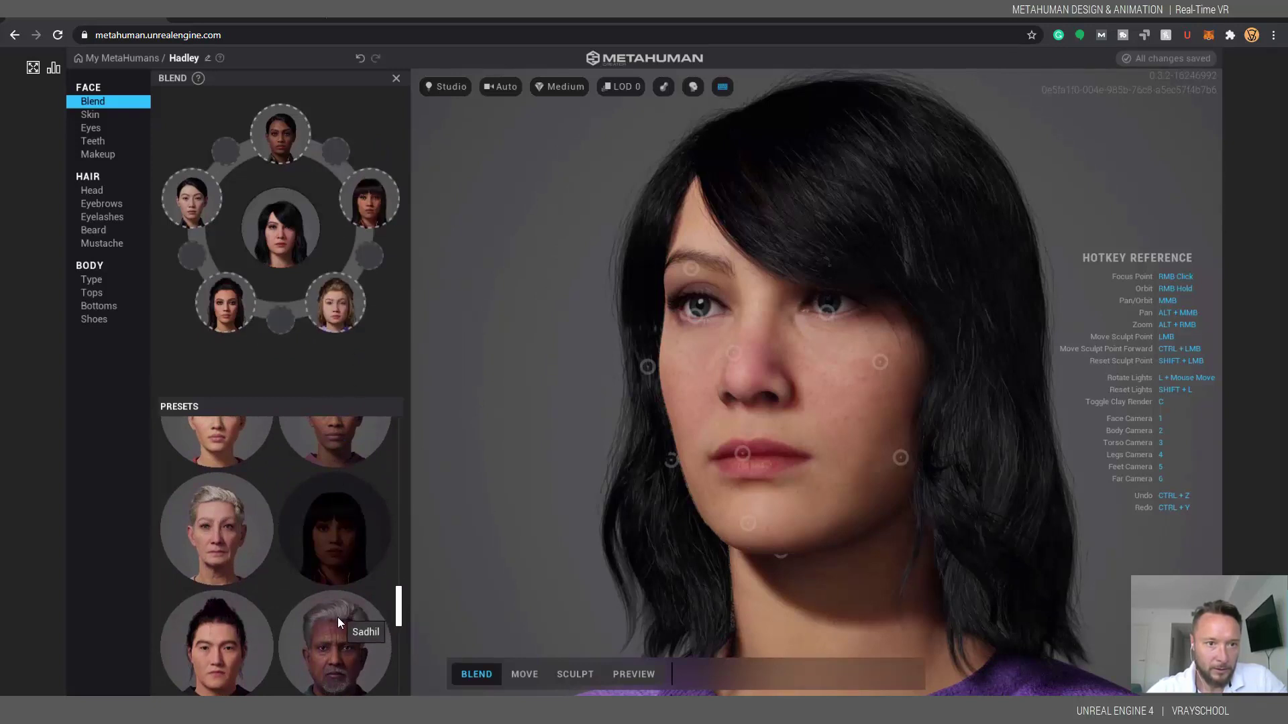
{"action": "scroll", "coordinate": [336, 617], "scroll_direction": "down", "scroll_amount": 7}
{"action": "scroll", "coordinate": [335, 630], "scroll_direction": "down", "scroll_amount": 3}
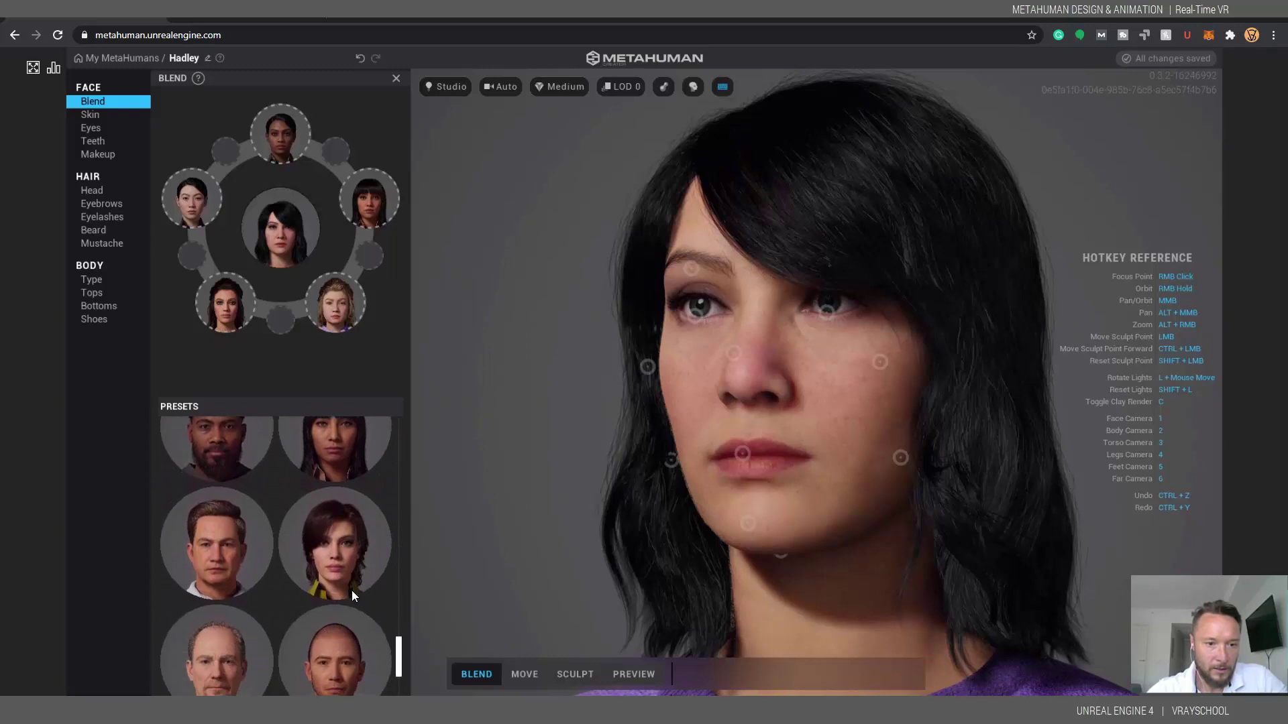
{"action": "left_click_drag", "start_coordinate": [352, 590], "coordinate": [255, 215]}
{"action": "left_click_drag", "start_coordinate": [234, 148], "coordinate": [235, 149]}
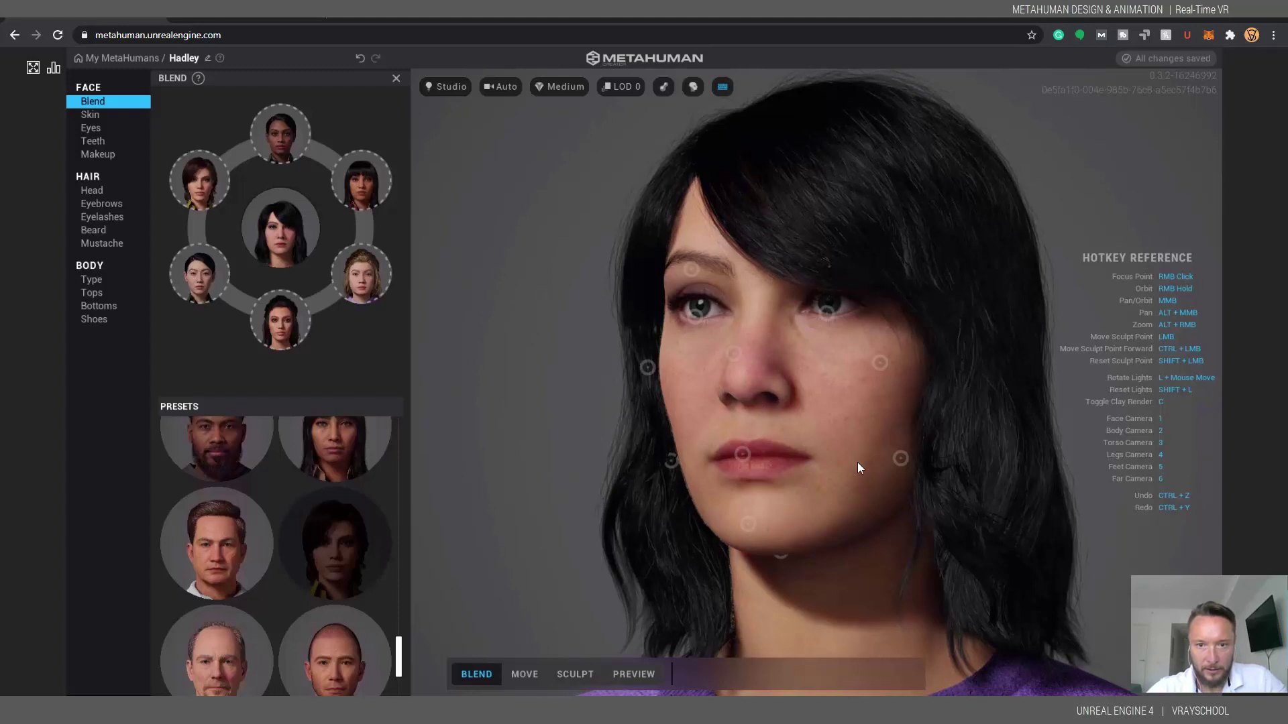
{"action": "key", "text": "1"}
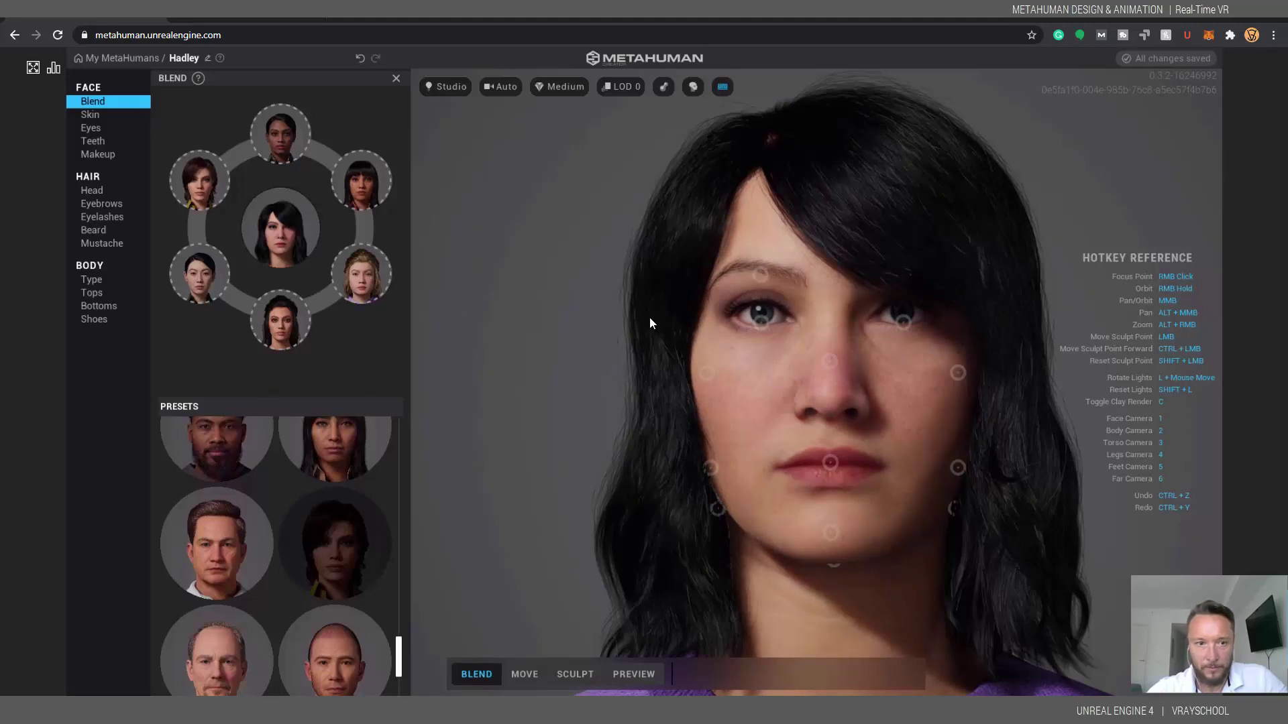
- Blend the brow, pull the cheeks toward the top and bottom presets, and blend the chin
{"action": "mouse_move", "coordinate": [763, 279]}
{"action": "left_mouse_down"}
{"action": "mouse_move", "coordinate": [807, 235]}
{"action": "mouse_move", "coordinate": [933, 401]}
{"action": "mouse_move", "coordinate": [693, 517]}
{"action": "mouse_move", "coordinate": [1133, 323]}
{"action": "mouse_move", "coordinate": [1226, 248]}
{"action": "mouse_move", "coordinate": [1257, 551]}
{"action": "mouse_move", "coordinate": [959, 100]}
{"action": "mouse_move", "coordinate": [767, 35]}
{"action": "mouse_move", "coordinate": [687, 35]}
{"action": "mouse_move", "coordinate": [455, 163]}
{"action": "mouse_move", "coordinate": [385, 436]}
{"action": "left_mouse_up"}
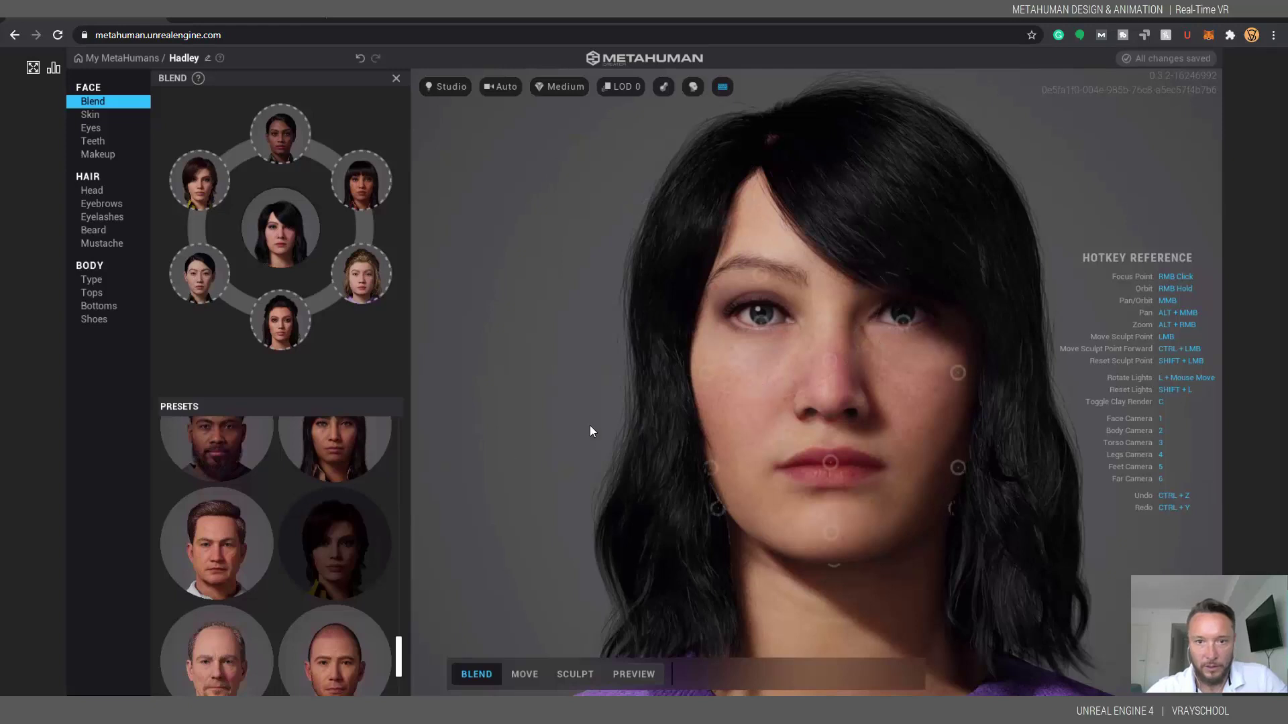
{"action": "mouse_move", "coordinate": [958, 379]}
{"action": "left_mouse_down"}
{"action": "mouse_move", "coordinate": [1133, 276]}
{"action": "mouse_move", "coordinate": [1177, 550]}
{"action": "mouse_move", "coordinate": [1010, 624]}
{"action": "mouse_move", "coordinate": [462, 263]}
{"action": "mouse_move", "coordinate": [494, 444]}
{"action": "mouse_move", "coordinate": [518, 360]}
{"action": "mouse_move", "coordinate": [503, 20]}
{"action": "left_mouse_up"}
{"action": "mouse_move", "coordinate": [862, 292]}
{"action": "left_mouse_down"}
{"action": "mouse_move", "coordinate": [1006, 255]}
{"action": "mouse_move", "coordinate": [958, 247]}
{"action": "mouse_move", "coordinate": [970, 250]}
{"action": "left_mouse_up"}
{"action": "mouse_move", "coordinate": [980, 547]}
{"action": "left_mouse_down"}
{"action": "mouse_move", "coordinate": [1008, 645]}
{"action": "mouse_move", "coordinate": [958, 656]}
{"action": "left_mouse_up"}
{"action": "mouse_move", "coordinate": [831, 534]}
{"action": "left_mouse_down"}
{"action": "mouse_move", "coordinate": [935, 689]}
{"action": "mouse_move", "coordinate": [798, 691]}
{"action": "mouse_move", "coordinate": [440, 493]}
{"action": "mouse_move", "coordinate": [544, 298]}
{"action": "mouse_move", "coordinate": [440, 394]}
{"action": "mouse_move", "coordinate": [443, 510]}
{"action": "mouse_move", "coordinate": [452, 210]}
{"action": "mouse_move", "coordinate": [954, 542]}
{"action": "mouse_move", "coordinate": [1144, 295]}
{"action": "mouse_move", "coordinate": [962, 235]}
{"action": "left_mouse_up"}
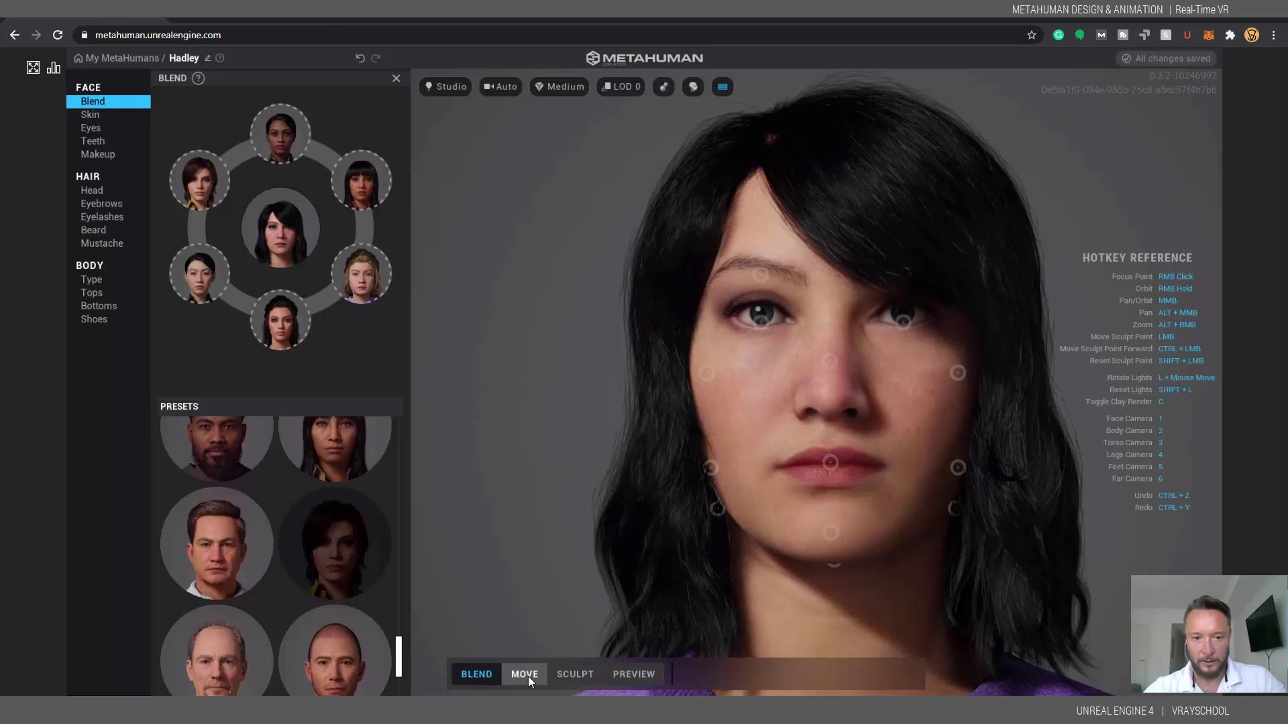
- Sculpt wider, thinner lips, reshape the chin and hairline, and symmetrically reshape temples and cheeks
{"action": "left_click", "coordinate": [575, 676]}
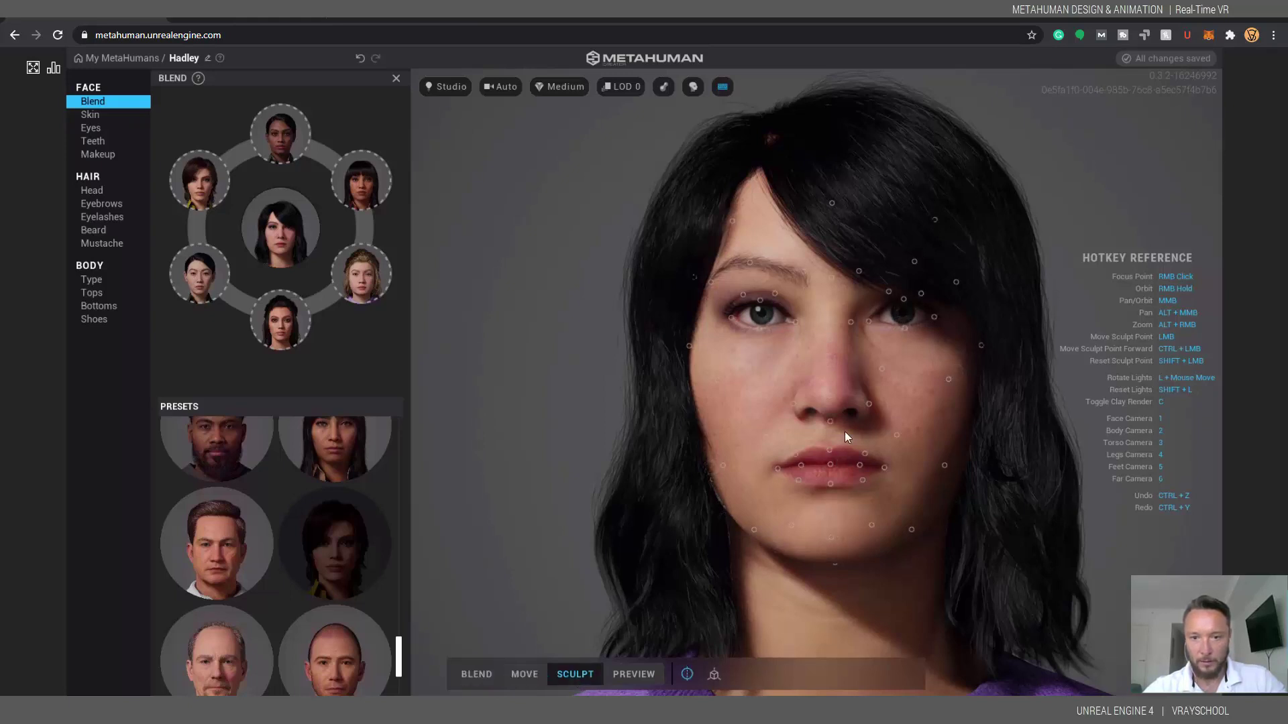
{"action": "left_click_drag", "start_coordinate": [831, 448], "coordinate": [808, 556]}
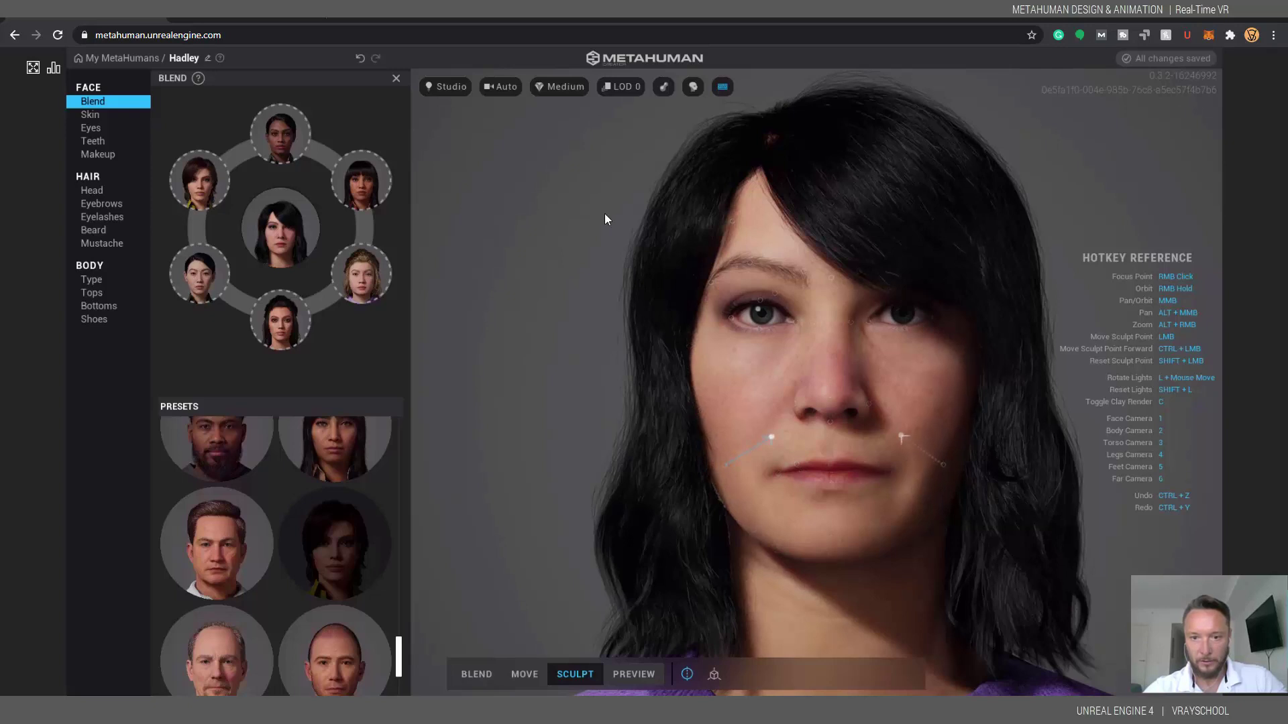
{"action": "mouse_move", "coordinate": [835, 538]}
{"action": "left_mouse_down"}
{"action": "mouse_move", "coordinate": [831, 459]}
{"action": "mouse_move", "coordinate": [825, 530]}
{"action": "left_mouse_up"}
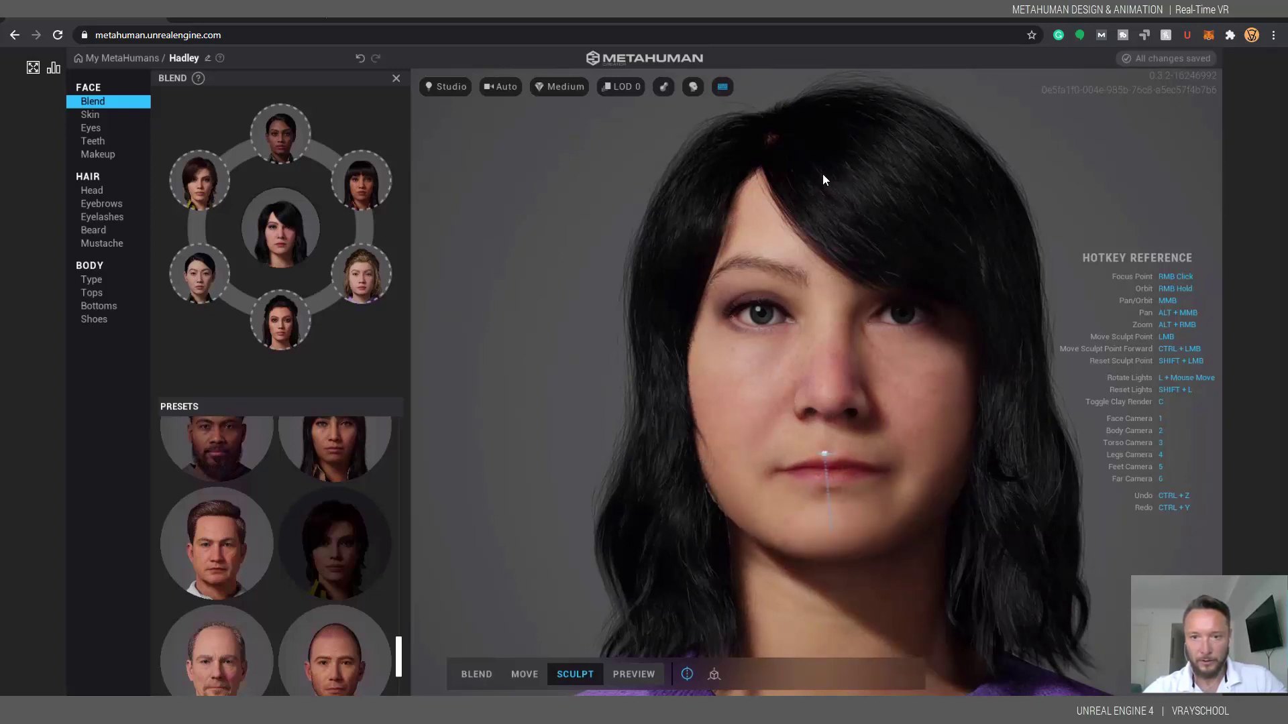
{"action": "left_click_drag", "start_coordinate": [830, 204], "coordinate": [821, 272]}
{"action": "left_click_drag", "start_coordinate": [815, 404], "coordinate": [835, 147]}
{"action": "mouse_move", "coordinate": [936, 218]}
{"action": "left_mouse_down"}
{"action": "mouse_move", "coordinate": [1003, 130]}
{"action": "mouse_move", "coordinate": [933, 284]}
{"action": "mouse_move", "coordinate": [1096, 78]}
{"action": "left_mouse_up"}
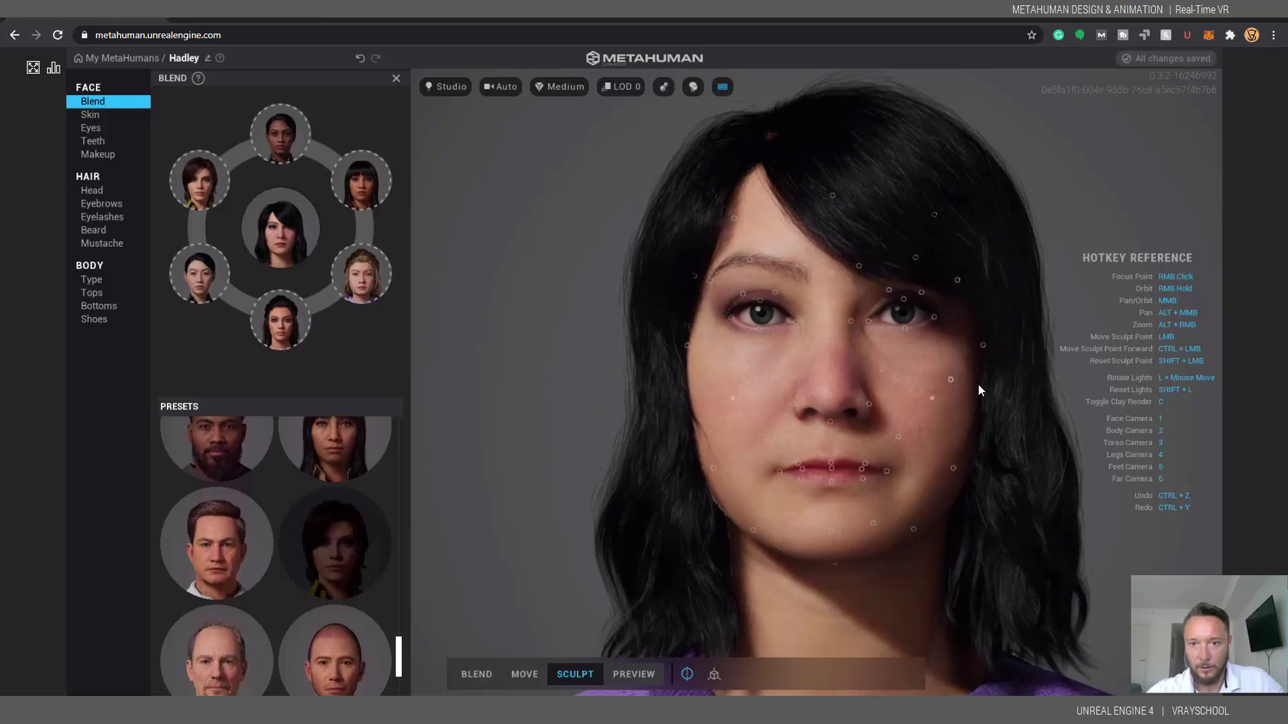
{"action": "mouse_move", "coordinate": [952, 383]}
{"action": "left_mouse_down"}
{"action": "mouse_move", "coordinate": [992, 401]}
{"action": "mouse_move", "coordinate": [622, 371]}
{"action": "mouse_move", "coordinate": [568, 438]}
{"action": "mouse_move", "coordinate": [582, 530]}
{"action": "mouse_move", "coordinate": [689, 424]}
{"action": "left_mouse_up"}
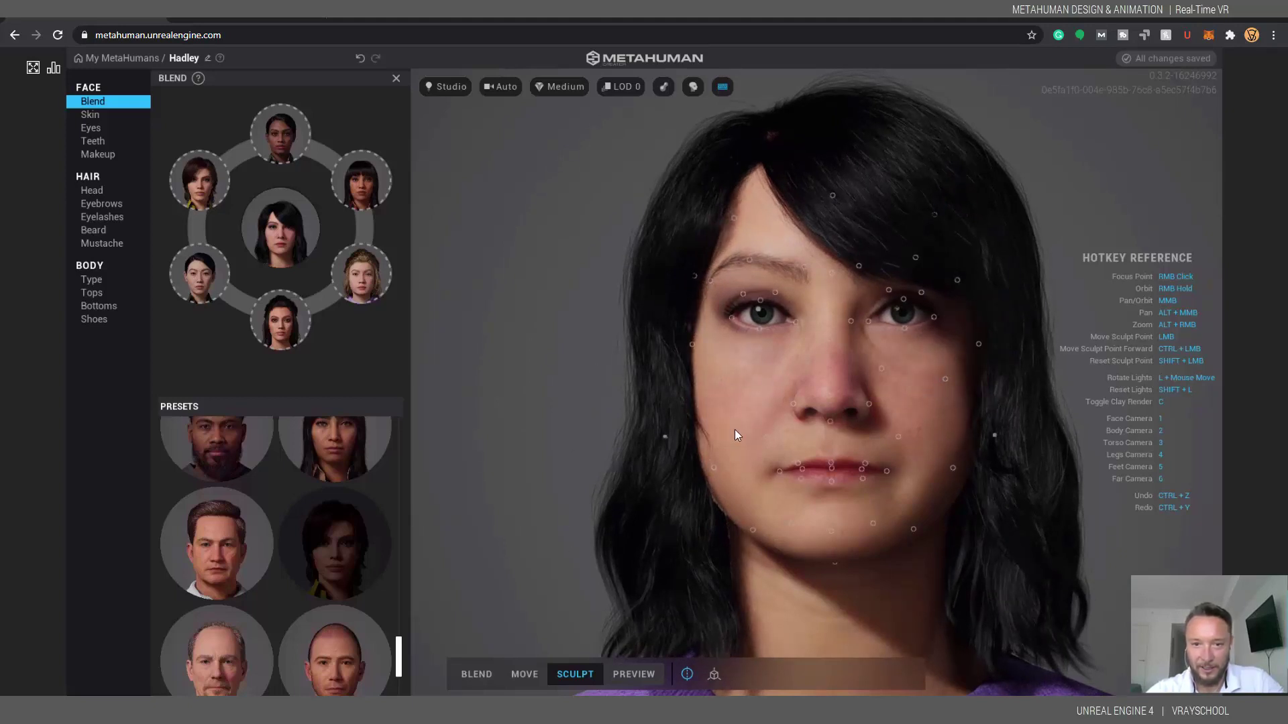
- In Move mode, lower the mouth and chin, narrow the eyes and slightly raise the brows
{"action": "left_click", "coordinate": [520, 675]}
{"action": "left_click_drag", "start_coordinate": [837, 501], "coordinate": [822, 441]}
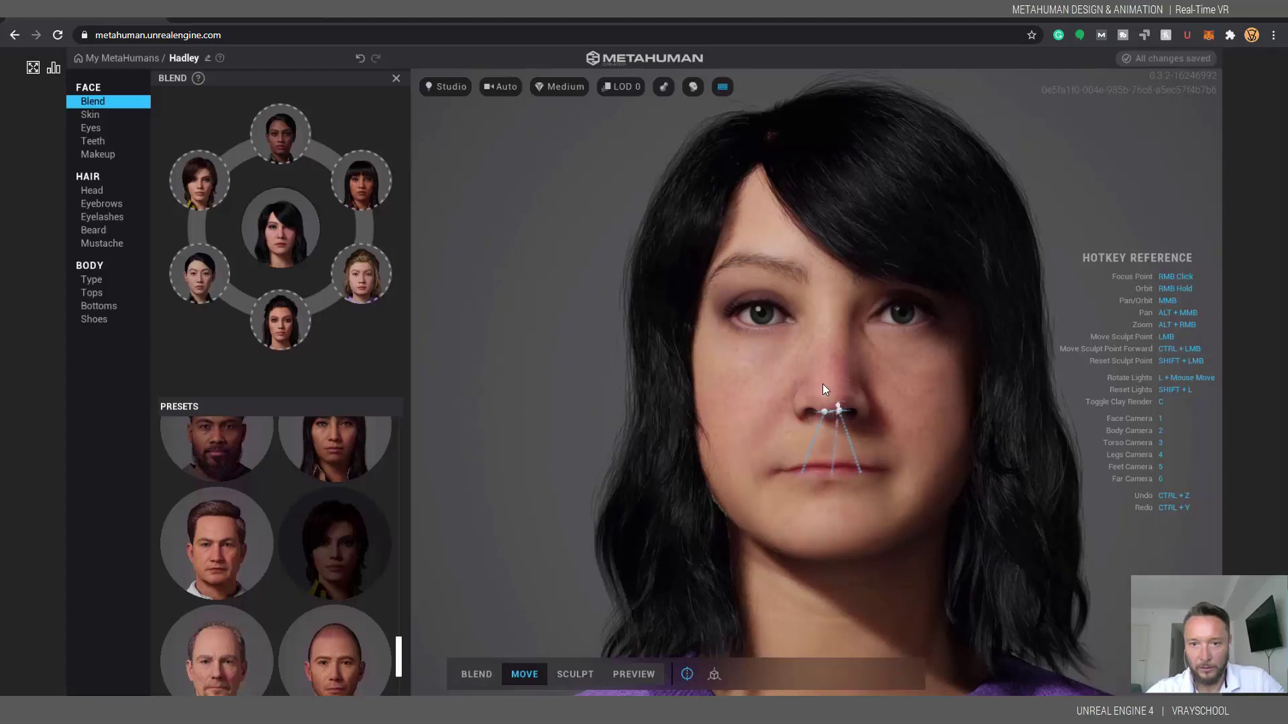
{"action": "left_click_drag", "start_coordinate": [837, 499], "coordinate": [834, 575]}
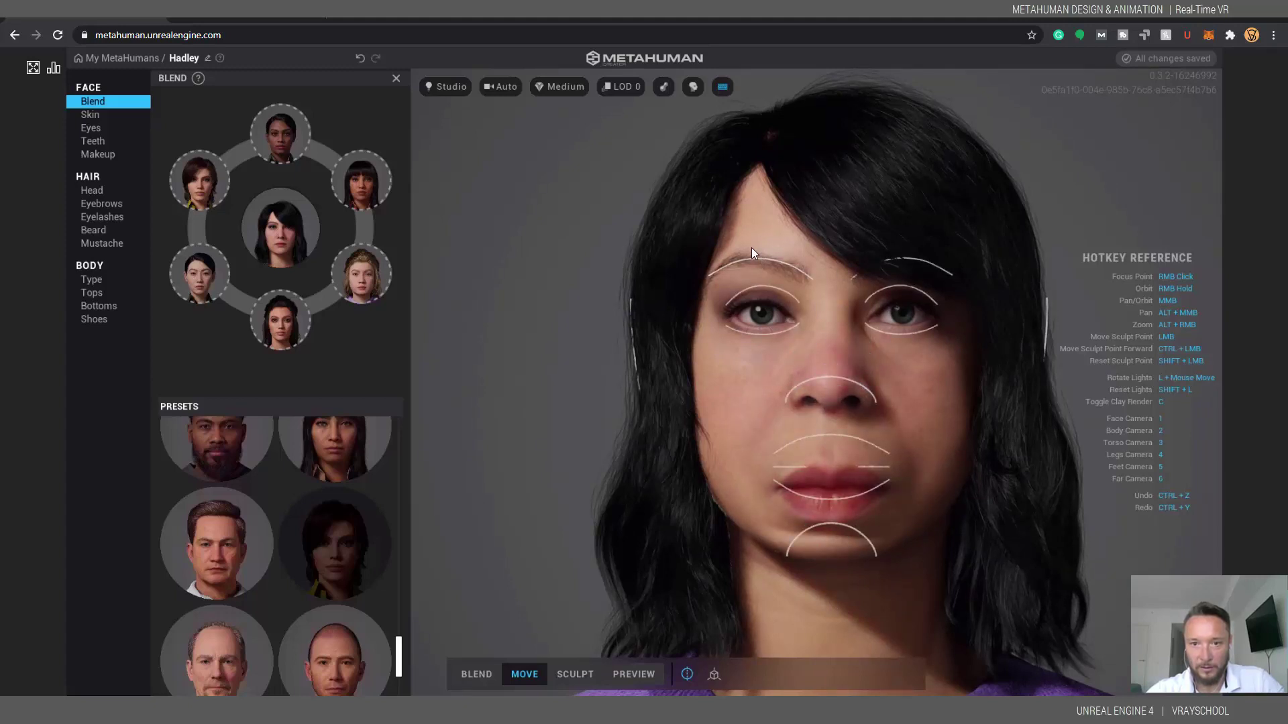
{"action": "mouse_move", "coordinate": [766, 300]}
{"action": "left_mouse_down"}
{"action": "mouse_move", "coordinate": [755, 374]}
{"action": "mouse_move", "coordinate": [768, 315]}
{"action": "left_mouse_up"}
{"action": "left_click_drag", "start_coordinate": [778, 267], "coordinate": [815, 213]}
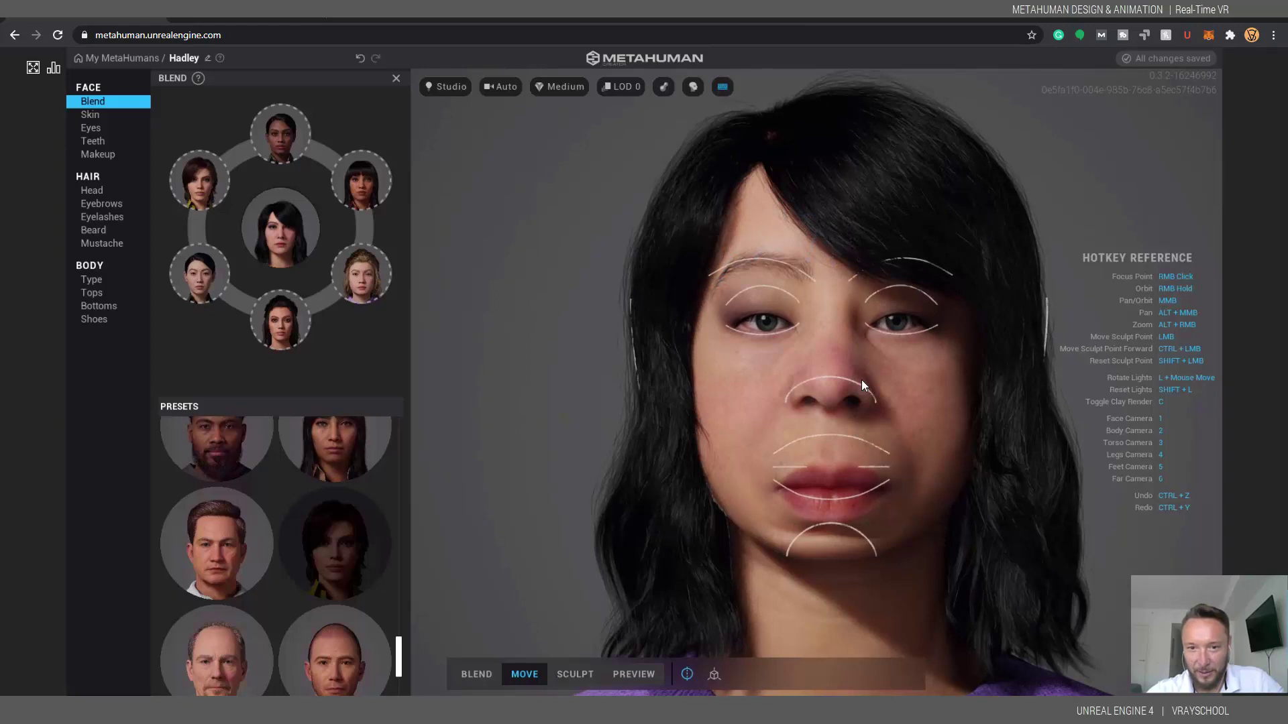
{"action": "left_click_drag", "start_coordinate": [837, 615], "coordinate": [811, 570]}
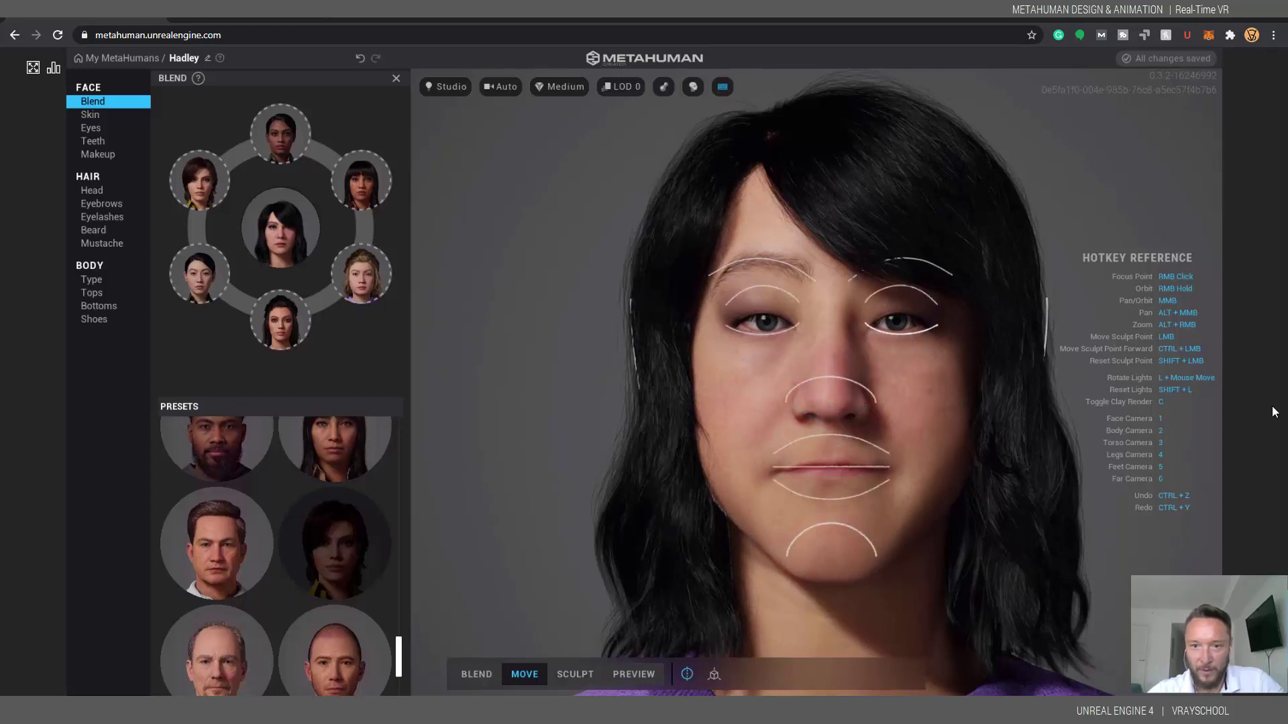
- Move the eyes slightly inward and down, comparing with undo/redo before keeping it
{"action": "mouse_move", "coordinate": [1044, 331]}
{"action": "left_mouse_down"}
{"action": "mouse_move", "coordinate": [1037, 376]}
{"action": "mouse_move", "coordinate": [982, 425]}
{"action": "mouse_move", "coordinate": [995, 513]}
{"action": "left_mouse_up"}
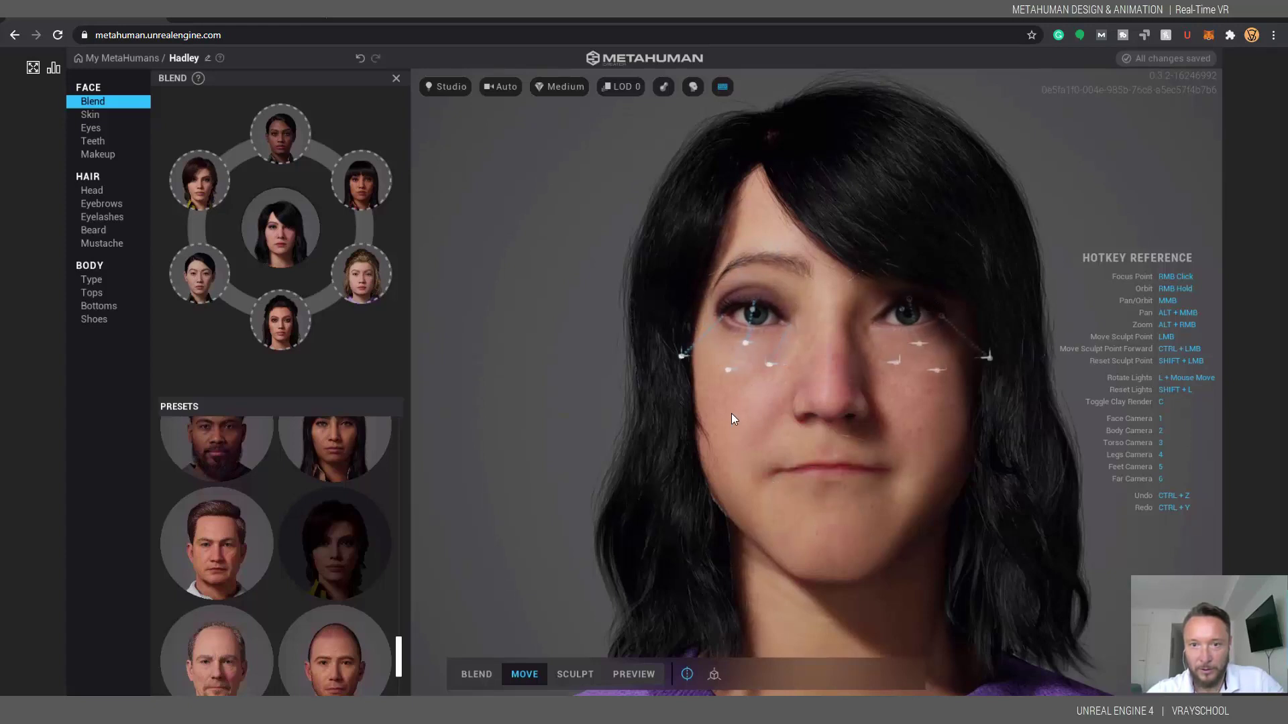
{"action": "mouse_move", "coordinate": [753, 361]}
{"action": "left_mouse_down"}
{"action": "mouse_move", "coordinate": [745, 412]}
{"action": "mouse_move", "coordinate": [977, 514]}
{"action": "left_mouse_up"}
{"action": "key", "text": "ctrl+z"}
{"action": "key", "text": "ctrl+y"}
{"action": "key", "text": "ctrl+z"}
{"action": "key", "text": "ctrl+y"}
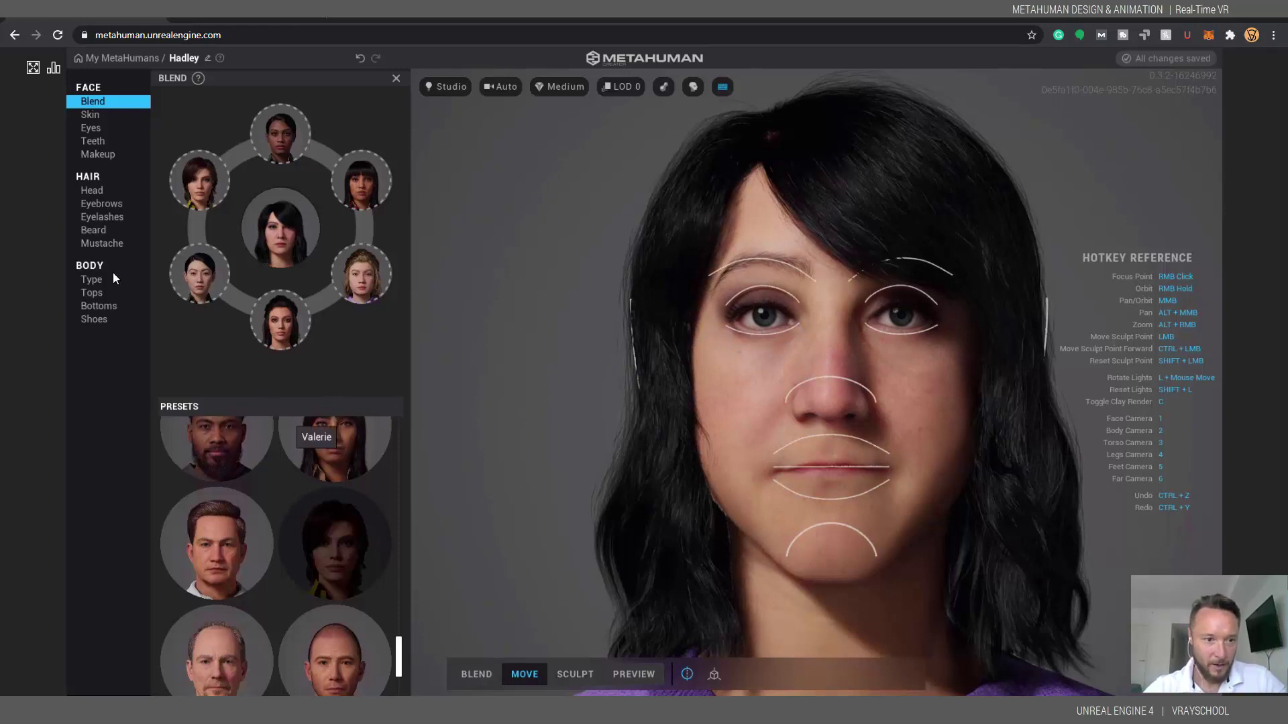
- Increase the skin texture detail and set freckle Density to 0.80
{"action": "left_click", "coordinate": [90, 119]}
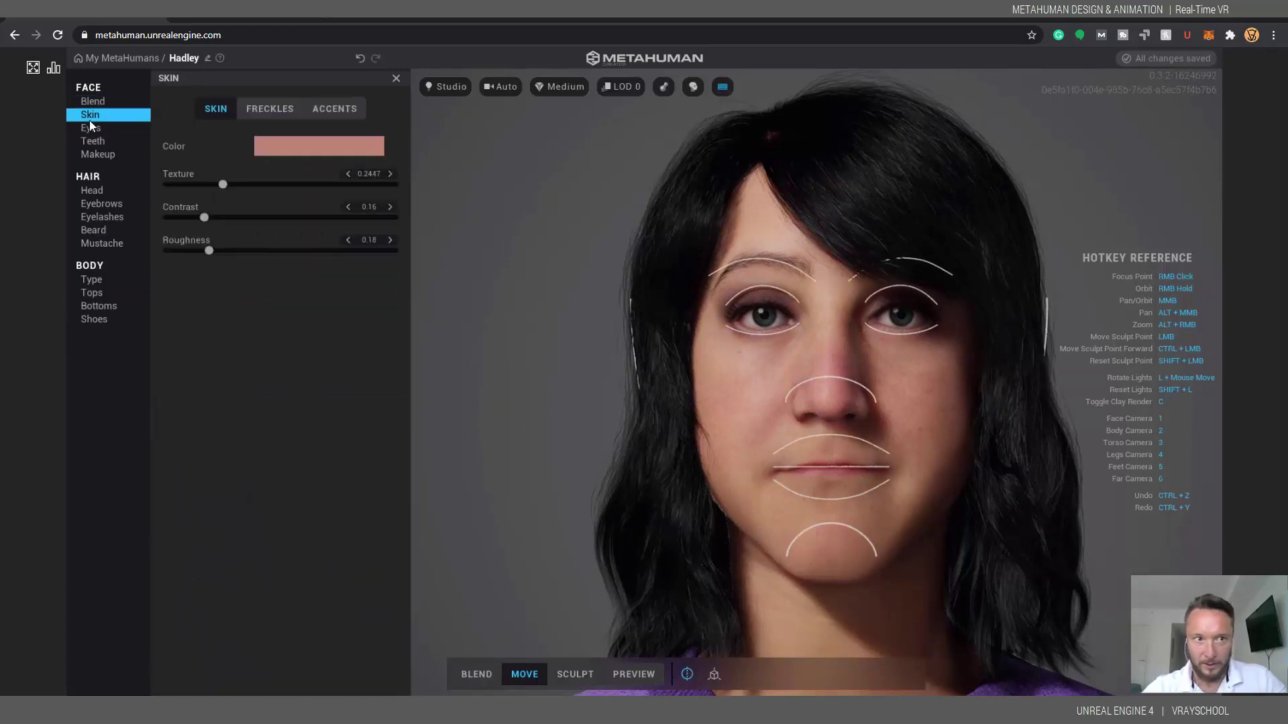
{"action": "left_click_drag", "start_coordinate": [218, 183], "coordinate": [257, 219]}
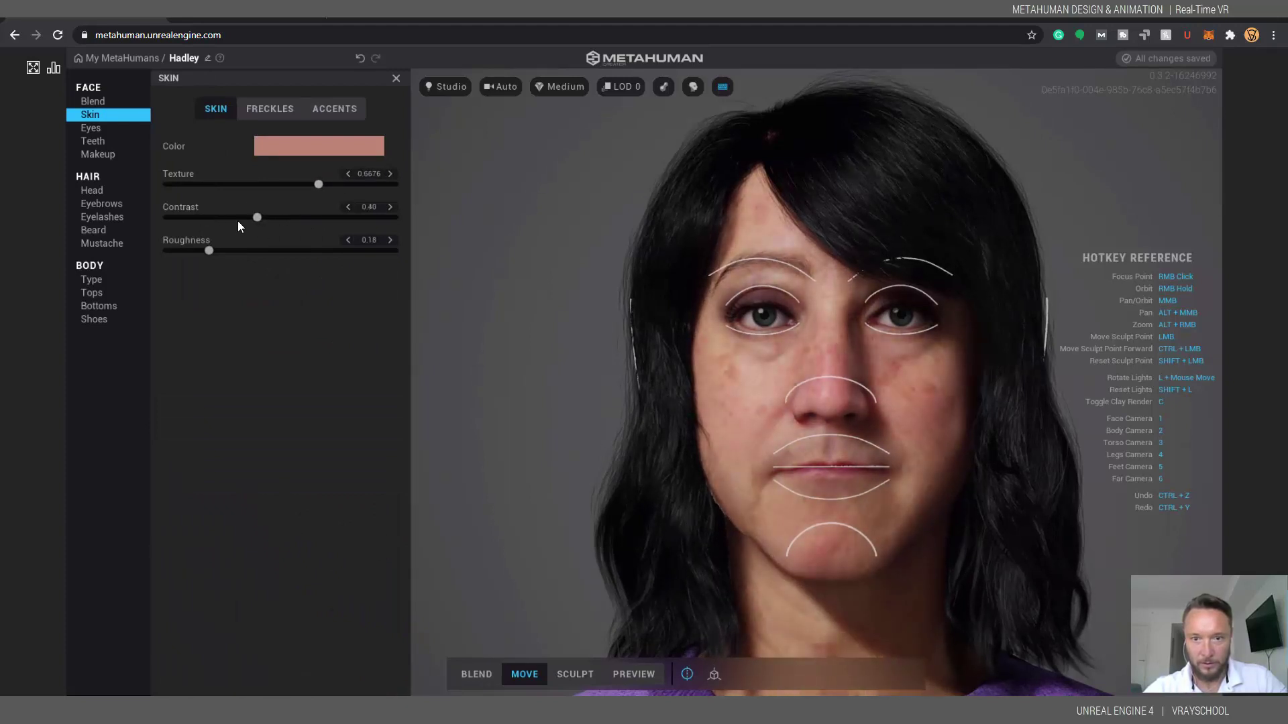
{"action": "left_click", "coordinate": [275, 107]}
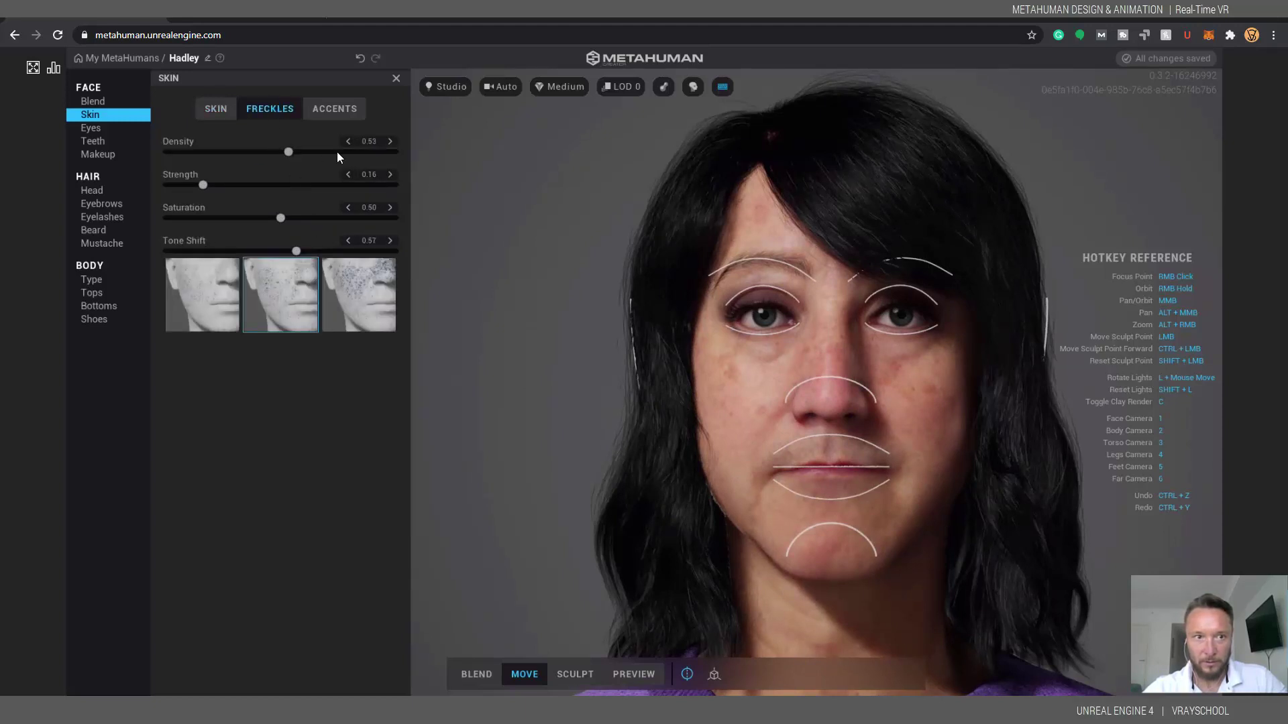
{"action": "left_click", "coordinate": [348, 152]}
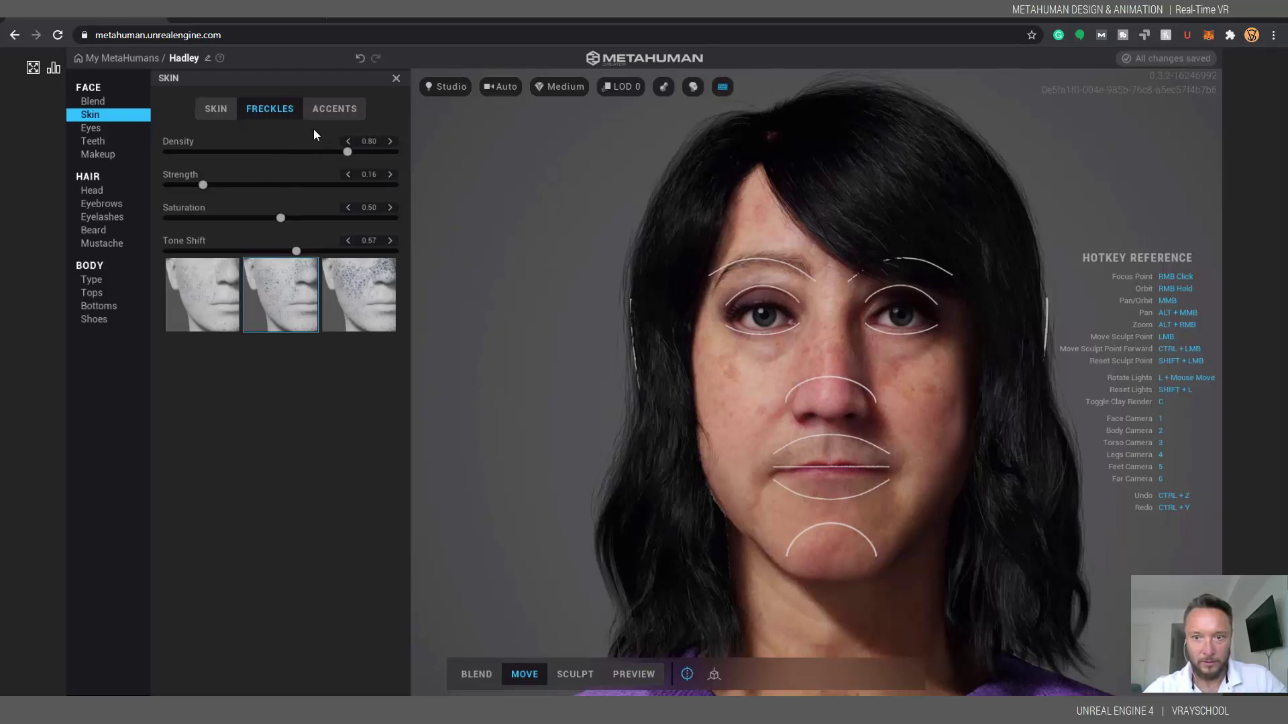
- Set the cheek accents to redness 0.49, saturation 0.03 and lightness 0.34
{"action": "left_click", "coordinate": [332, 111]}
{"action": "left_click_drag", "start_coordinate": [348, 326], "coordinate": [449, 356]}
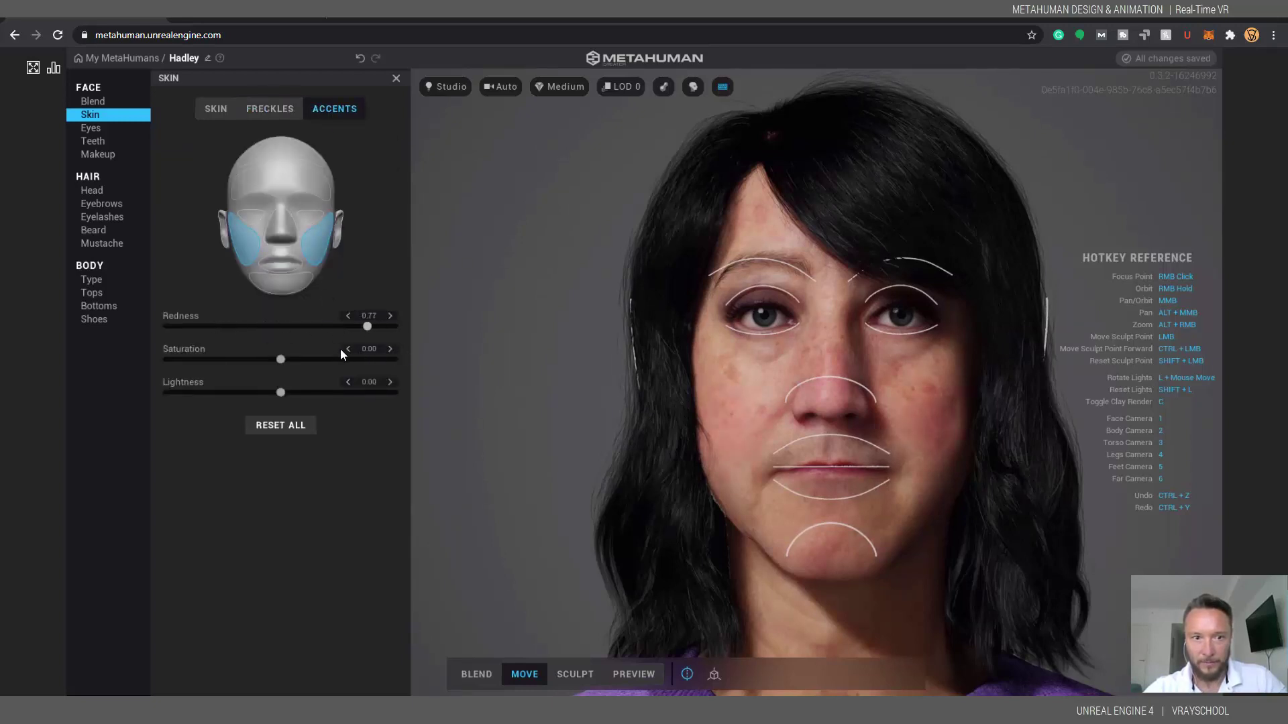
{"action": "left_click_drag", "start_coordinate": [283, 359], "coordinate": [293, 404]}
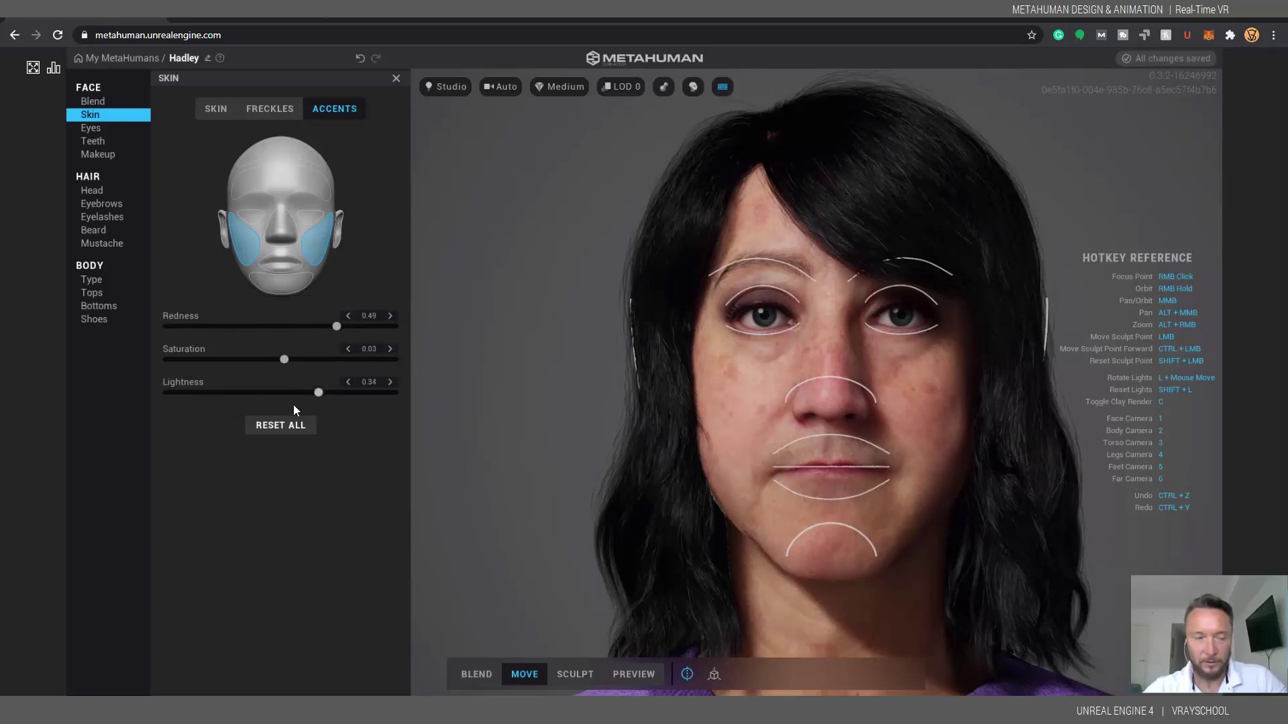
- Change the eyes to Preset 012 after trying grey-green eyes
{"action": "left_click", "coordinate": [96, 128]}
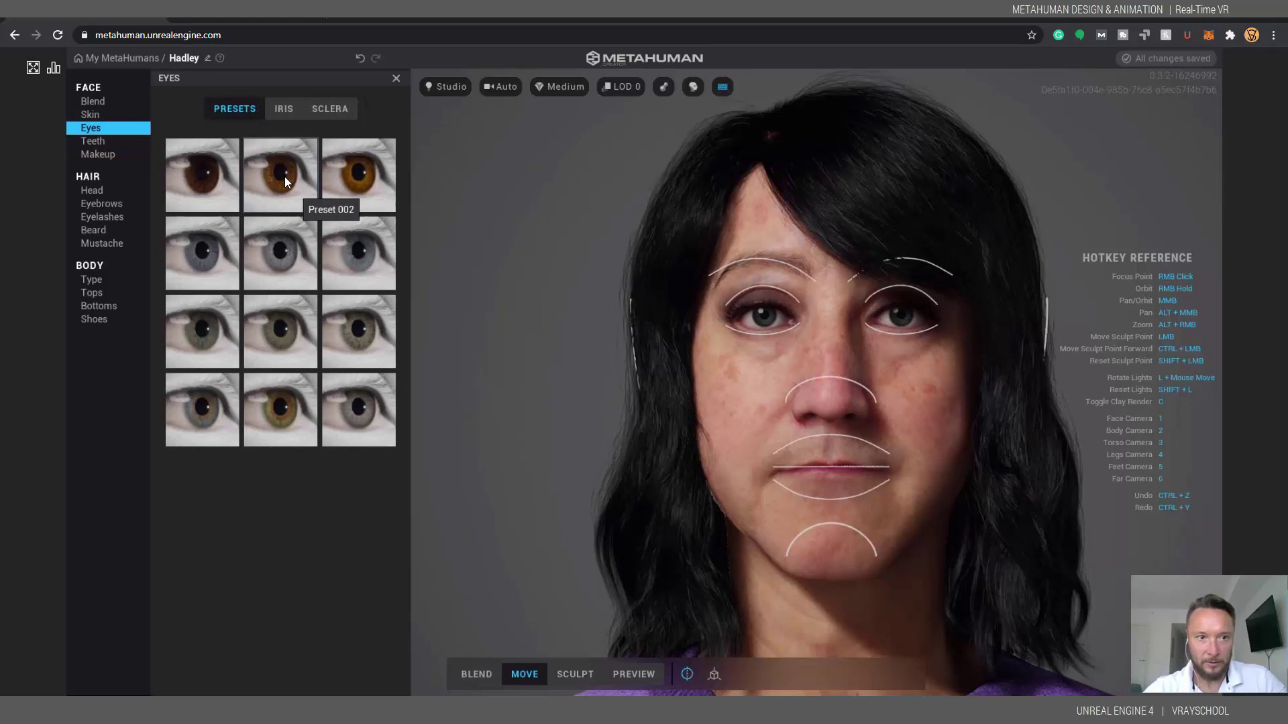
{"action": "left_click", "coordinate": [355, 260]}
{"action": "left_click", "coordinate": [287, 336]}
{"action": "left_click", "coordinate": [350, 424]}
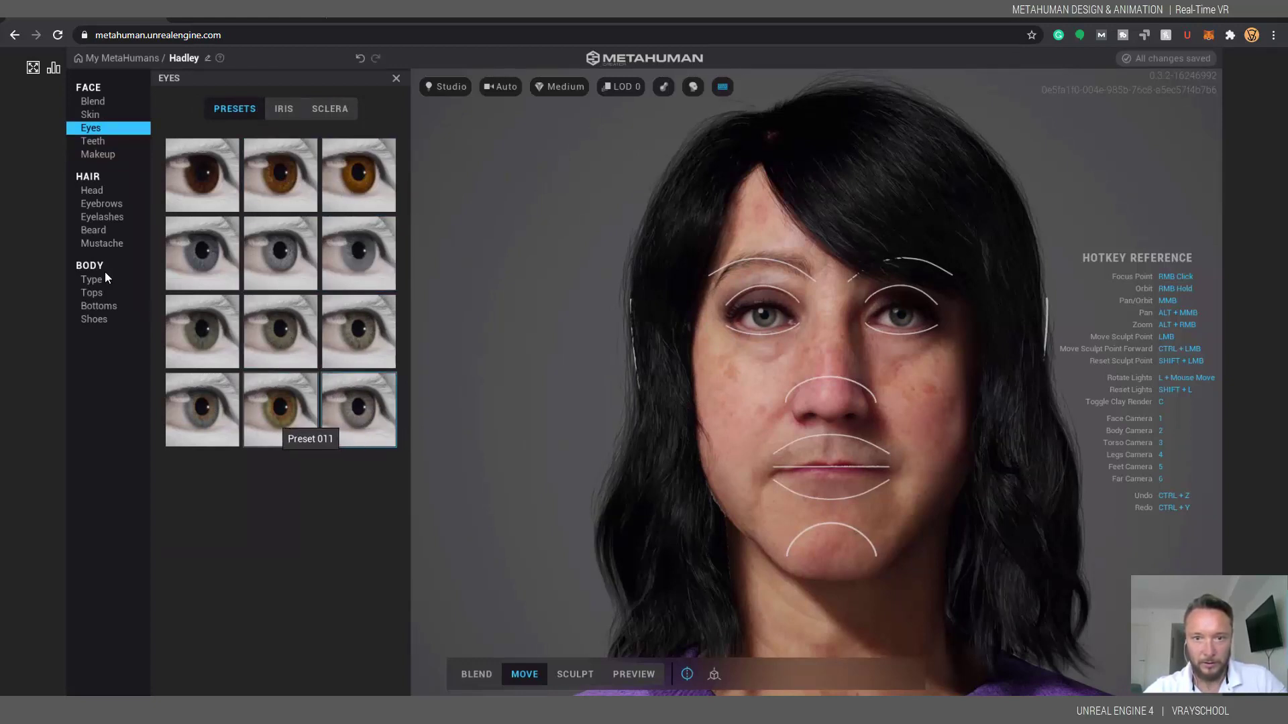
- Set tooth length to maximum and raise the tooth Variation moderately
{"action": "left_click", "coordinate": [92, 143]}
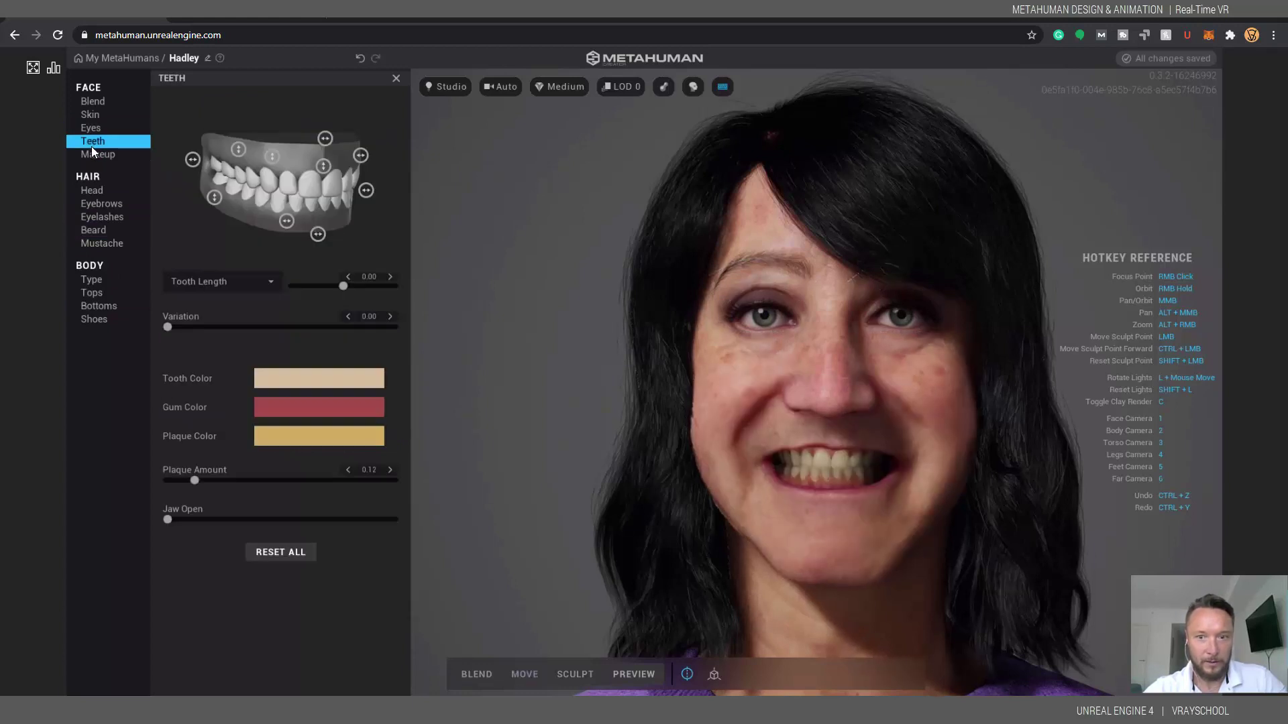
{"action": "left_click_drag", "start_coordinate": [313, 287], "coordinate": [733, 337]}
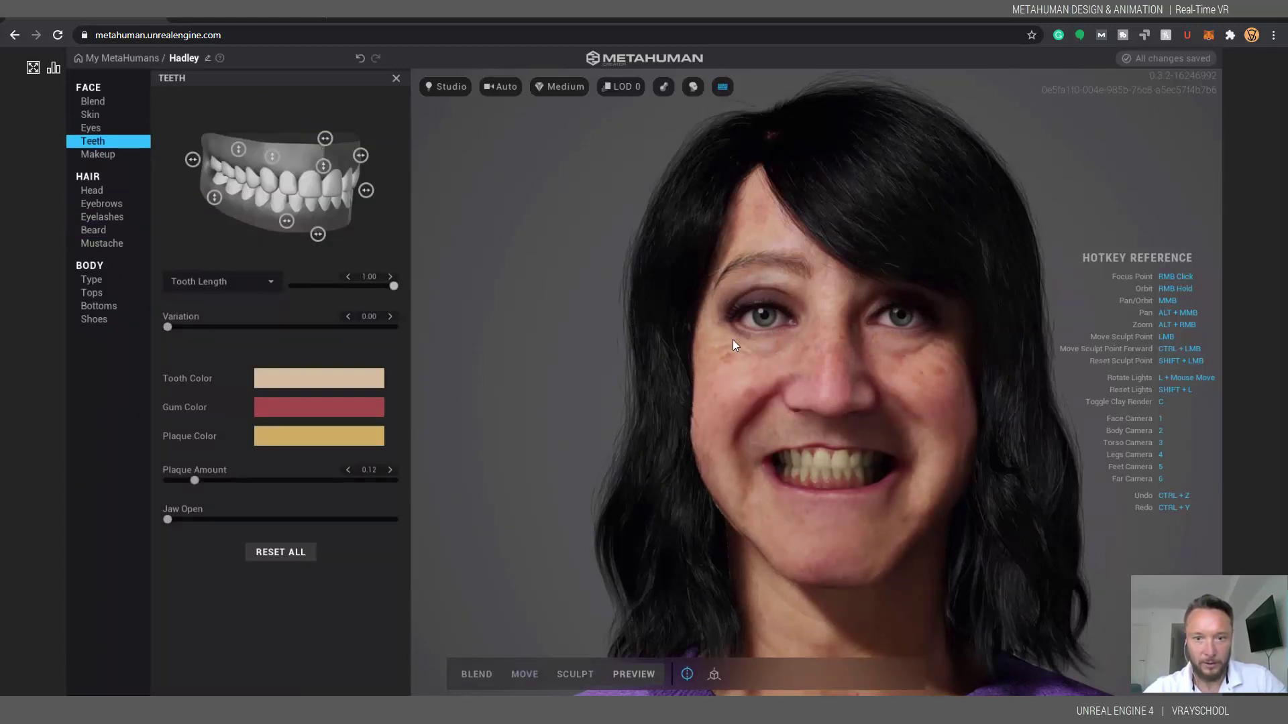
{"action": "left_click_drag", "start_coordinate": [272, 330], "coordinate": [492, 346]}
{"action": "left_click", "coordinate": [249, 326]}
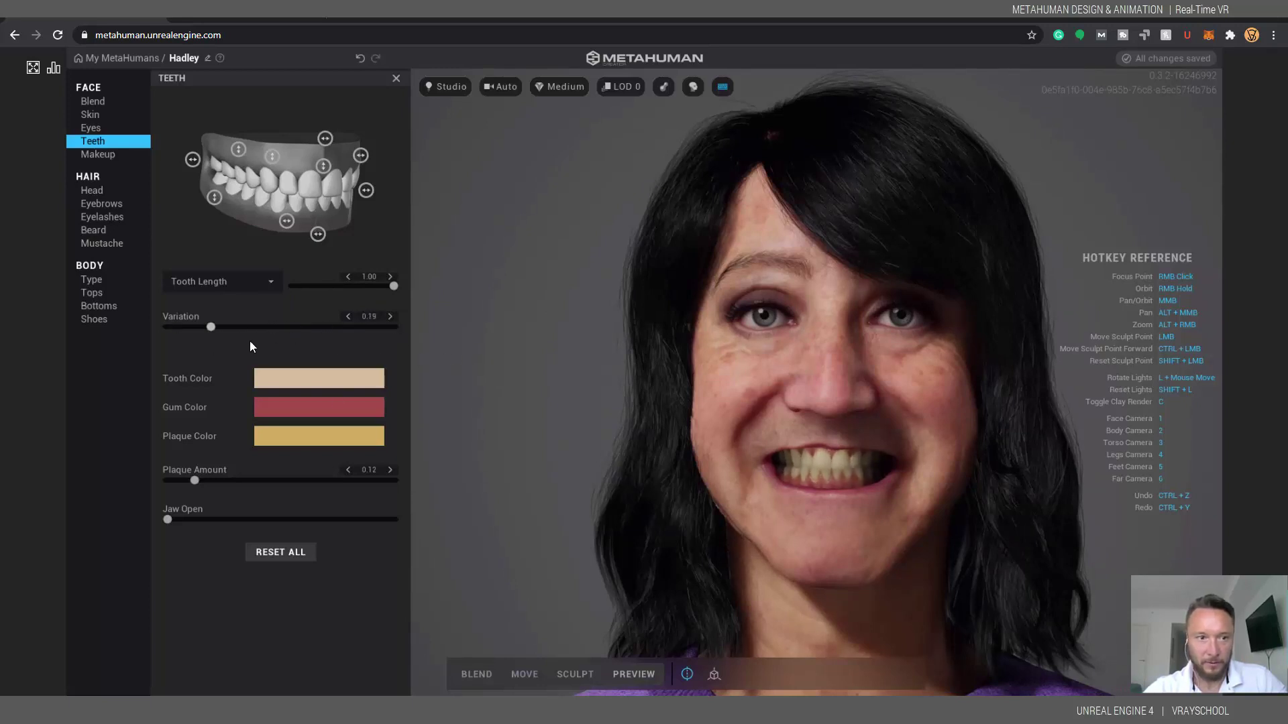
- Switch the eye makeup to a different style and bring up the head hair presets
{"action": "left_click", "coordinate": [110, 156]}
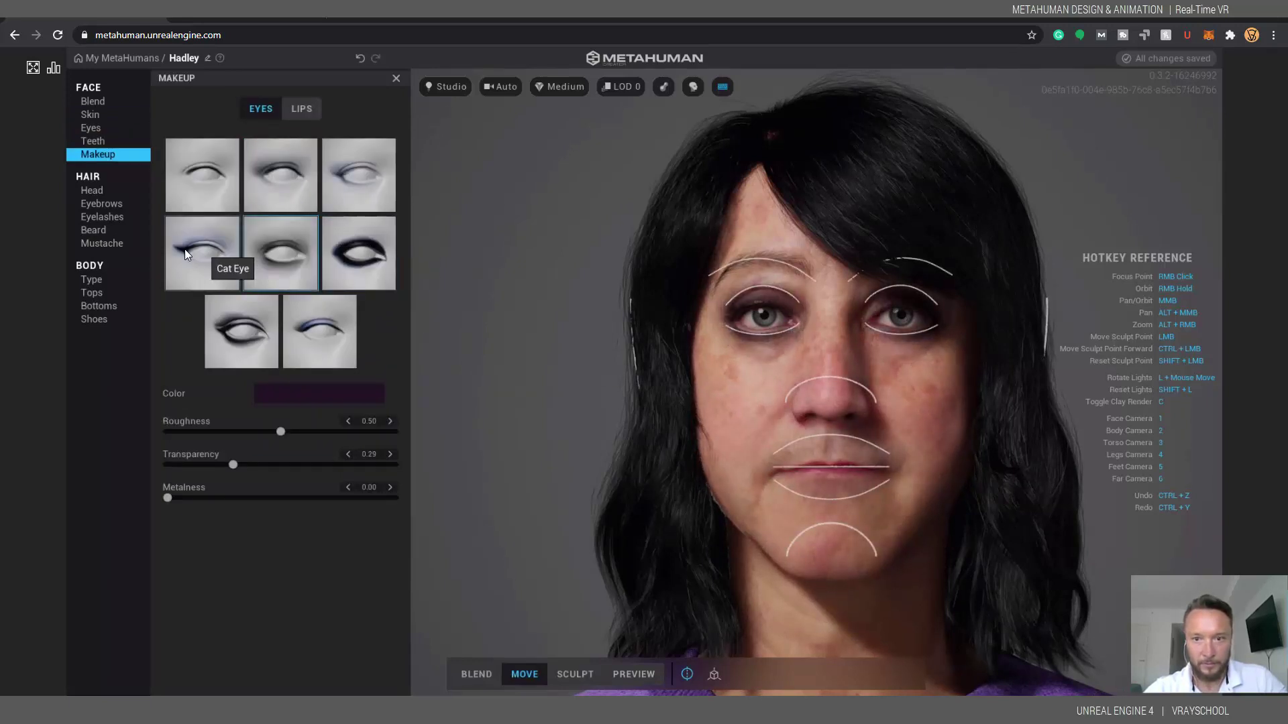
{"action": "left_click", "coordinate": [195, 176]}
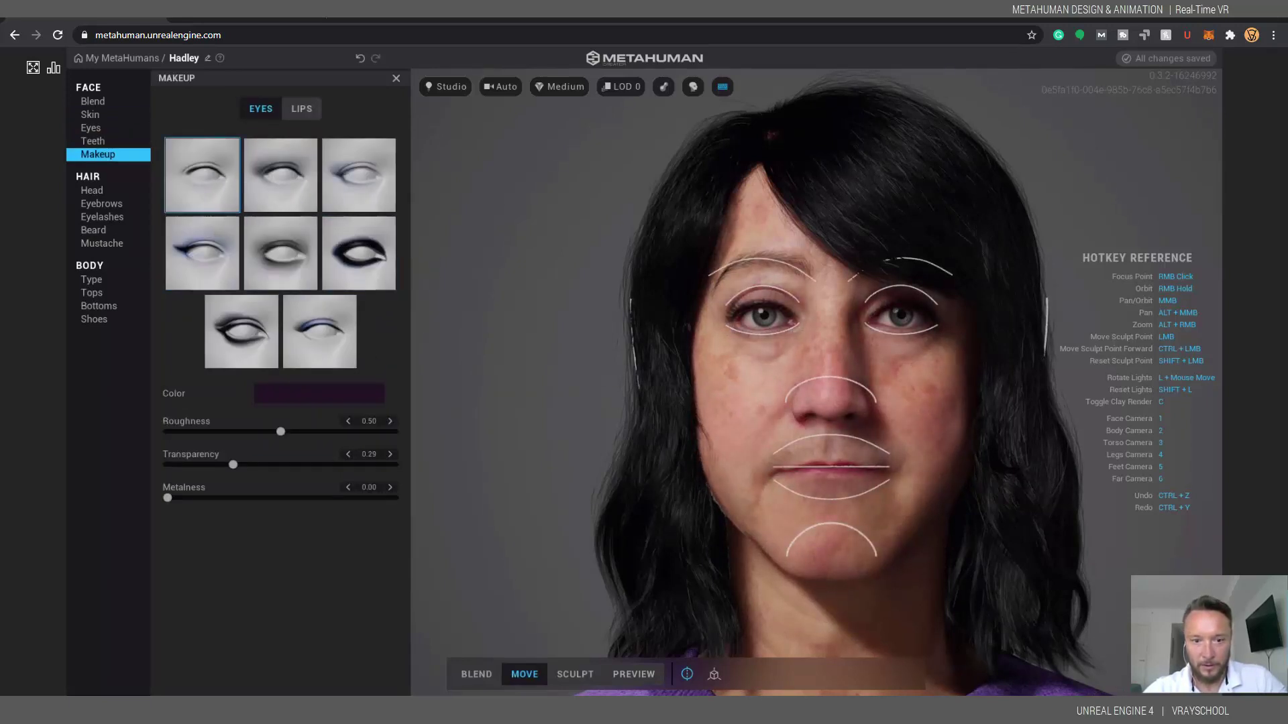
{"action": "left_click", "coordinate": [356, 178]}
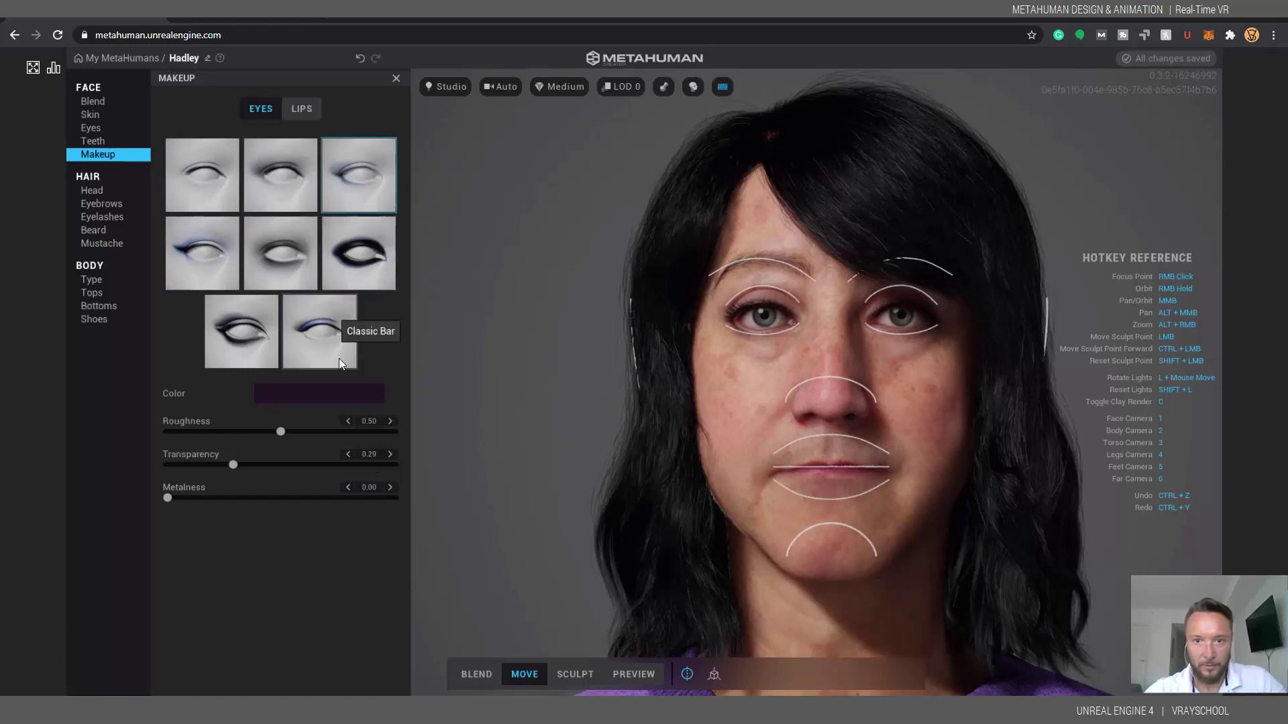
{"action": "left_click", "coordinate": [92, 190]}
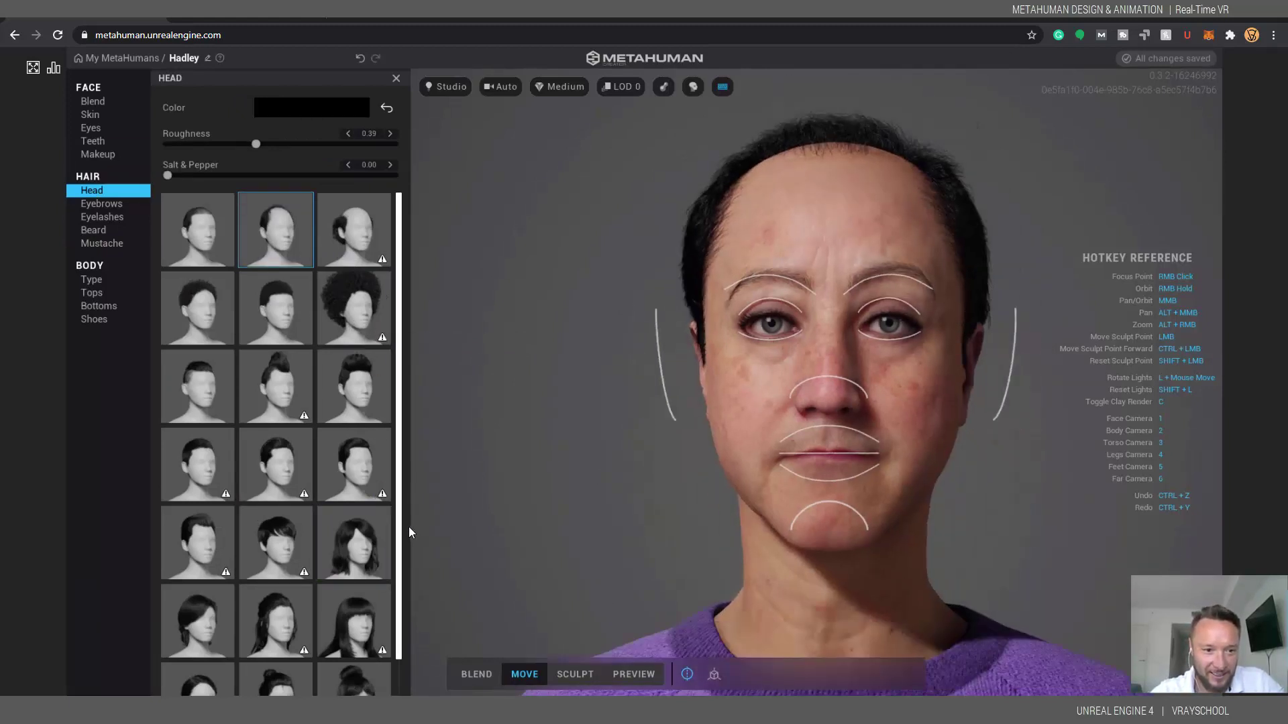
- Apply the Short Pixie haircut in a light blonde colour with Salt & Pepper back at 0
{"action": "left_click", "coordinate": [275, 533]}
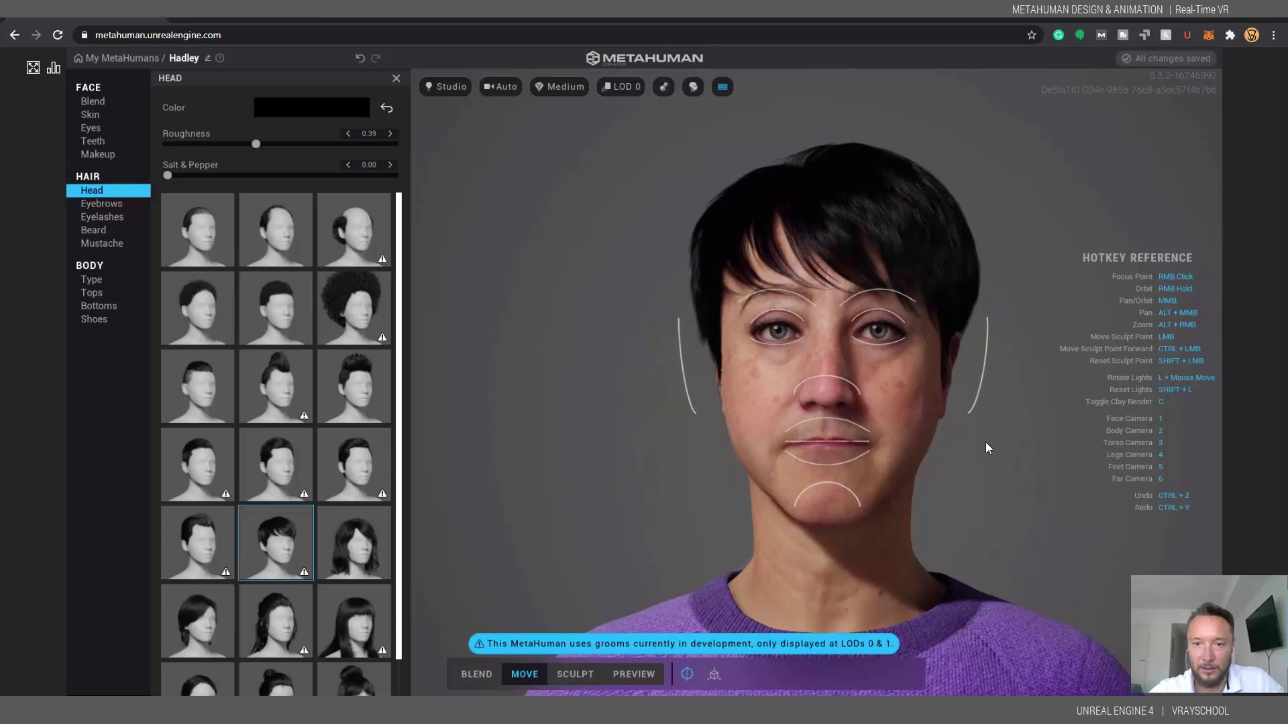
{"action": "right_click_drag", "start_coordinate": [825, 346], "coordinate": [1022, 340]}
{"action": "left_click_drag", "start_coordinate": [175, 174], "coordinate": [274, 145]}
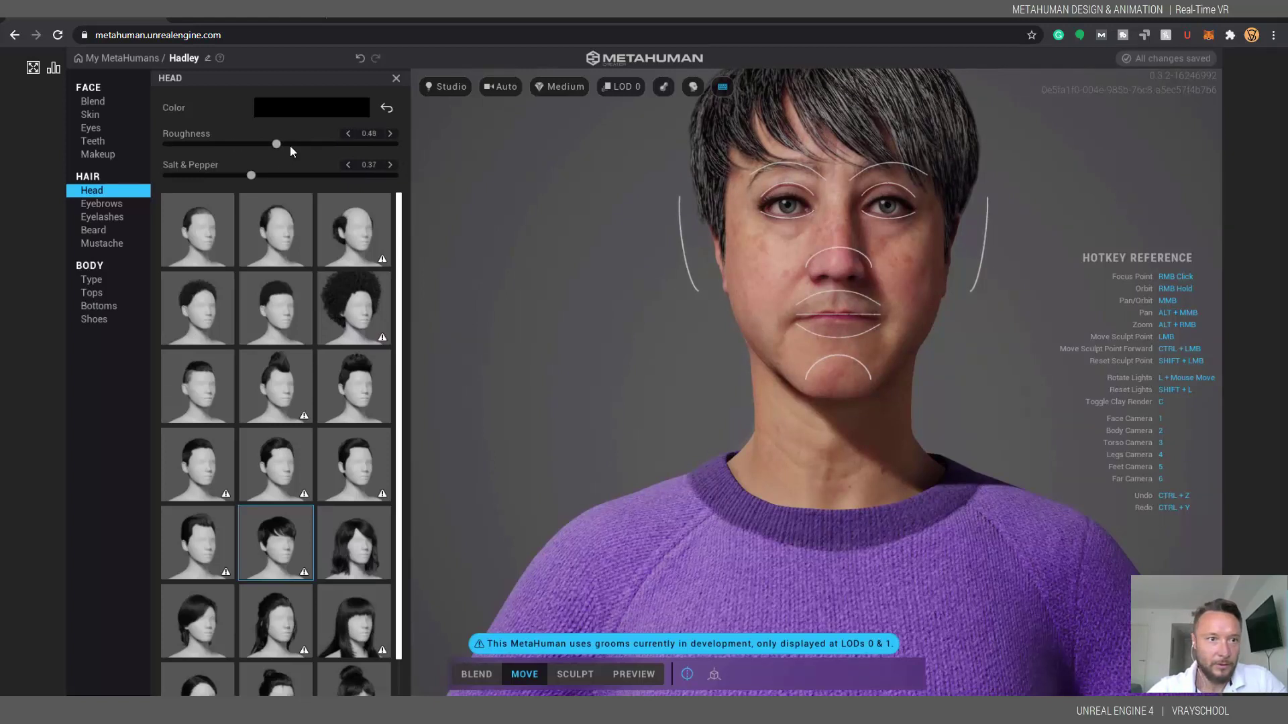
{"action": "left_click", "coordinate": [337, 108]}
{"action": "mouse_move", "coordinate": [280, 156]}
{"action": "left_mouse_down"}
{"action": "mouse_move", "coordinate": [316, 147]}
{"action": "mouse_move", "coordinate": [333, 183]}
{"action": "mouse_move", "coordinate": [351, 159]}
{"action": "mouse_move", "coordinate": [339, 132]}
{"action": "mouse_move", "coordinate": [270, 128]}
{"action": "mouse_move", "coordinate": [279, 153]}
{"action": "left_mouse_up"}
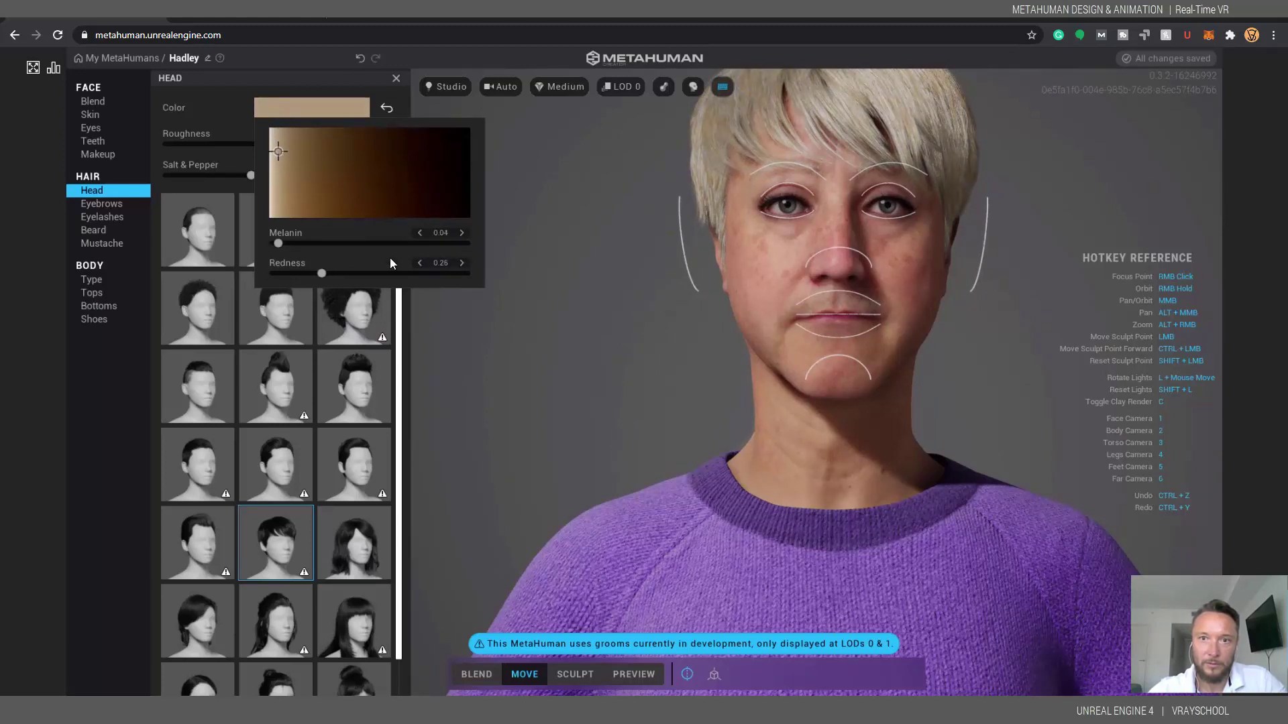
{"action": "left_click", "coordinate": [247, 179]}
{"action": "left_click", "coordinate": [155, 173]}
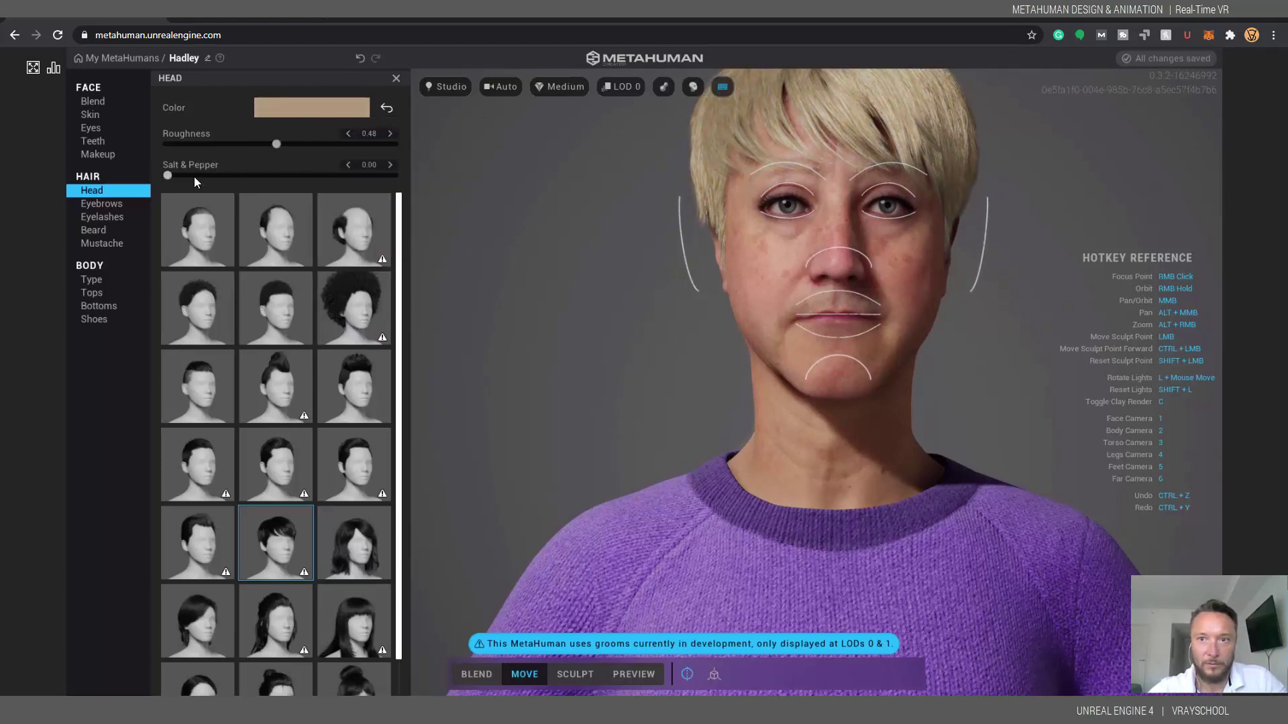
{"action": "right_click_drag", "start_coordinate": [730, 412], "coordinate": [739, 293]}
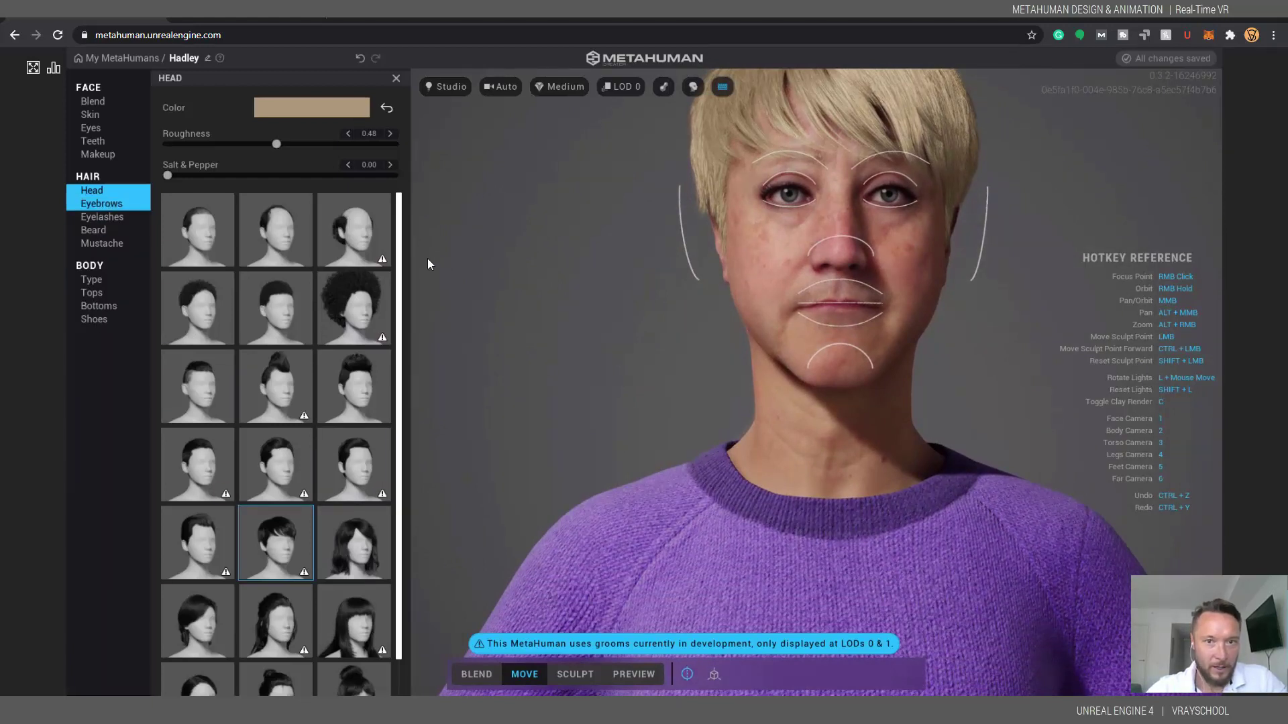
- Apply a different eyebrow style and Long Slight Curl eyelashes
{"action": "left_click", "coordinate": [101, 204]}
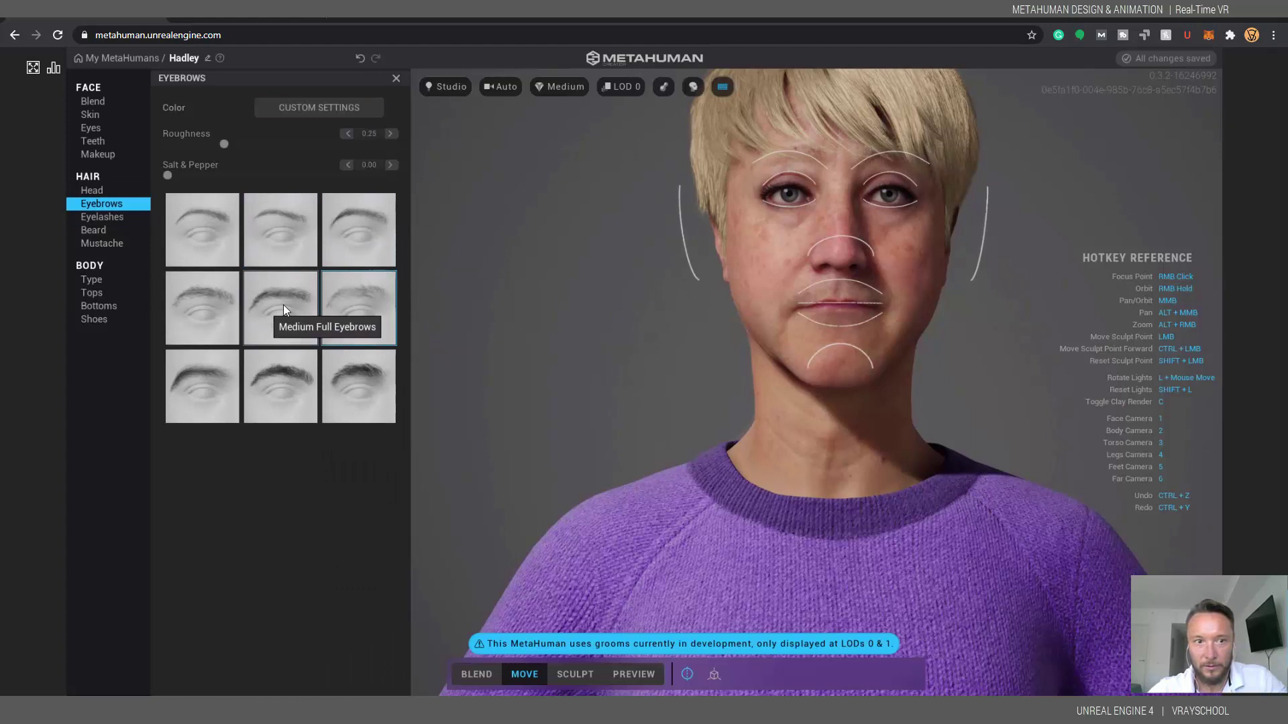
{"action": "left_click", "coordinate": [273, 227]}
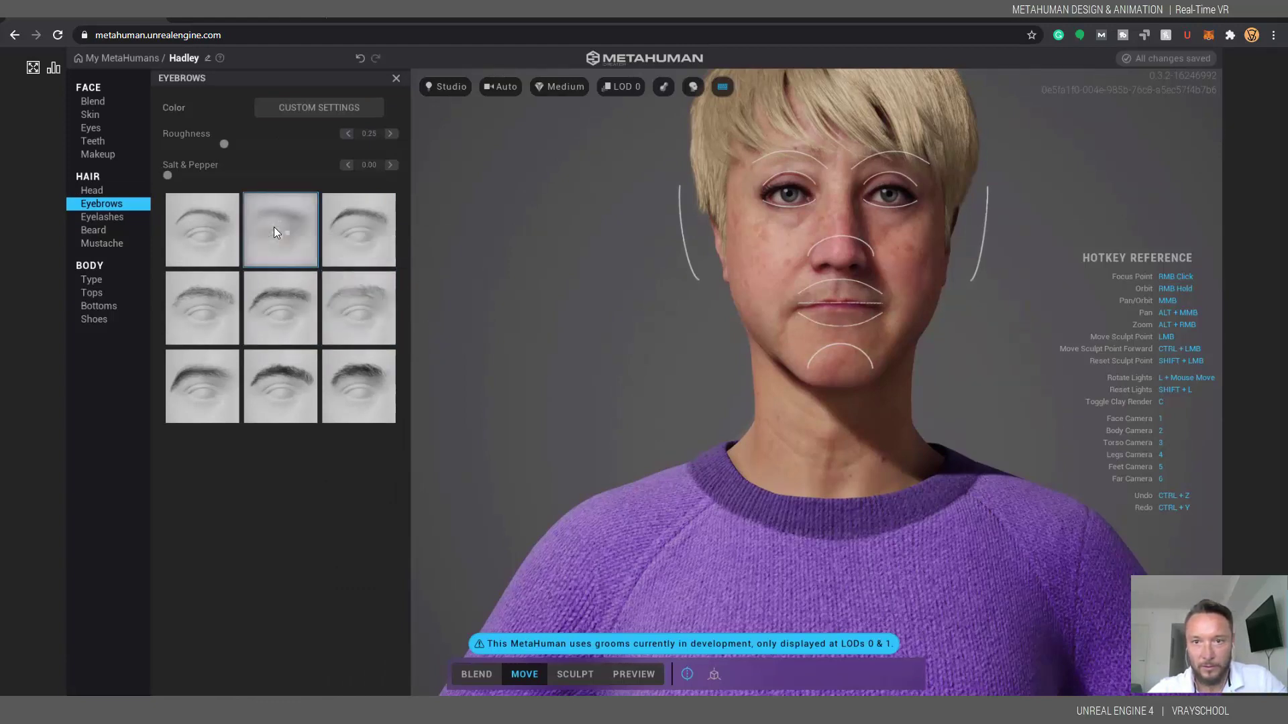
{"action": "left_click", "coordinate": [102, 217]}
{"action": "left_click", "coordinate": [323, 317]}
{"action": "left_click", "coordinate": [233, 308]}
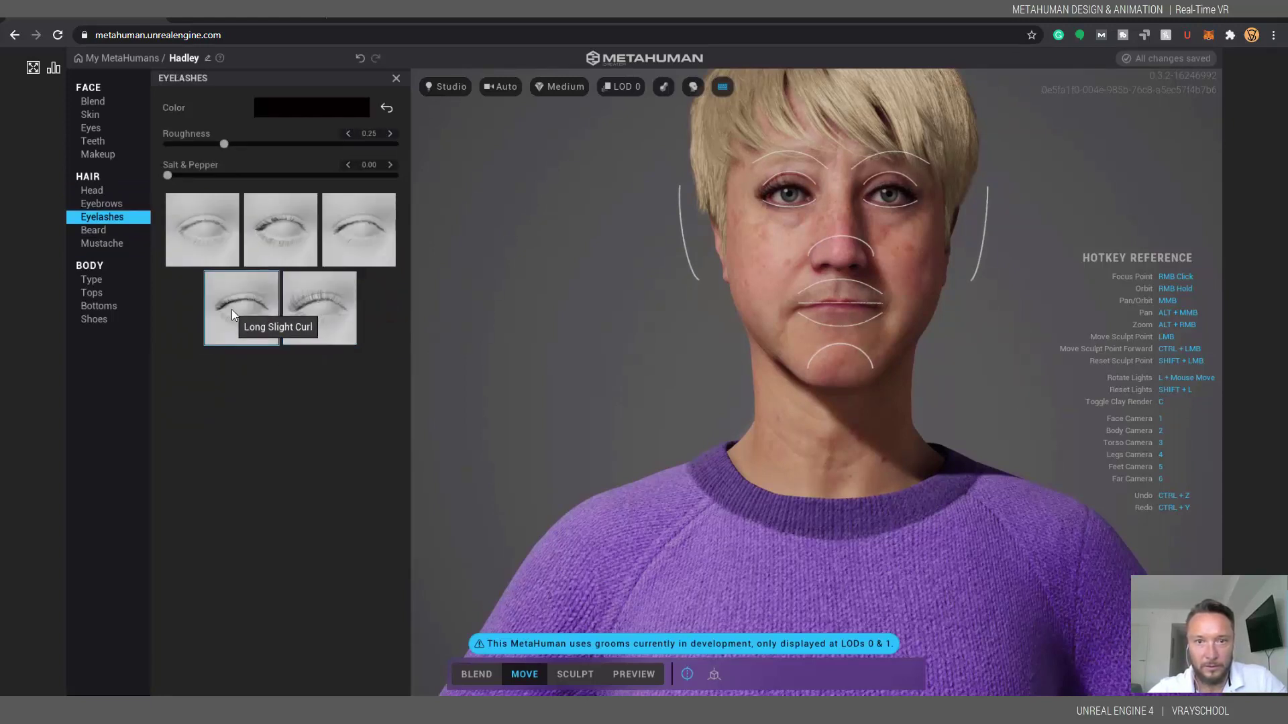
- Try a Long Wavy Goatee and a mustache, then remove both for a clean-shaven face
{"action": "left_click", "coordinate": [97, 232]}
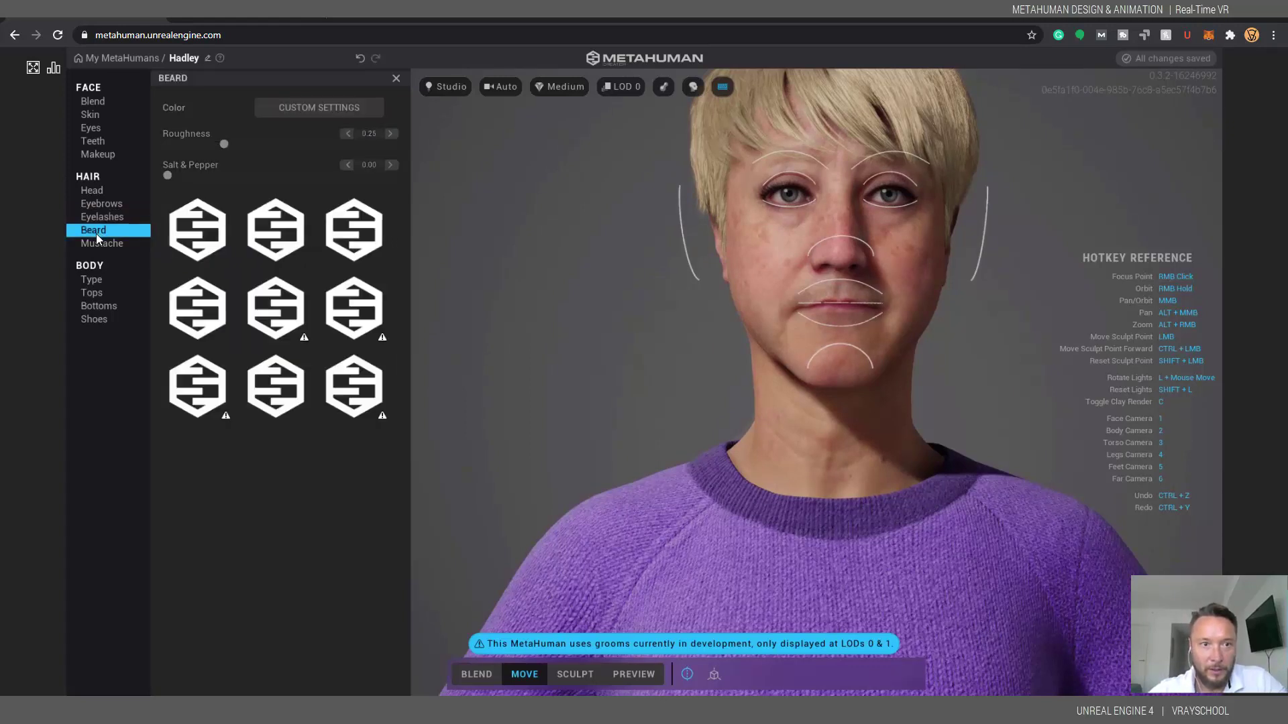
{"action": "left_click", "coordinate": [261, 303]}
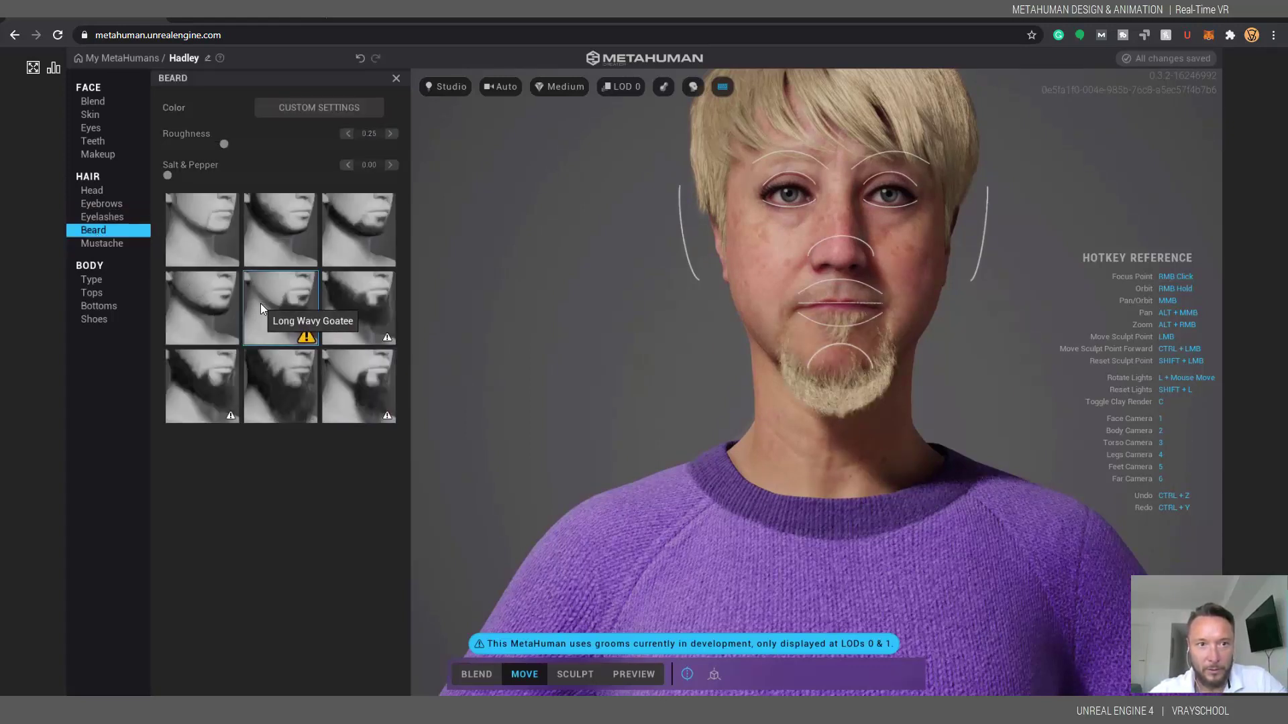
{"action": "left_click", "coordinate": [259, 304]}
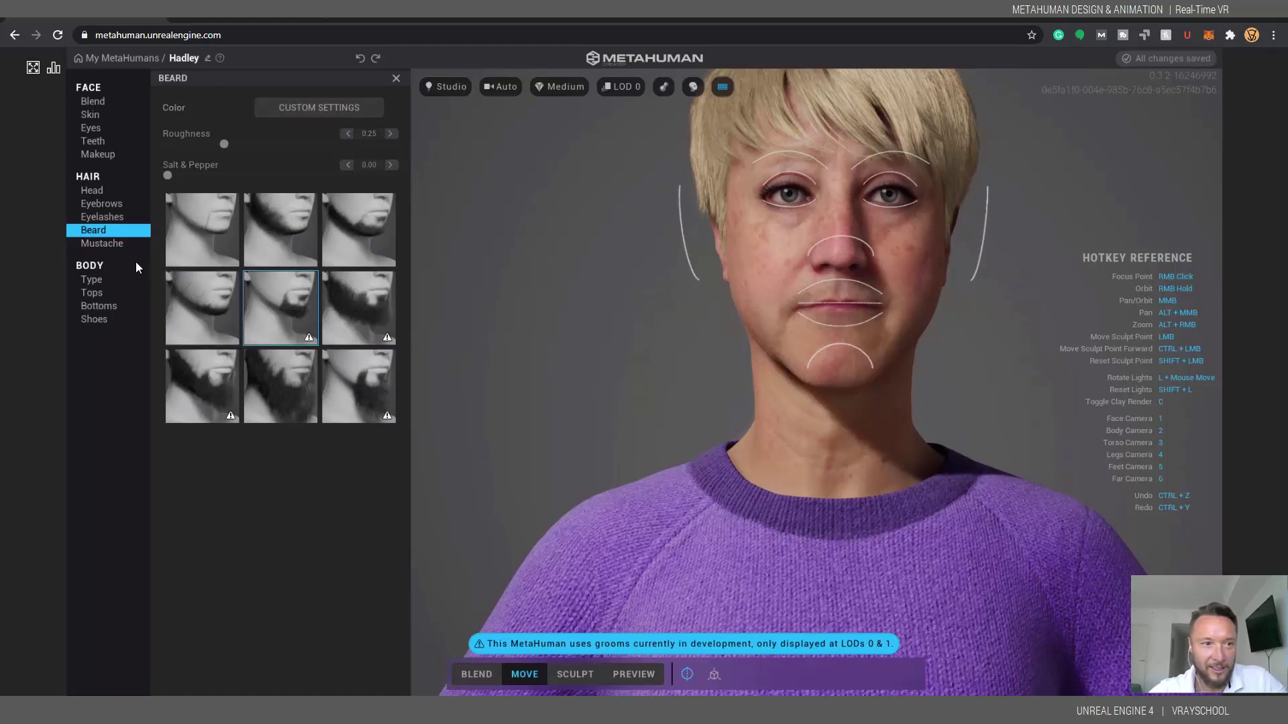
{"action": "left_click", "coordinate": [123, 245]}
{"action": "left_click", "coordinate": [283, 308]}
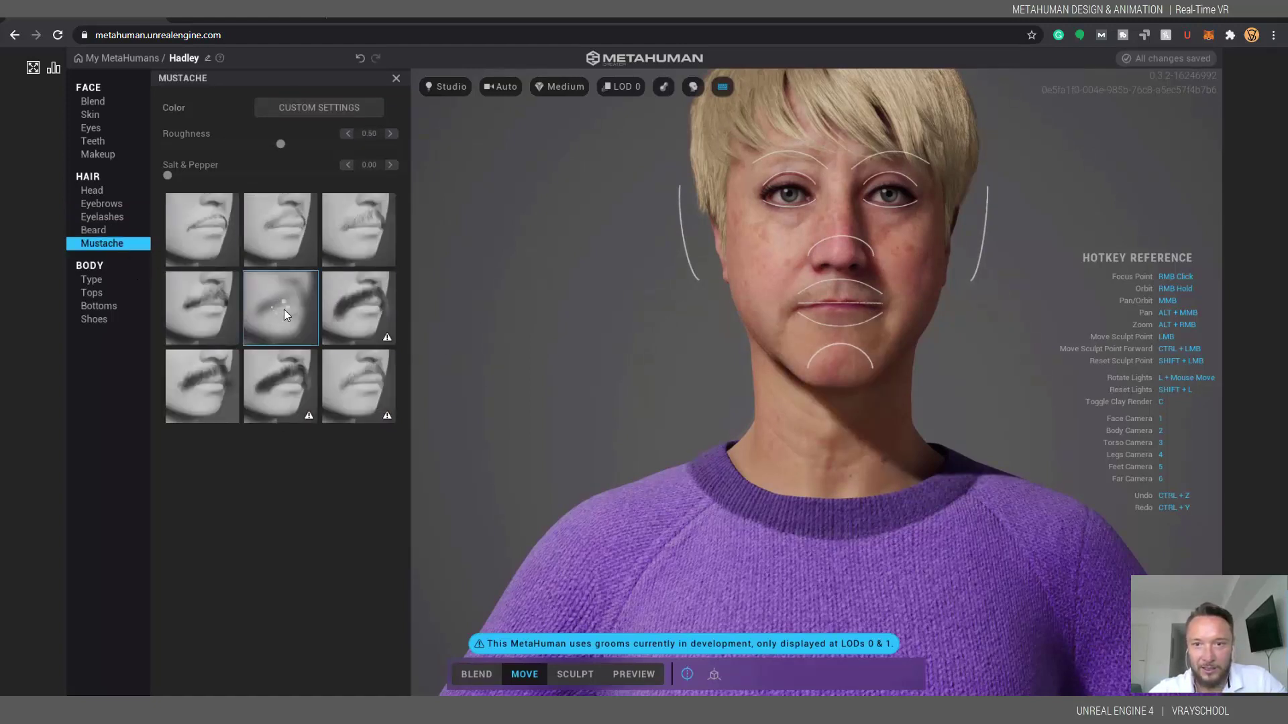
{"action": "left_click", "coordinate": [284, 306]}
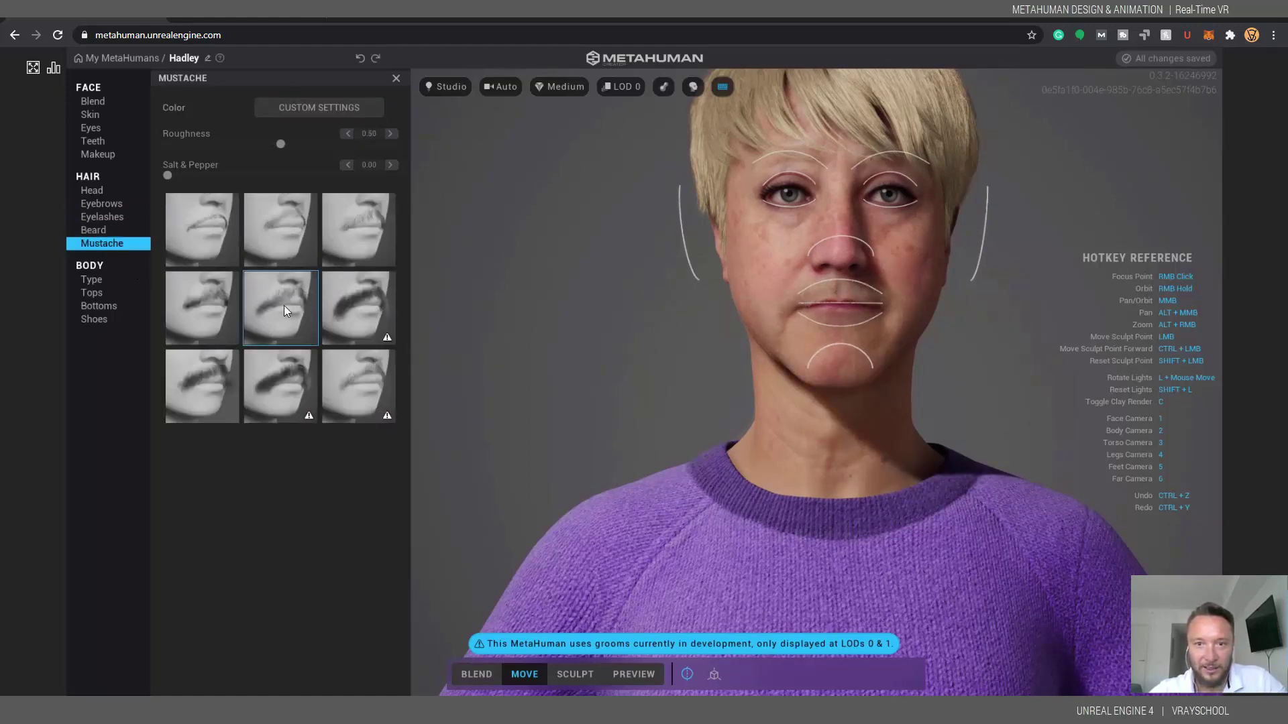
{"action": "left_click", "coordinate": [110, 282]}
- Settle on the heavier body type after trying a slimmer one
{"action": "left_click", "coordinate": [233, 307]}
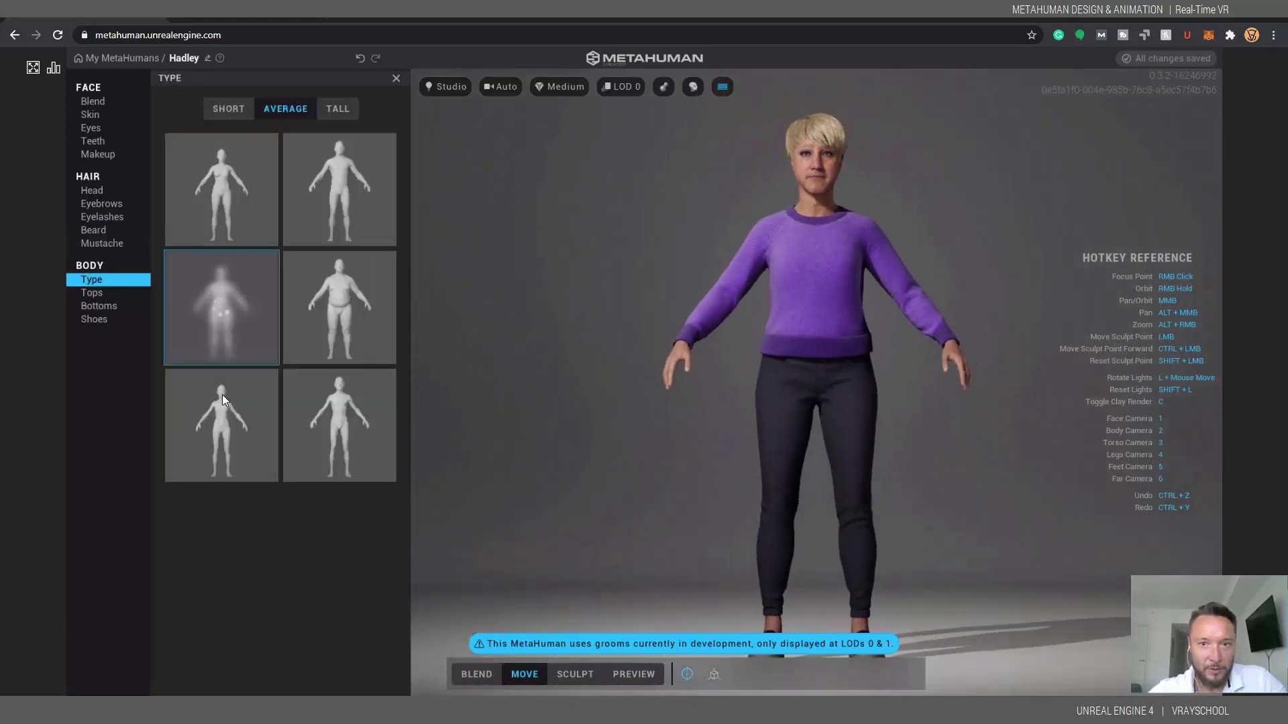
{"action": "left_click", "coordinate": [228, 435]}
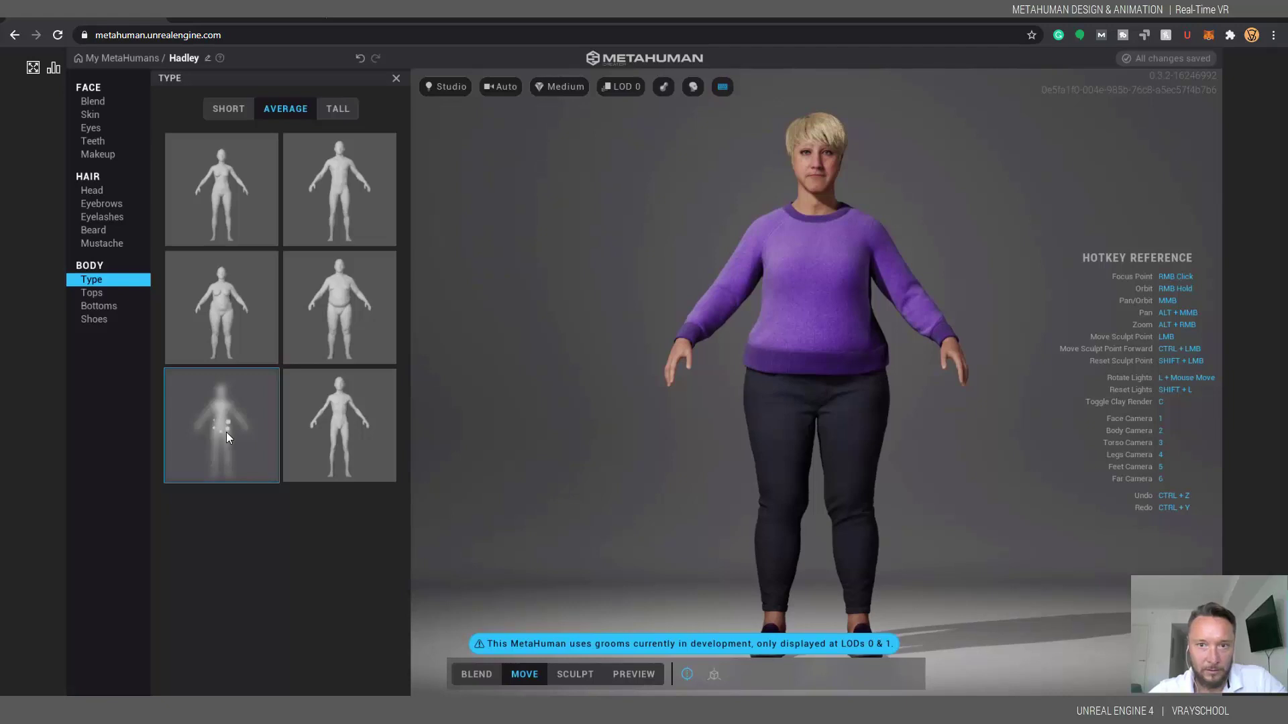
{"action": "left_click", "coordinate": [231, 320]}
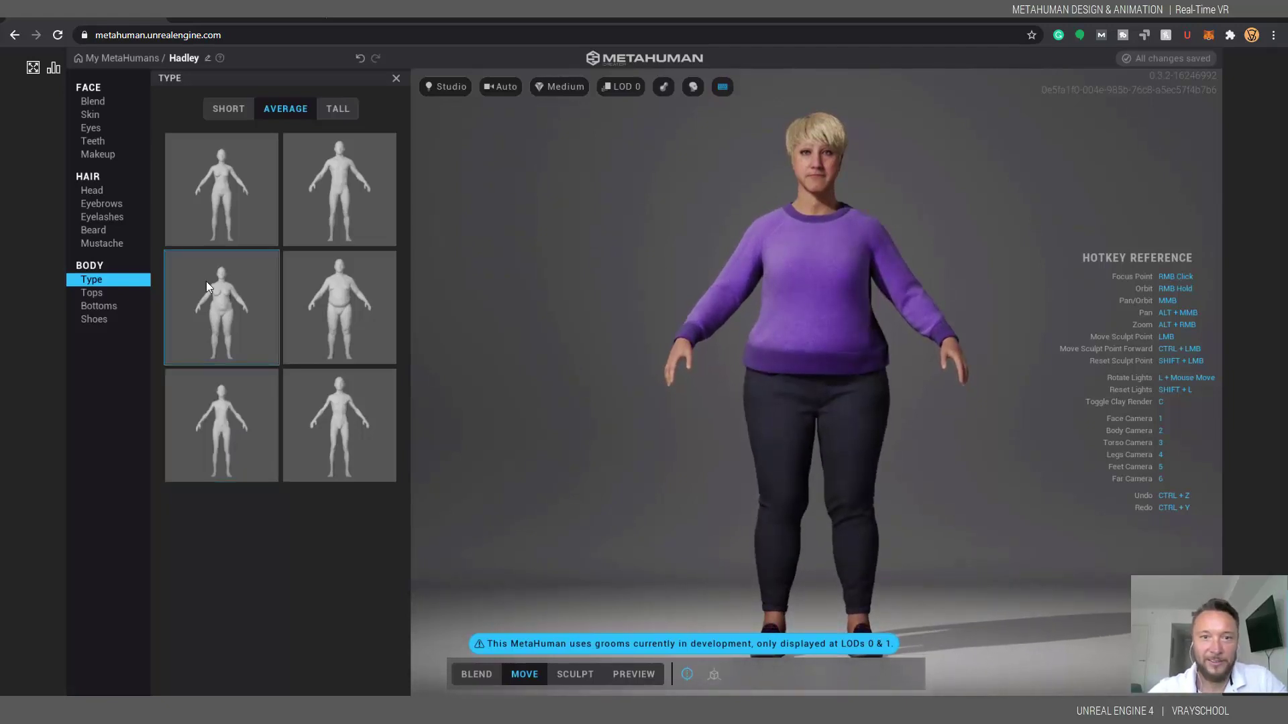
- Colour the sweater light blue with yellow-green trim
{"action": "left_click", "coordinate": [96, 292]}
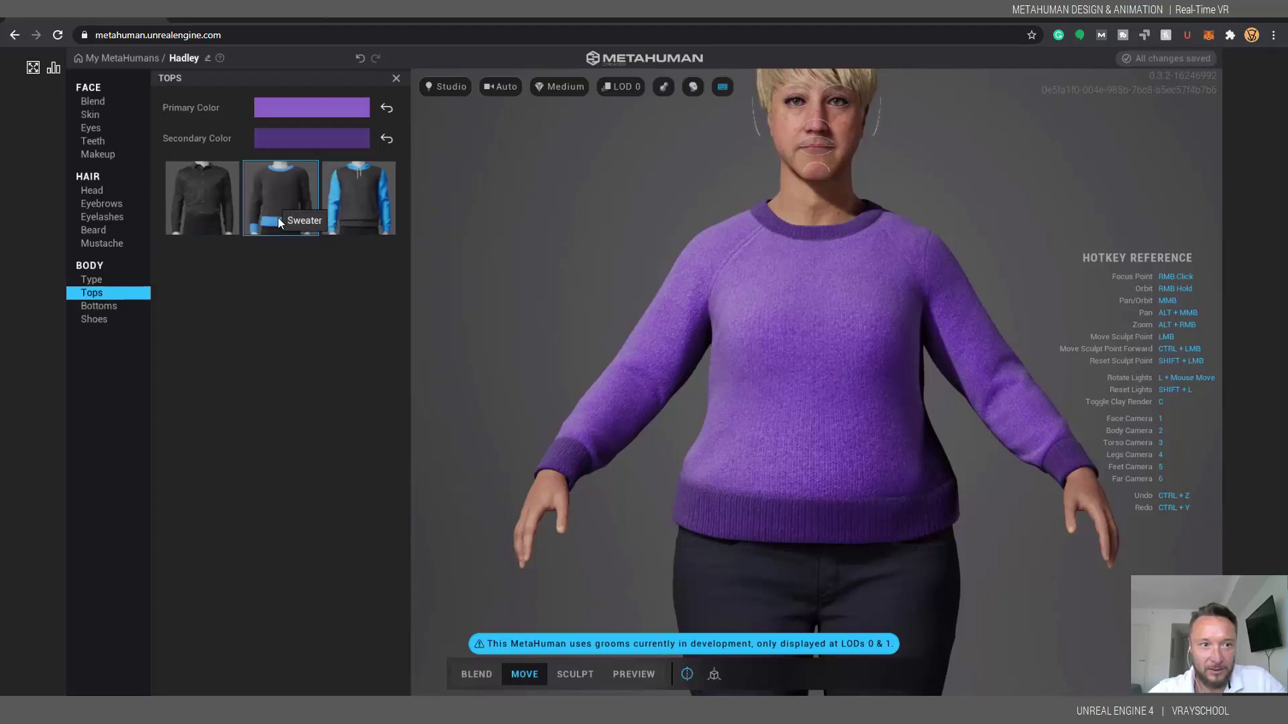
{"action": "left_click", "coordinate": [316, 112]}
{"action": "left_click", "coordinate": [389, 168]}
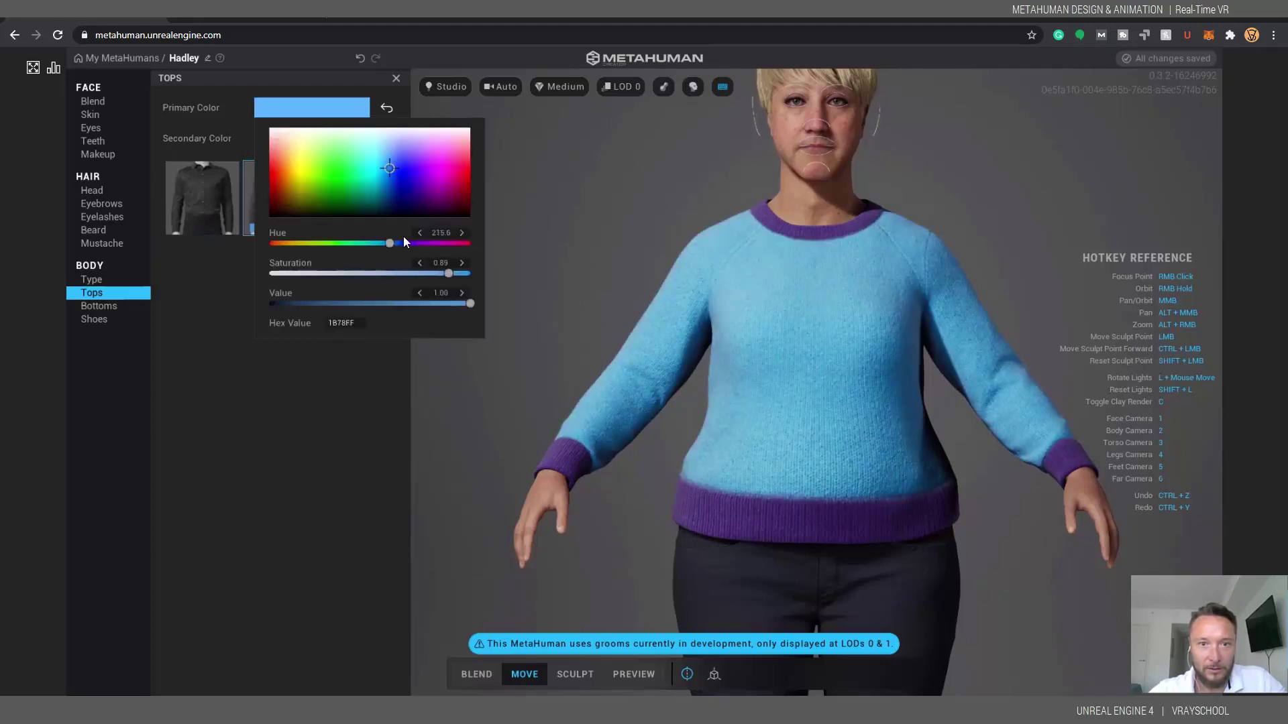
{"action": "left_click", "coordinate": [322, 392]}
{"action": "left_click", "coordinate": [302, 140]}
{"action": "left_click", "coordinate": [312, 207]}
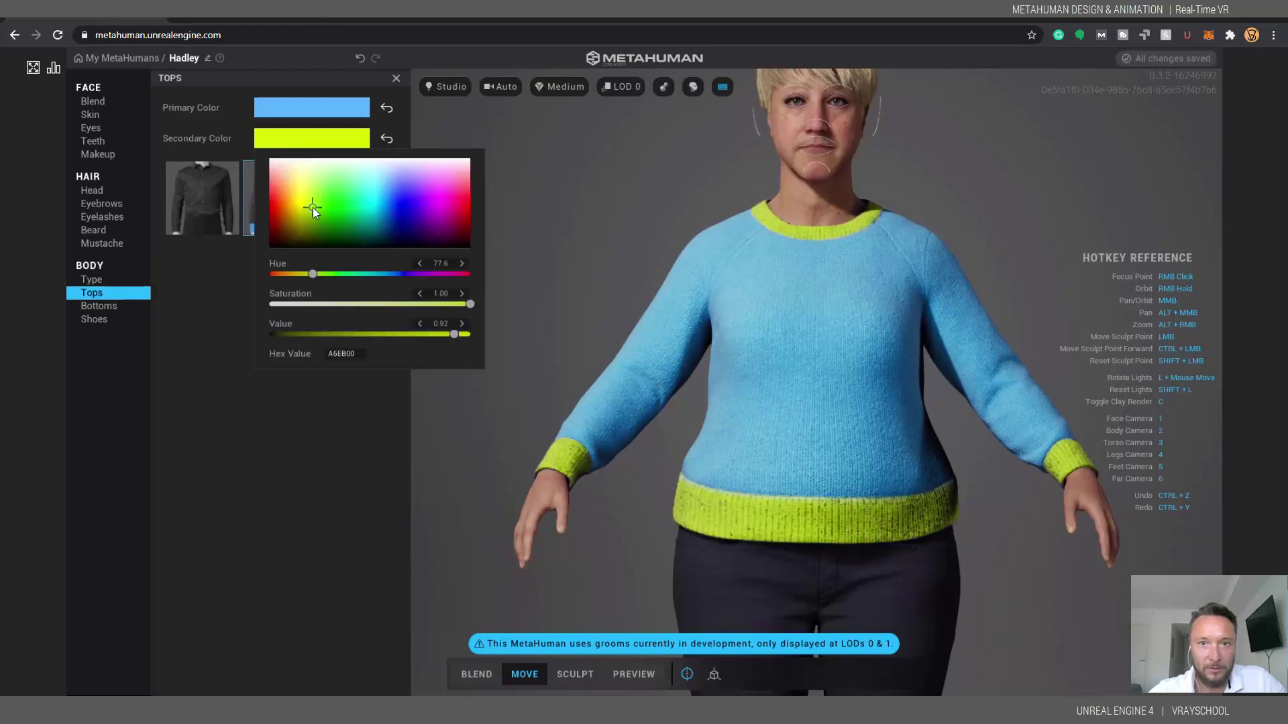
{"action": "left_click", "coordinate": [312, 110]}
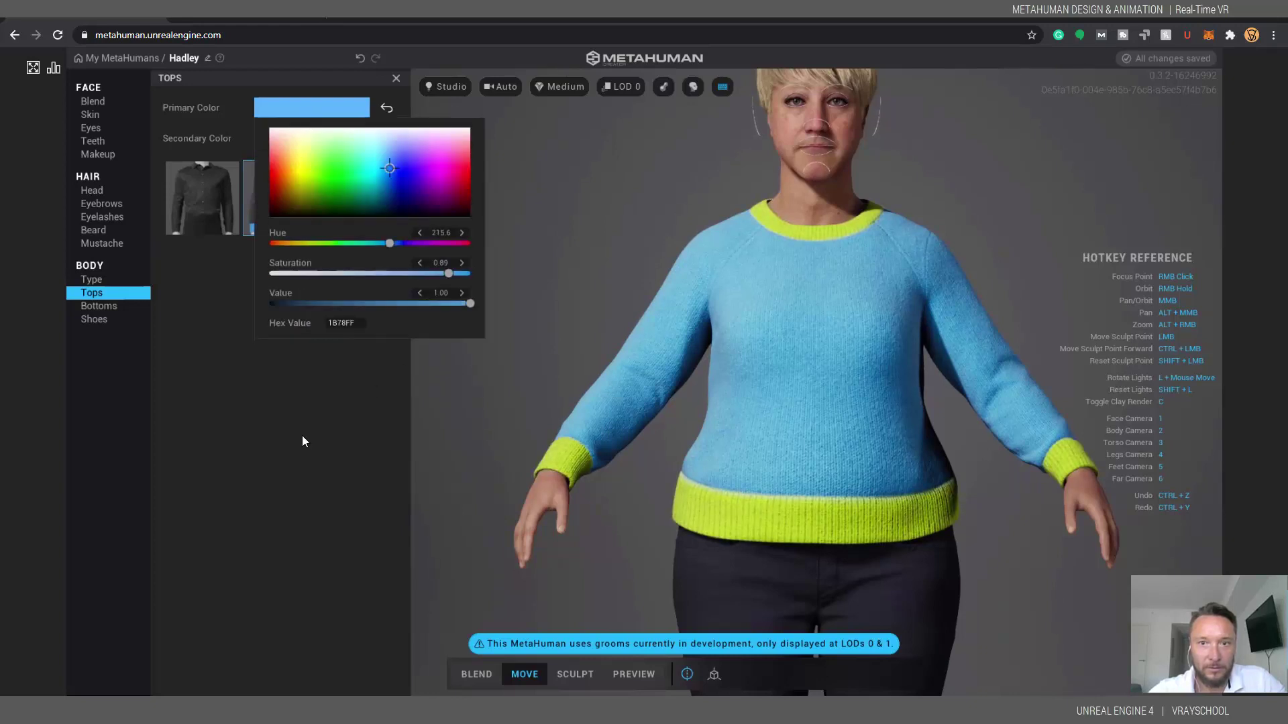
- Make the trousers teal
{"action": "left_click", "coordinate": [101, 307]}
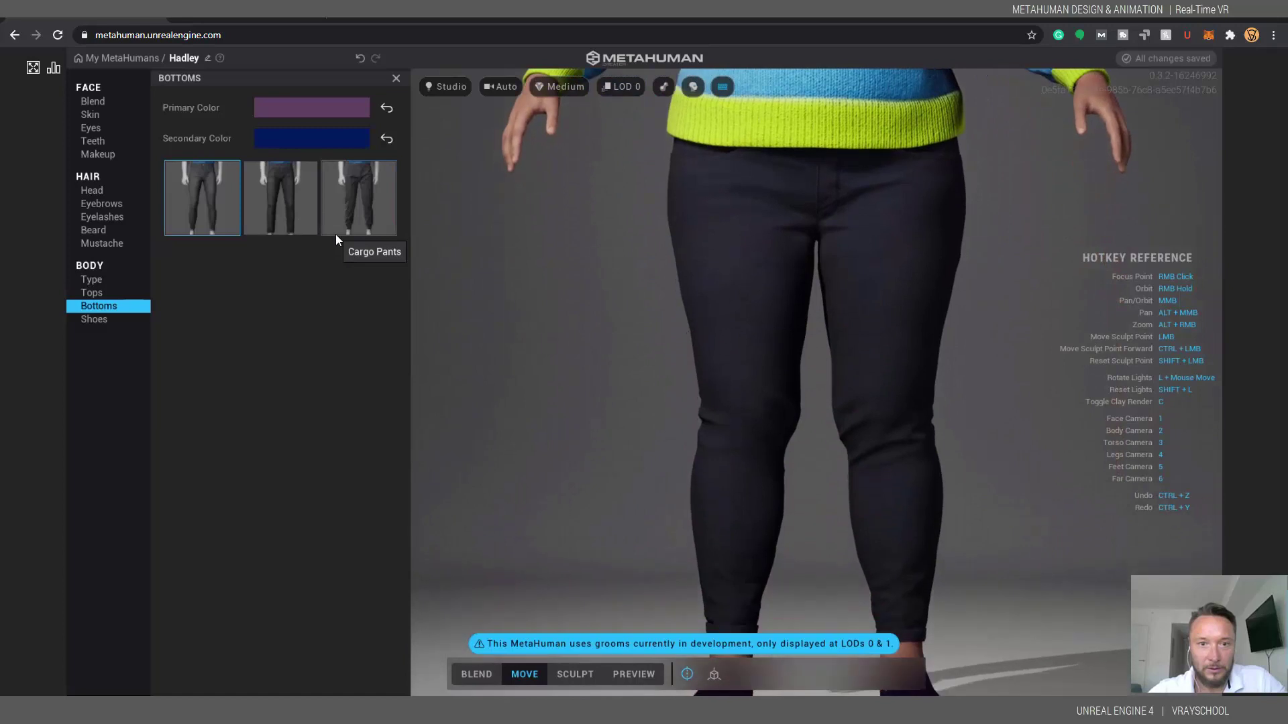
{"action": "left_click", "coordinate": [334, 113]}
{"action": "left_click_drag", "start_coordinate": [343, 204], "coordinate": [377, 203]}
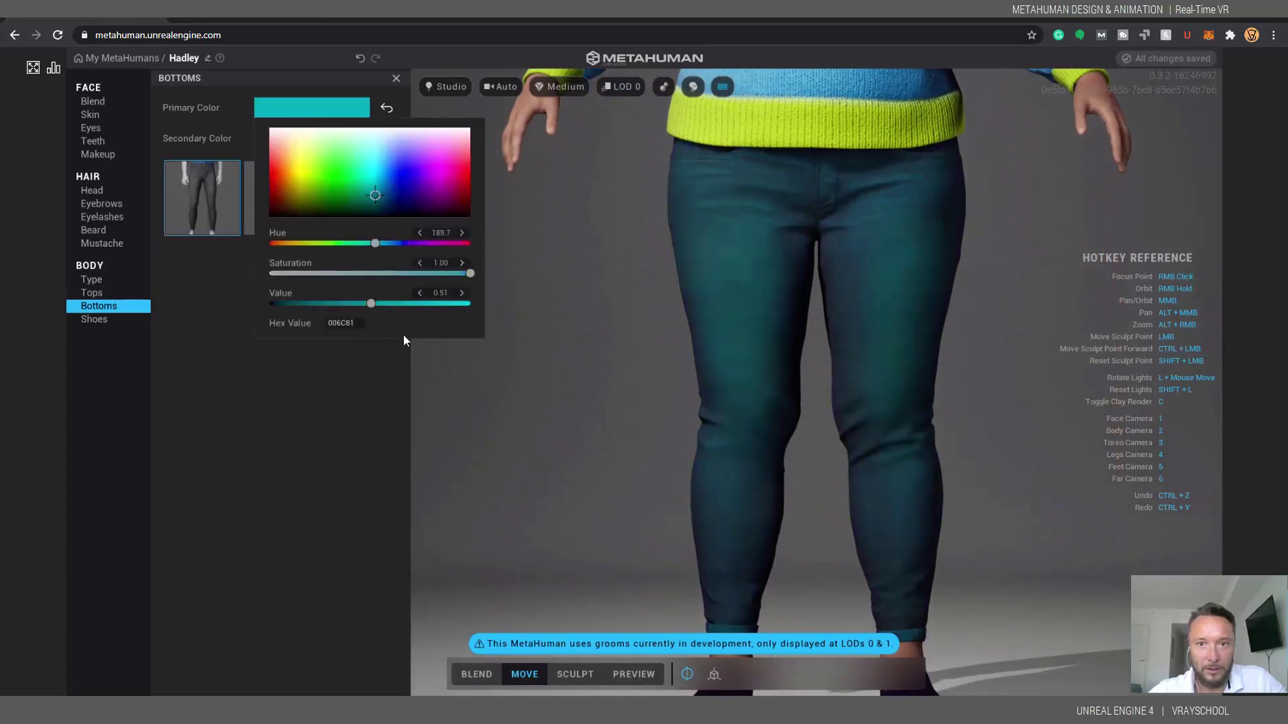
{"action": "left_click", "coordinate": [210, 341]}
- Put casual sneakers on her, after trying boots, with blue uppers and blue soles
{"action": "left_click", "coordinate": [101, 319]}
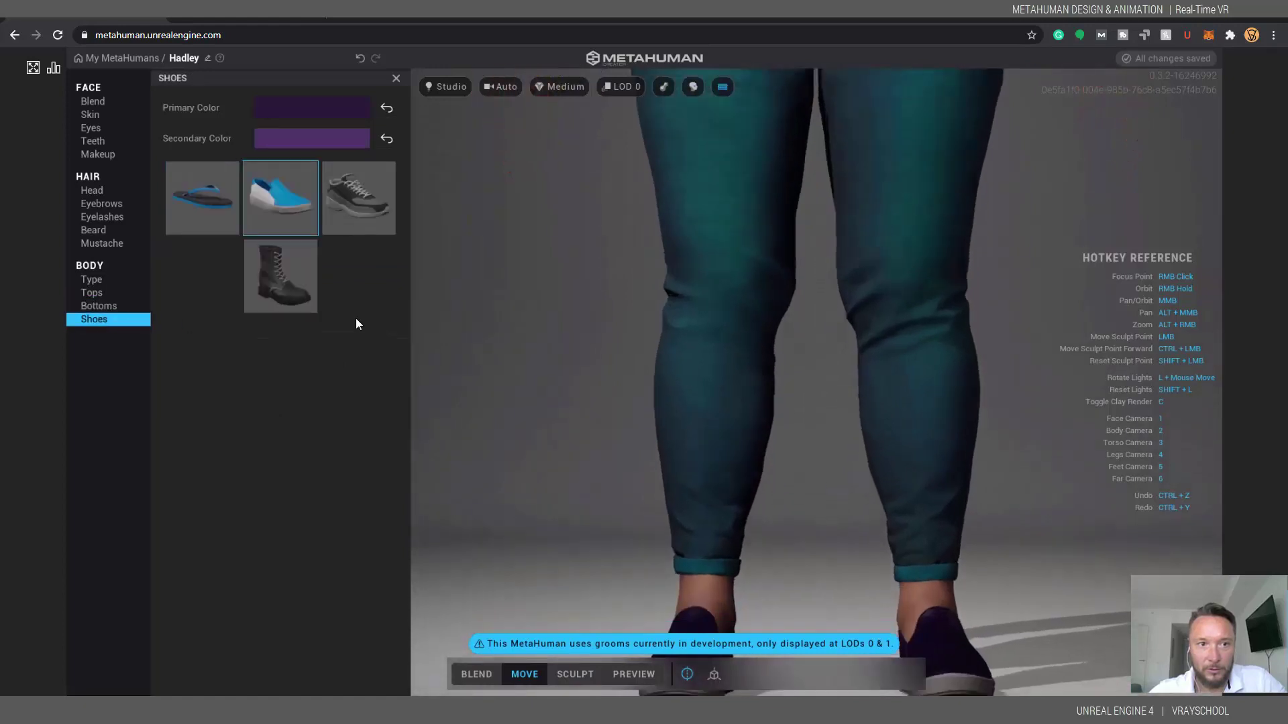
{"action": "left_click", "coordinate": [361, 204]}
{"action": "left_click", "coordinate": [279, 280]}
{"action": "left_click", "coordinate": [344, 203]}
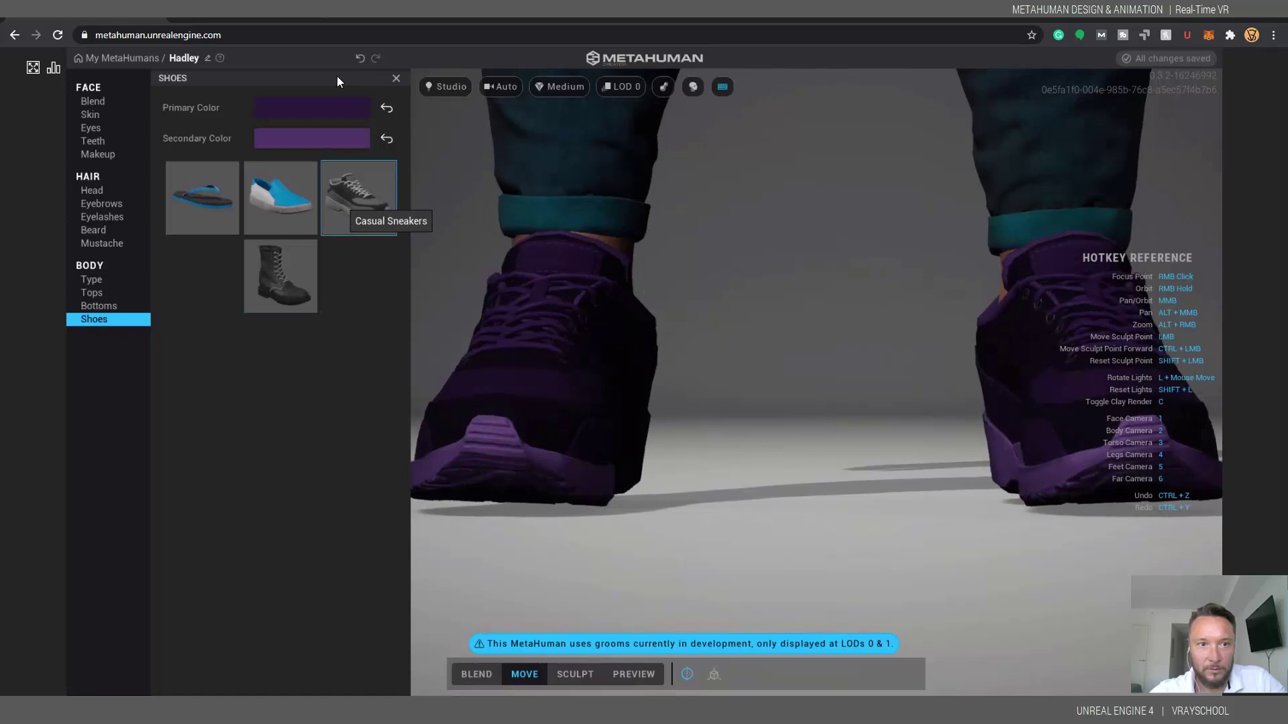
{"action": "left_click", "coordinate": [316, 110]}
{"action": "left_click_drag", "start_coordinate": [331, 197], "coordinate": [398, 193]}
{"action": "left_click", "coordinate": [311, 388]}
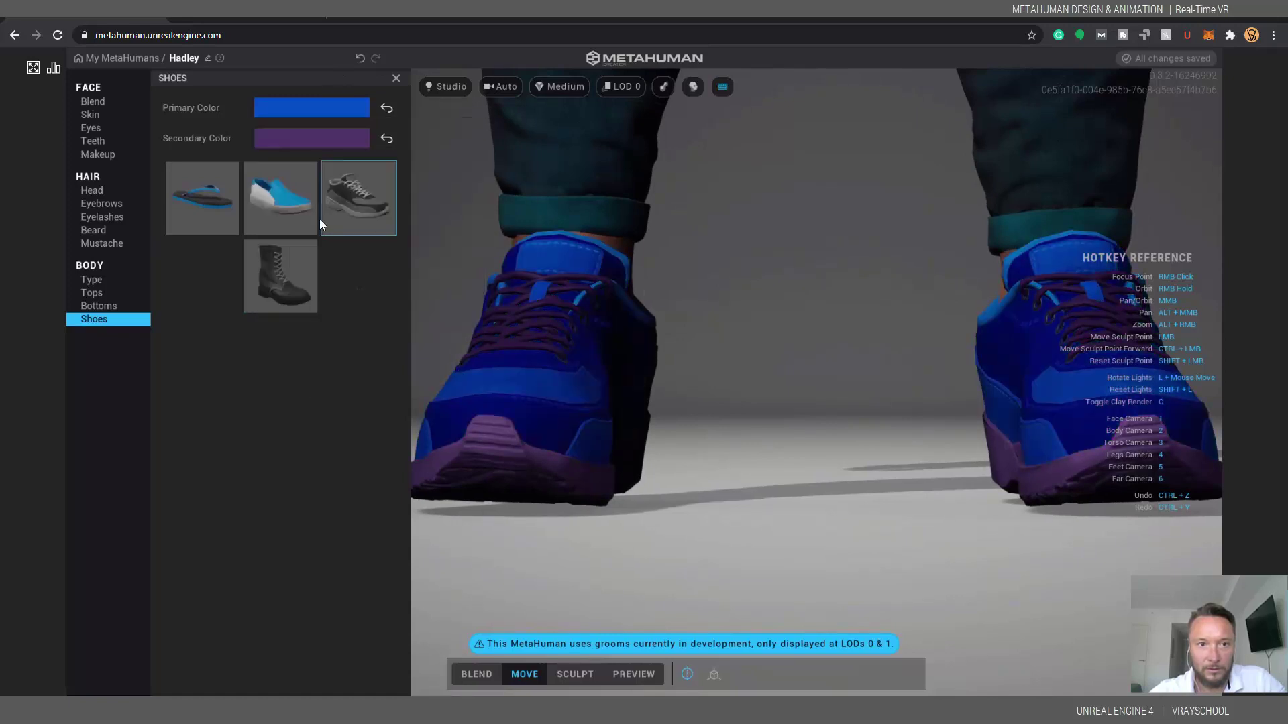
{"action": "left_click", "coordinate": [323, 137]}
{"action": "left_click", "coordinate": [350, 236]}
{"action": "left_click_drag", "start_coordinate": [352, 246], "coordinate": [389, 239]}
{"action": "left_click", "coordinate": [336, 441]}
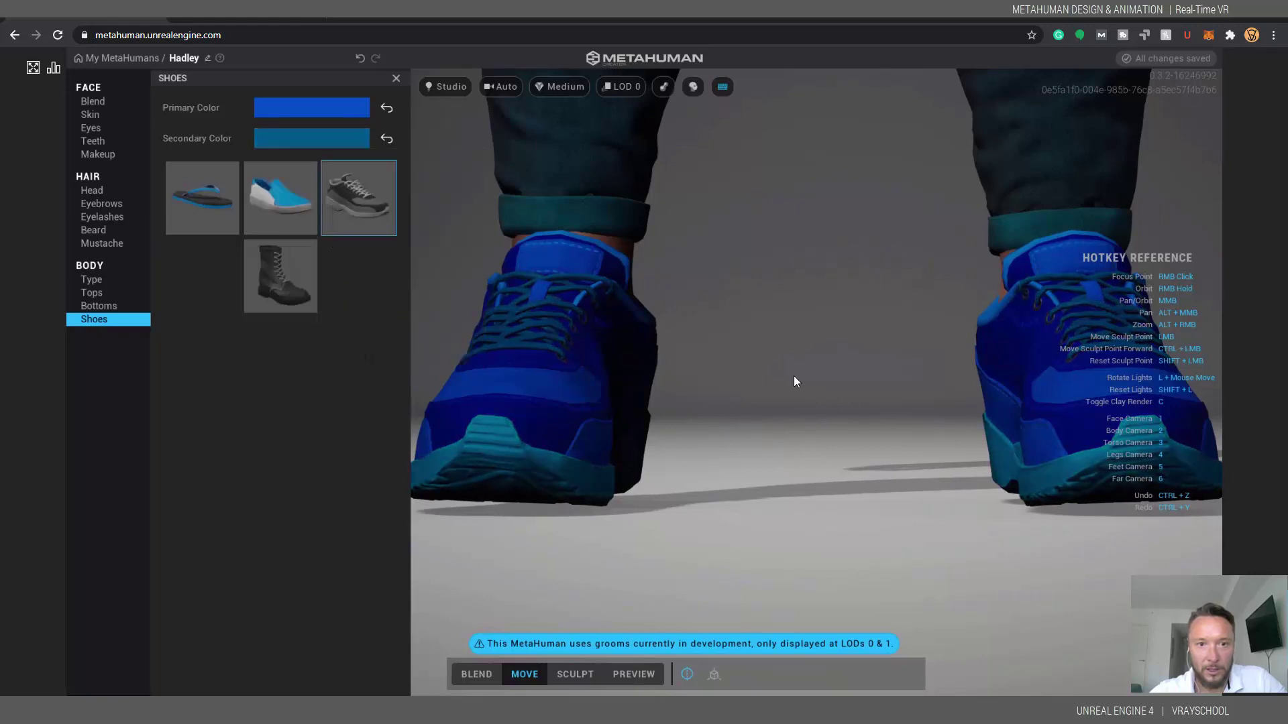
- Inspect the outfit from legs, body and side views, then switch to face blending
{"action": "key", "text": "4"}
{"action": "key", "text": "2"}
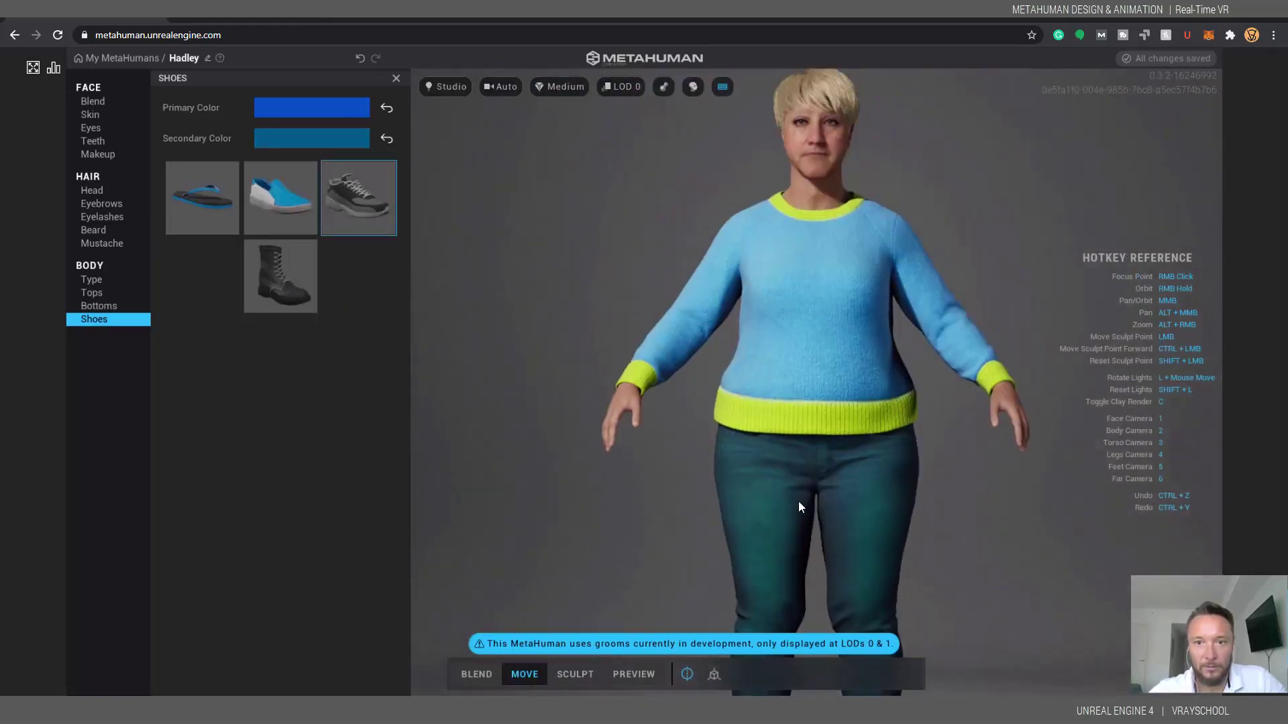
{"action": "right_click_drag", "start_coordinate": [695, 461], "coordinate": [734, 445]}
{"action": "key", "text": "4"}
{"action": "key", "text": "2"}
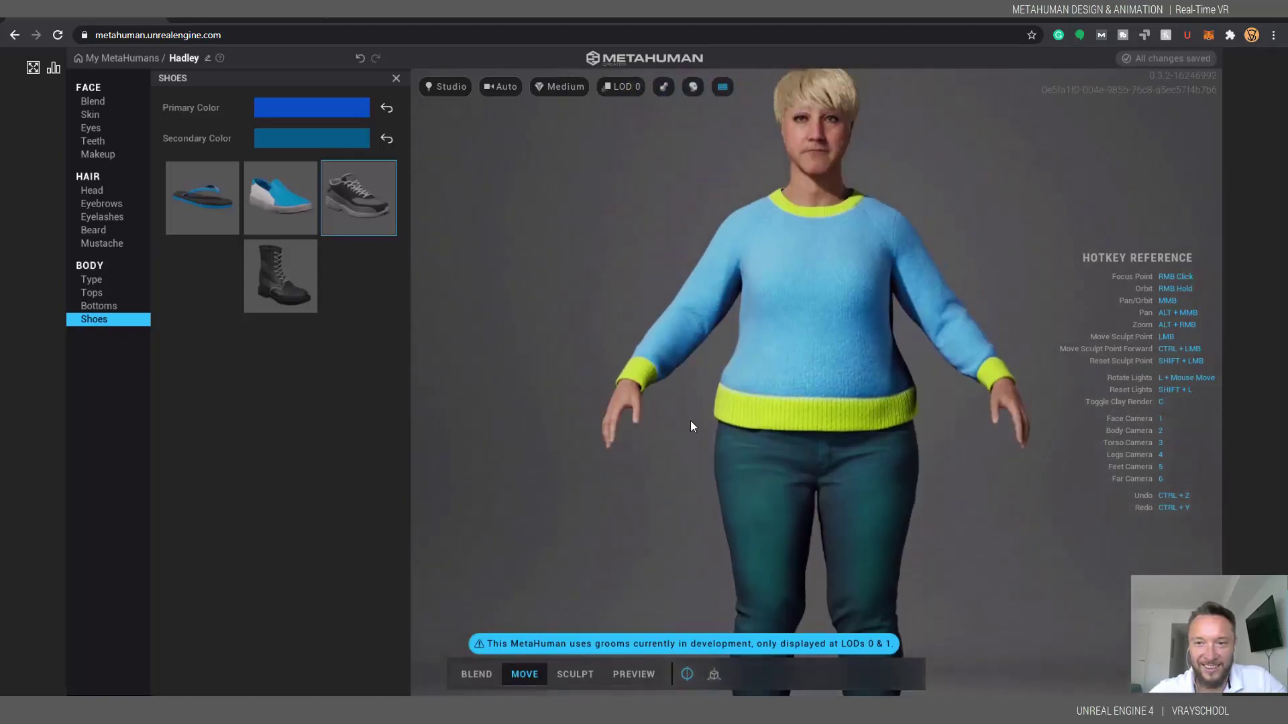
{"action": "scroll", "coordinate": [782, 404], "scroll_direction": "up", "scroll_amount": 2}
{"action": "scroll", "coordinate": [811, 397], "scroll_direction": "down", "scroll_amount": 4}
{"action": "right_click_drag", "start_coordinate": [716, 327], "coordinate": [674, 324]}
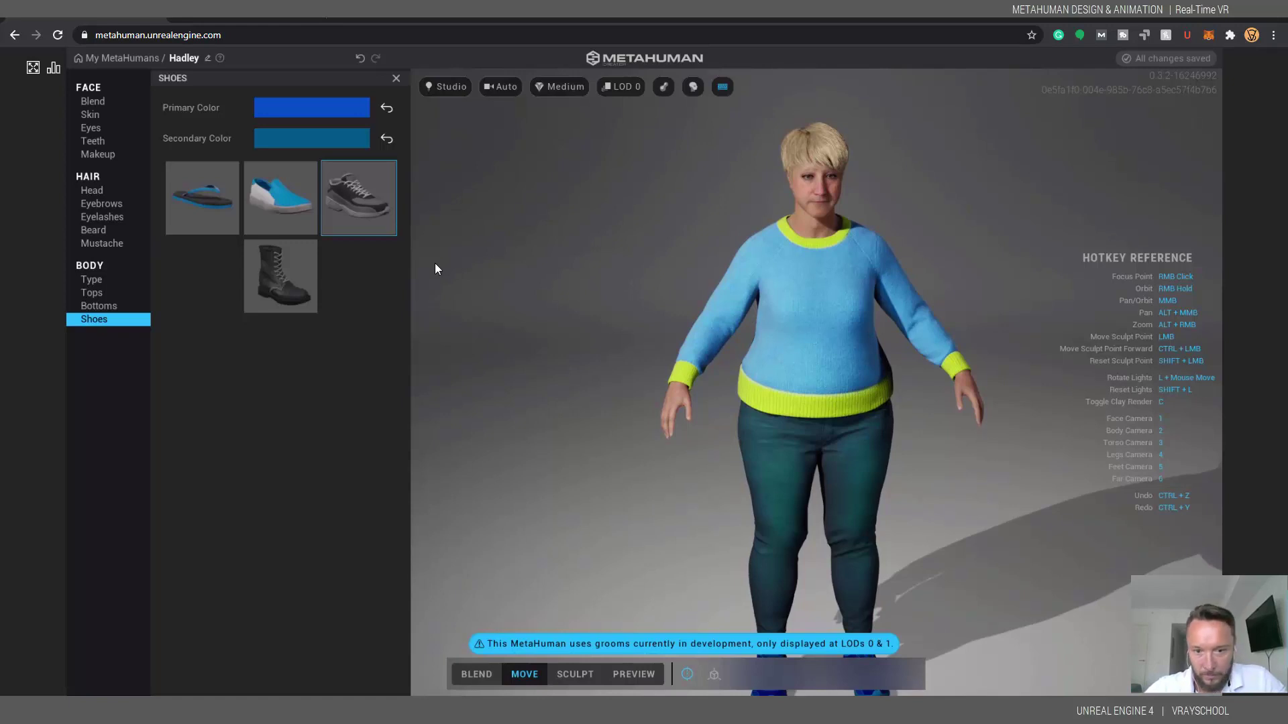
{"action": "left_click", "coordinate": [484, 677]}
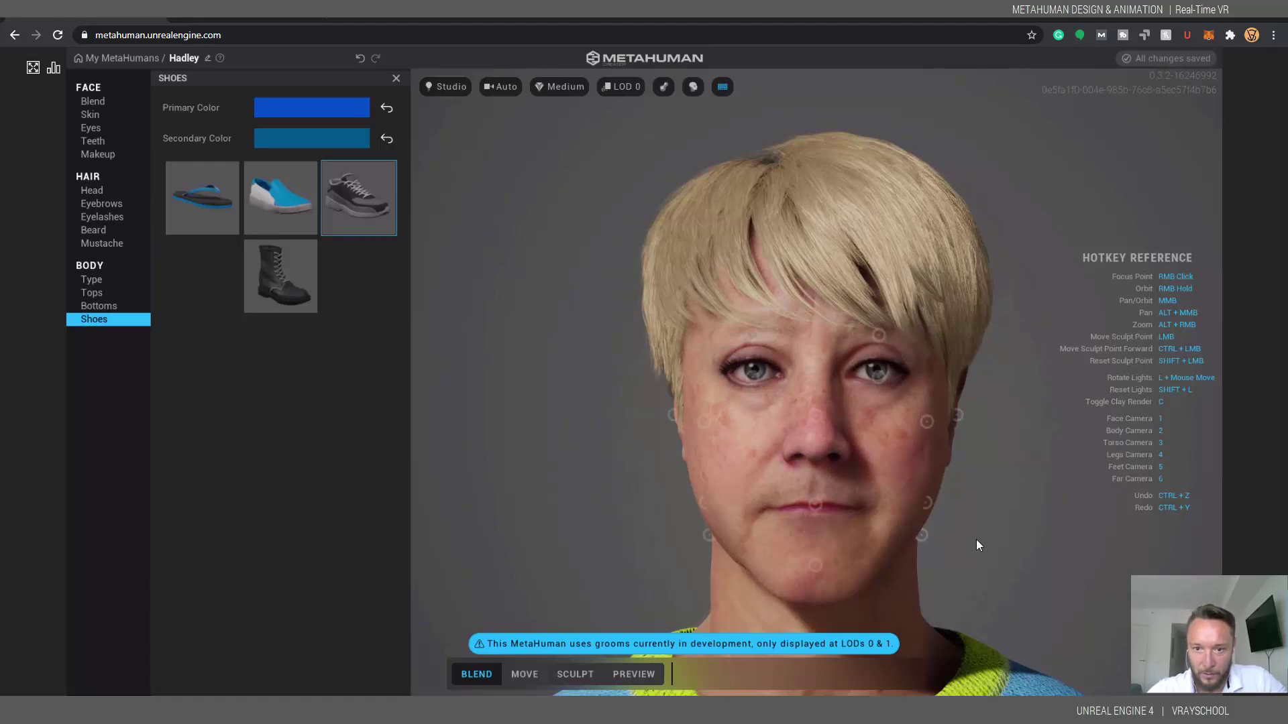
- Frame a three-quarter close-up of the face and switch to Move mode
{"action": "key", "text": "3"}
{"action": "right_click_drag", "start_coordinate": [945, 592], "coordinate": [911, 429]}
{"action": "key", "text": "1"}
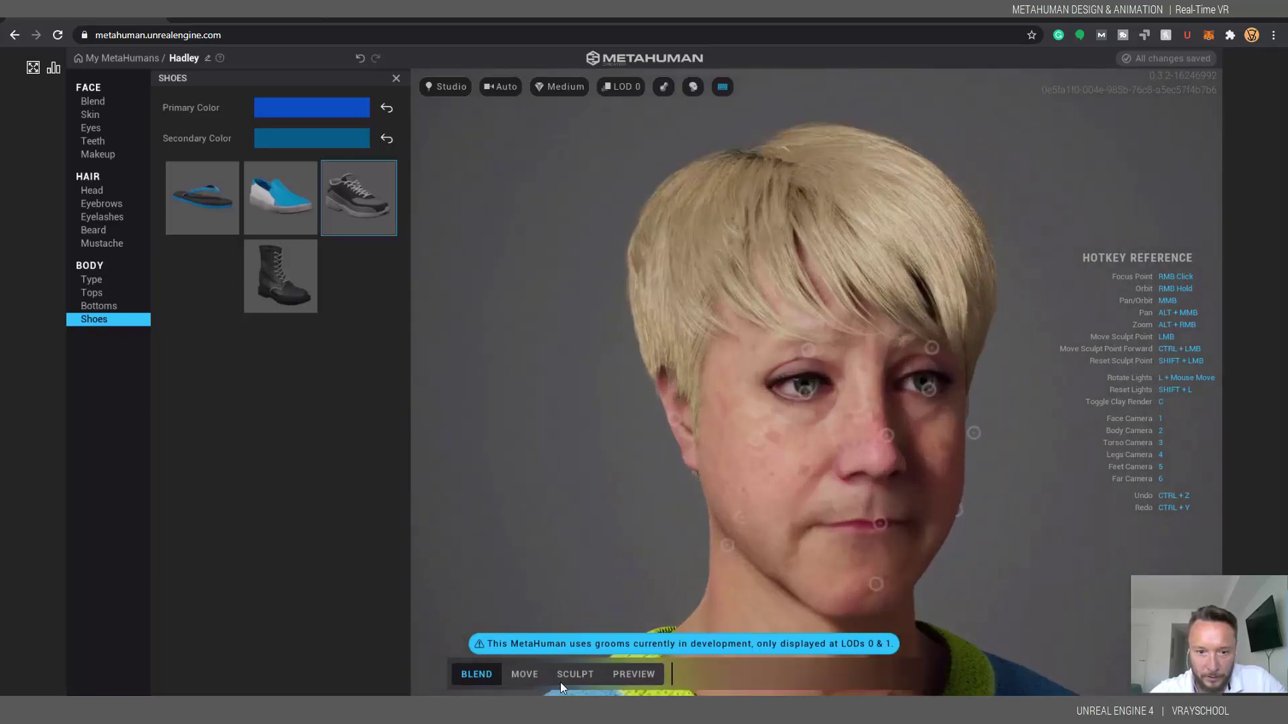
{"action": "left_click", "coordinate": [530, 673]}
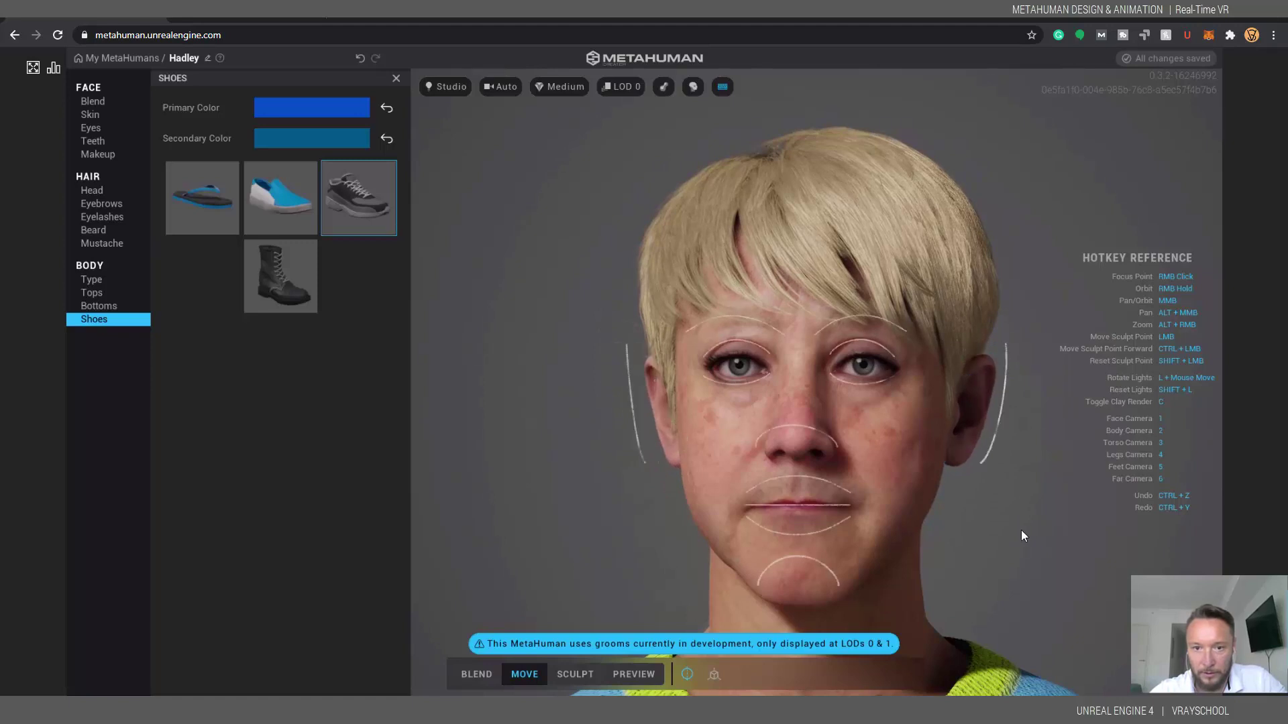
- Review the face from the side with zooming, then show the desktop
{"action": "scroll", "coordinate": [995, 527], "scroll_direction": "down", "scroll_amount": 3}
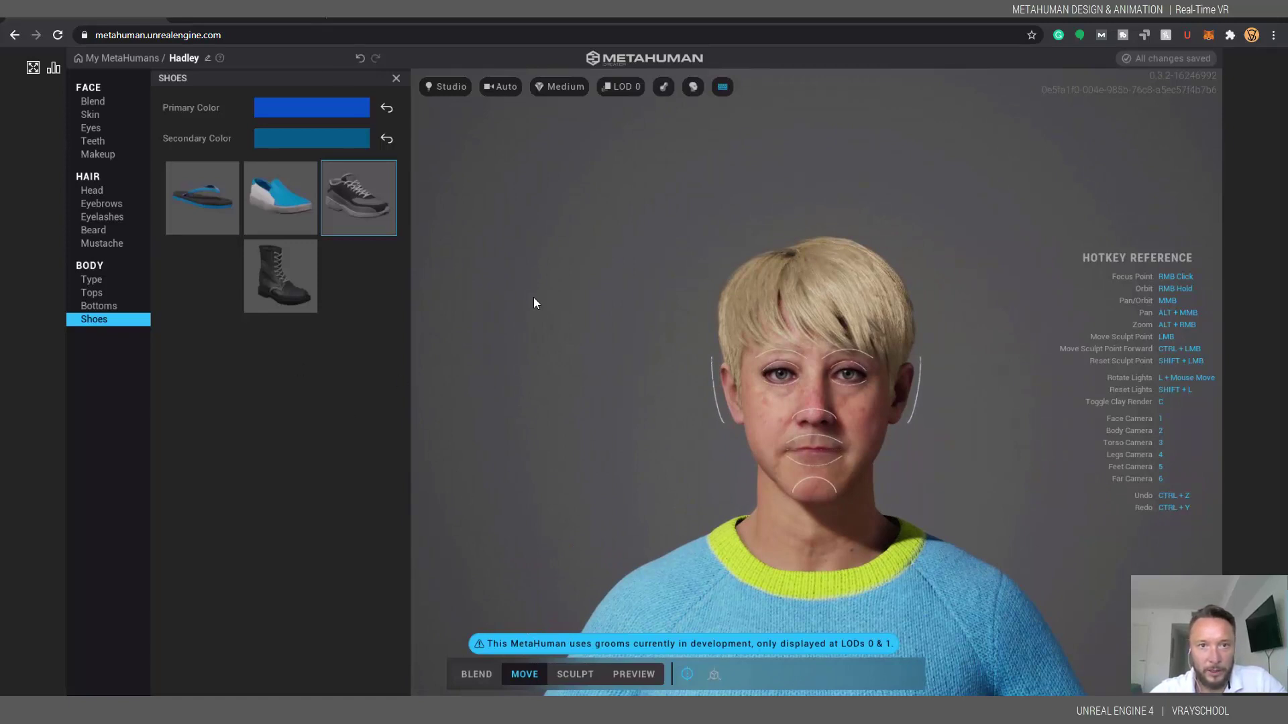
{"action": "scroll", "coordinate": [520, 315], "scroll_direction": "down", "scroll_amount": 3}
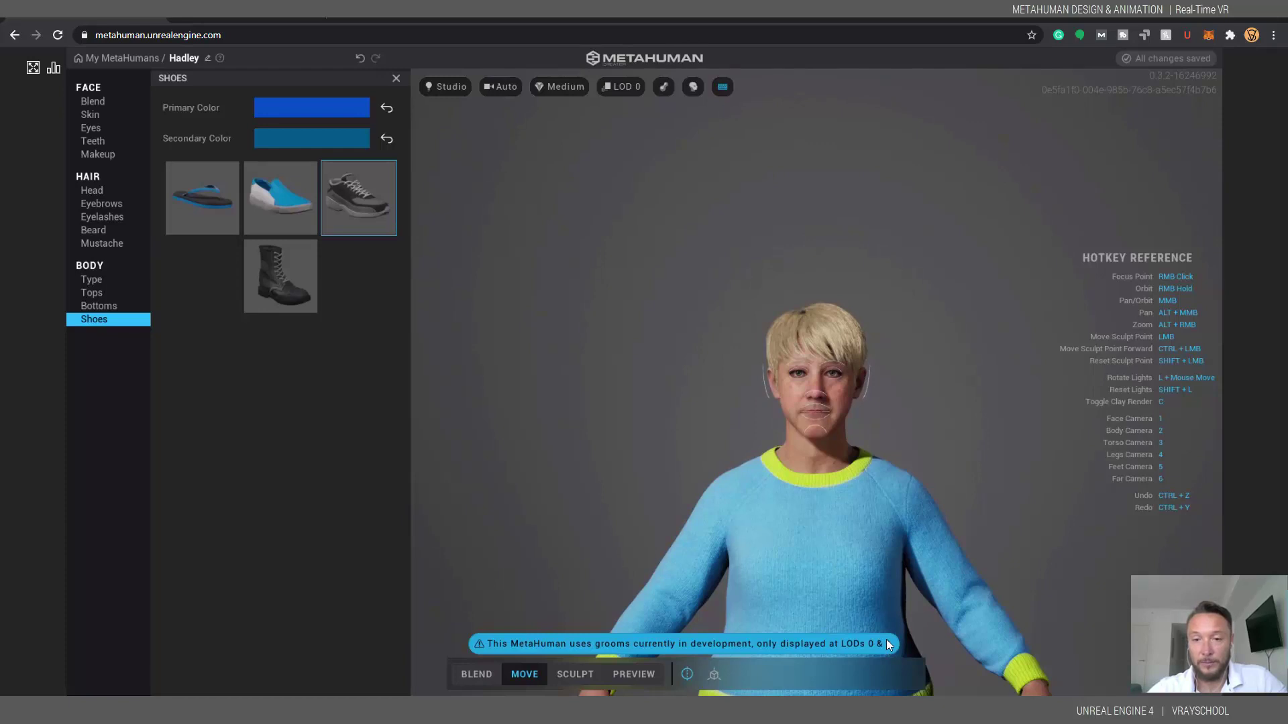
{"action": "right_click_drag", "start_coordinate": [879, 586], "coordinate": [1097, 617]}
{"action": "scroll", "coordinate": [959, 493], "scroll_direction": "up", "scroll_amount": 3}
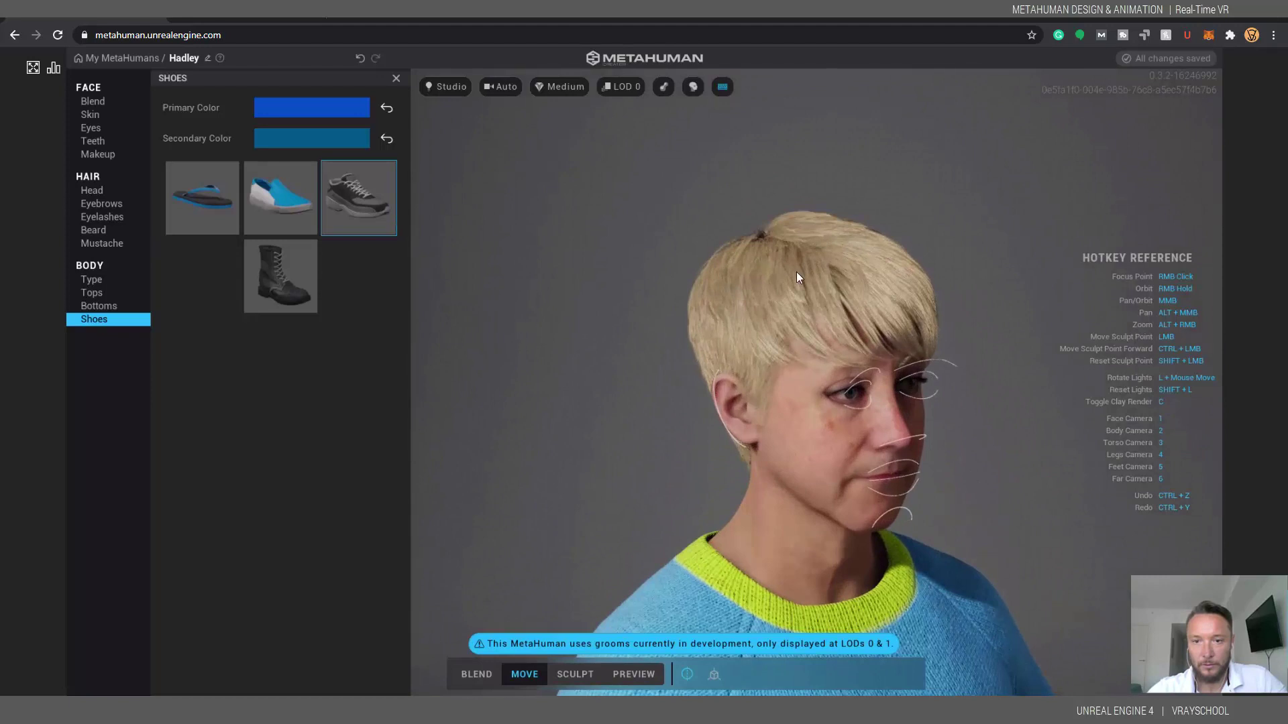
{"action": "scroll", "coordinate": [756, 389], "scroll_direction": "down", "scroll_amount": 2}
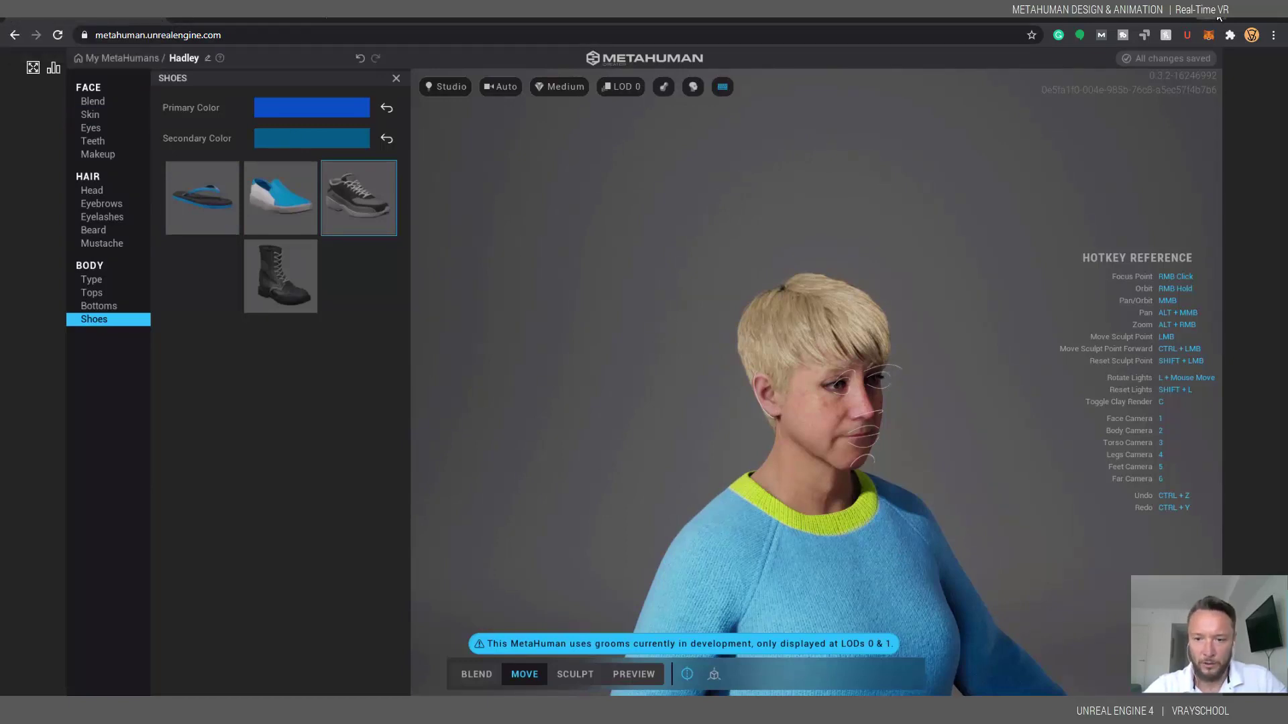
{"action": "key", "text": "super+d"}
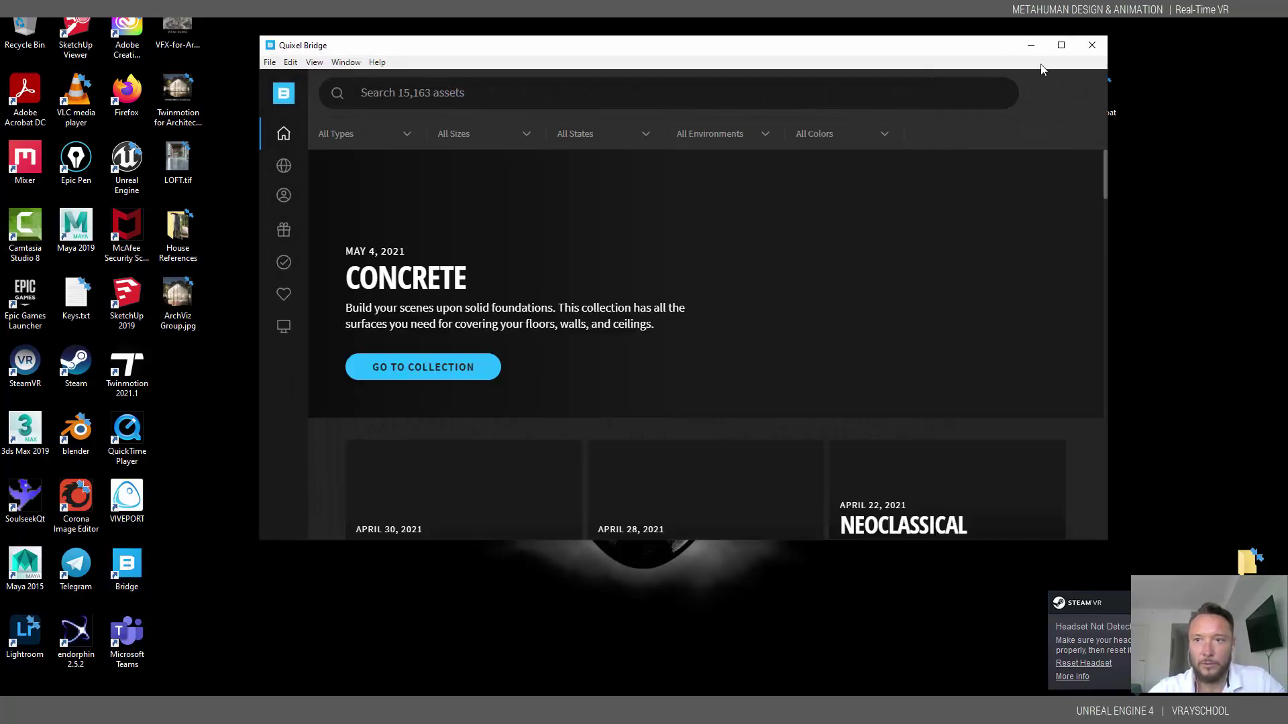
- Open My MetaHumans in Bridge's MetaHumans section
{"action": "left_click", "coordinate": [1060, 46]}
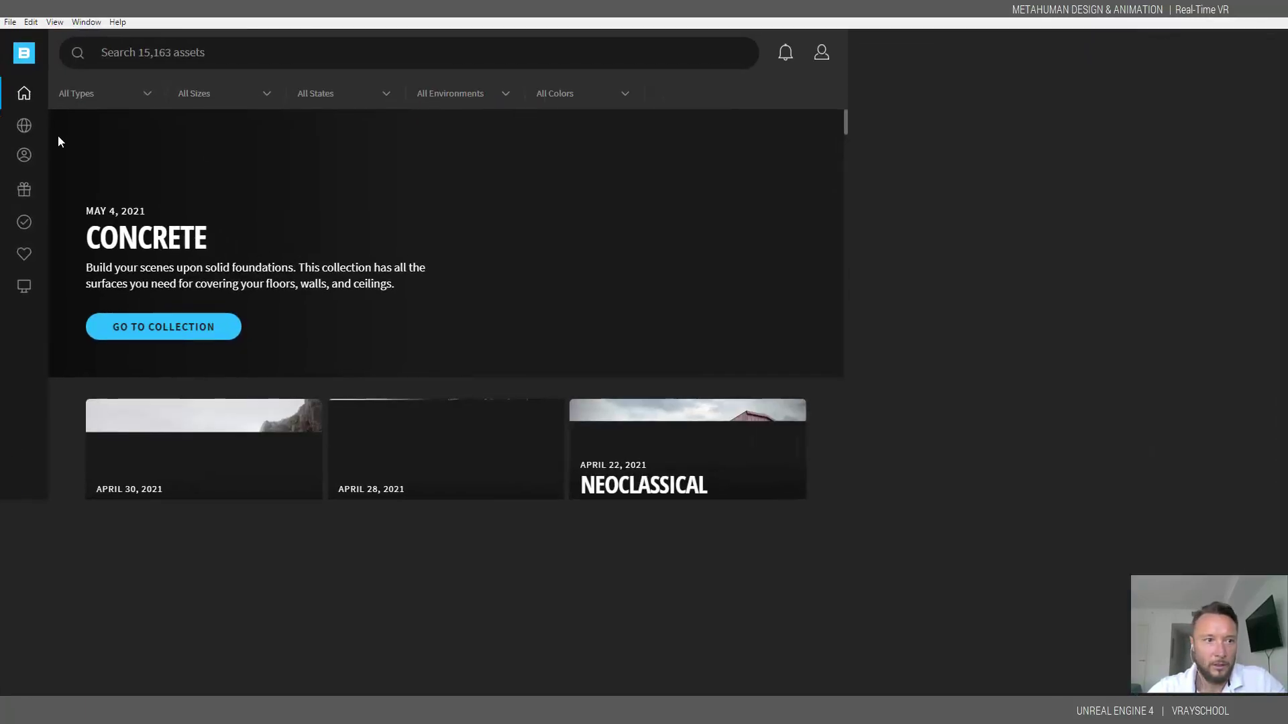
{"action": "left_click", "coordinate": [1237, 10]}
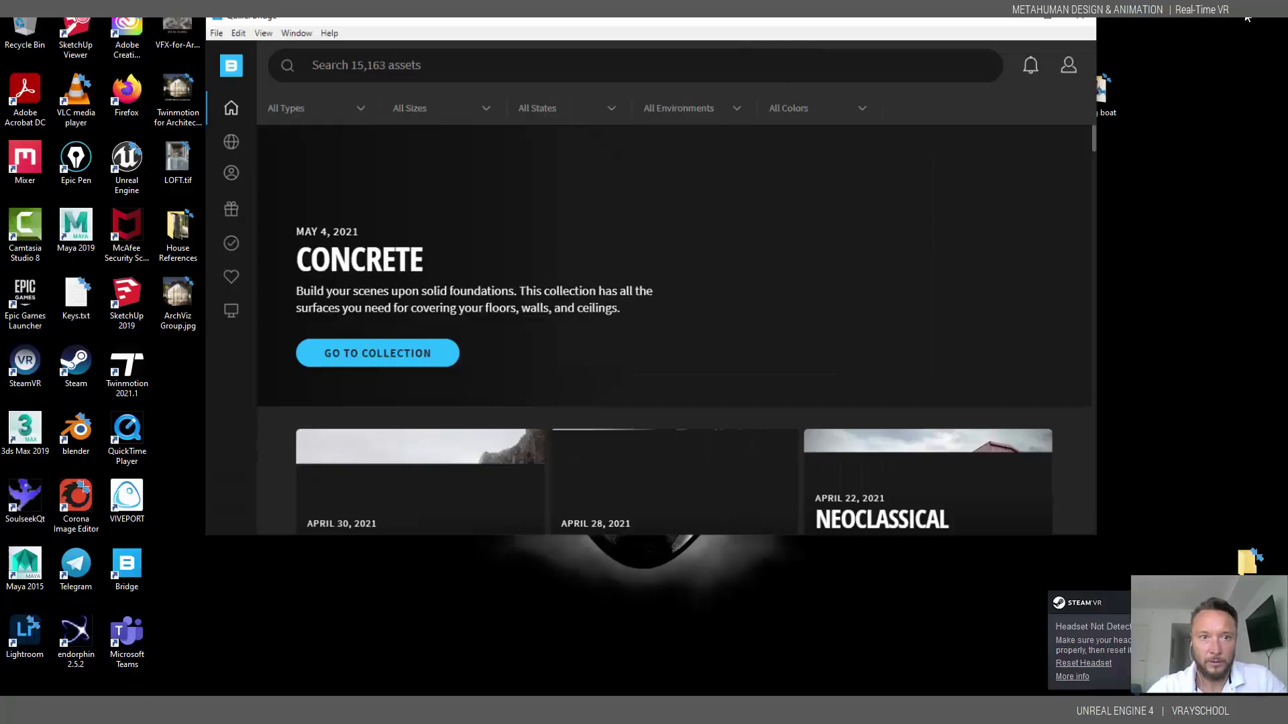
{"action": "mouse_move", "coordinate": [295, 211]}
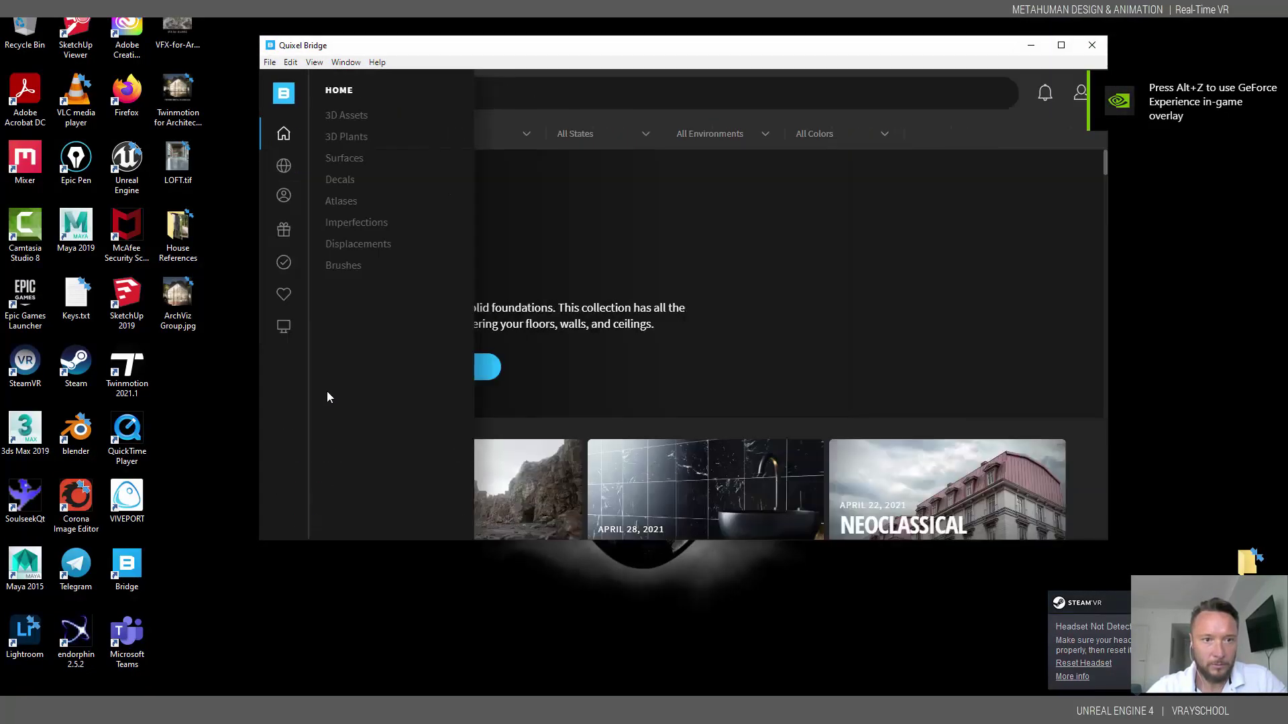
{"action": "left_click", "coordinate": [281, 200]}
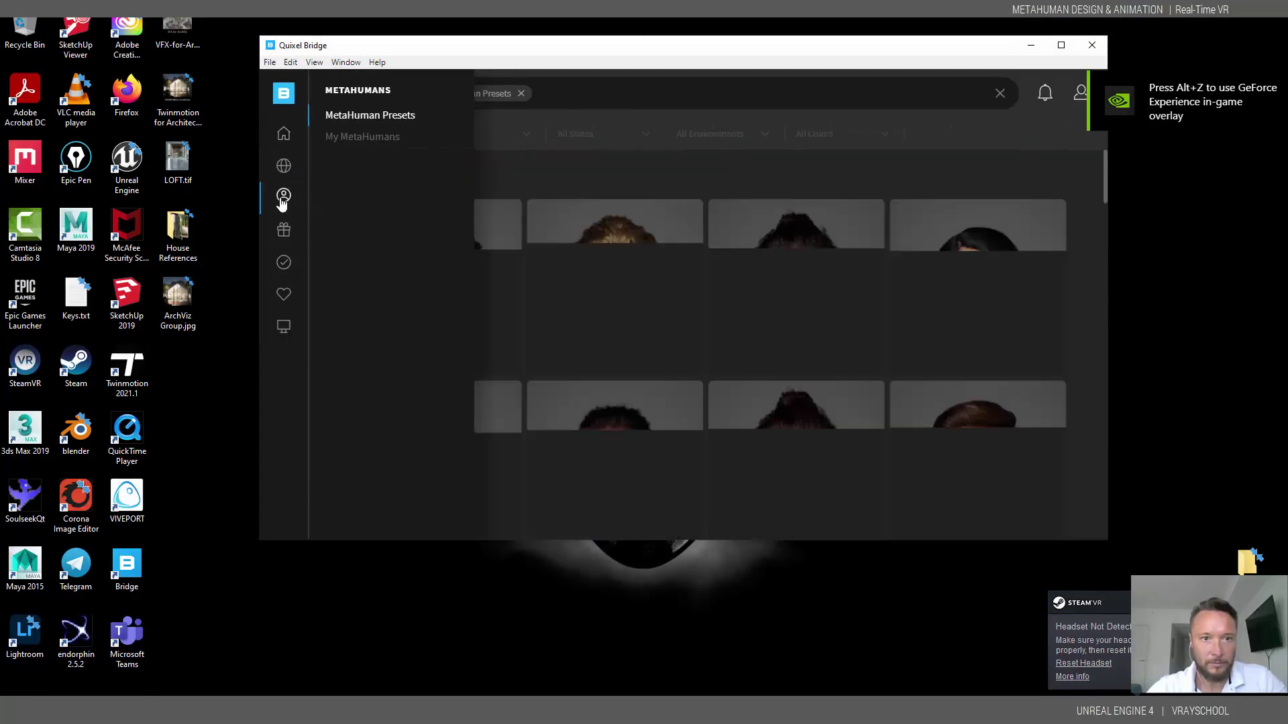
{"action": "left_click", "coordinate": [386, 137]}
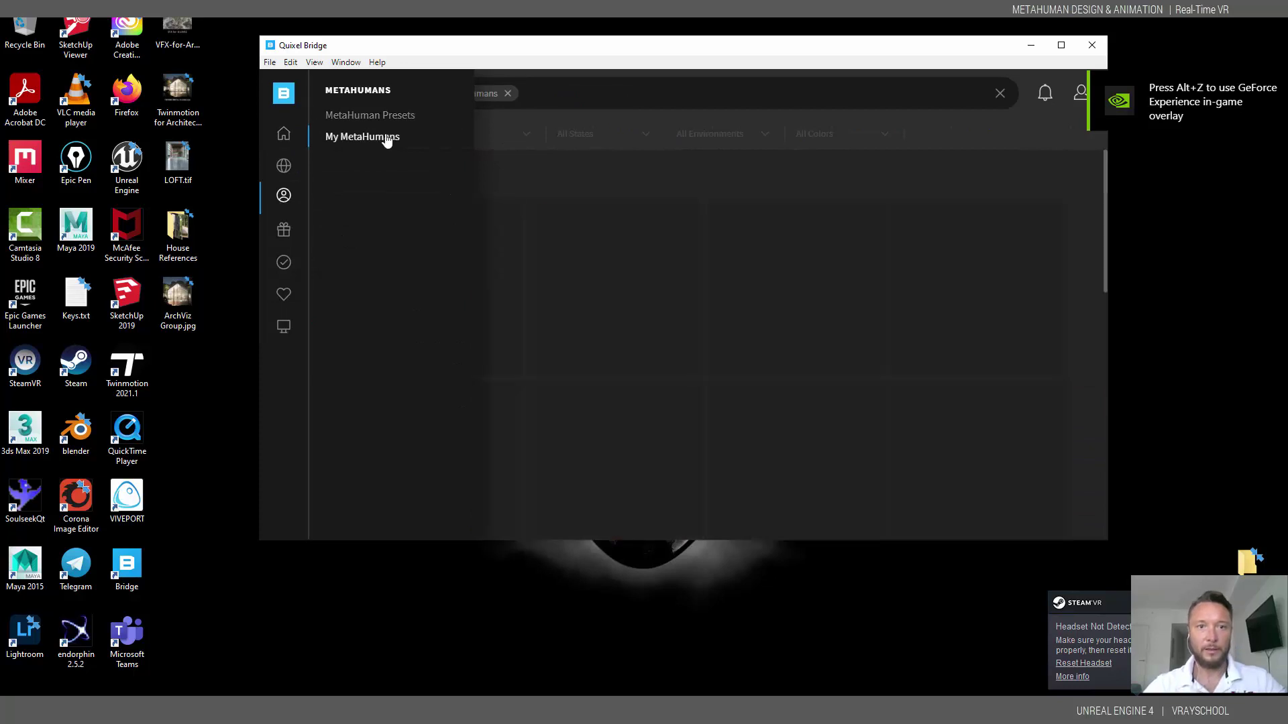
- Move the restored Bridge window right and return to the My MetaHumans list
{"action": "left_click", "coordinate": [1072, 45]}
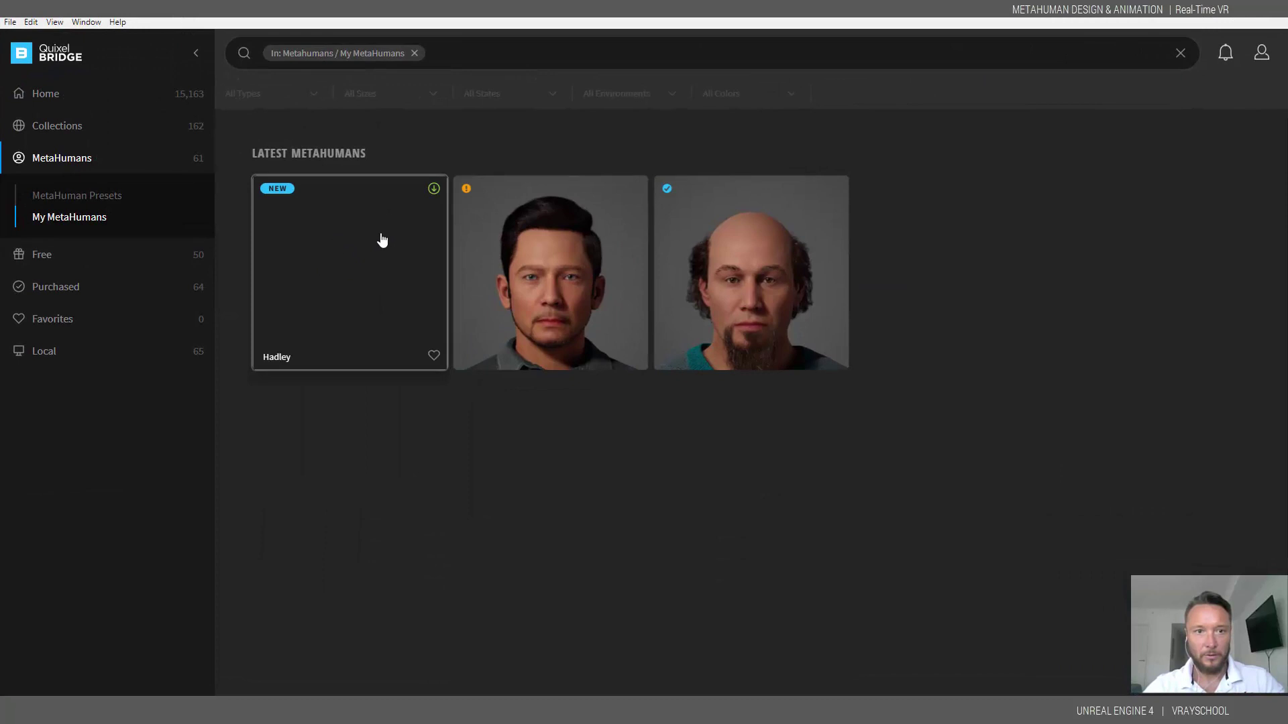
{"action": "key", "text": "super+Down"}
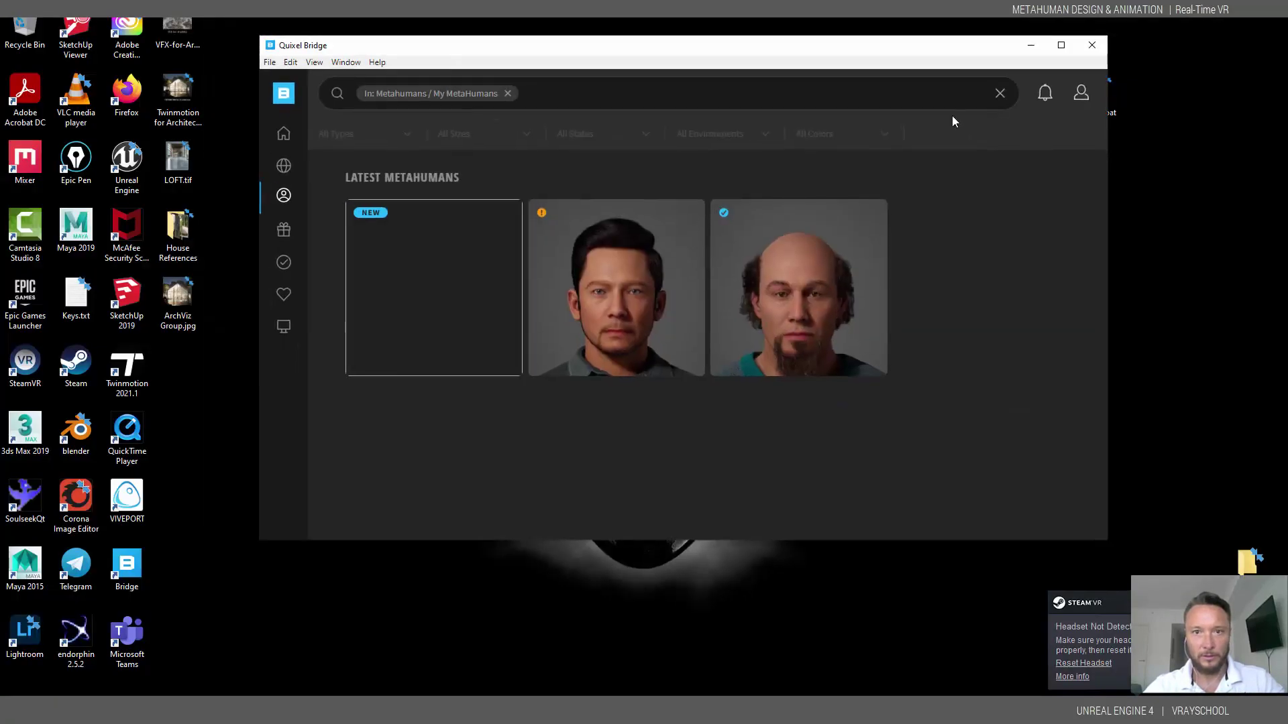
{"action": "left_click_drag", "start_coordinate": [796, 57], "coordinate": [938, 61]}
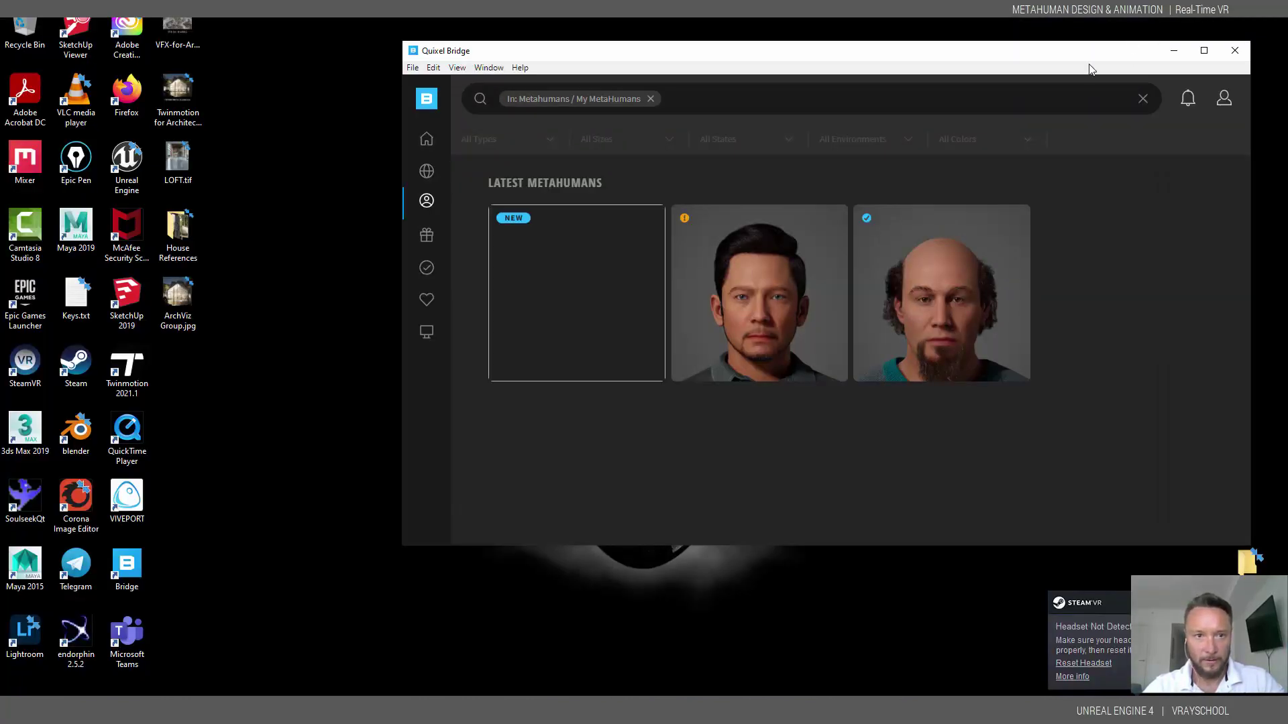
{"action": "left_click", "coordinate": [427, 141]}
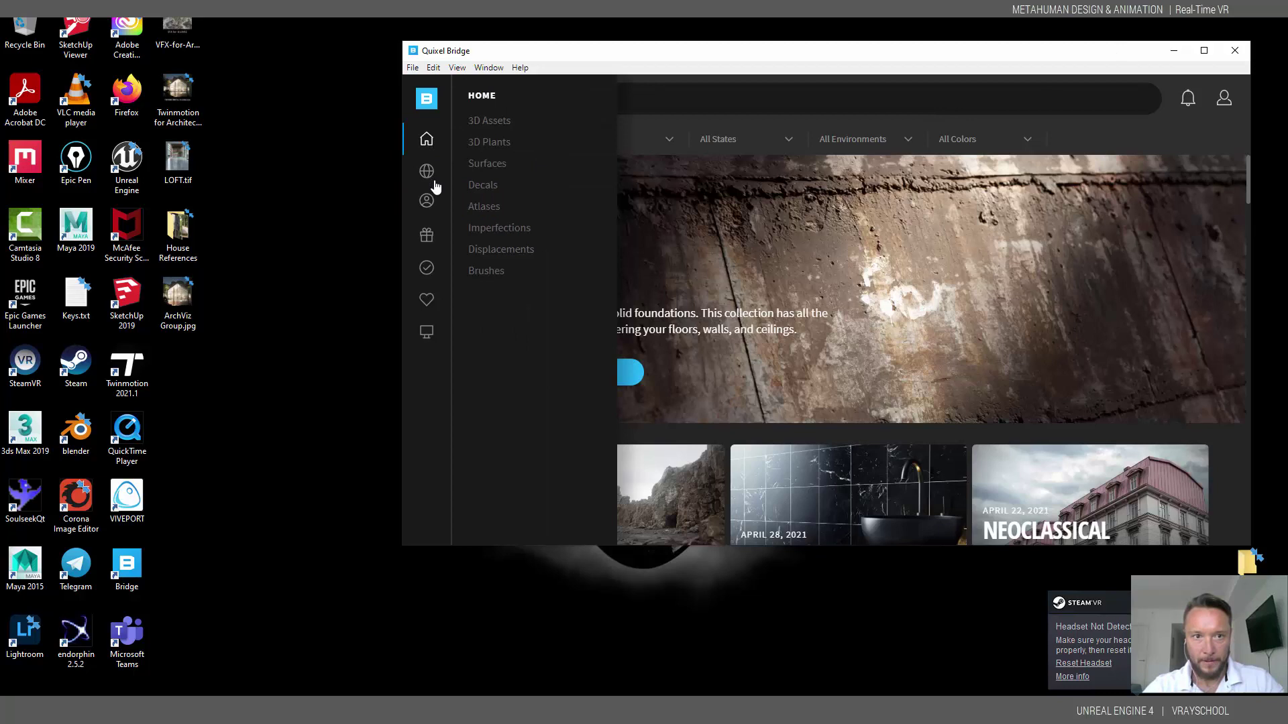
{"action": "left_click", "coordinate": [435, 207]}
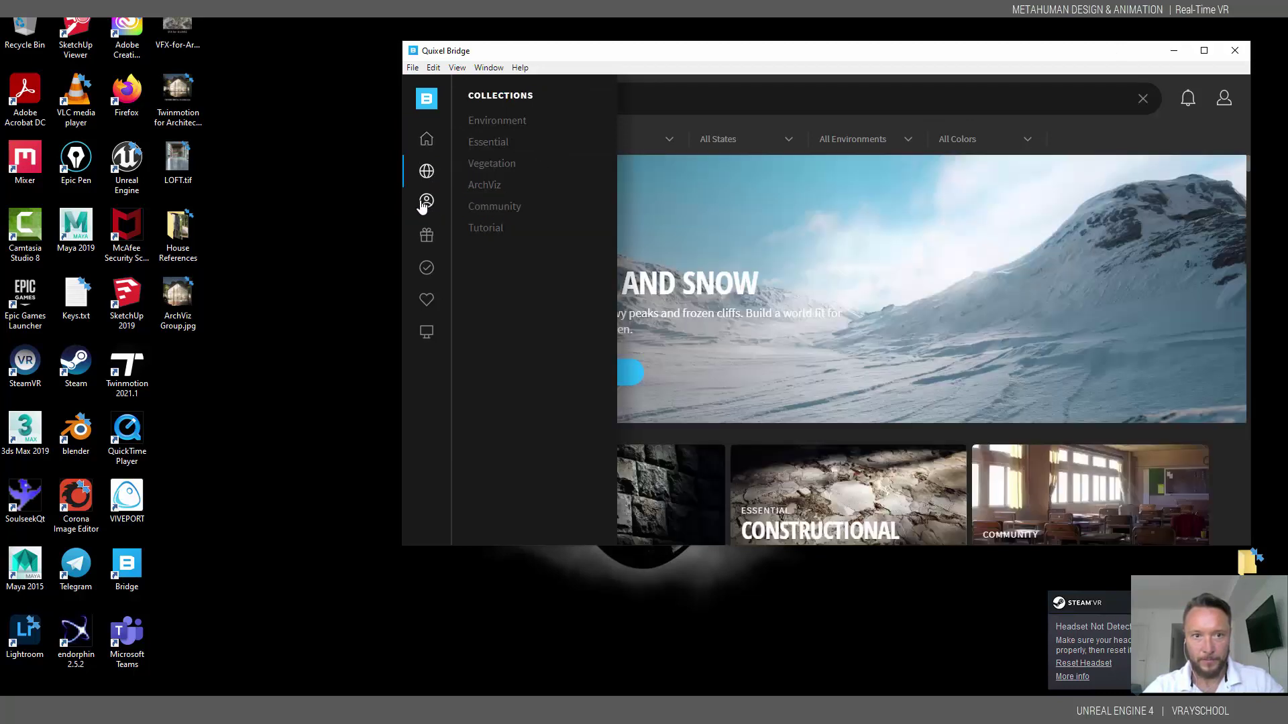
{"action": "left_click", "coordinate": [427, 201]}
{"action": "left_click", "coordinate": [512, 142]}
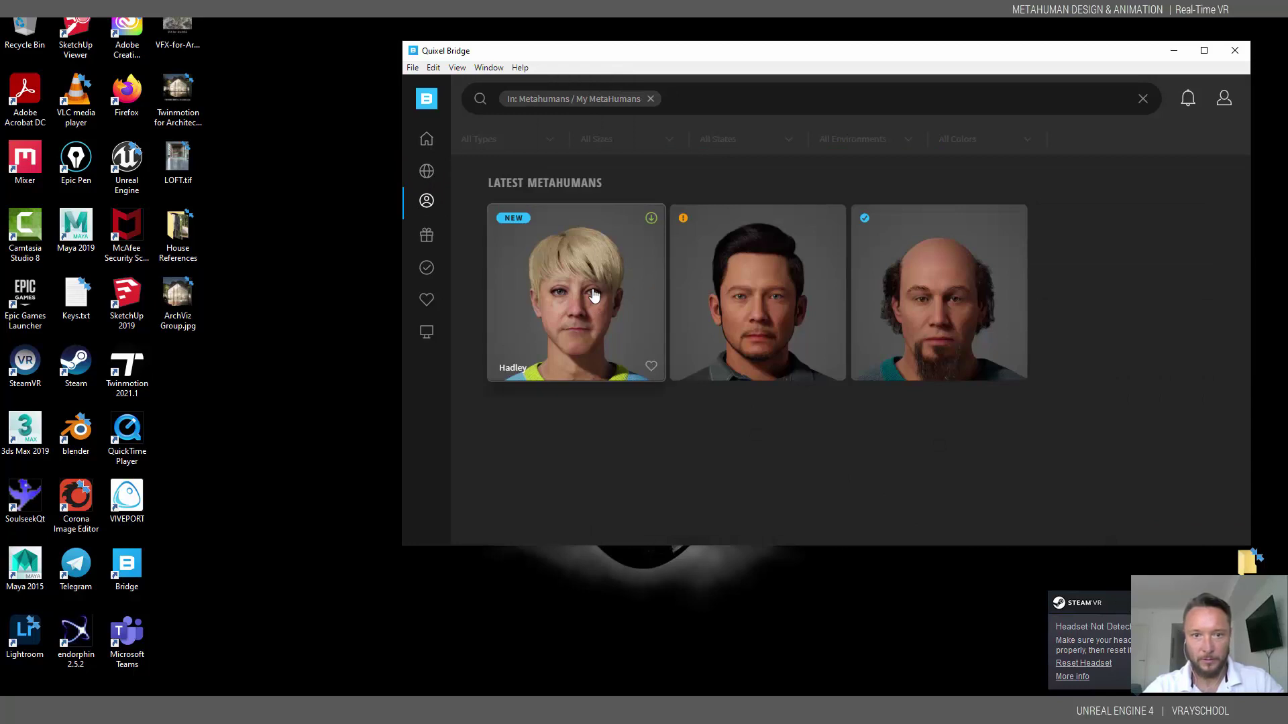
- Download the Hadley MetaHuman from its card
{"action": "left_click", "coordinate": [651, 218]}
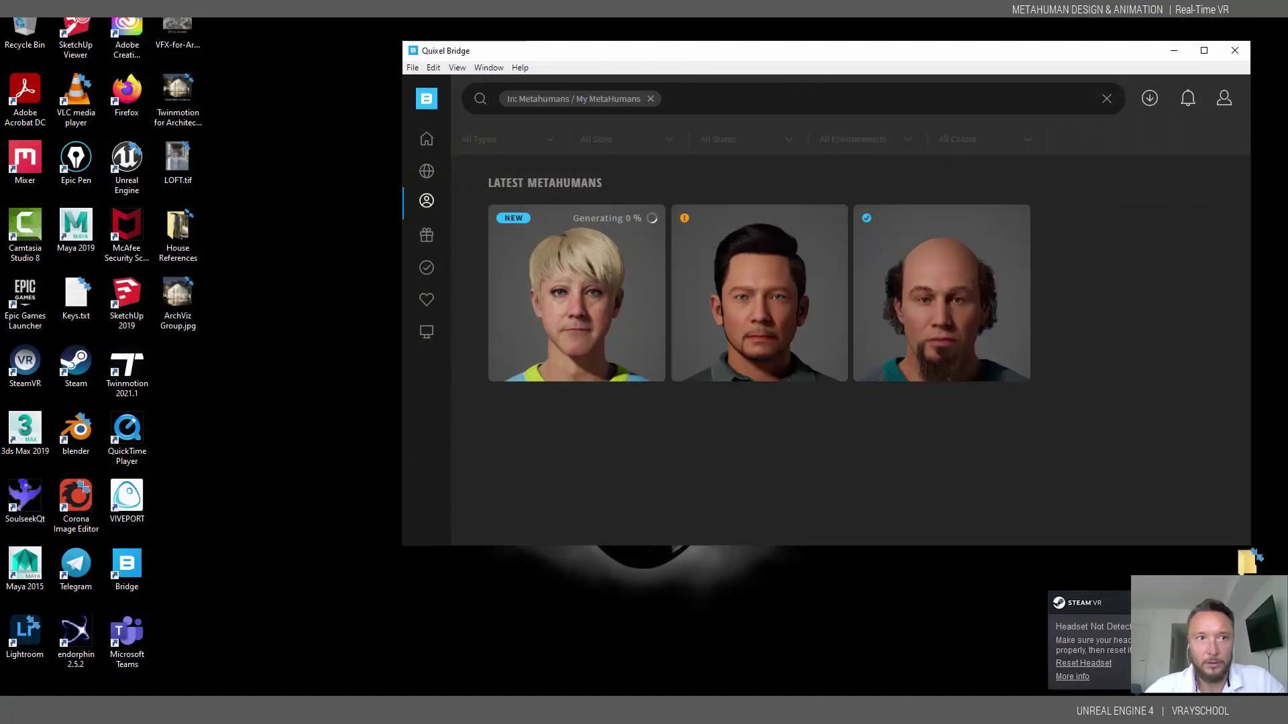
- Launch Unreal Engine 4.26.2 from the Epic Games Launcher and dismiss the SteamVR warning
{"action": "double_click", "coordinate": [26, 298]}
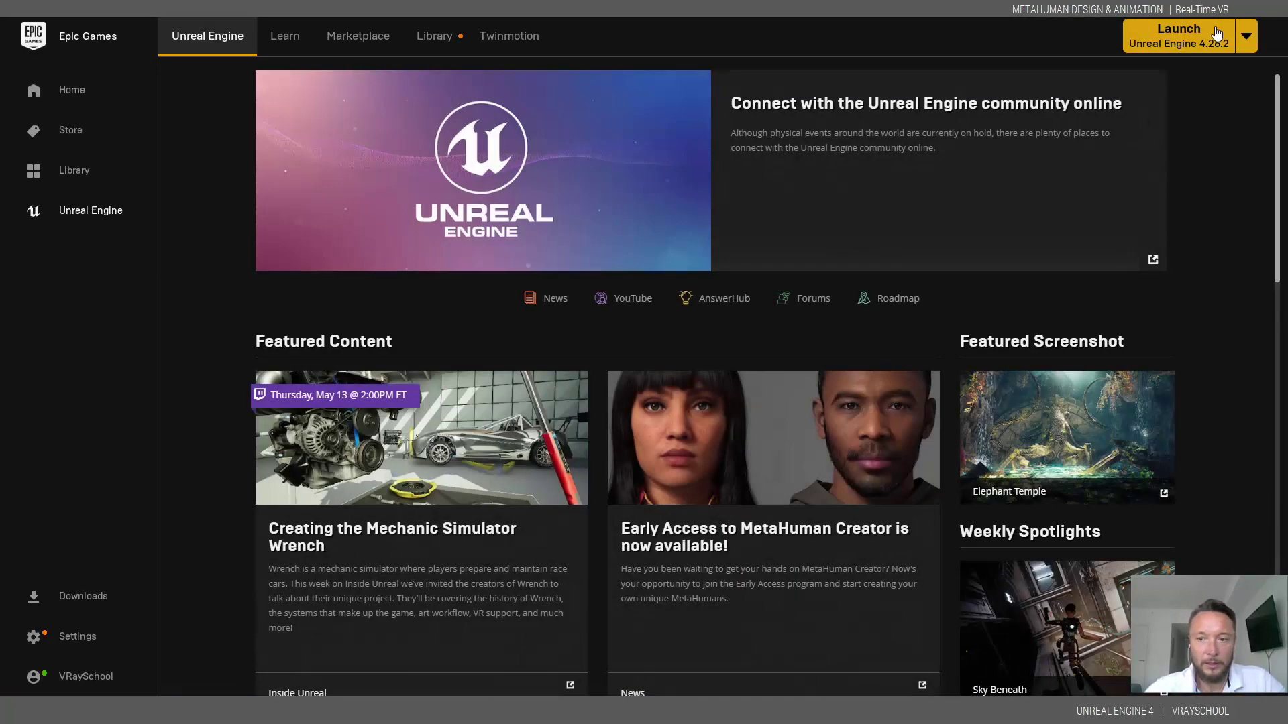
{"action": "left_click", "coordinate": [1194, 33]}
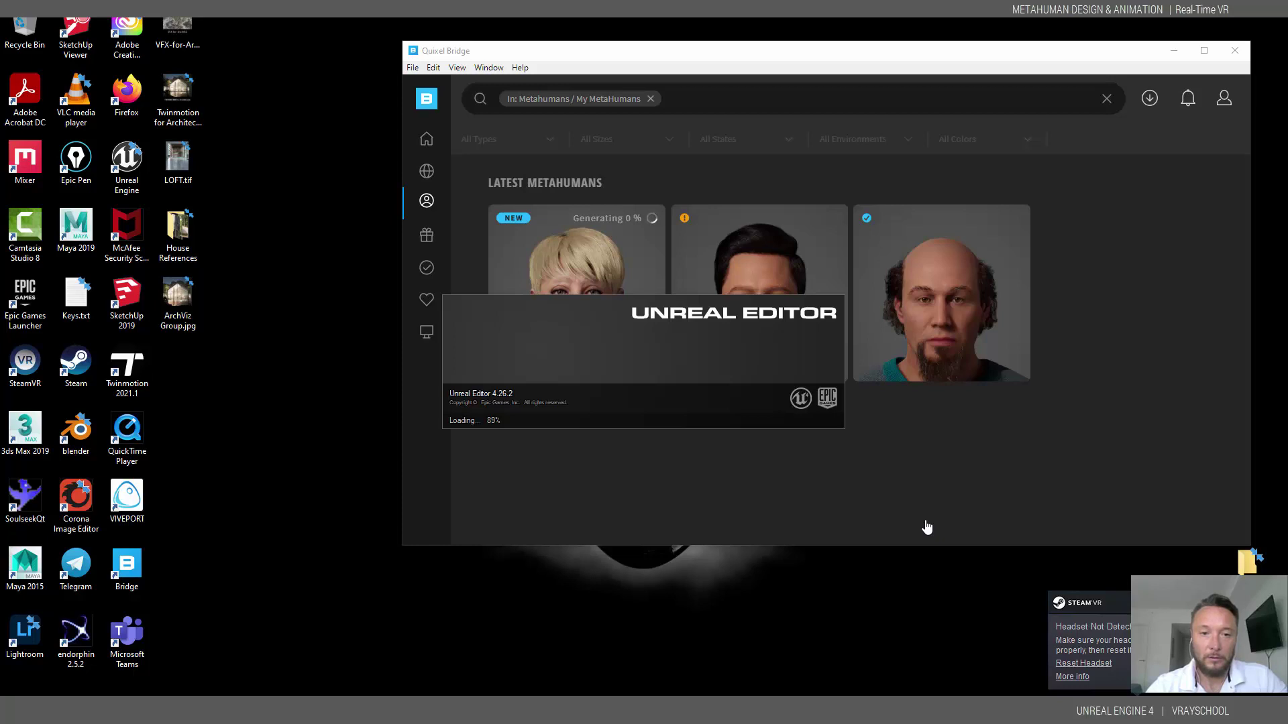
{"action": "key", "text": "Return"}
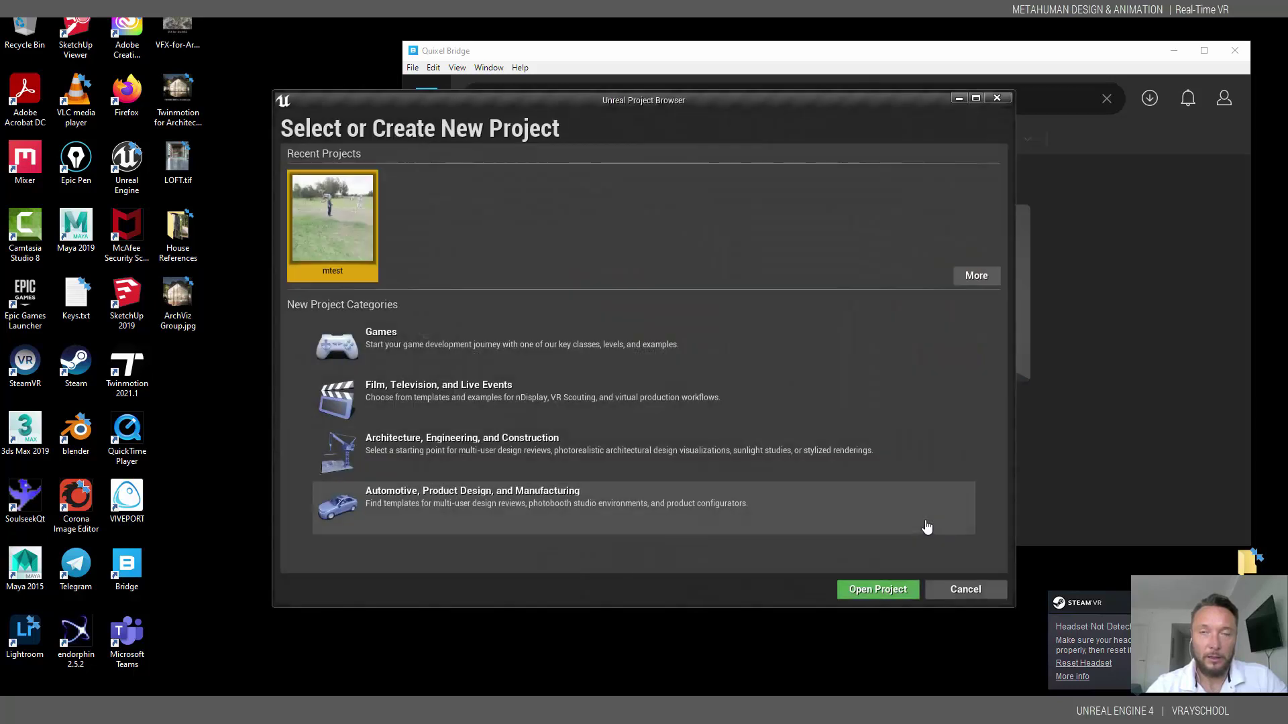
- Create an Architecture, Engineering, and Construction project named 'Woman' and dismiss the SteamVR error
{"action": "left_click", "coordinate": [469, 439]}
{"action": "left_click", "coordinate": [792, 592]}
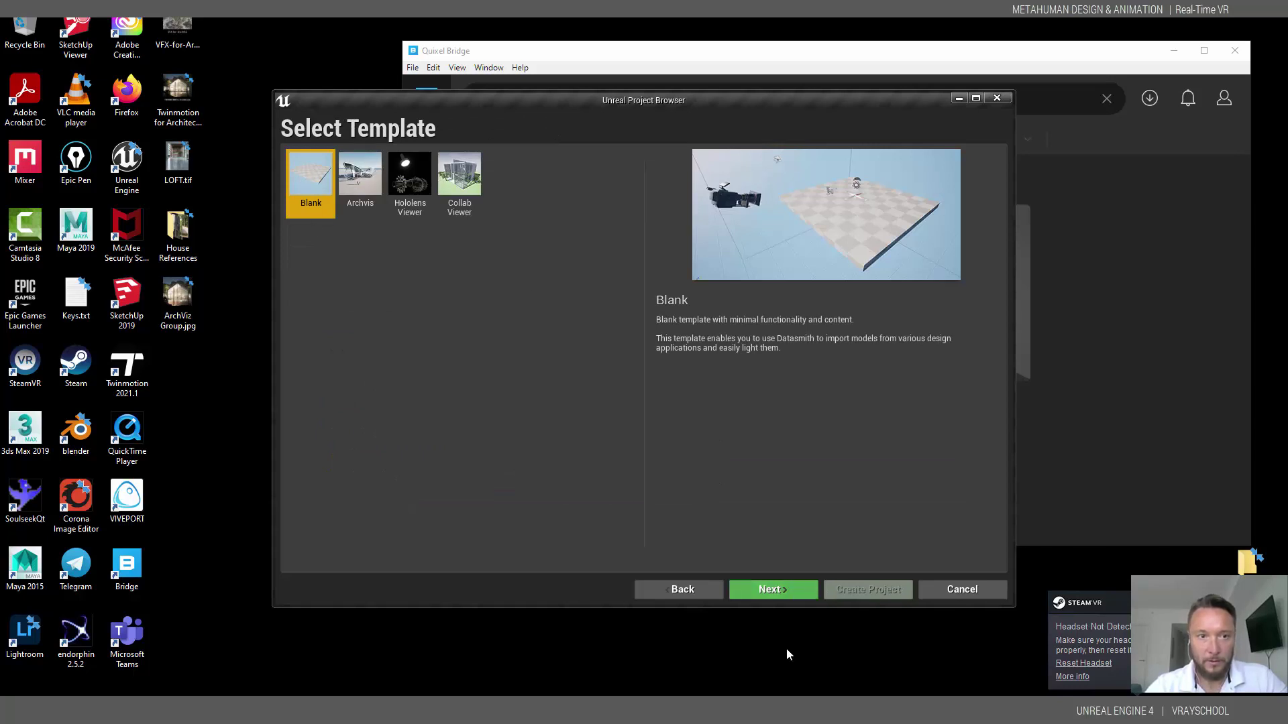
{"action": "left_click", "coordinate": [772, 593]}
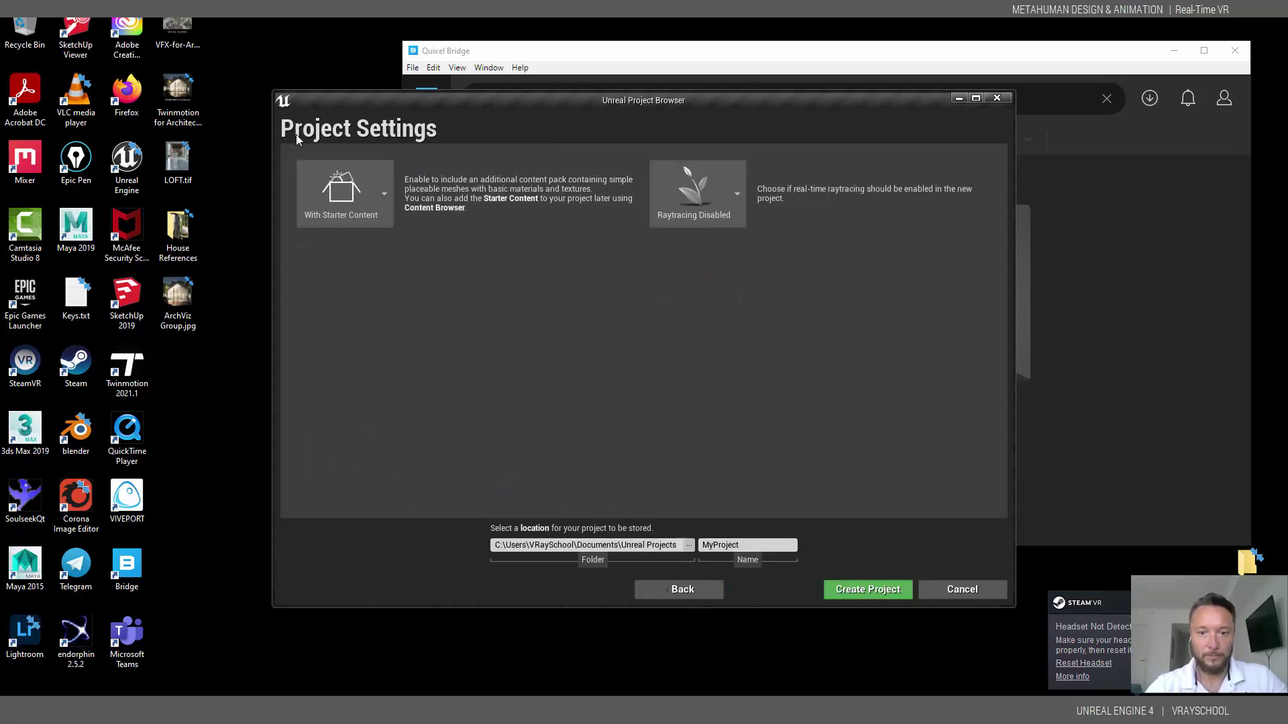
{"action": "left_click", "coordinate": [751, 548]}
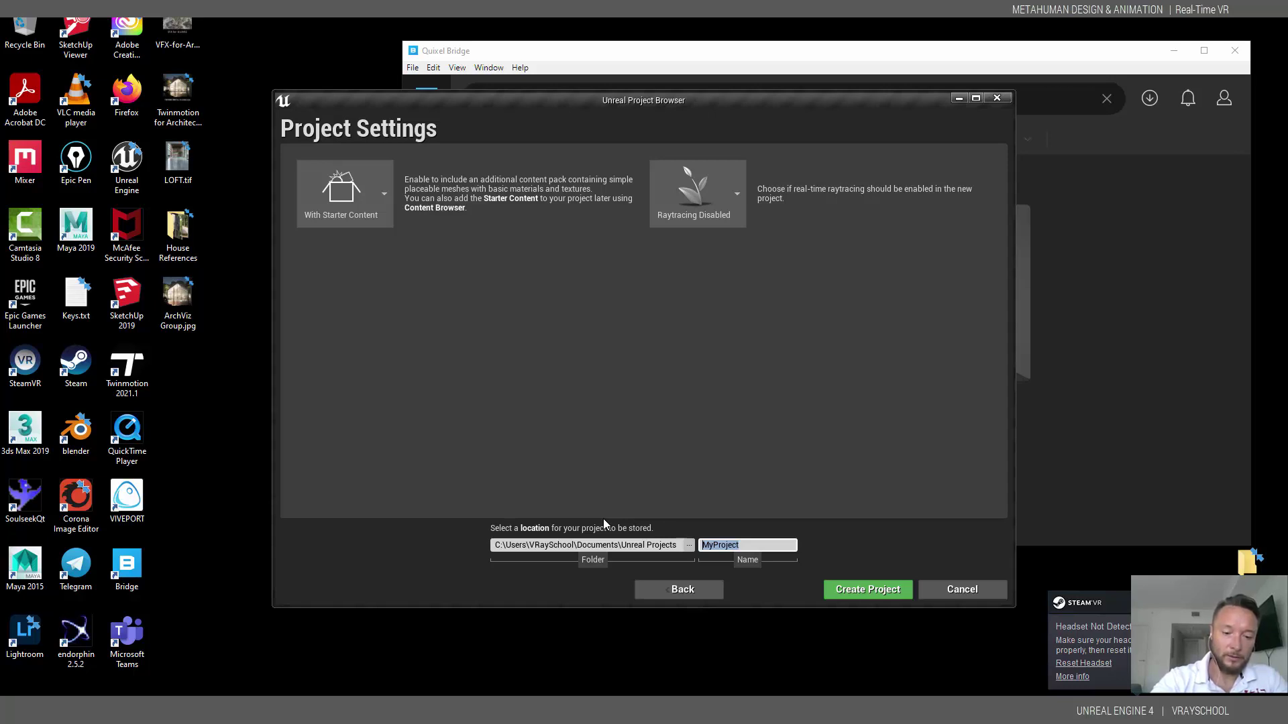
{"action": "type", "text": "Woman"}
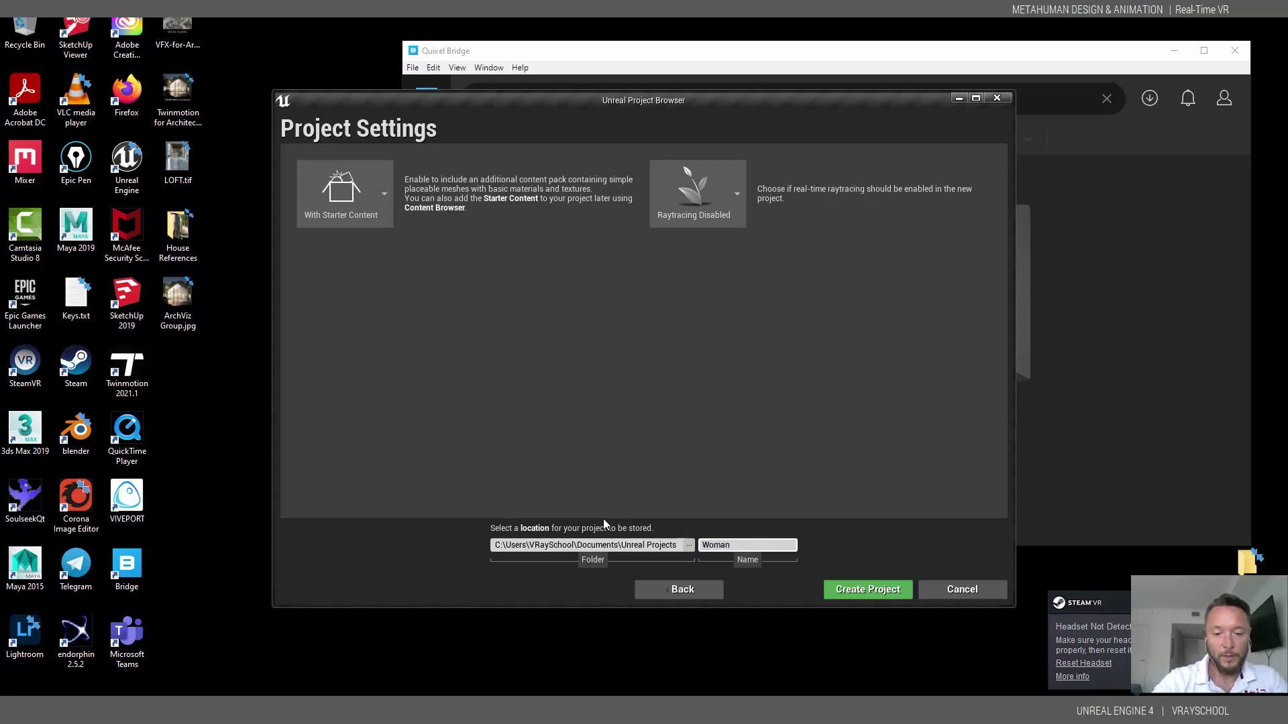
{"action": "left_click", "coordinate": [847, 590]}
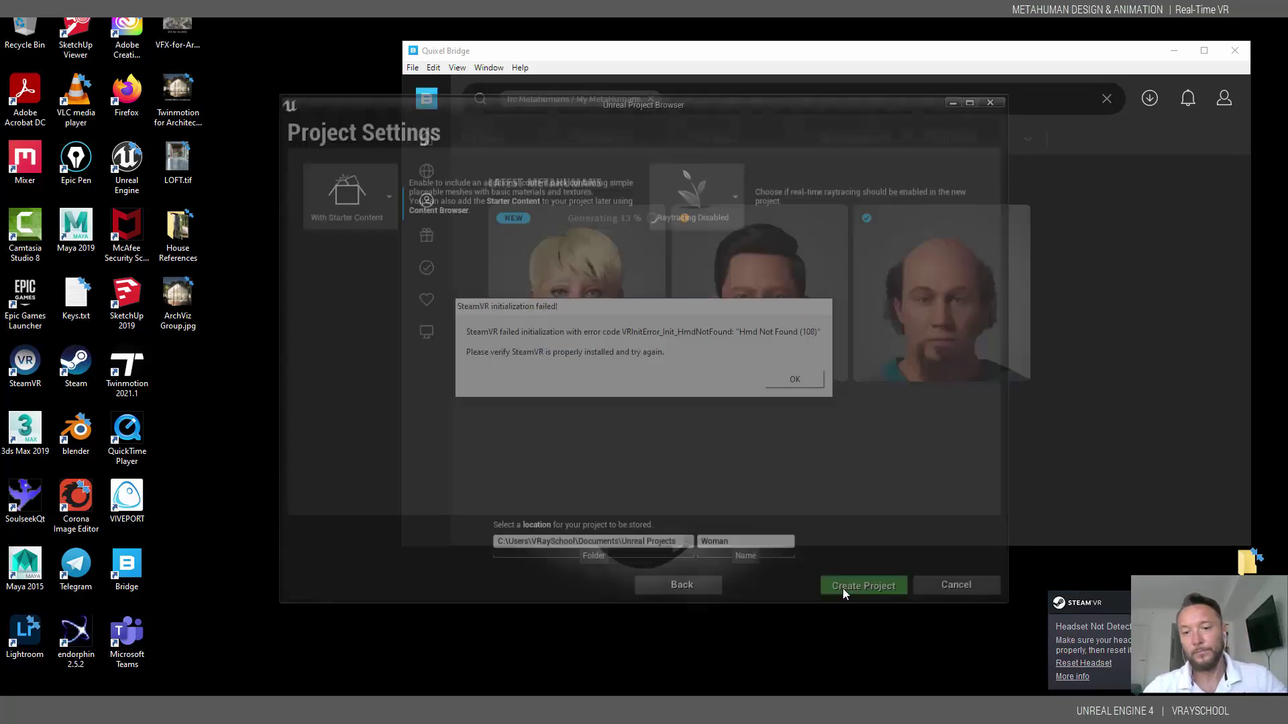
{"action": "left_click", "coordinate": [798, 381]}
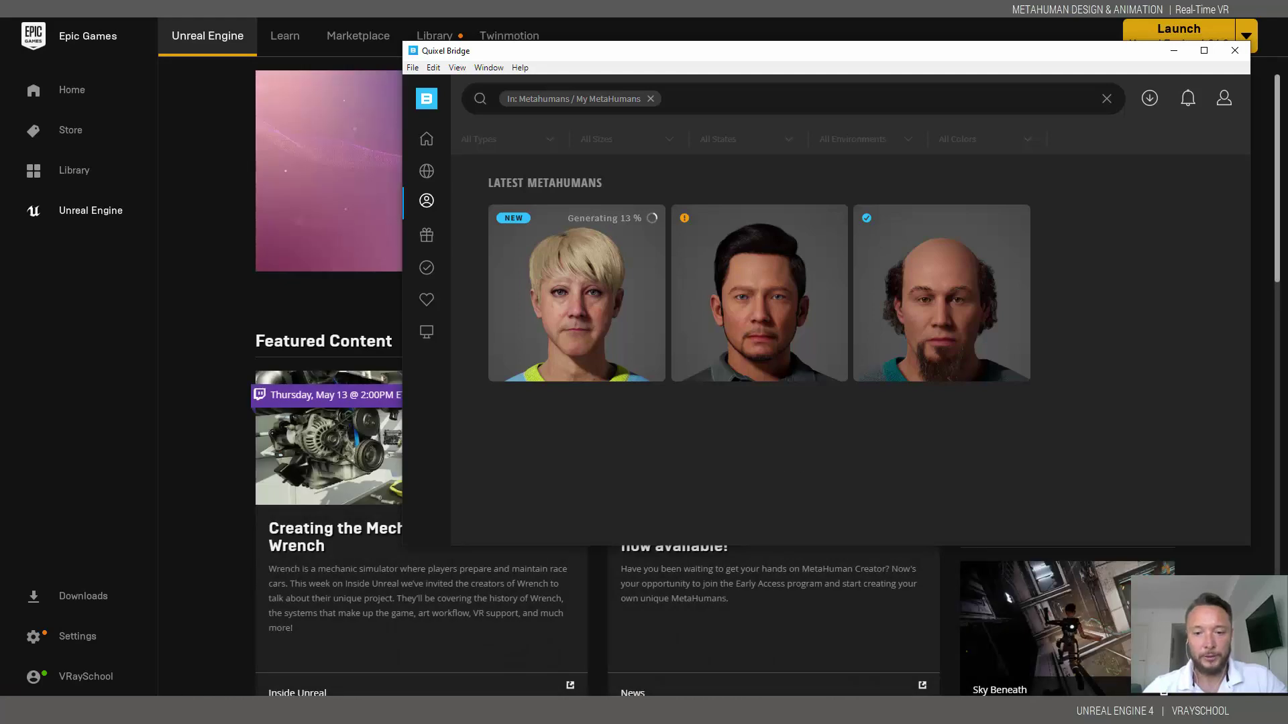
- Minimize Quixel Bridge to reveal the Woman project's level editor
{"action": "left_click", "coordinate": [1177, 54]}
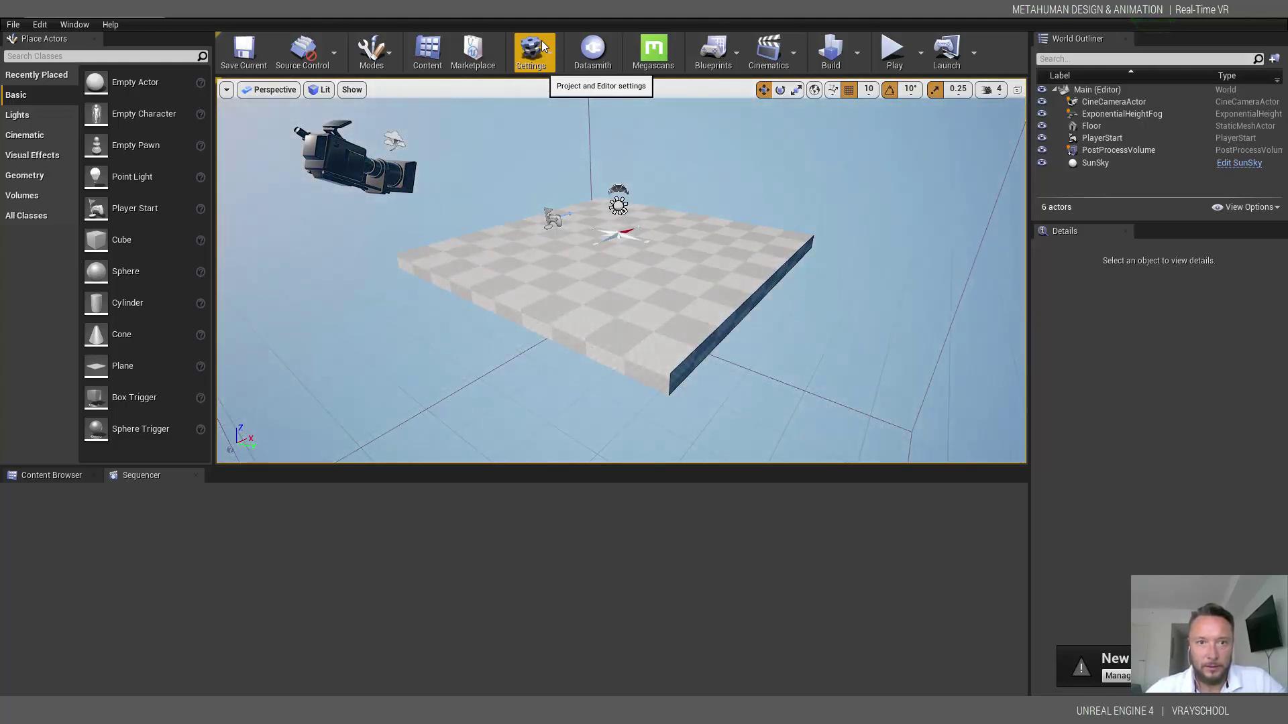
- Search Place Actors for 'hd' and place an HDRIBackdrop into the level
{"action": "right_click_drag", "start_coordinate": [722, 270], "coordinate": [461, 278]}
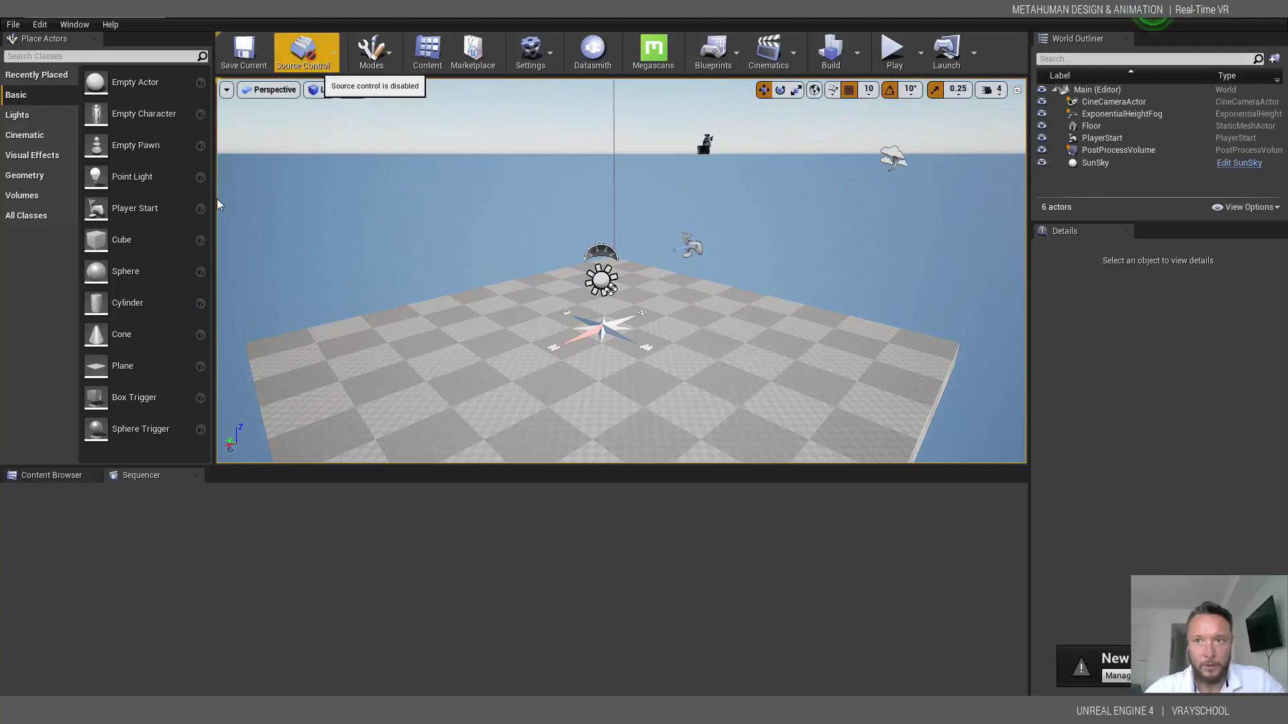
{"action": "left_click", "coordinate": [42, 476]}
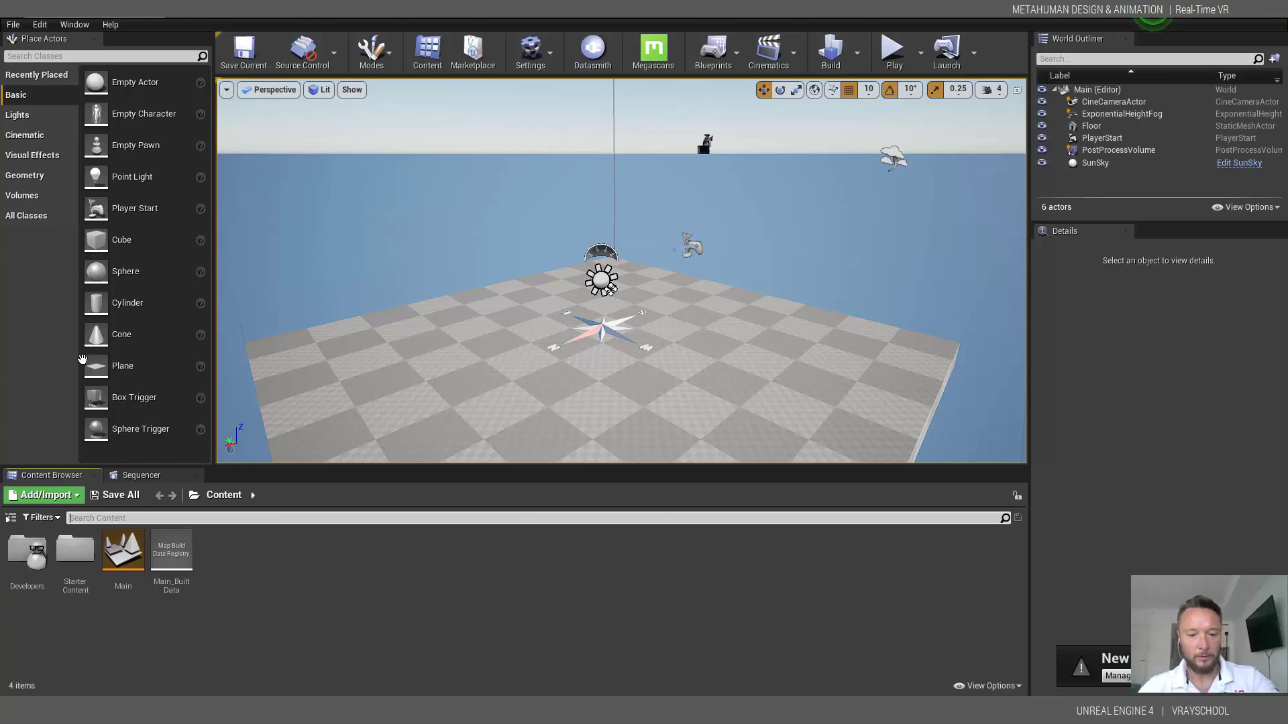
{"action": "left_click", "coordinate": [115, 56]}
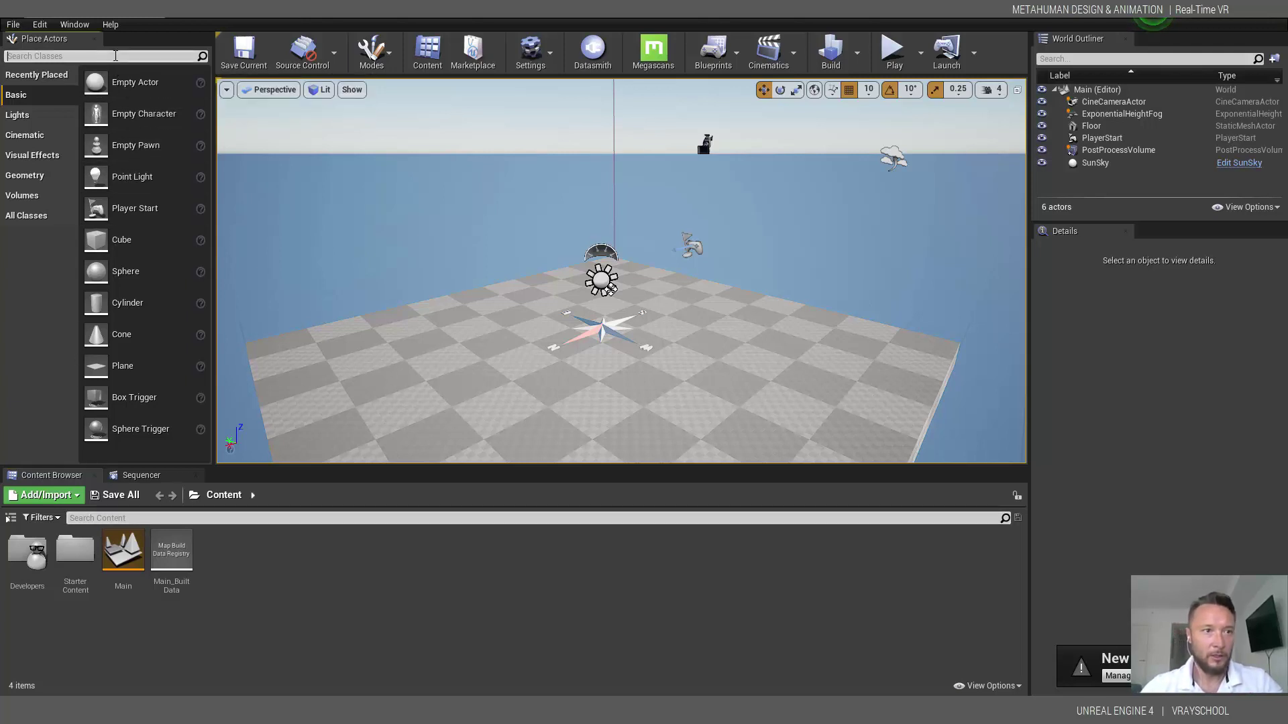
{"action": "type", "text": "hdr"}
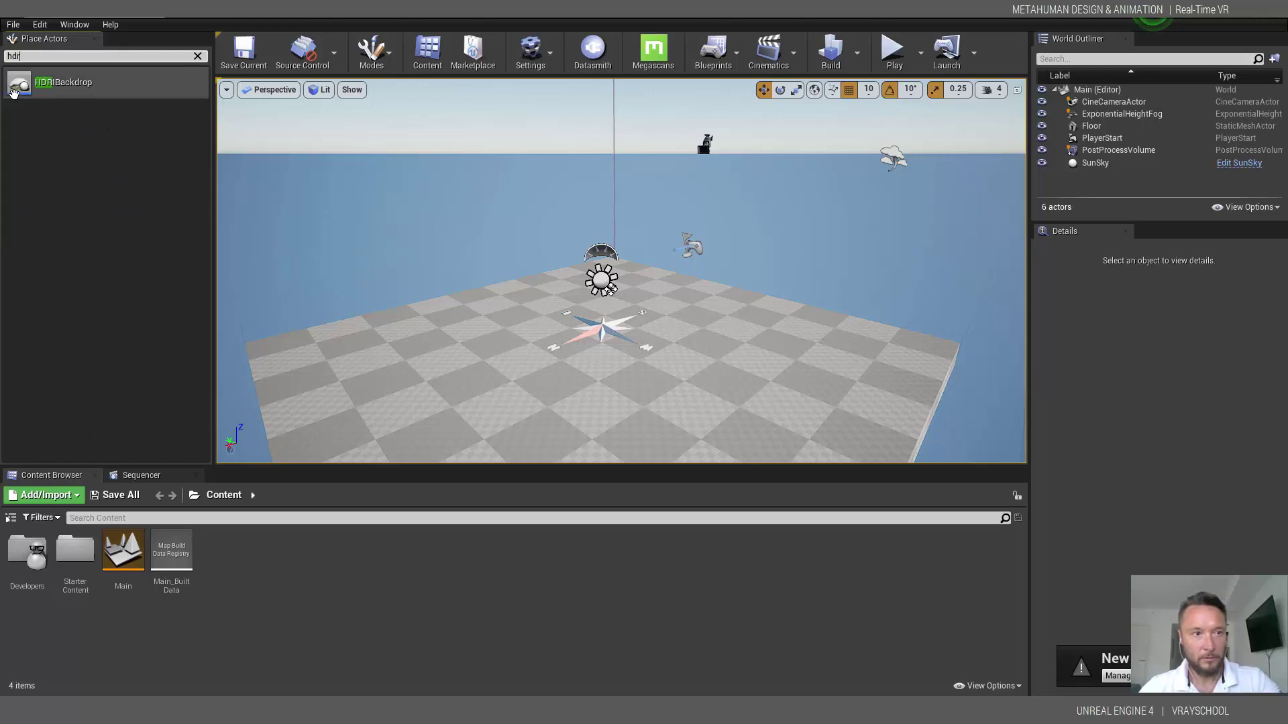
{"action": "left_click_drag", "start_coordinate": [41, 84], "coordinate": [573, 325]}
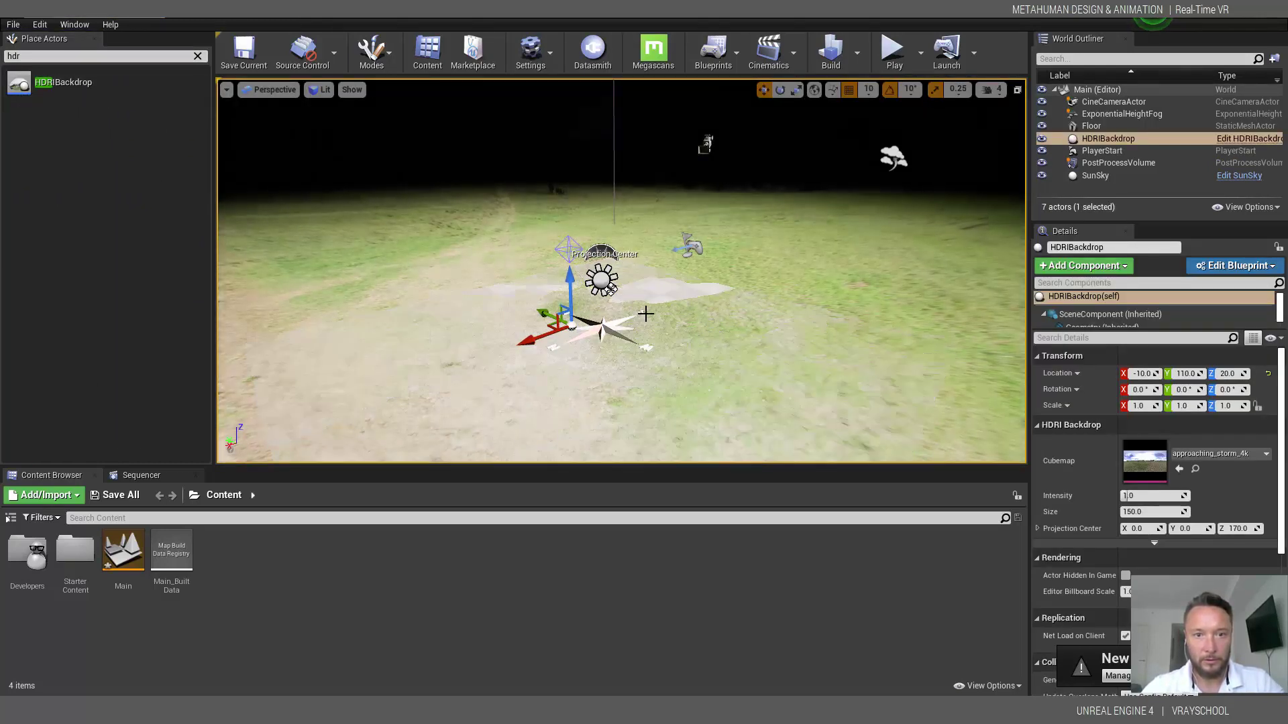
{"action": "left_click_drag", "start_coordinate": [678, 320], "coordinate": [656, 422]}
- Delete the Floor and SunSky actors from the level
{"action": "left_click", "coordinate": [655, 422]}
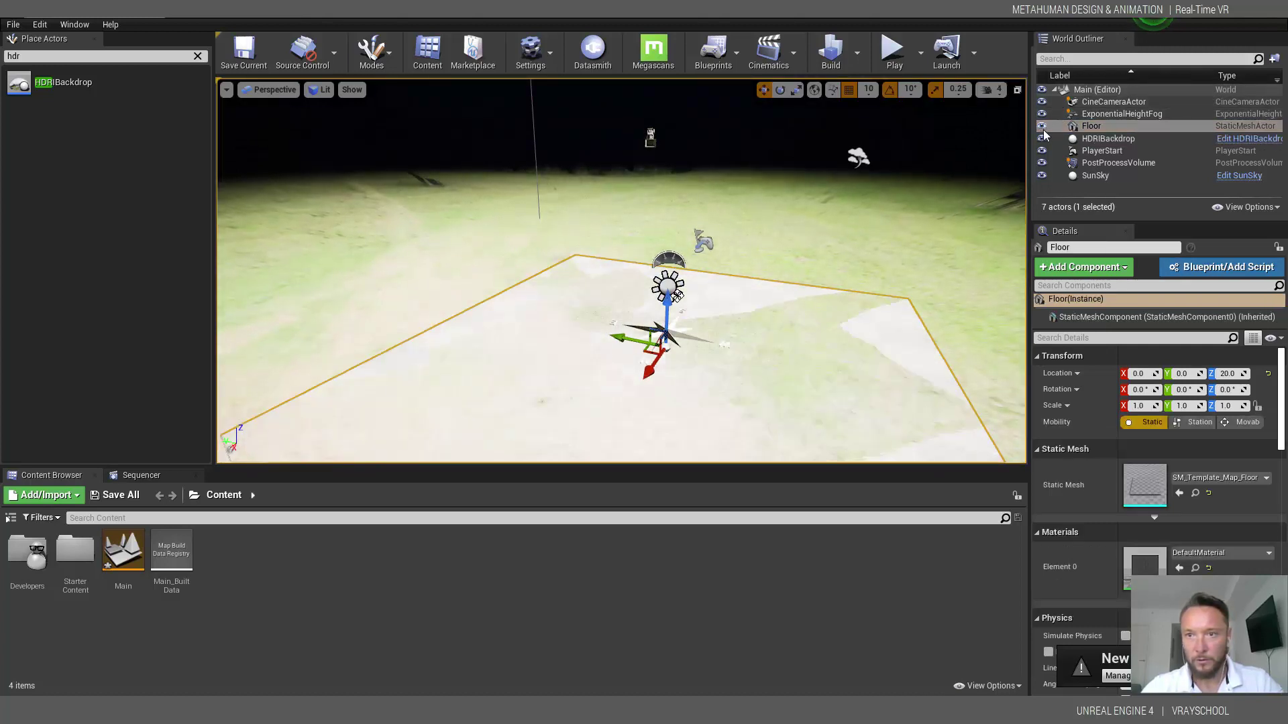
{"action": "key", "text": "Delete"}
{"action": "left_click", "coordinate": [1107, 165]}
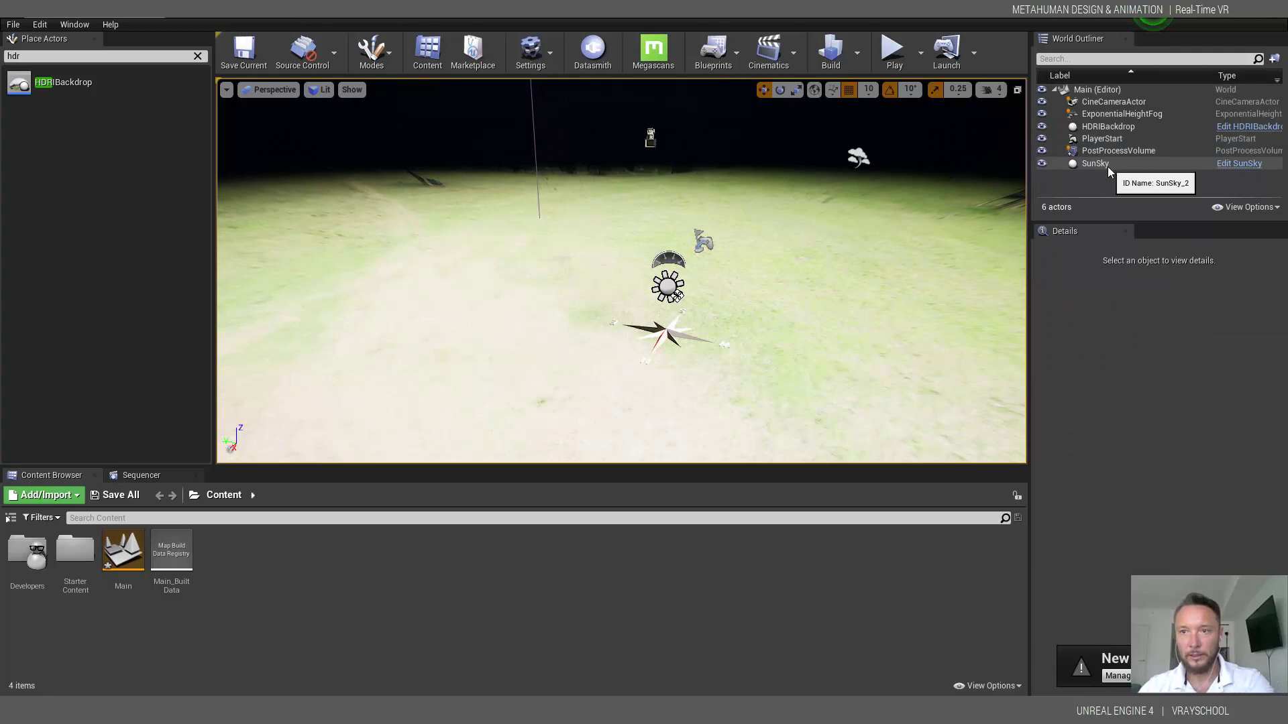
{"action": "key", "text": "Delete"}
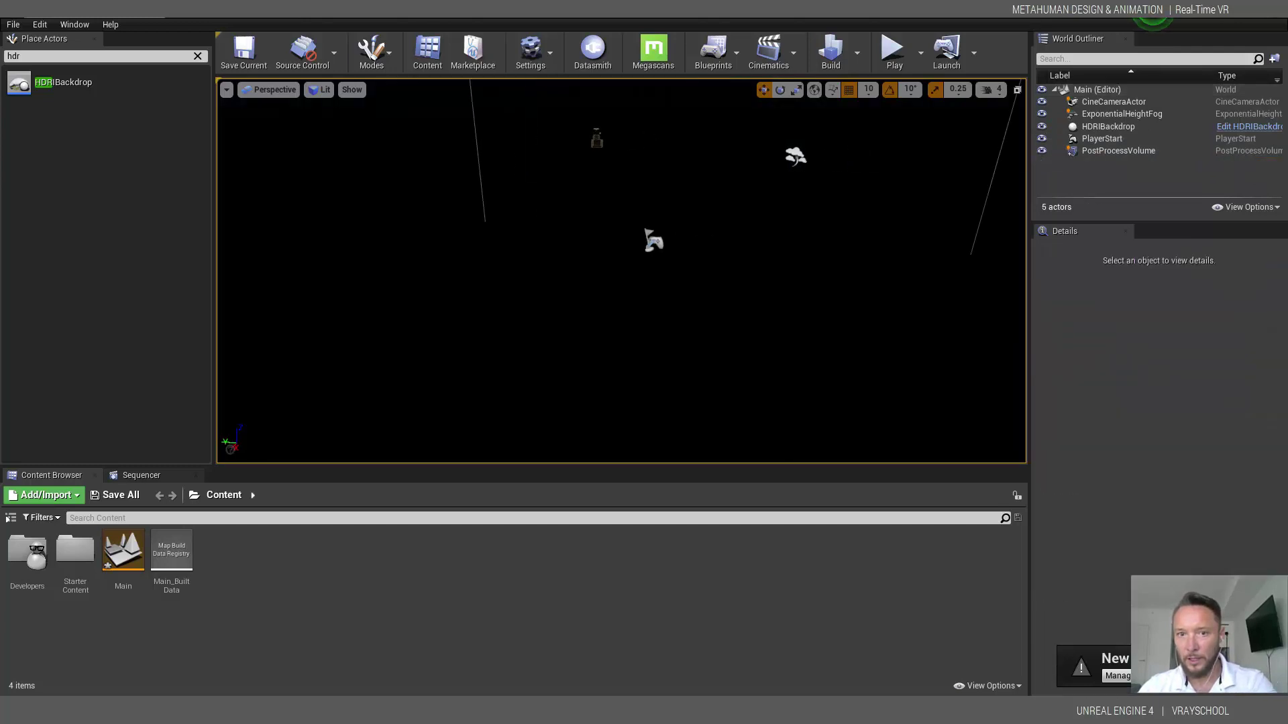
{"action": "right_click_drag", "start_coordinate": [621, 268], "coordinate": [537, 258]}
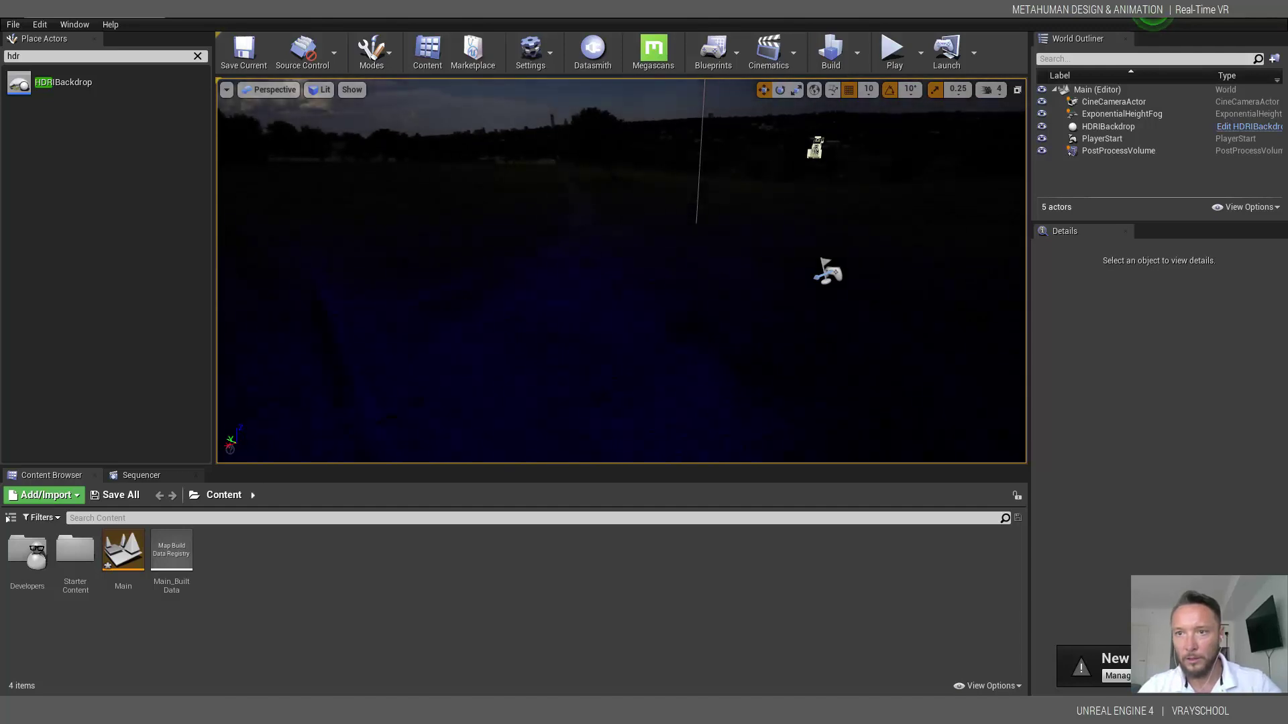
{"action": "right_click_drag", "start_coordinate": [536, 257], "coordinate": [571, 258]}
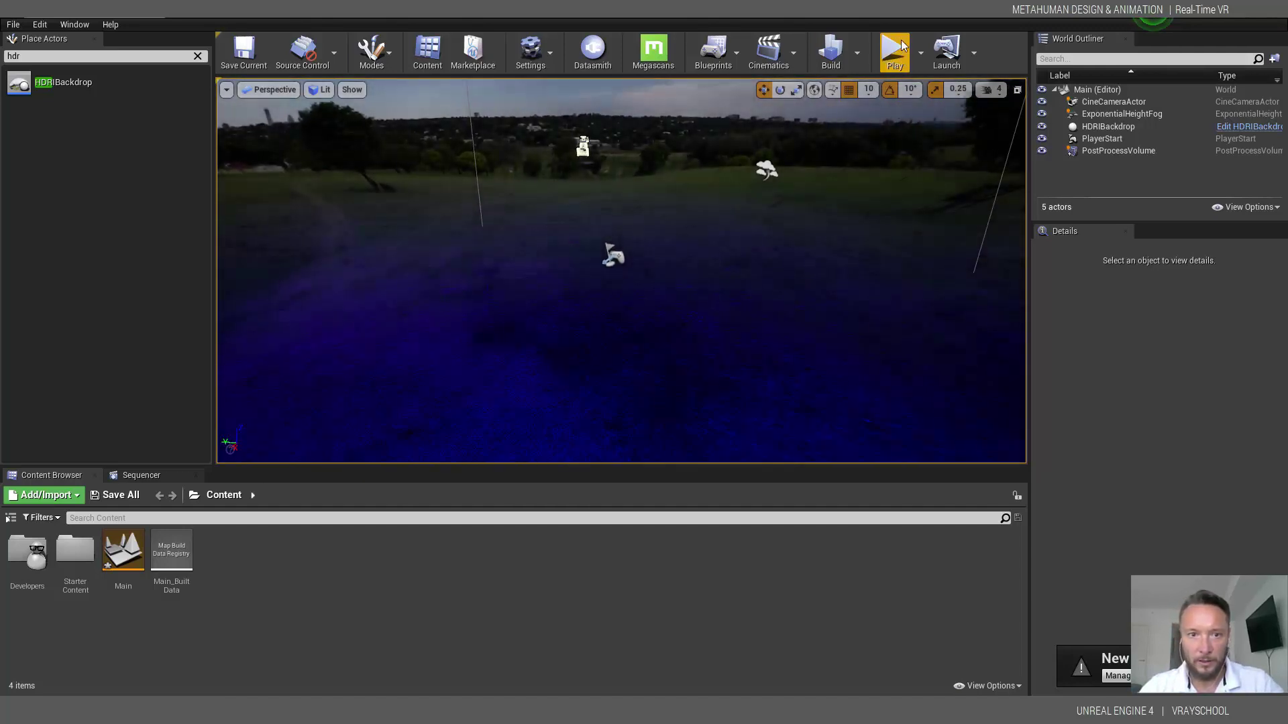
- Play-test the level with the grassy field backdrop, then switch back to Quixel Bridge
{"action": "left_click", "coordinate": [892, 50]}
{"action": "left_click", "coordinate": [694, 294]}
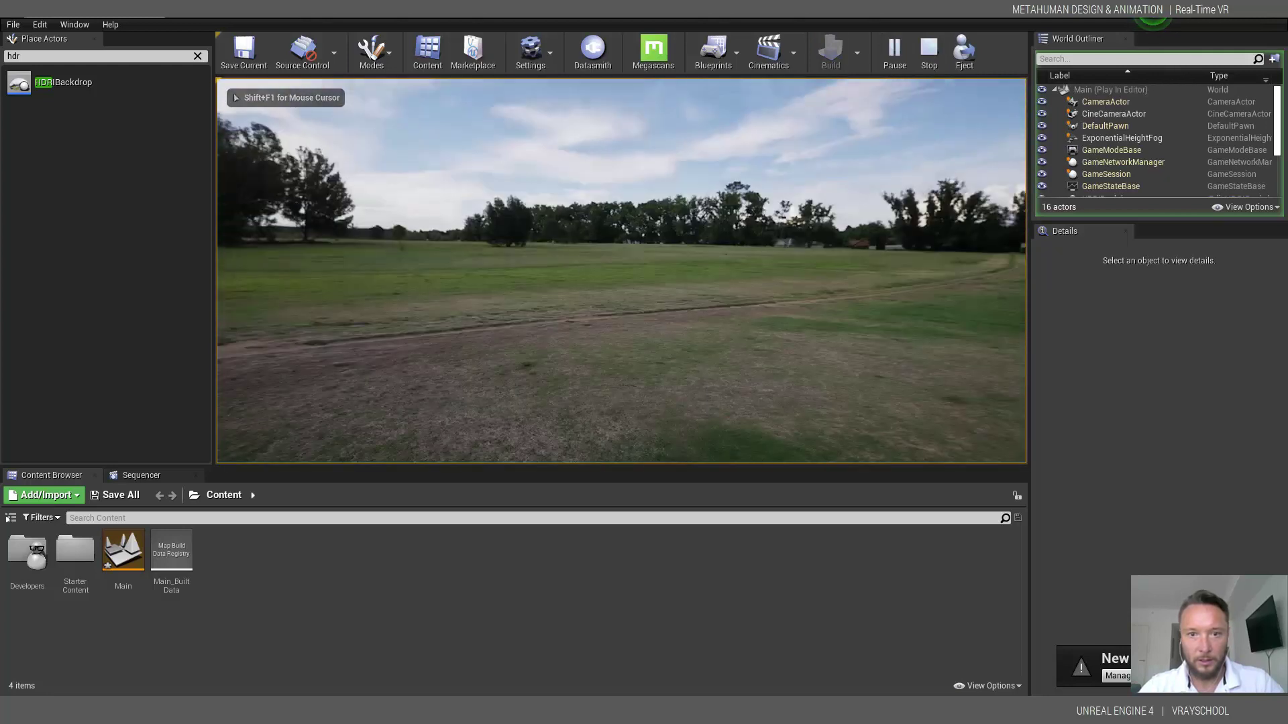
{"action": "key", "text": "Escape"}
{"action": "right_click_drag", "start_coordinate": [695, 337], "coordinate": [725, 295]}
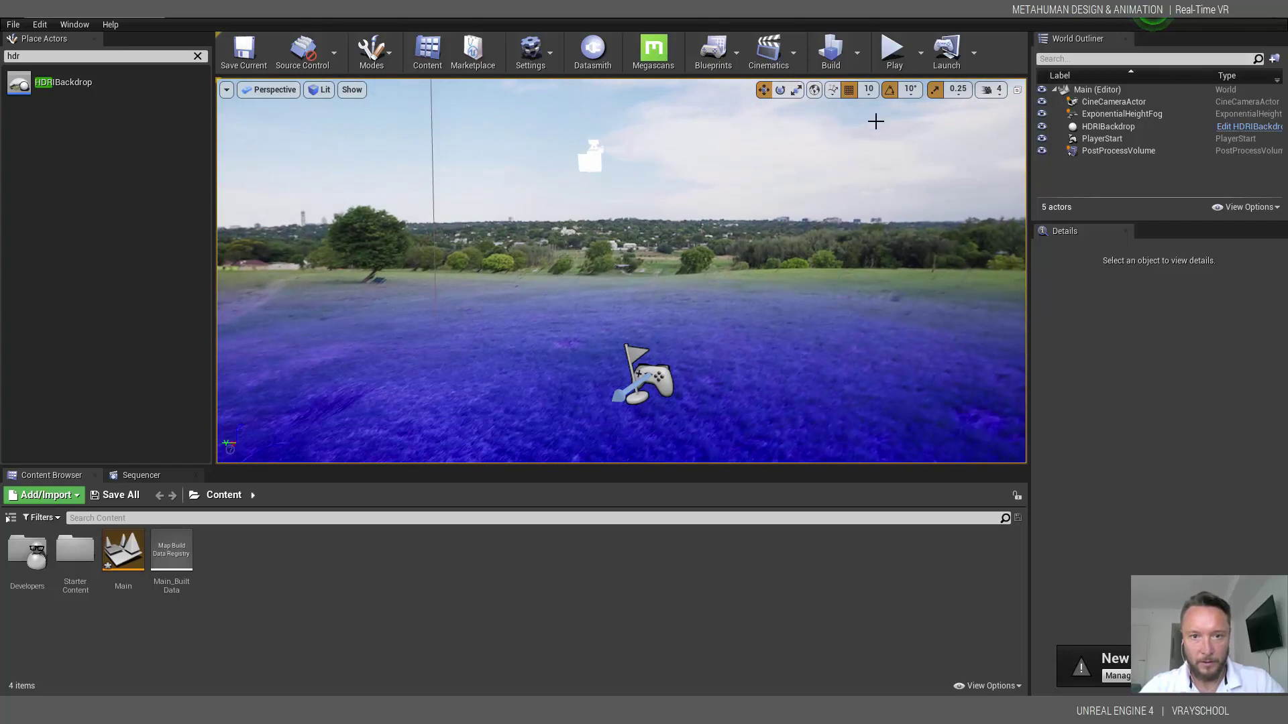
{"action": "mouse_move", "coordinate": [876, 121]}
{"action": "right_mouse_down"}
{"action": "mouse_move", "coordinate": [866, 134]}
{"action": "mouse_move", "coordinate": [876, 124]}
{"action": "right_mouse_up"}
{"action": "right_click_drag", "start_coordinate": [652, 324], "coordinate": [653, 324]}
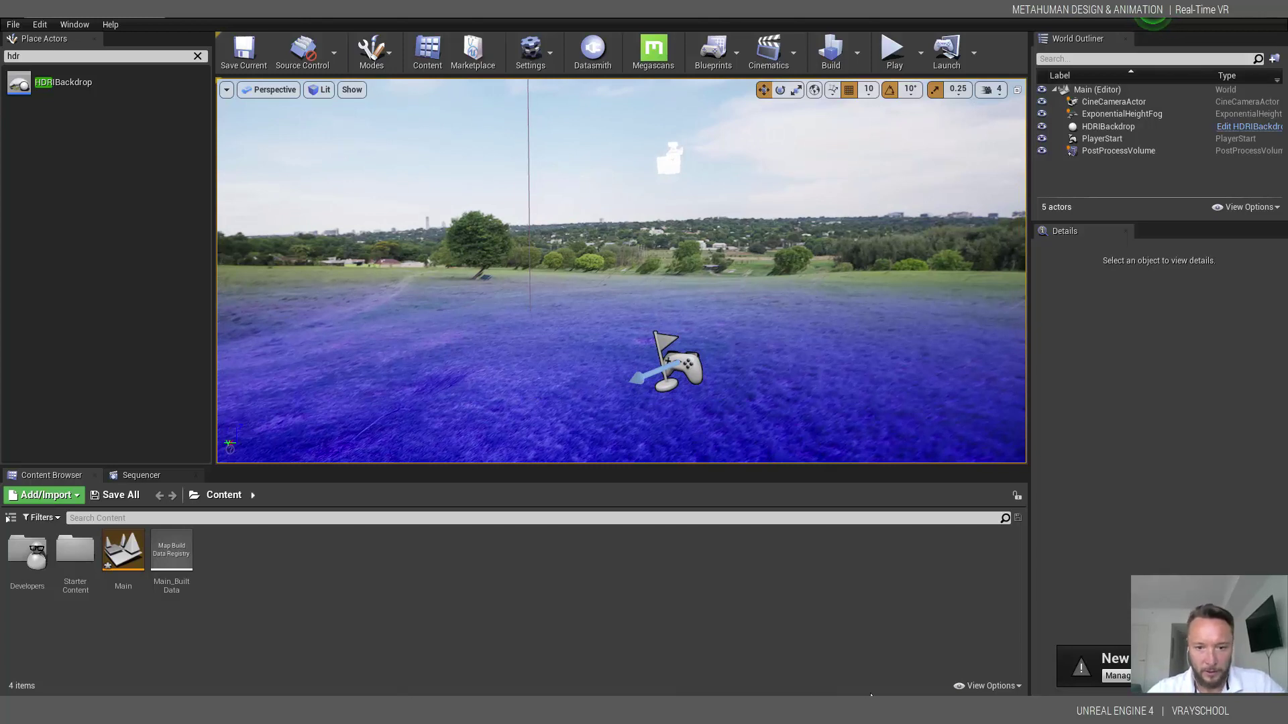
{"action": "key", "text": "alt+Tab"}
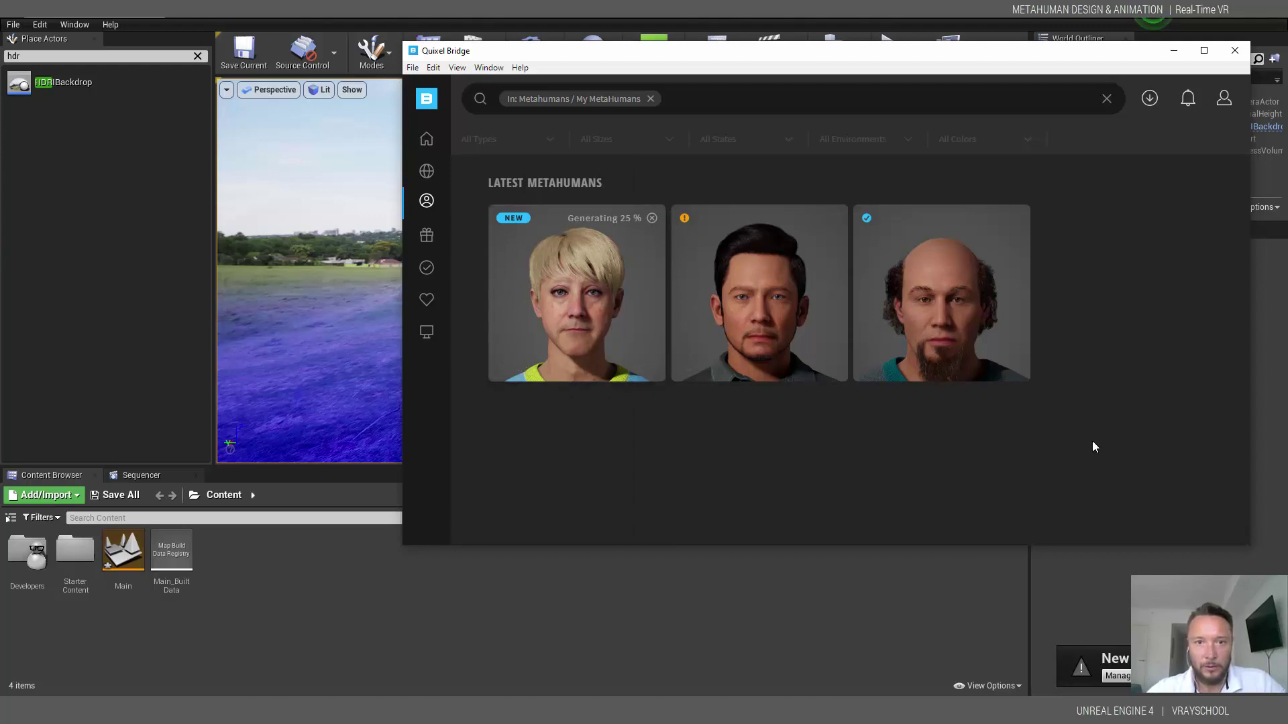
- Export the Cooper MetaHuman from Bridge and return to the Unreal editor
{"action": "left_click", "coordinate": [1017, 218]}
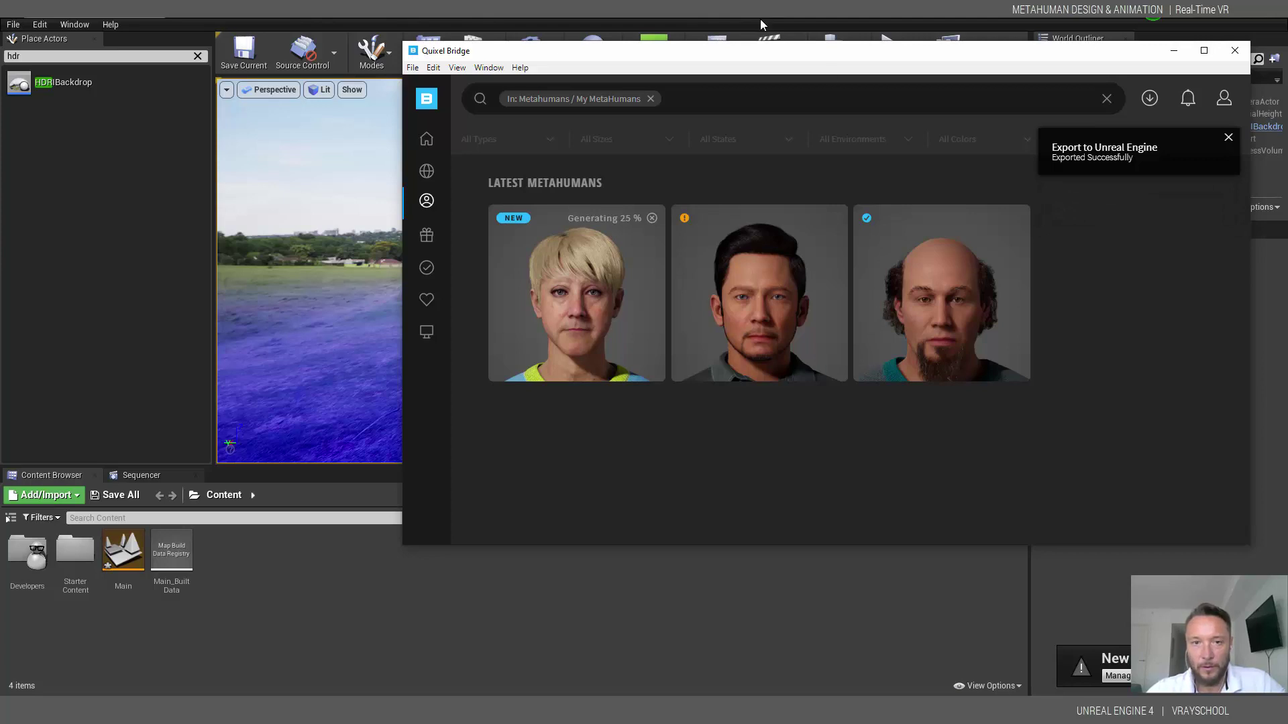
{"action": "left_click", "coordinate": [1172, 54]}
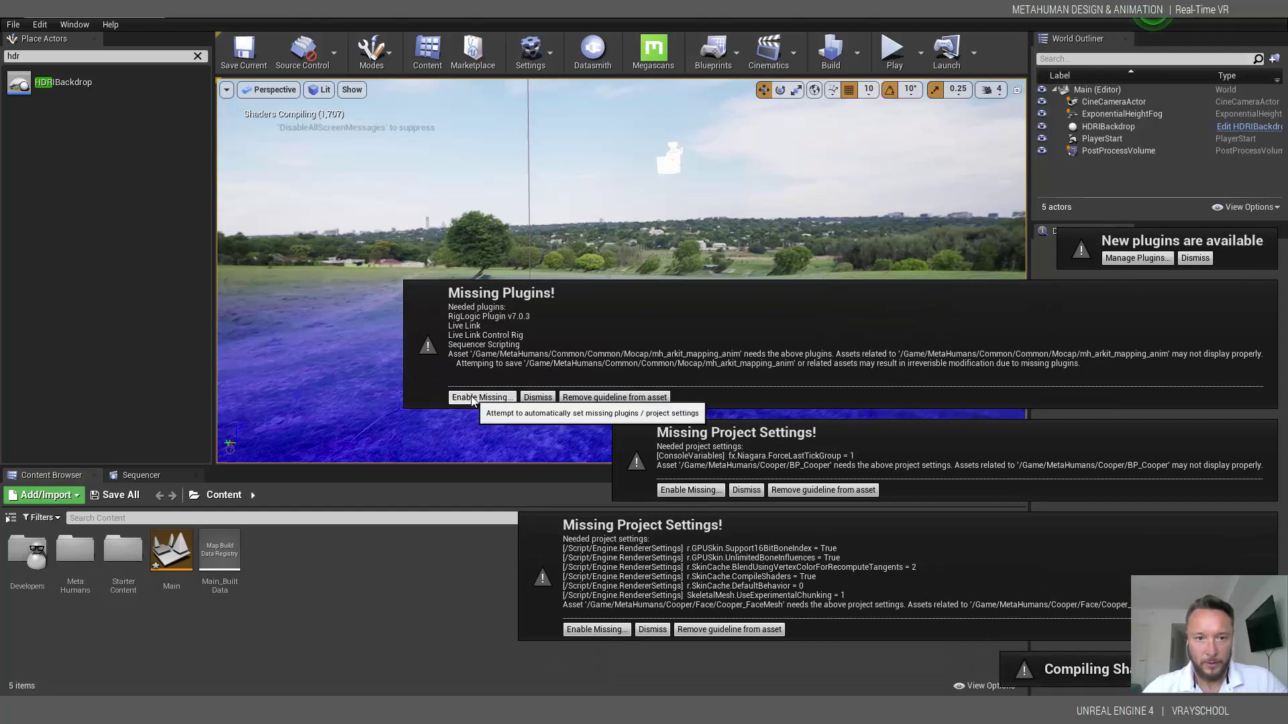
- Enable the missing plugins and project settings, save the Main level, and restart the editor
{"action": "left_click", "coordinate": [482, 389]}
{"action": "left_click", "coordinate": [678, 492]}
{"action": "left_click", "coordinate": [605, 632]}
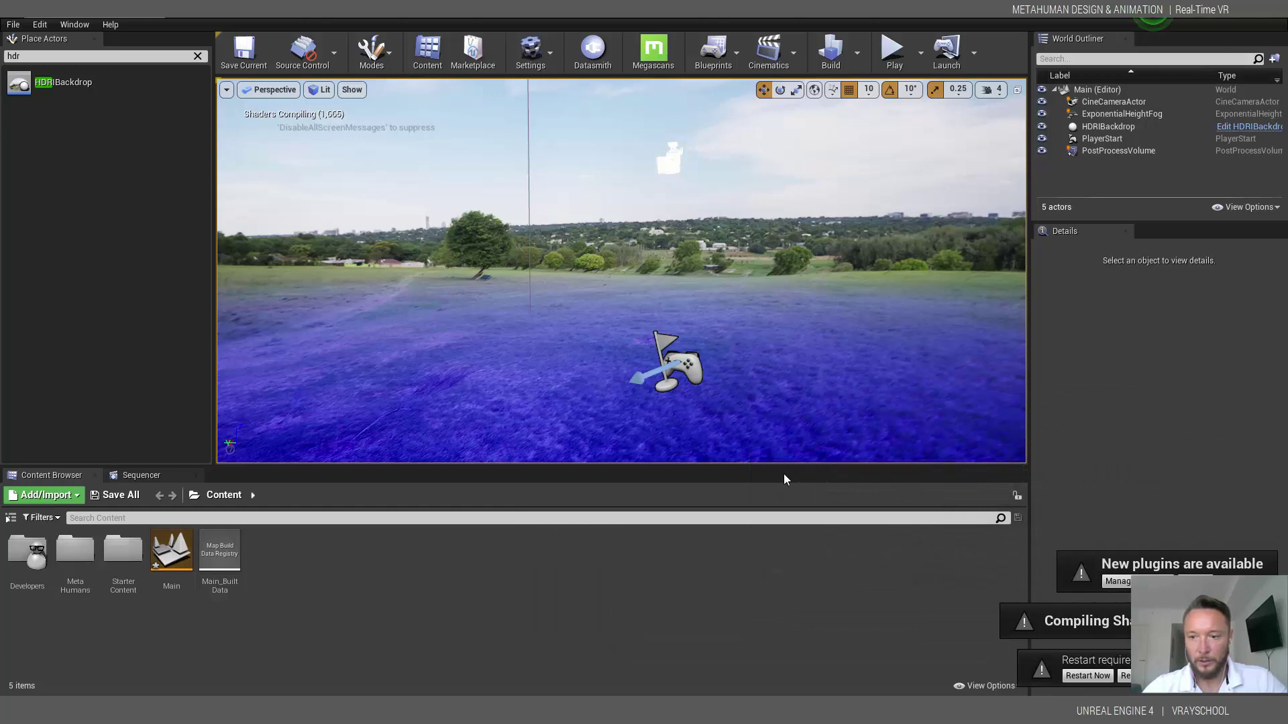
{"action": "left_click", "coordinate": [1089, 676]}
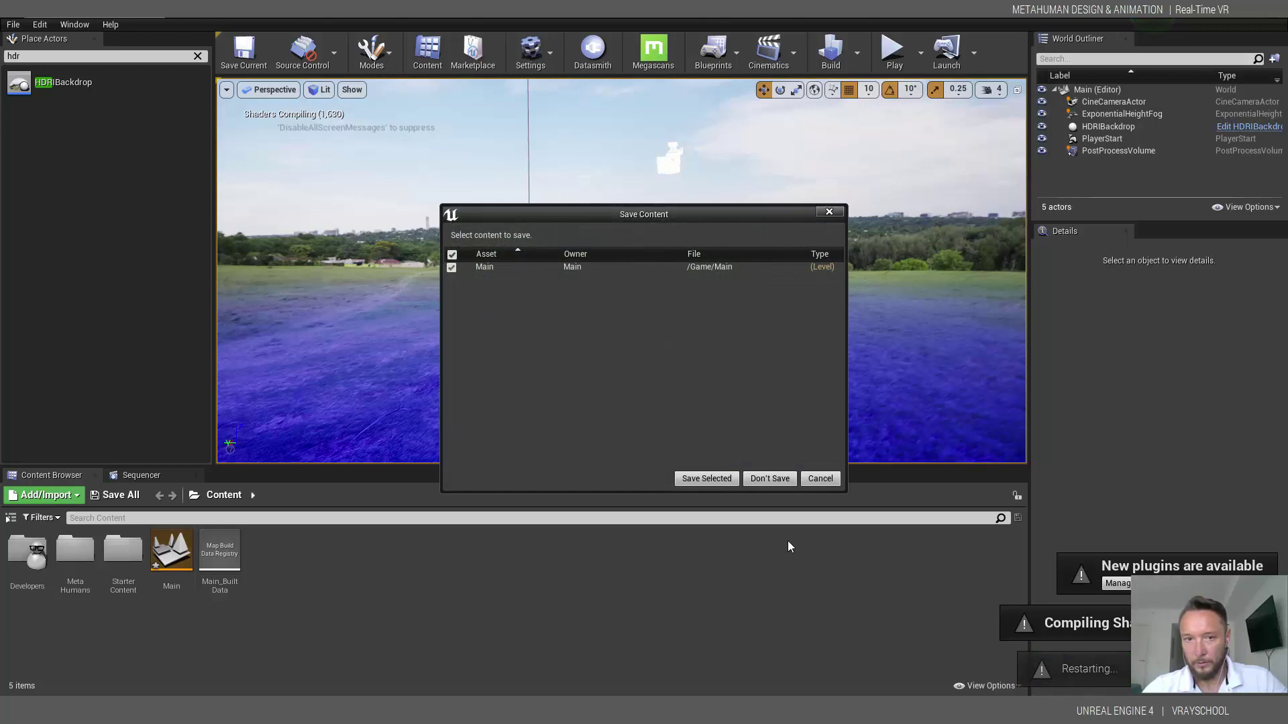
{"action": "left_click", "coordinate": [704, 482]}
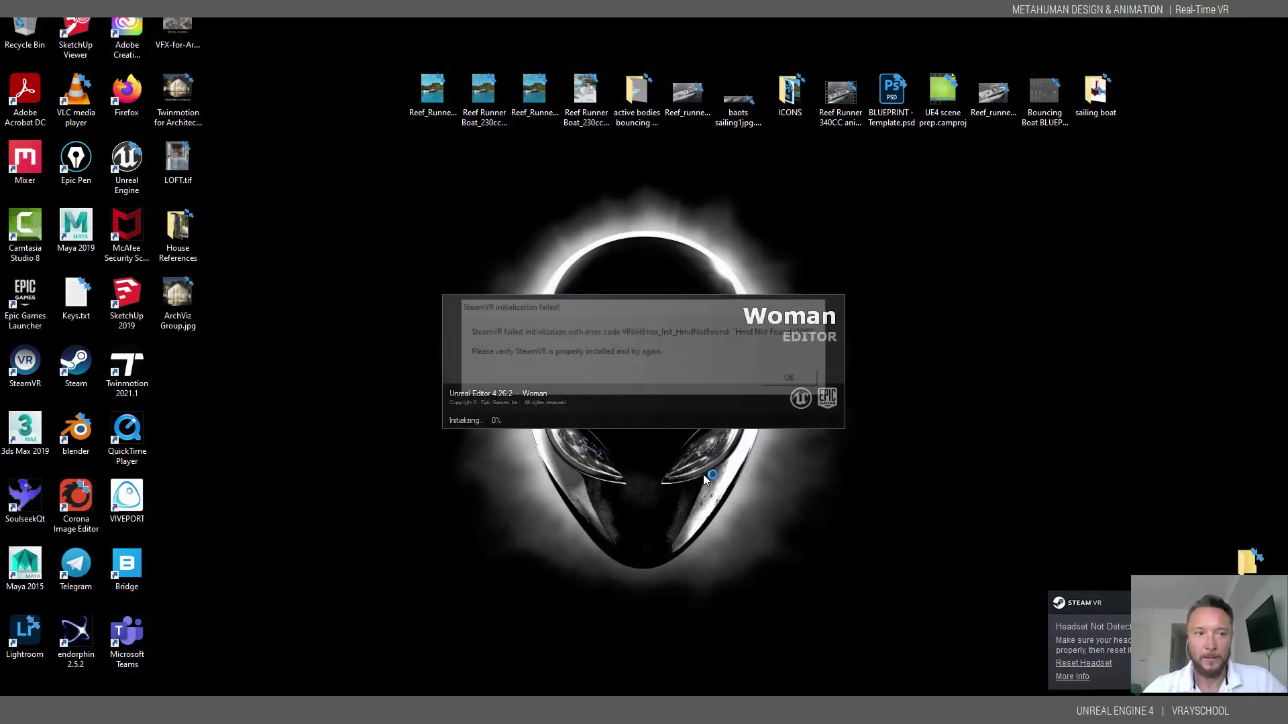
{"action": "left_click", "coordinate": [795, 380]}
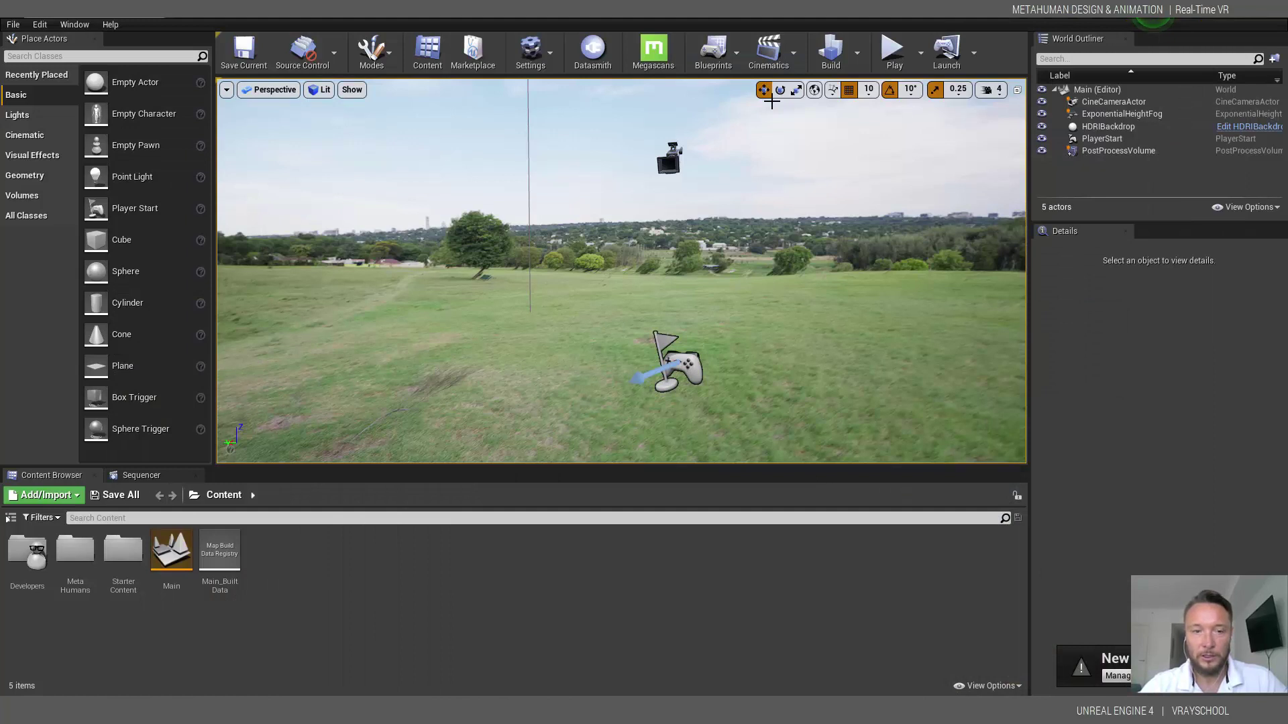
- Browse to MetaHumans > Cooper in the Content Browser and select BP_Cooper
{"action": "right_click_drag", "start_coordinate": [665, 275], "coordinate": [734, 265]}
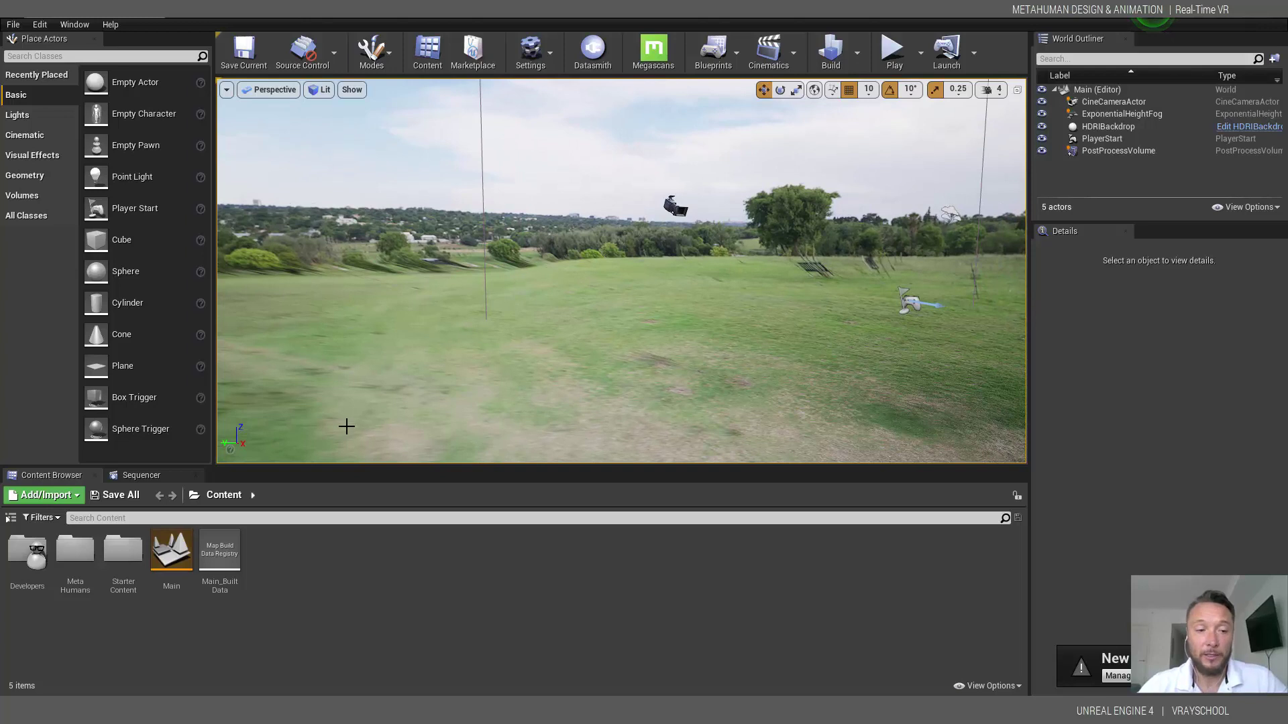
{"action": "right_click_drag", "start_coordinate": [707, 326], "coordinate": [707, 327]}
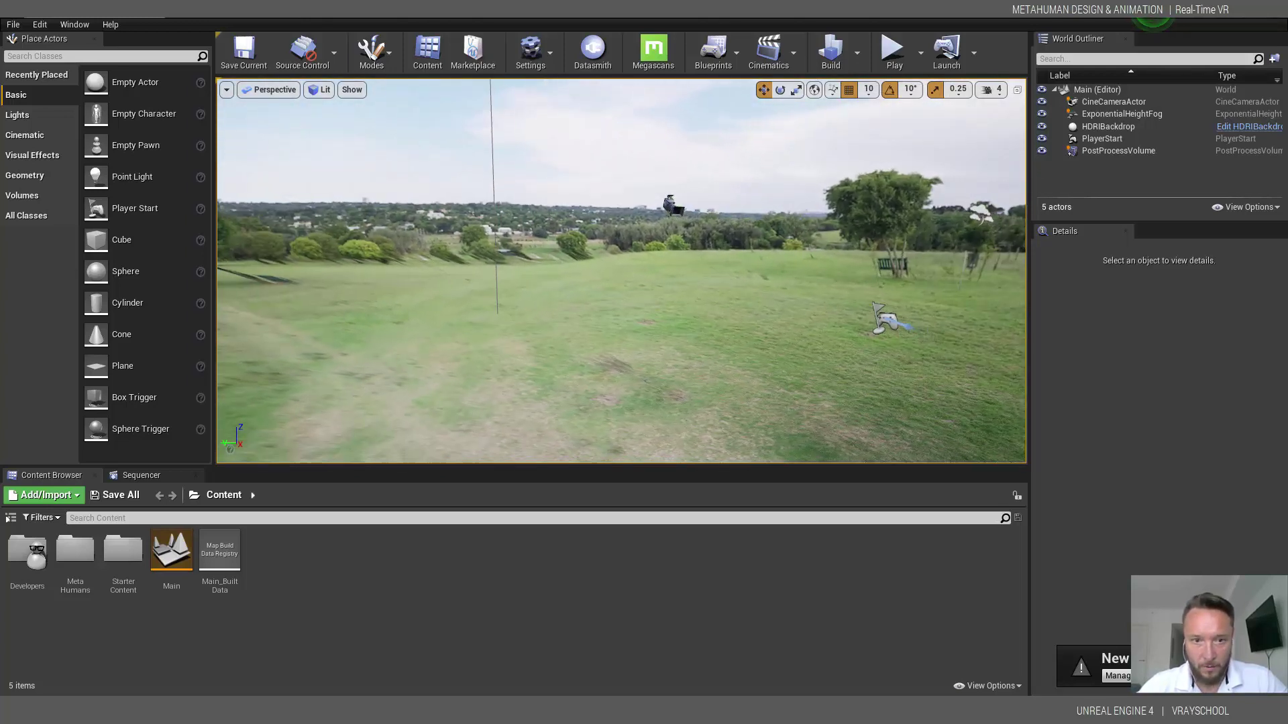
{"action": "double_click", "coordinate": [75, 550]}
{"action": "double_click", "coordinate": [75, 550]}
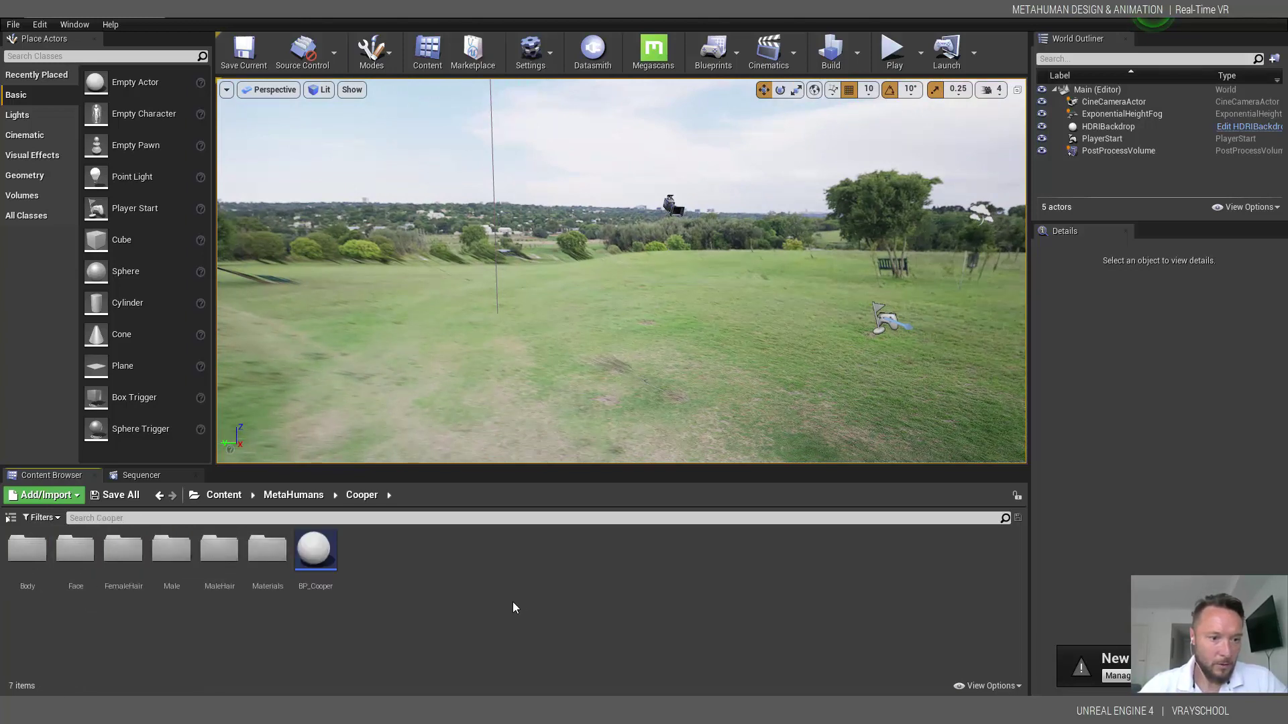
{"action": "left_click", "coordinate": [315, 551]}
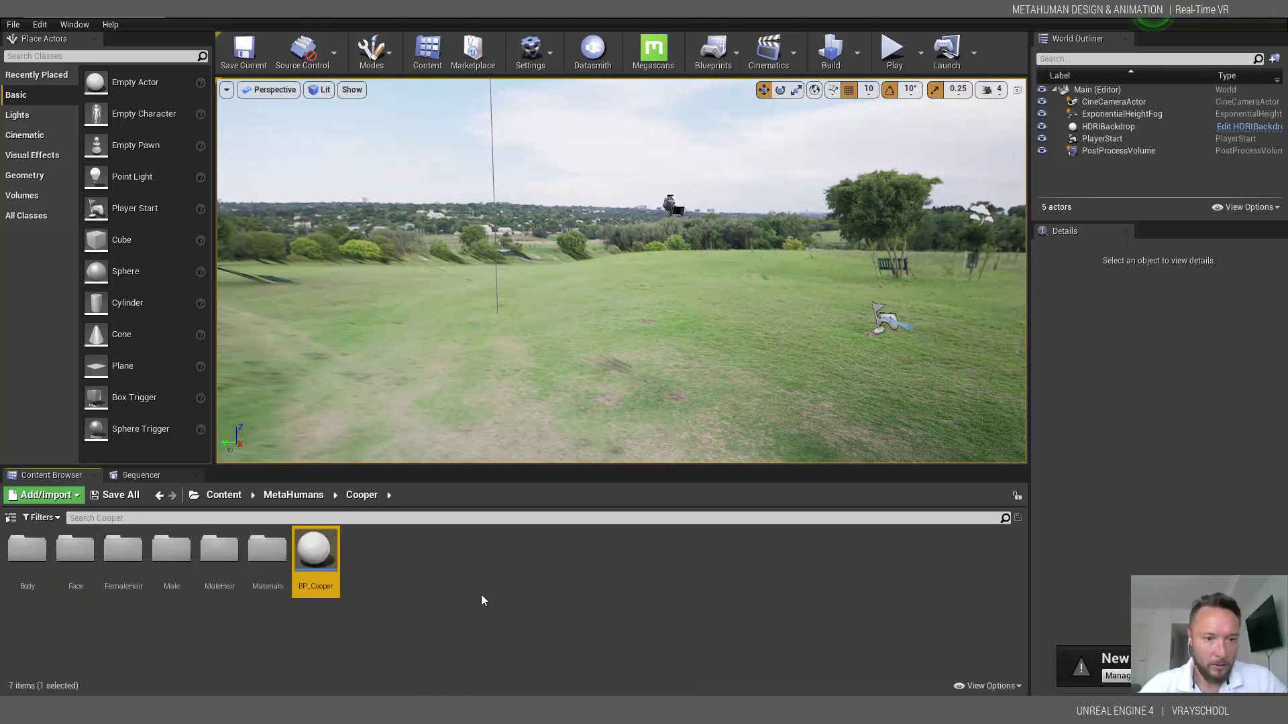
- Open BP_Cooper and orbit and zoom around the Cooper character in its Viewport
{"action": "double_click", "coordinate": [311, 553]}
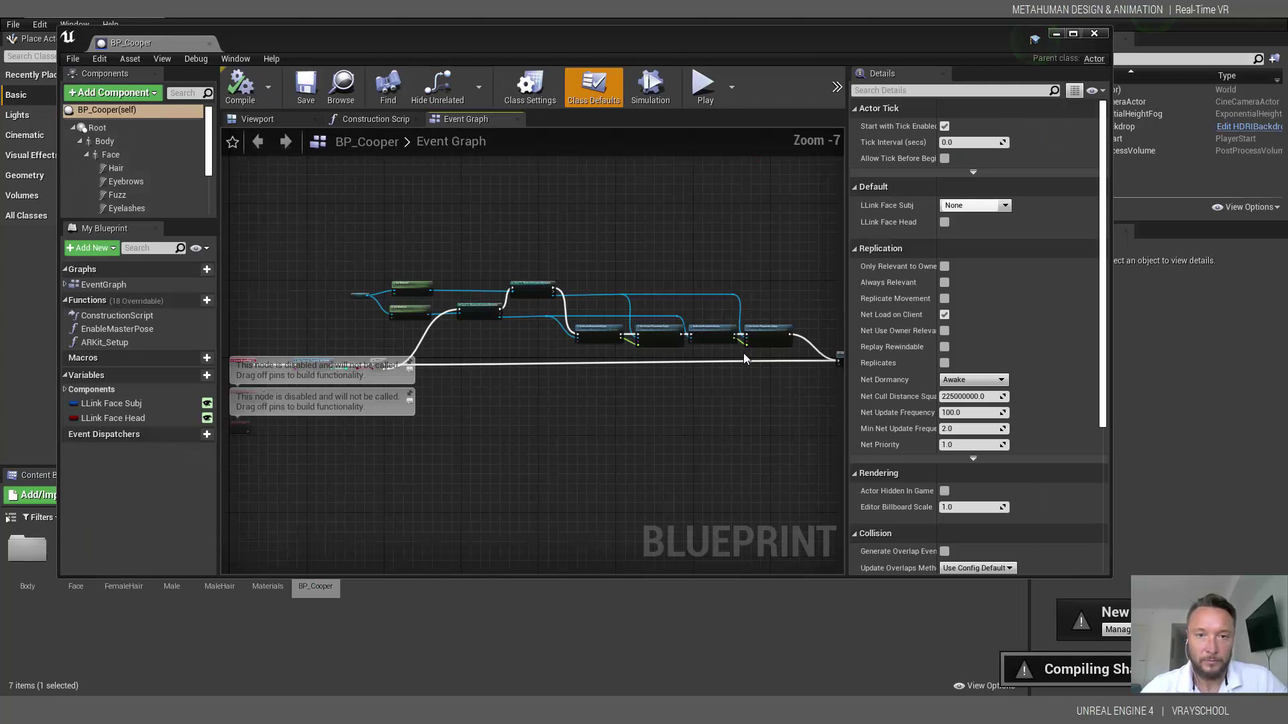
{"action": "left_click", "coordinate": [376, 119]}
{"action": "left_click", "coordinate": [275, 122]}
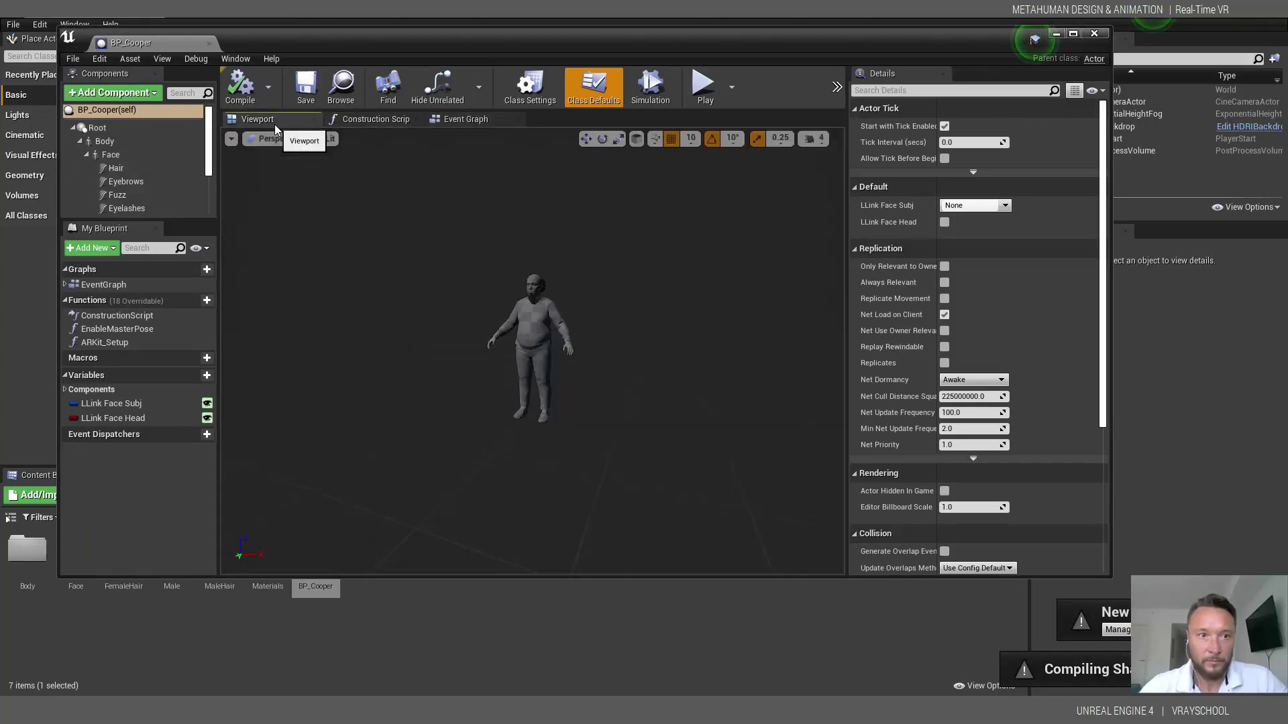
{"action": "scroll", "coordinate": [550, 314], "scroll_direction": "up", "scroll_amount": 5}
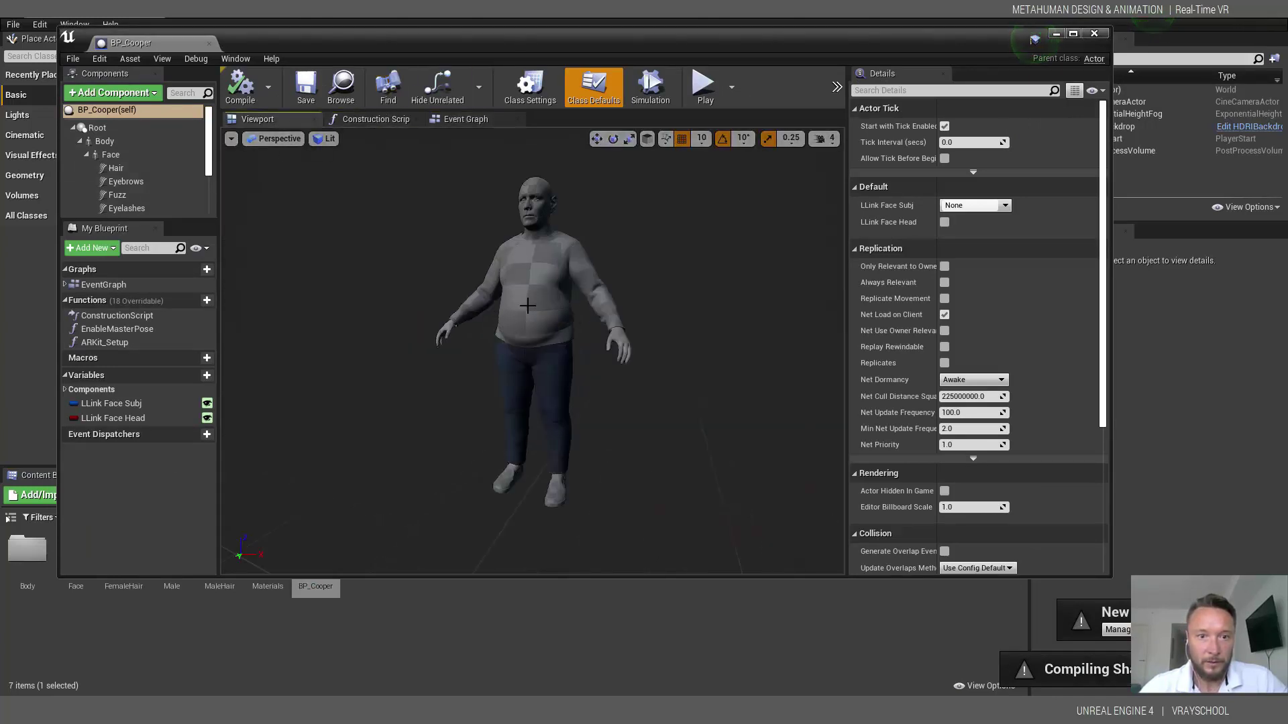
{"action": "scroll", "coordinate": [536, 309], "scroll_direction": "down", "scroll_amount": 5}
{"action": "left_click_drag", "start_coordinate": [469, 295], "coordinate": [440, 284]}
{"action": "scroll", "coordinate": [440, 285], "scroll_direction": "up", "scroll_amount": 2}
{"action": "scroll", "coordinate": [561, 288], "scroll_direction": "up", "scroll_amount": 4}
{"action": "scroll", "coordinate": [723, 471], "scroll_direction": "down", "scroll_amount": 6}
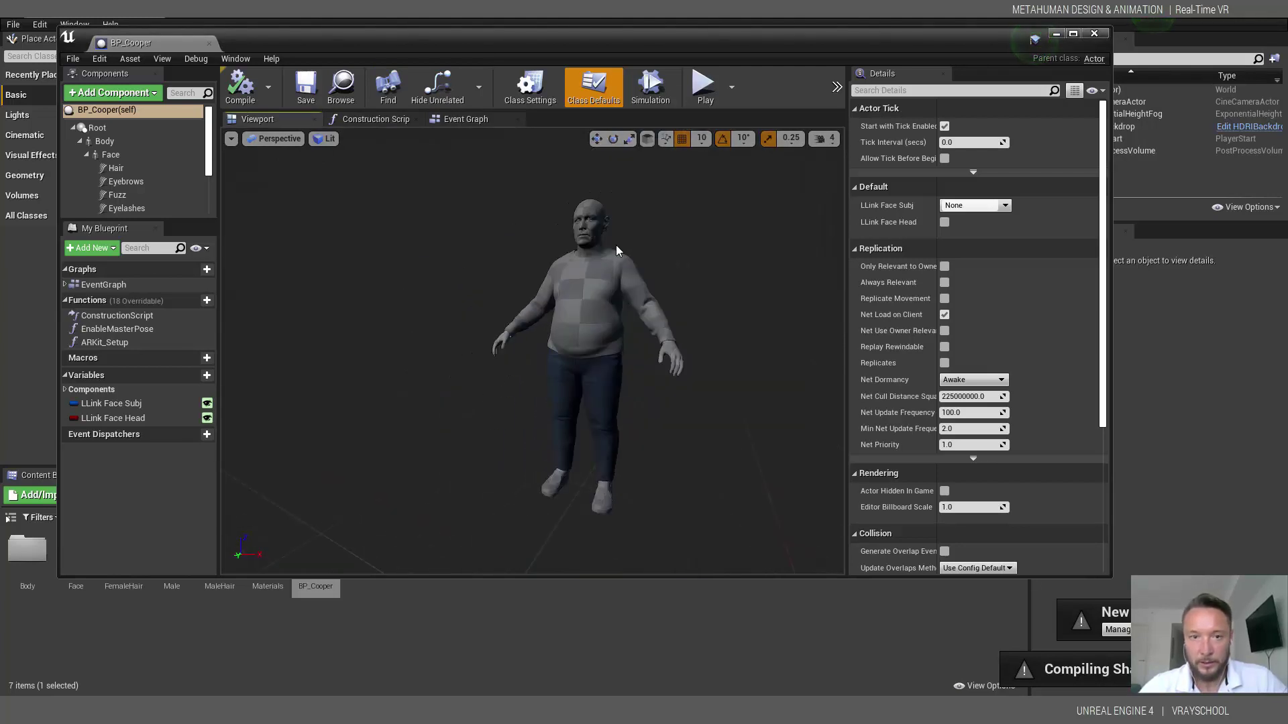
{"action": "scroll", "coordinate": [617, 251], "scroll_direction": "down", "scroll_amount": 2}
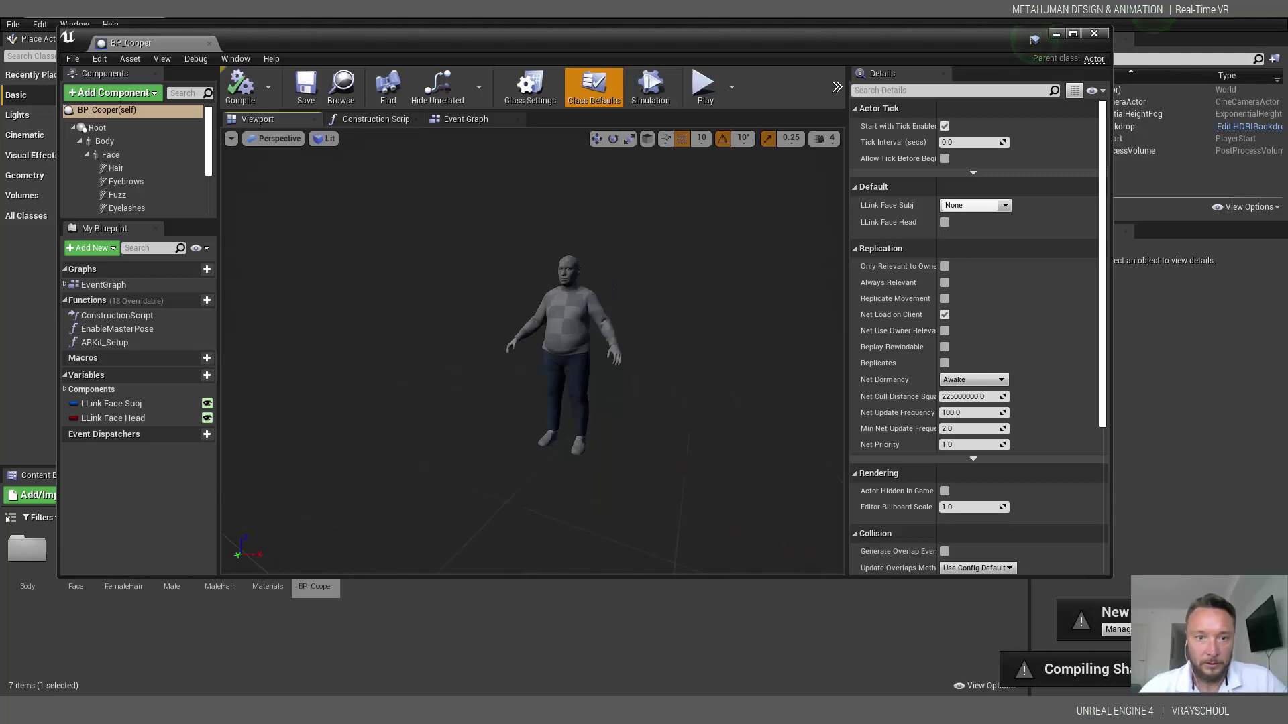
{"action": "right_click_drag", "start_coordinate": [542, 270], "coordinate": [662, 367]}
{"action": "scroll", "coordinate": [542, 270], "scroll_direction": "up", "scroll_amount": 5}
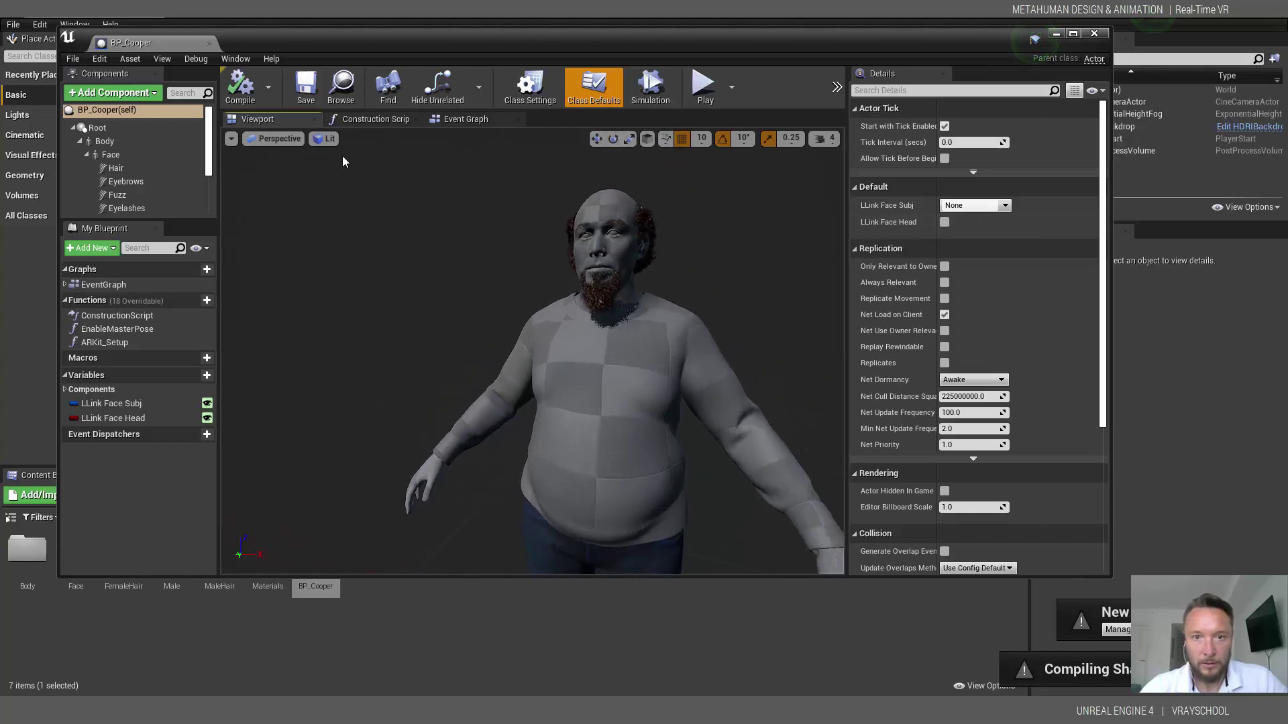
- Show the BP_Cooper Event Graph and pan it to frame the nodes
{"action": "left_click", "coordinate": [376, 121]}
{"action": "left_click", "coordinate": [462, 120]}
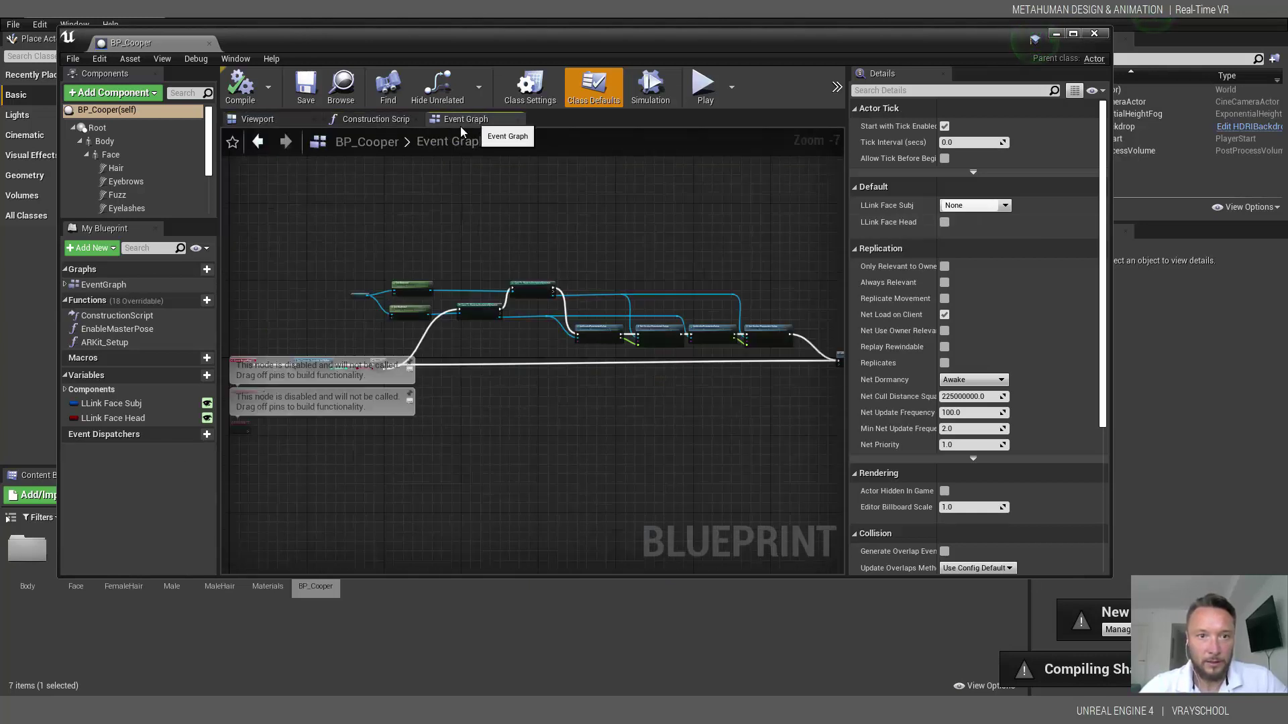
{"action": "scroll", "coordinate": [712, 354], "scroll_direction": "up", "scroll_amount": 2}
{"action": "right_click_drag", "start_coordinate": [712, 354], "coordinate": [679, 366]}
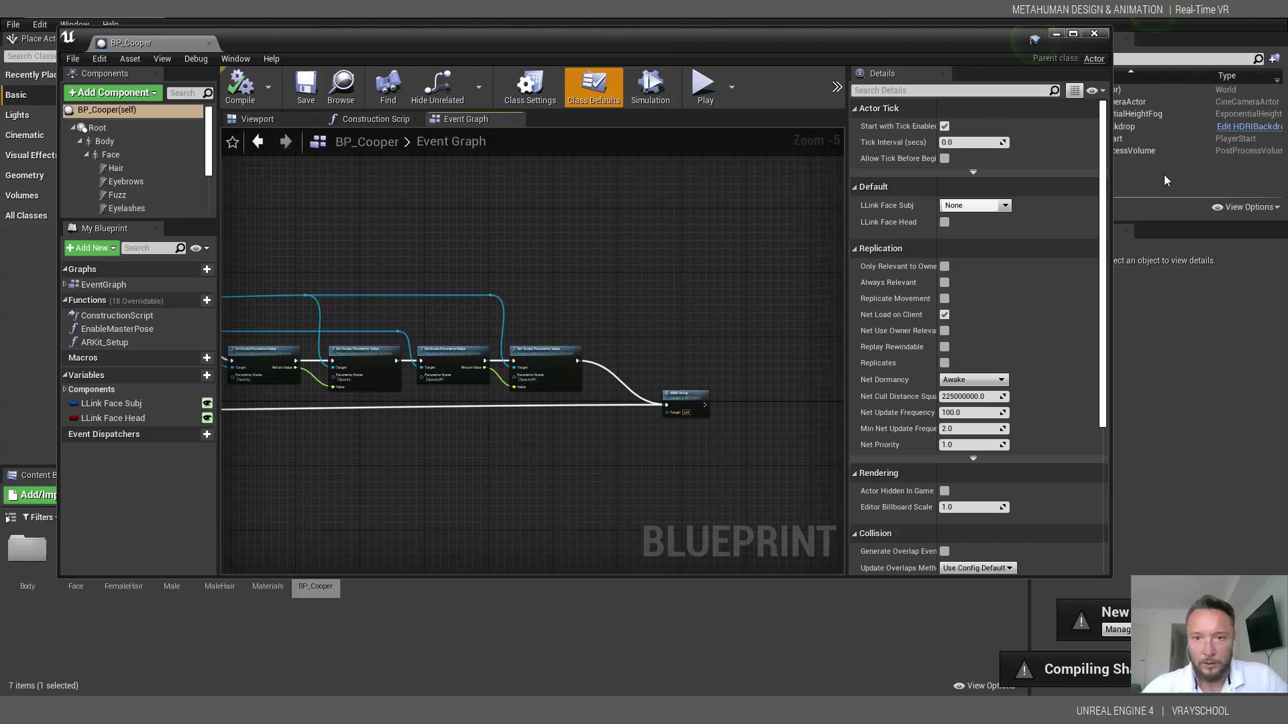
{"action": "left_click_drag", "start_coordinate": [862, 45], "coordinate": [959, 41]}
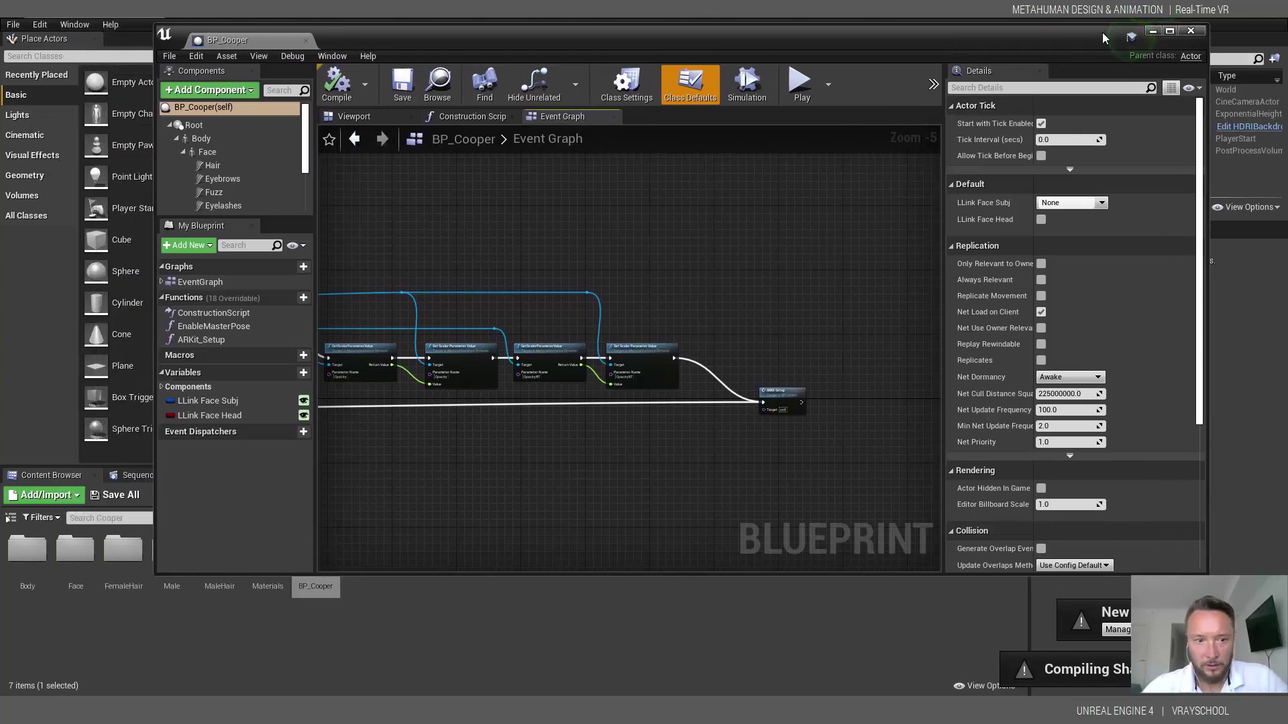
- Minimize the blueprint editor and launch the Epic Games Launcher, maximized, from the desktop
{"action": "left_click", "coordinate": [1152, 31]}
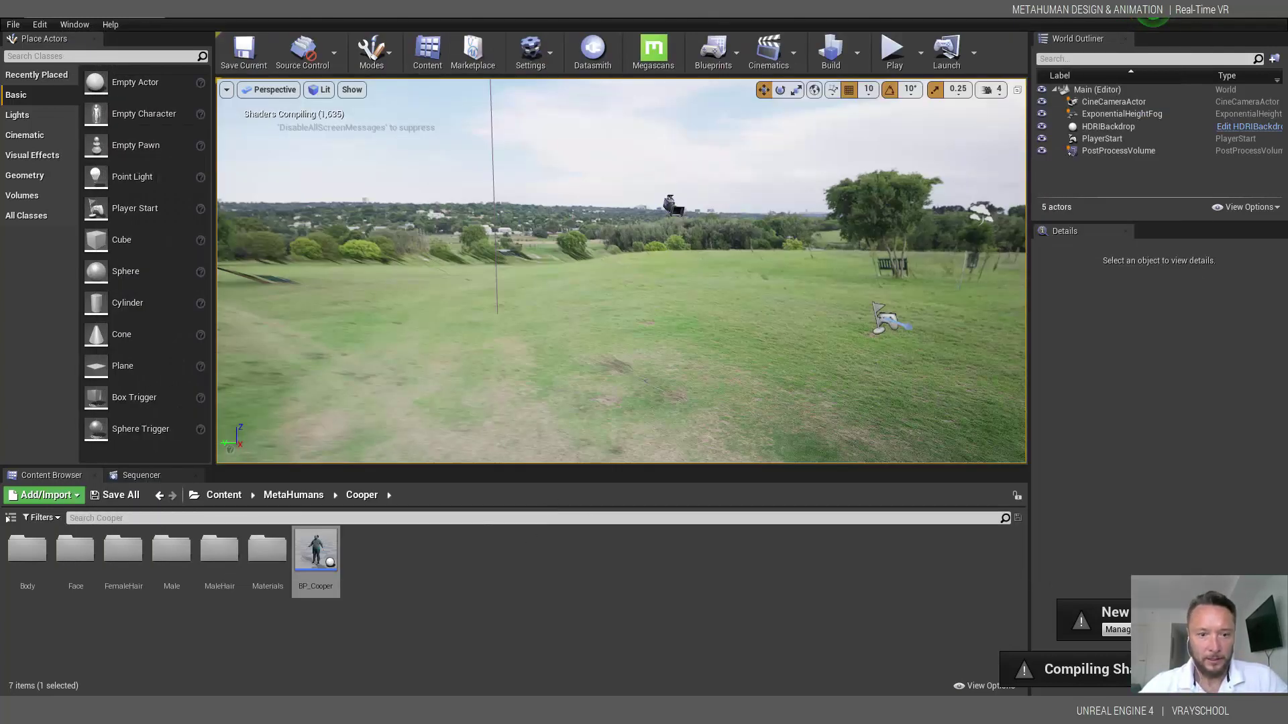
{"action": "mouse_move", "coordinate": [376, 644]}
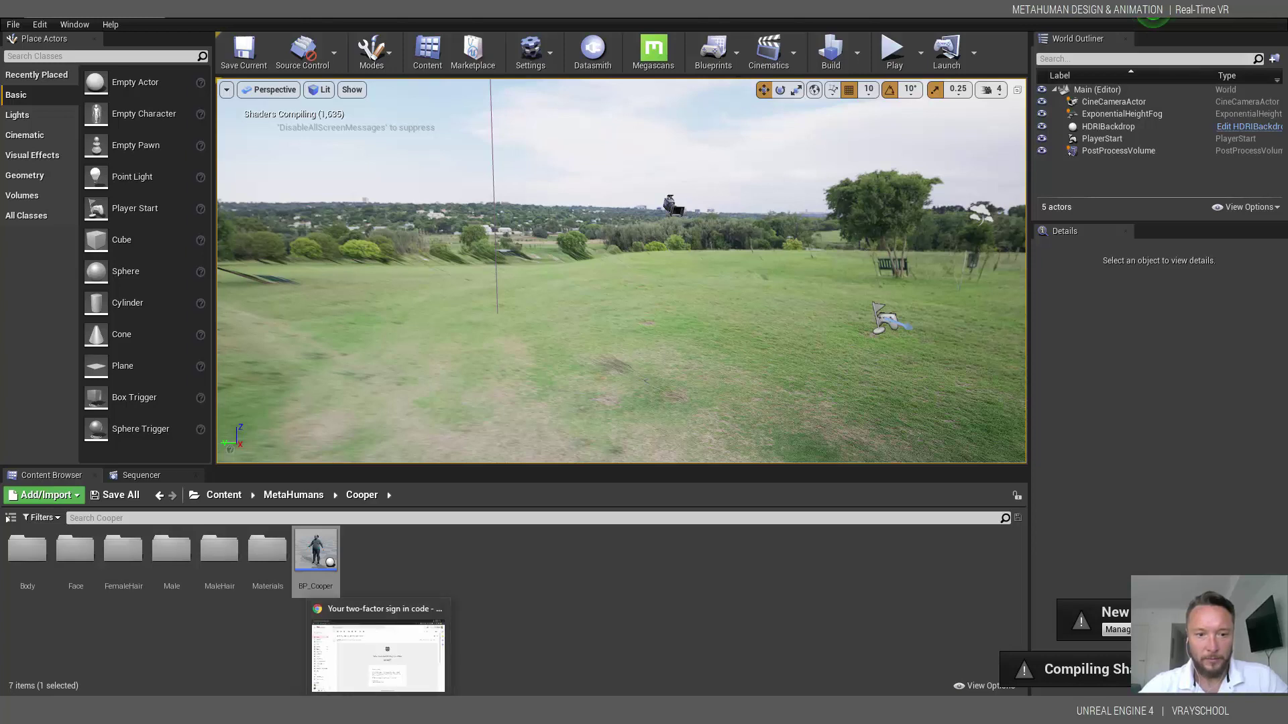
{"action": "mouse_move", "coordinate": [904, 718]}
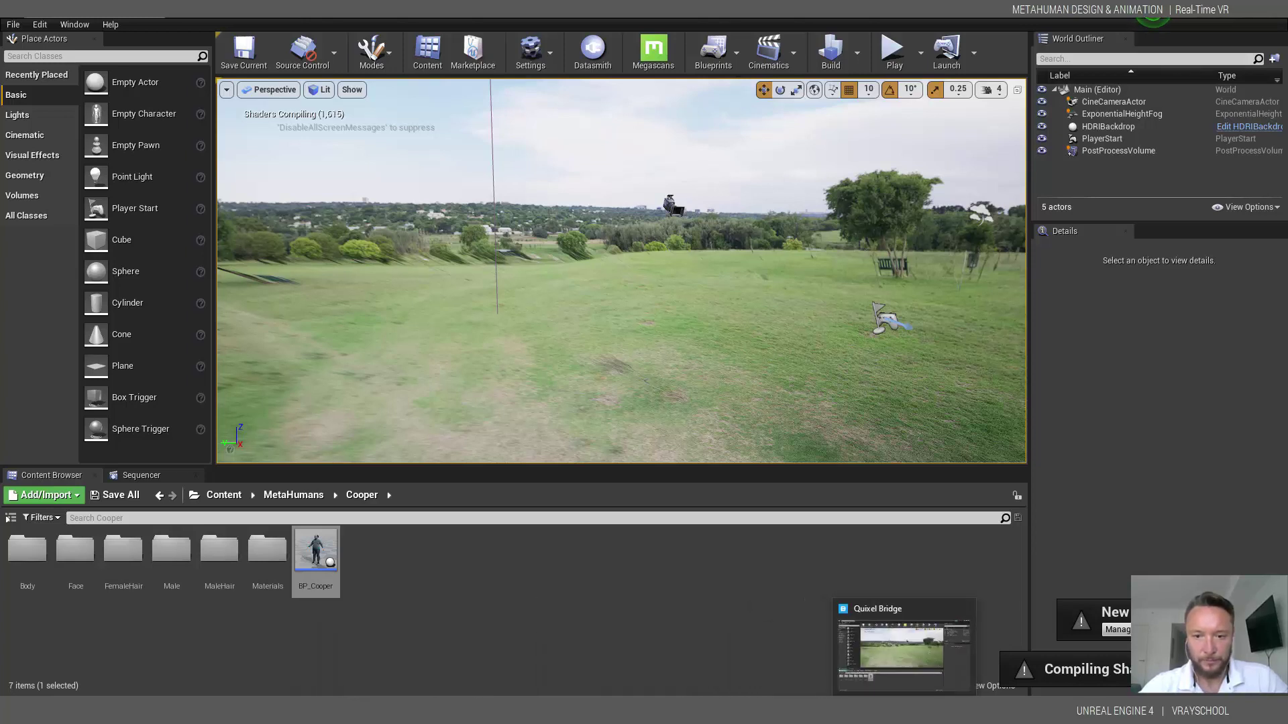
{"action": "key", "text": "super+d"}
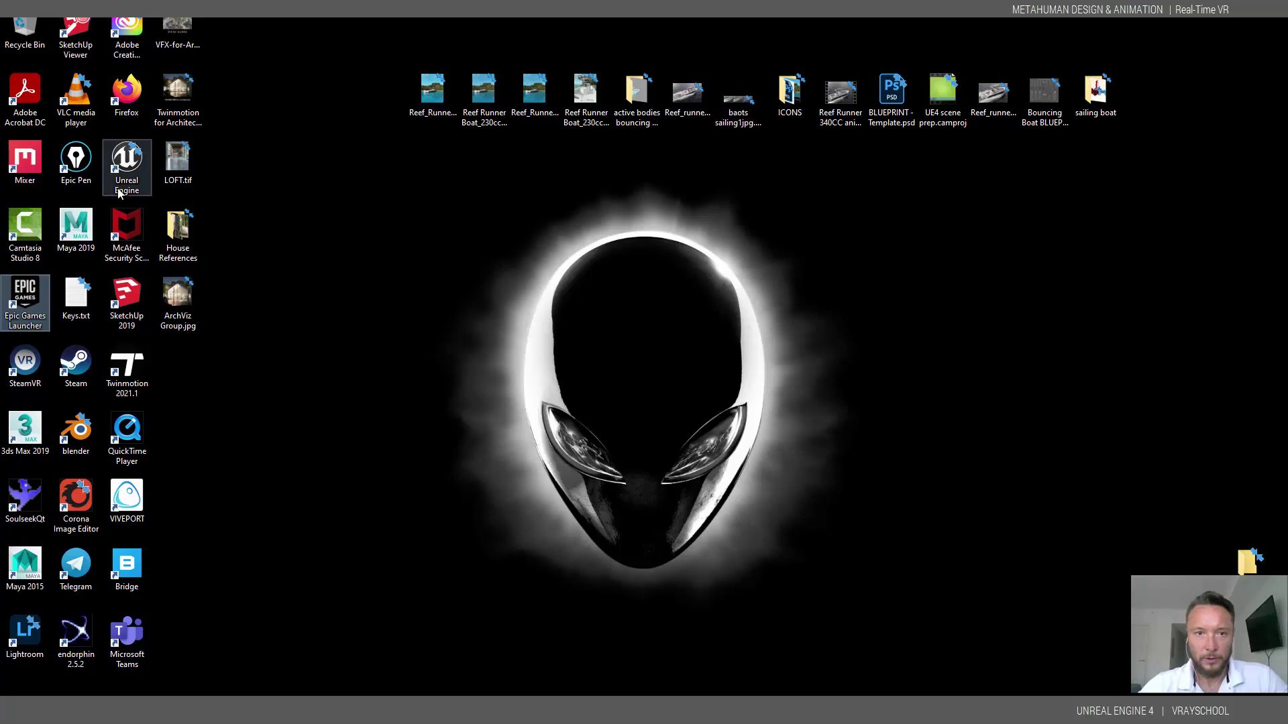
{"action": "double_click", "coordinate": [41, 291]}
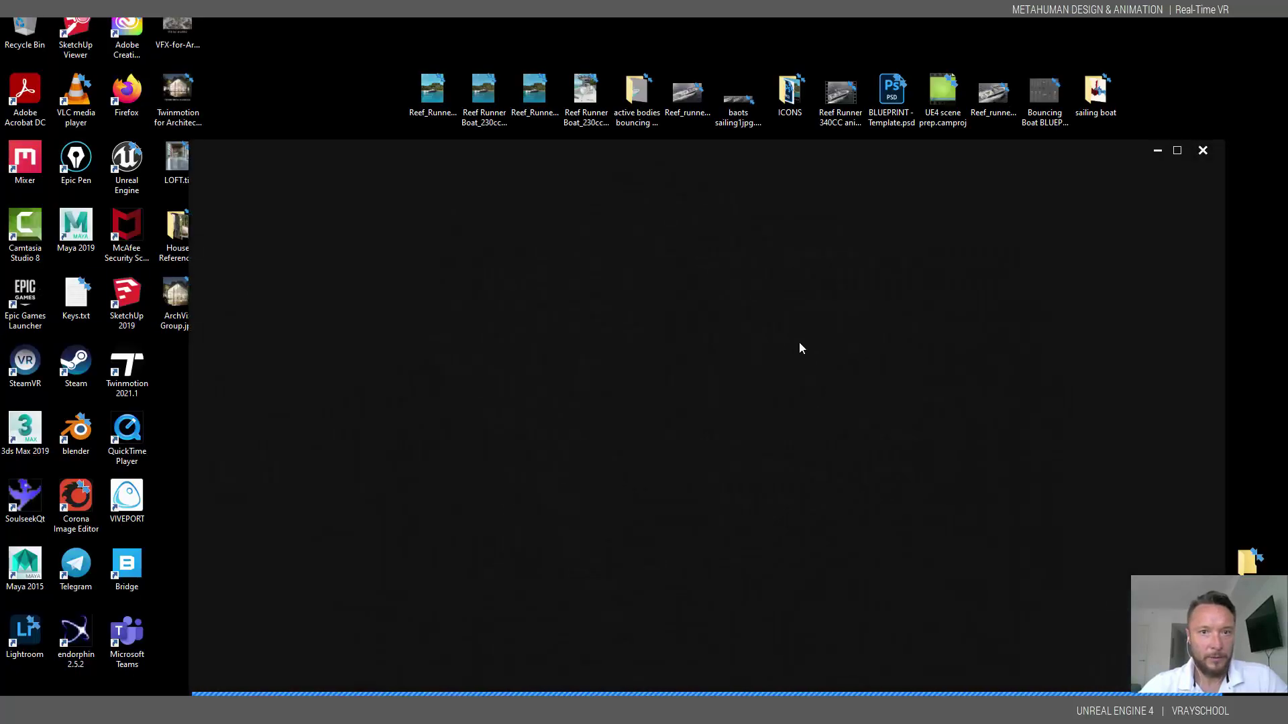
{"action": "left_click", "coordinate": [1178, 151]}
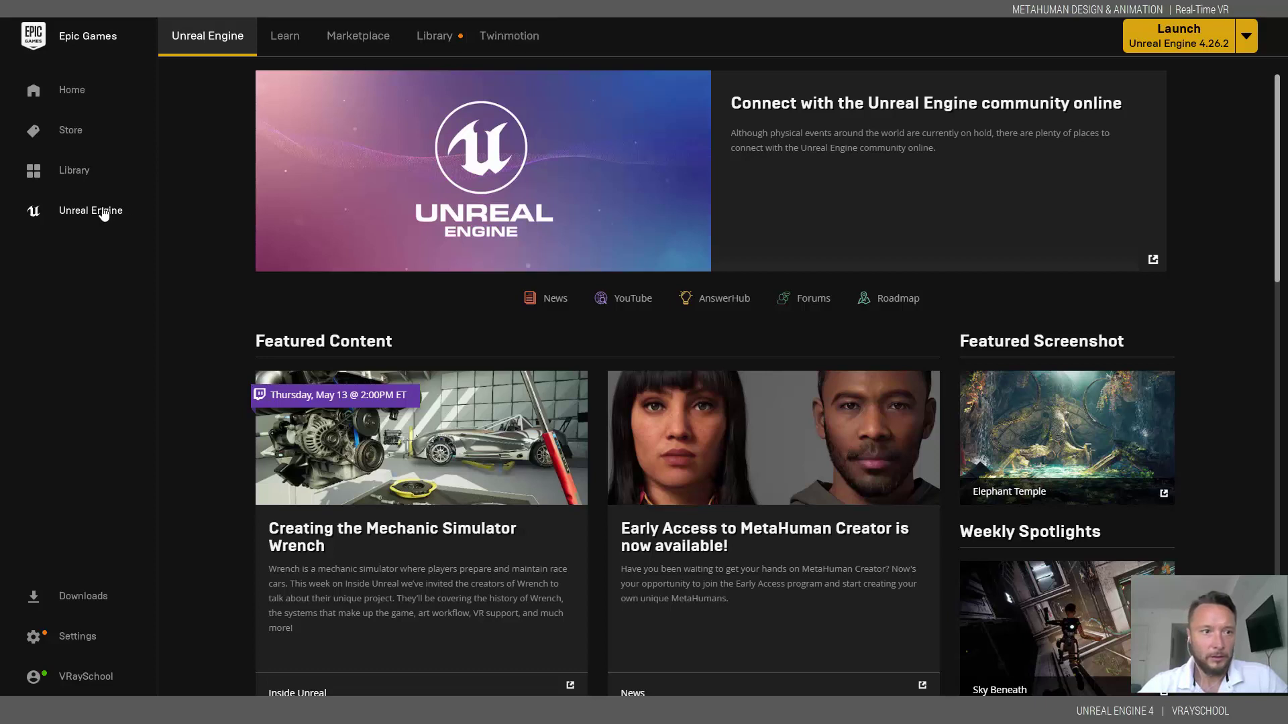
- Search the Marketplace for free 'animation' products and open Strike A Pose - Animation Pack
{"action": "left_click", "coordinate": [347, 51]}
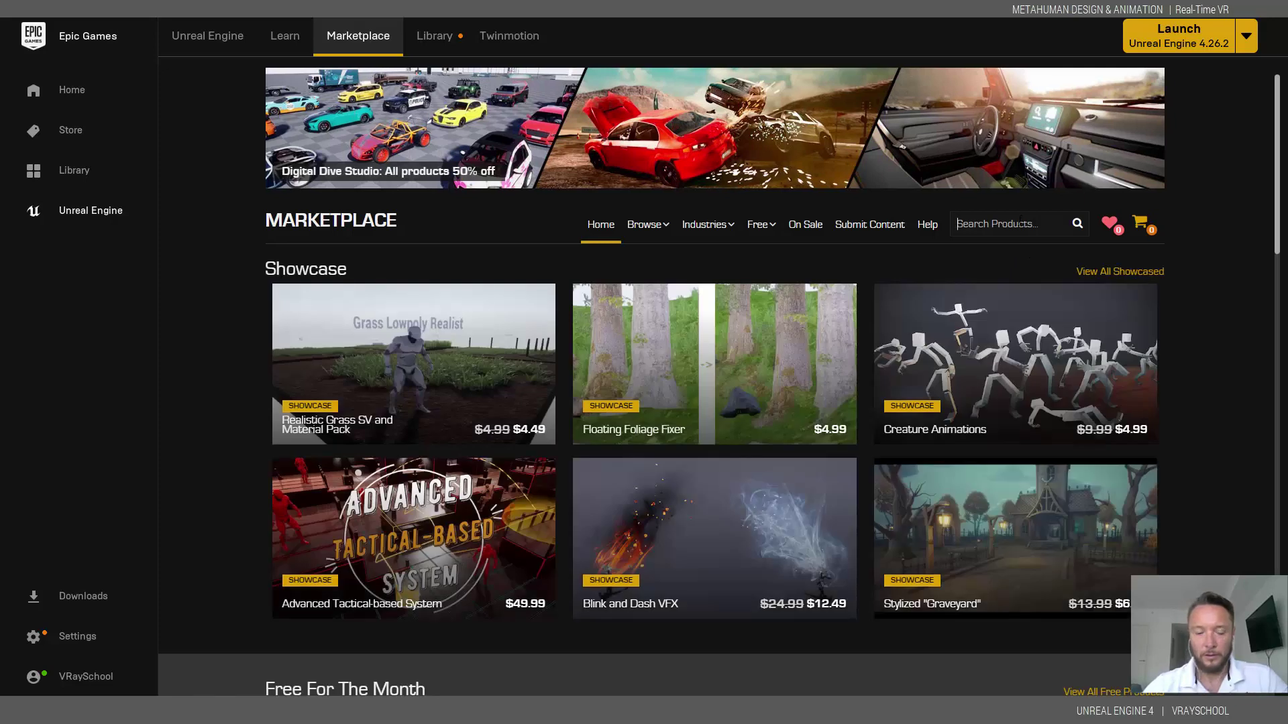
{"action": "left_click", "coordinate": [1020, 221]}
{"action": "type", "text": "animation"}
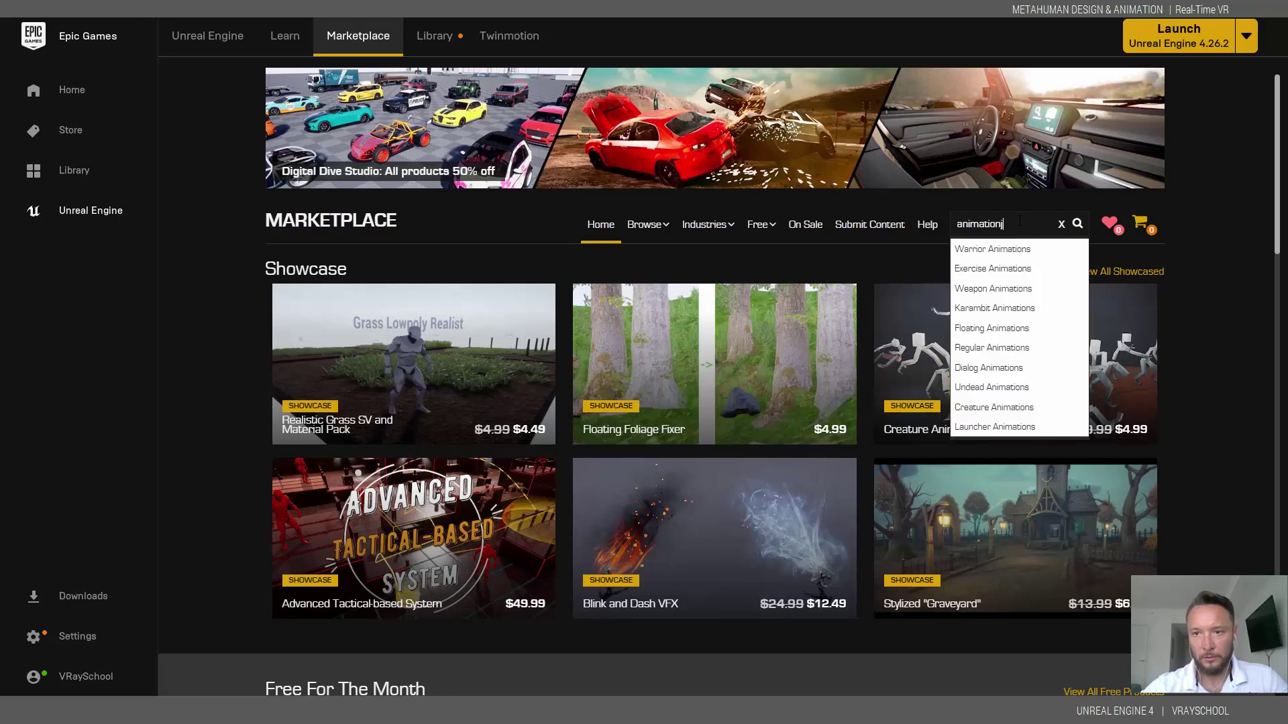
{"action": "key", "text": "Return"}
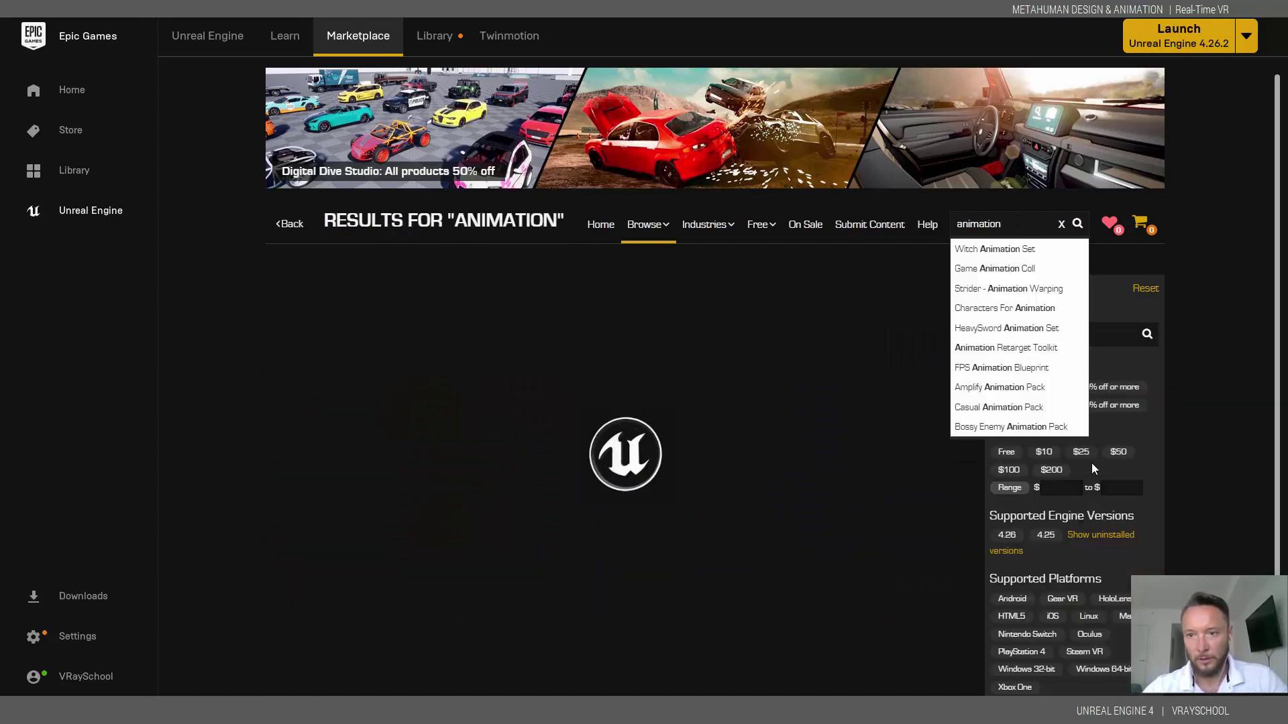
{"action": "left_click", "coordinate": [1004, 454]}
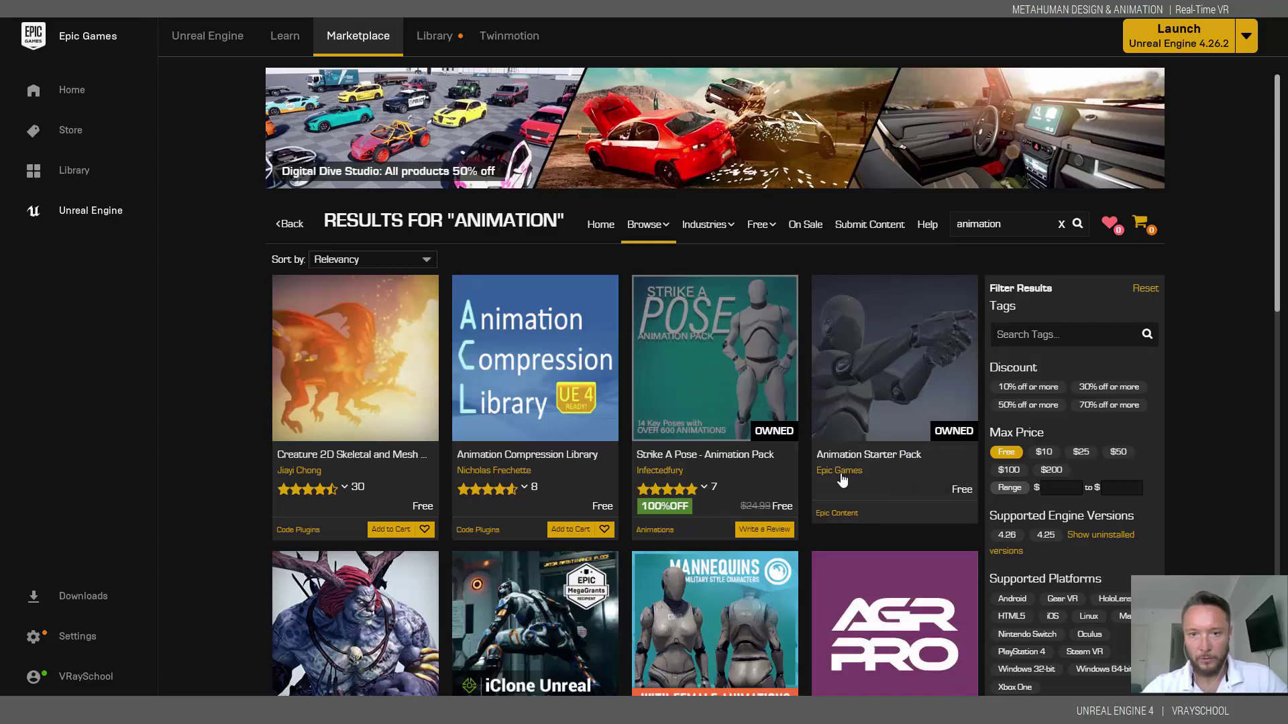
{"action": "left_click", "coordinate": [696, 416]}
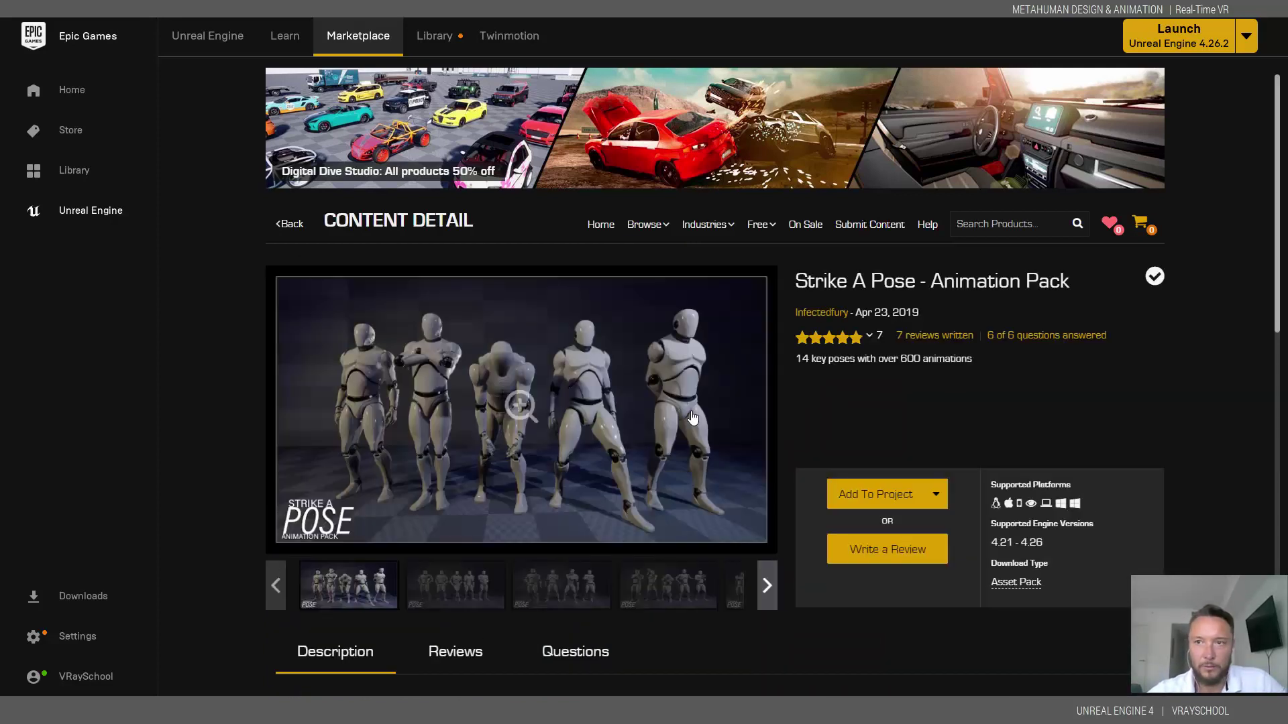
- Add the Strike A Pose - Animation Pack to the Woman project
{"action": "left_click", "coordinate": [930, 493]}
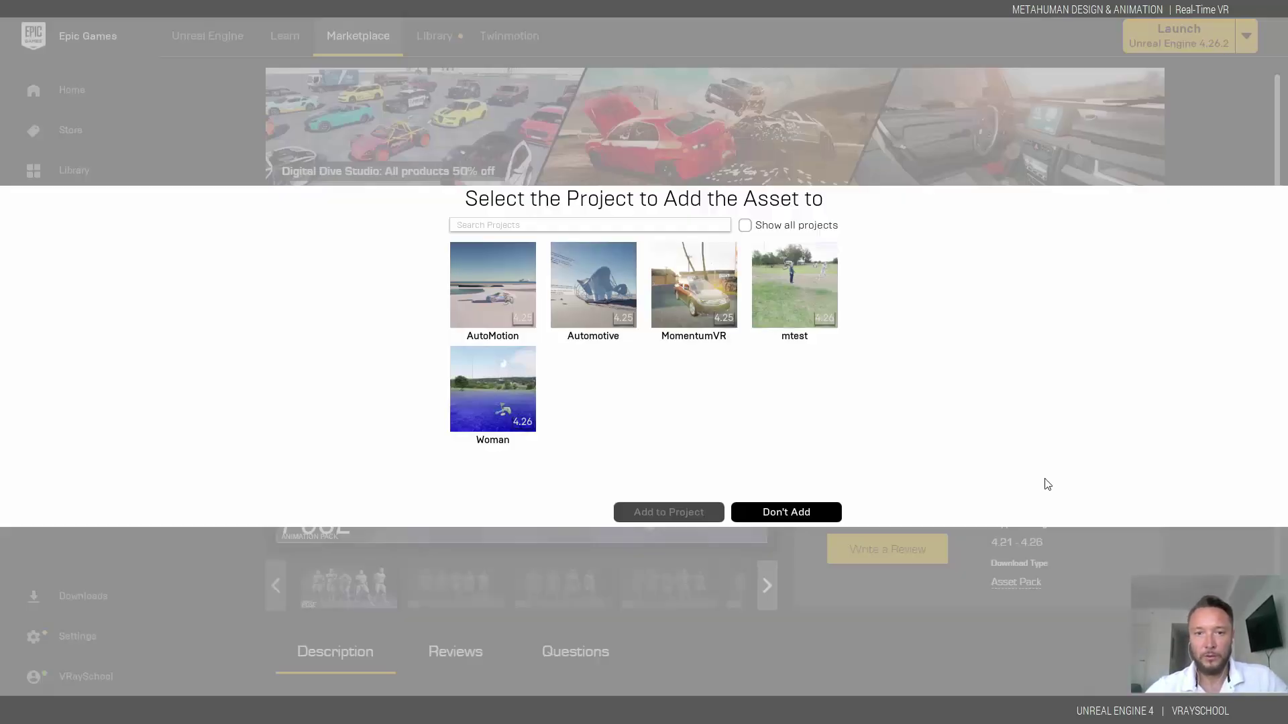
{"action": "left_click", "coordinate": [497, 386]}
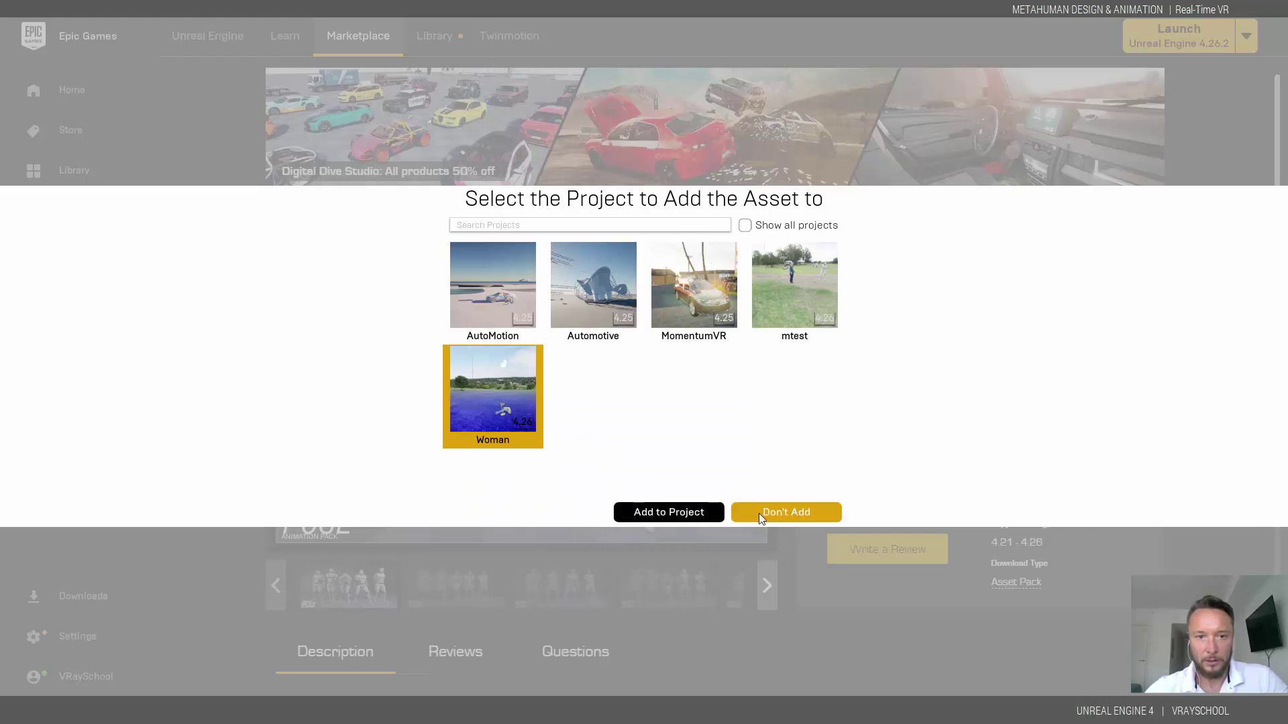
{"action": "left_click", "coordinate": [675, 512]}
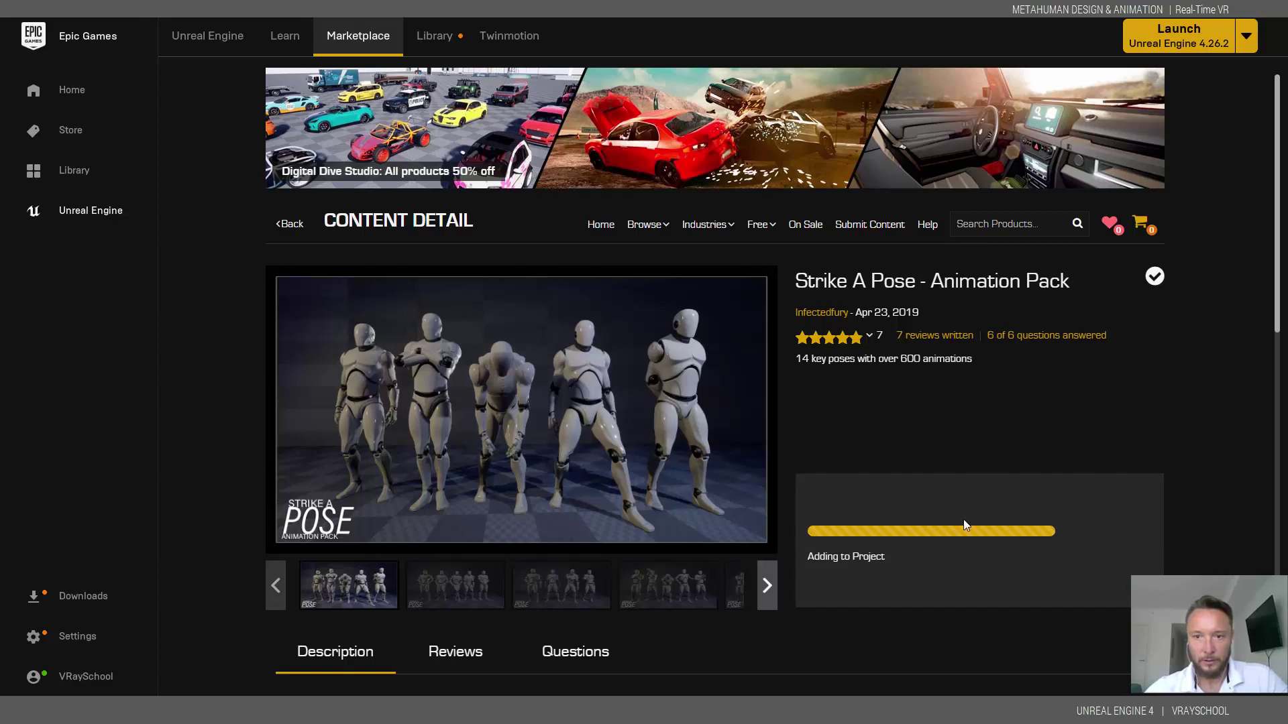
- Browse the pack's gallery images while the installation finishes
{"action": "scroll", "coordinate": [963, 526], "scroll_direction": "down", "scroll_amount": 1}
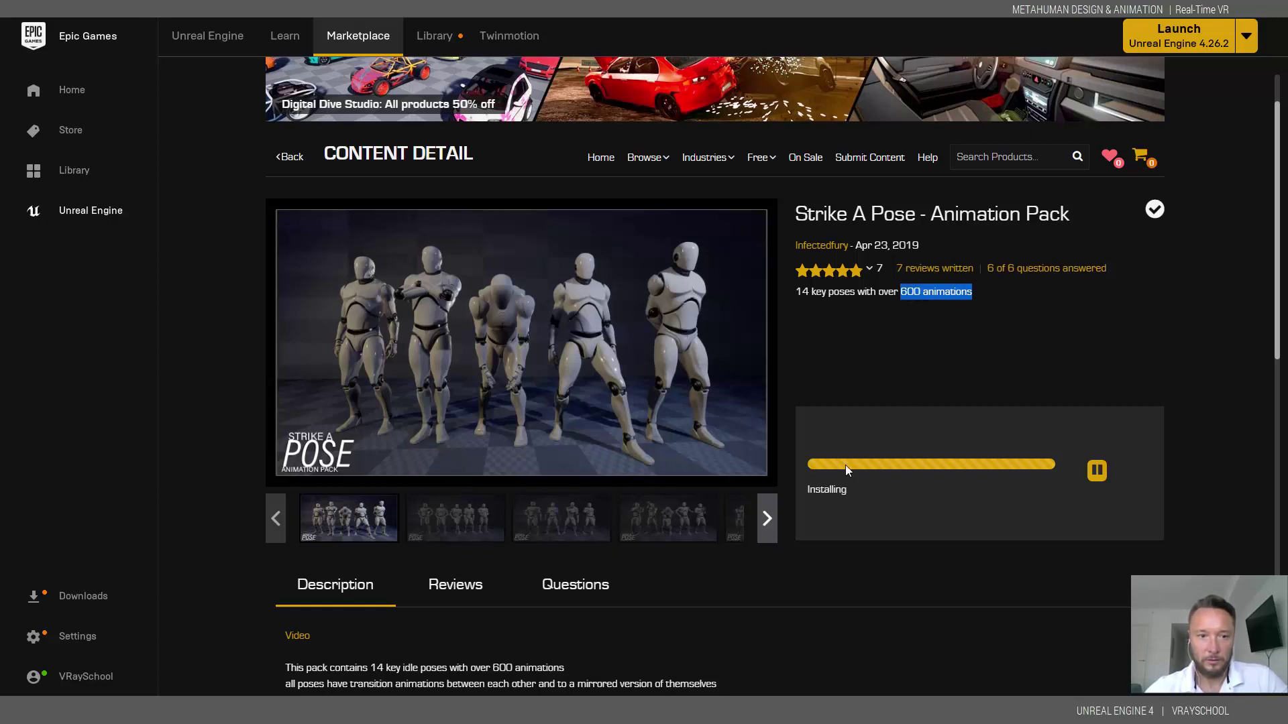
{"action": "left_click", "coordinate": [435, 535]}
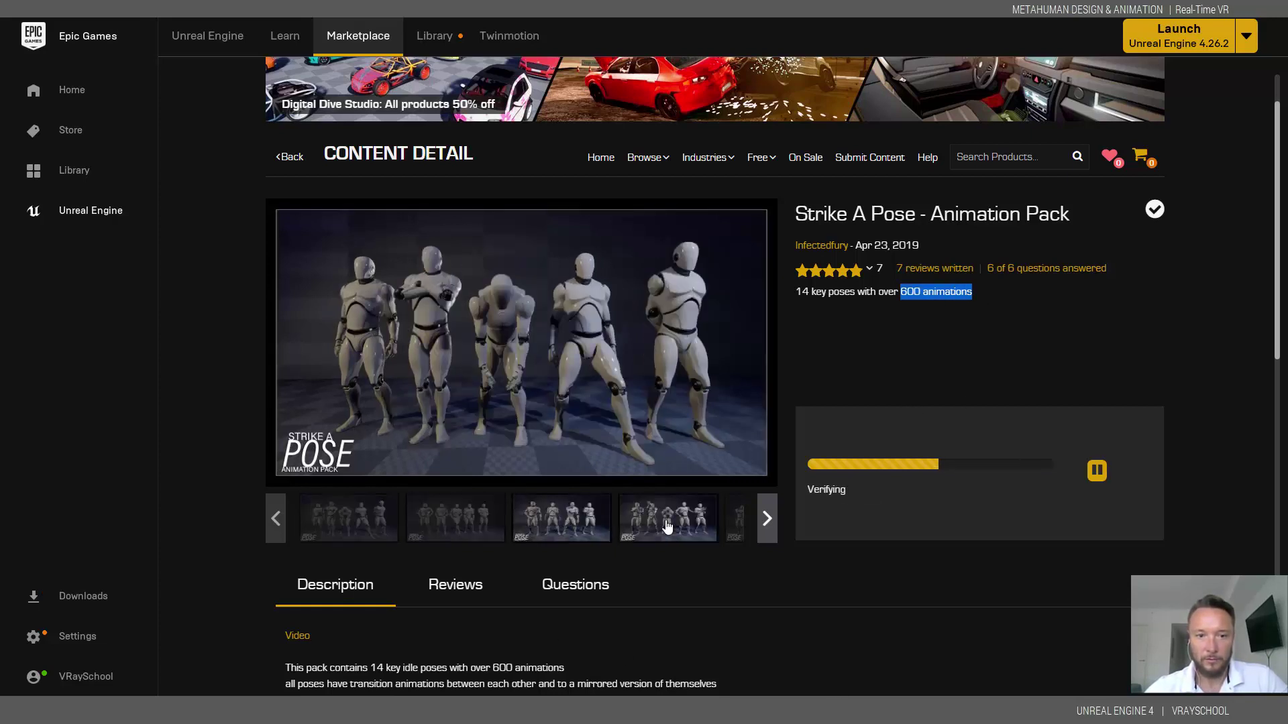
{"action": "left_click", "coordinate": [730, 521]}
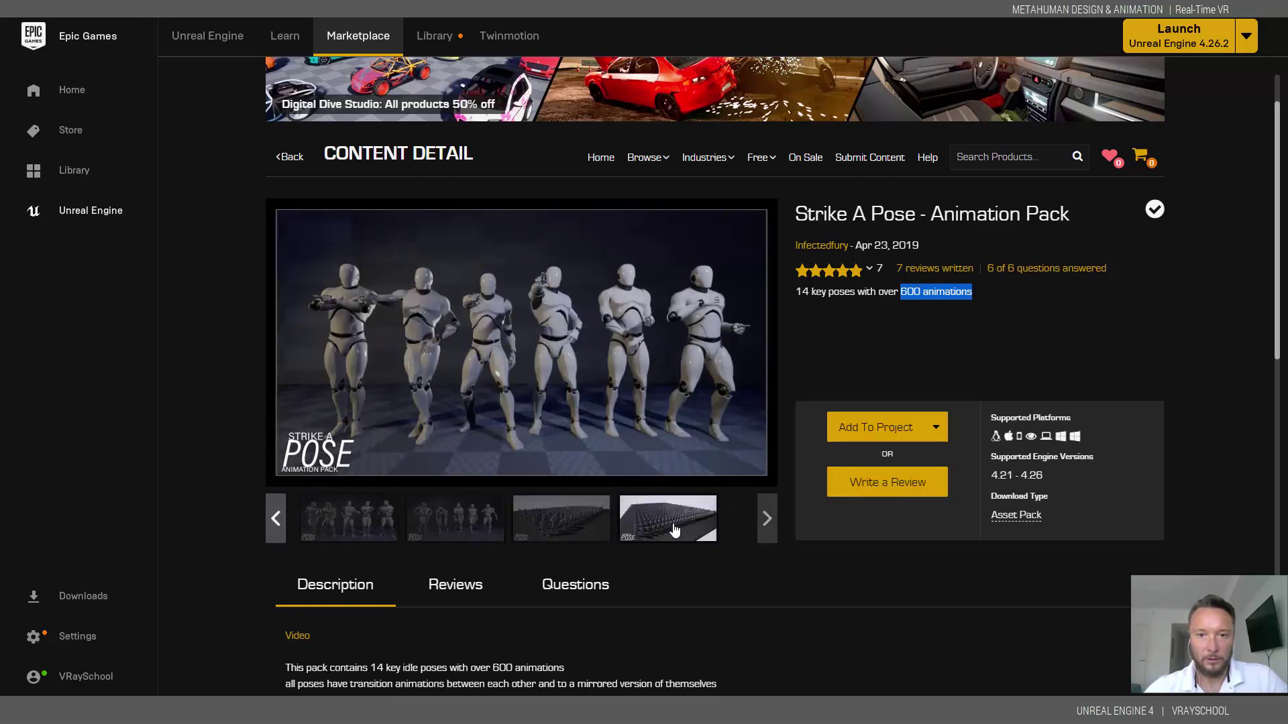
{"action": "left_click", "coordinate": [593, 526]}
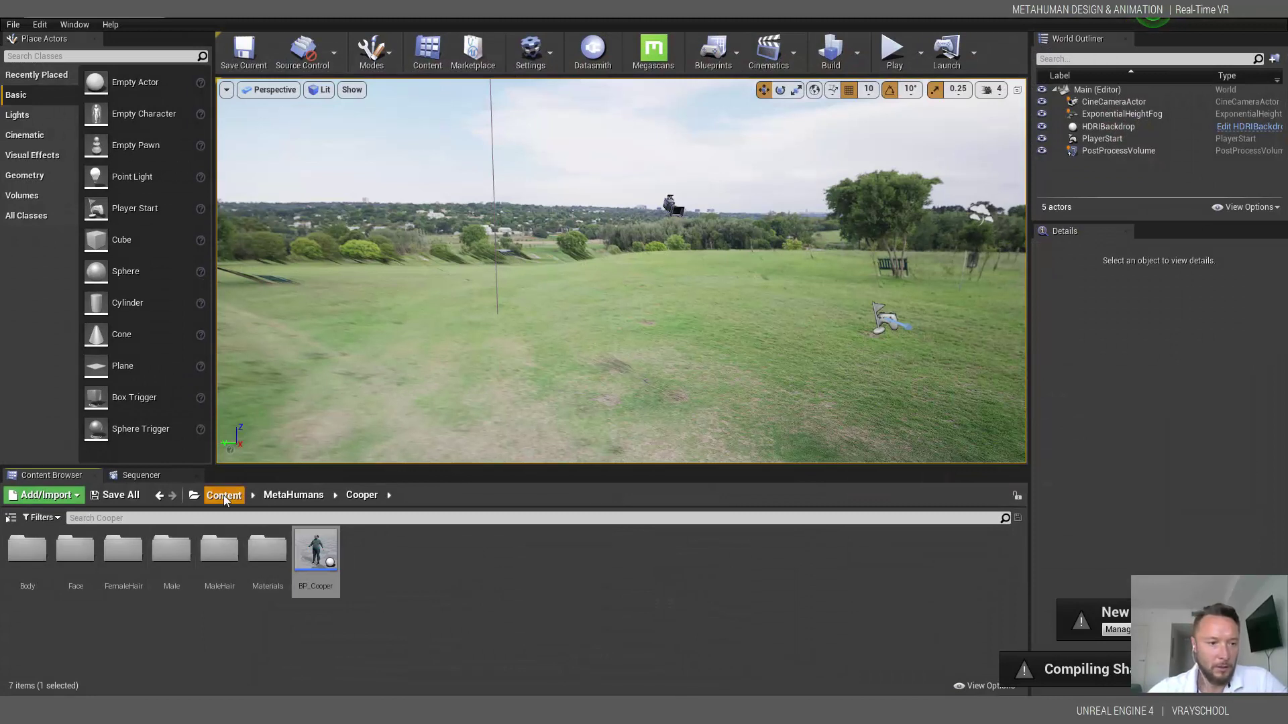
- Place the Pose11walk animation from PoseAnimations > Animations > Walks into the level
{"action": "left_click", "coordinate": [225, 497]}
{"action": "left_click", "coordinate": [76, 554]}
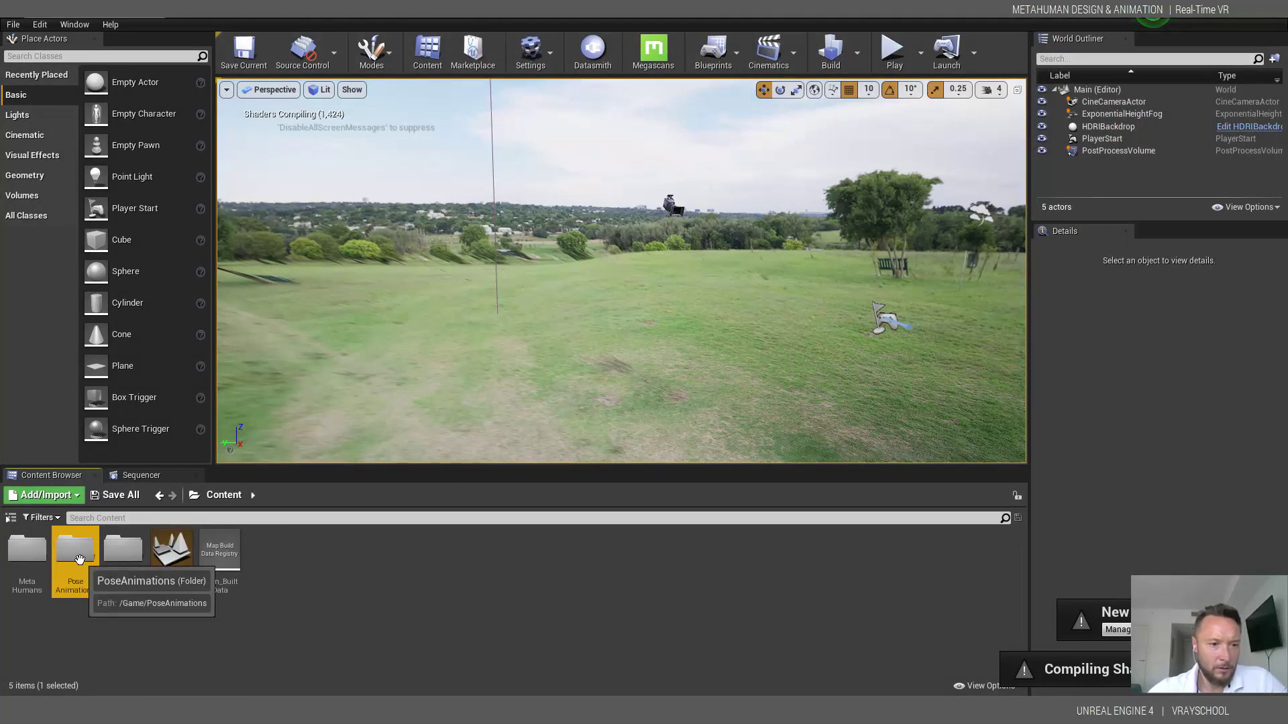
{"action": "double_click", "coordinate": [78, 559]}
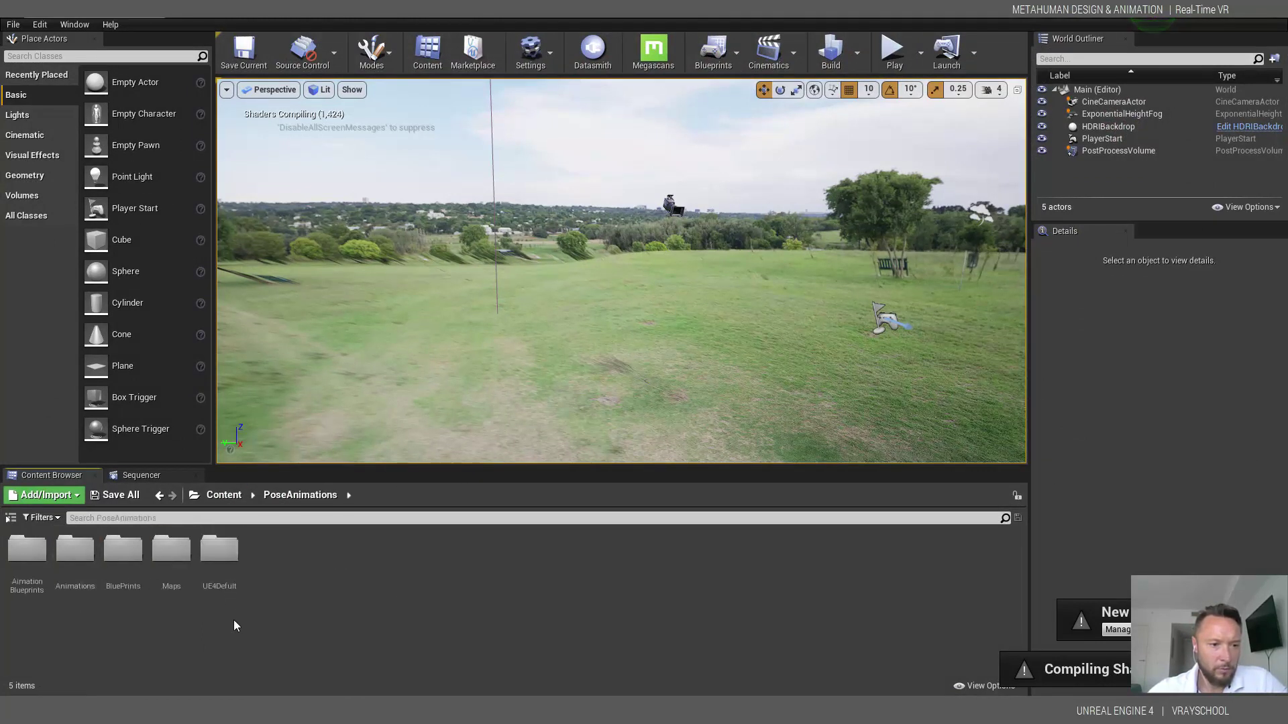
{"action": "double_click", "coordinate": [75, 552]}
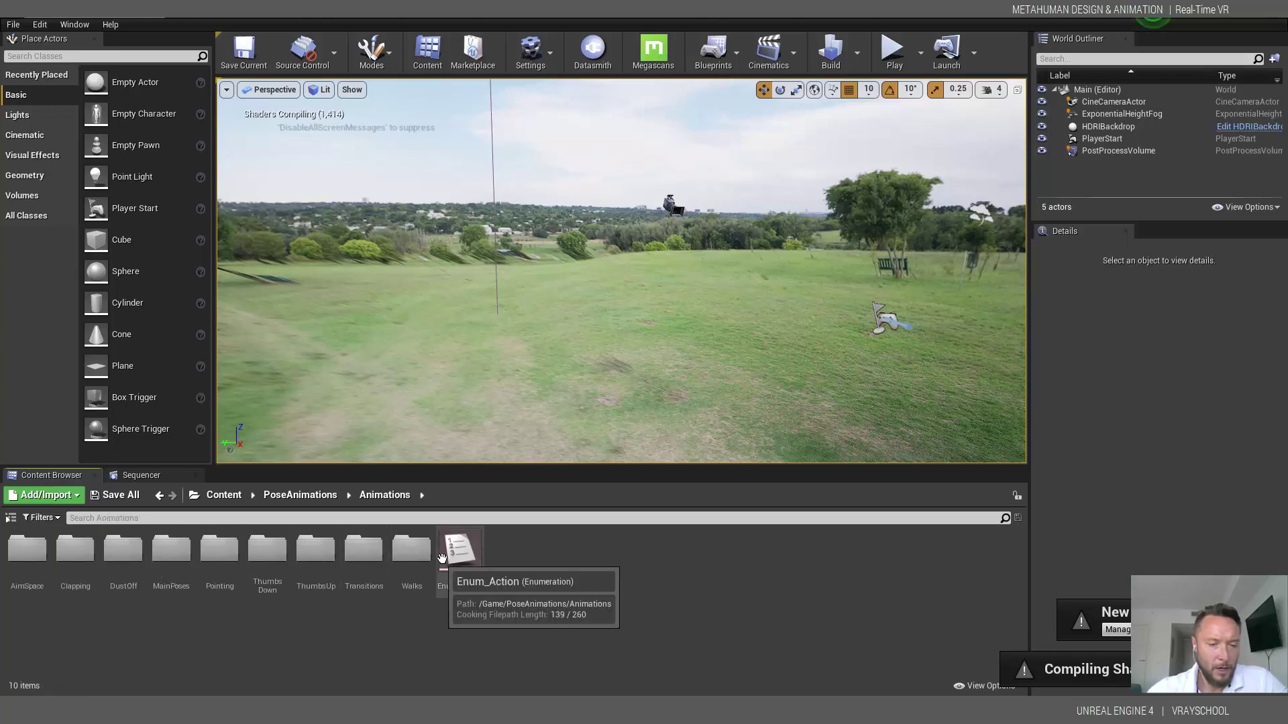
{"action": "double_click", "coordinate": [412, 550]}
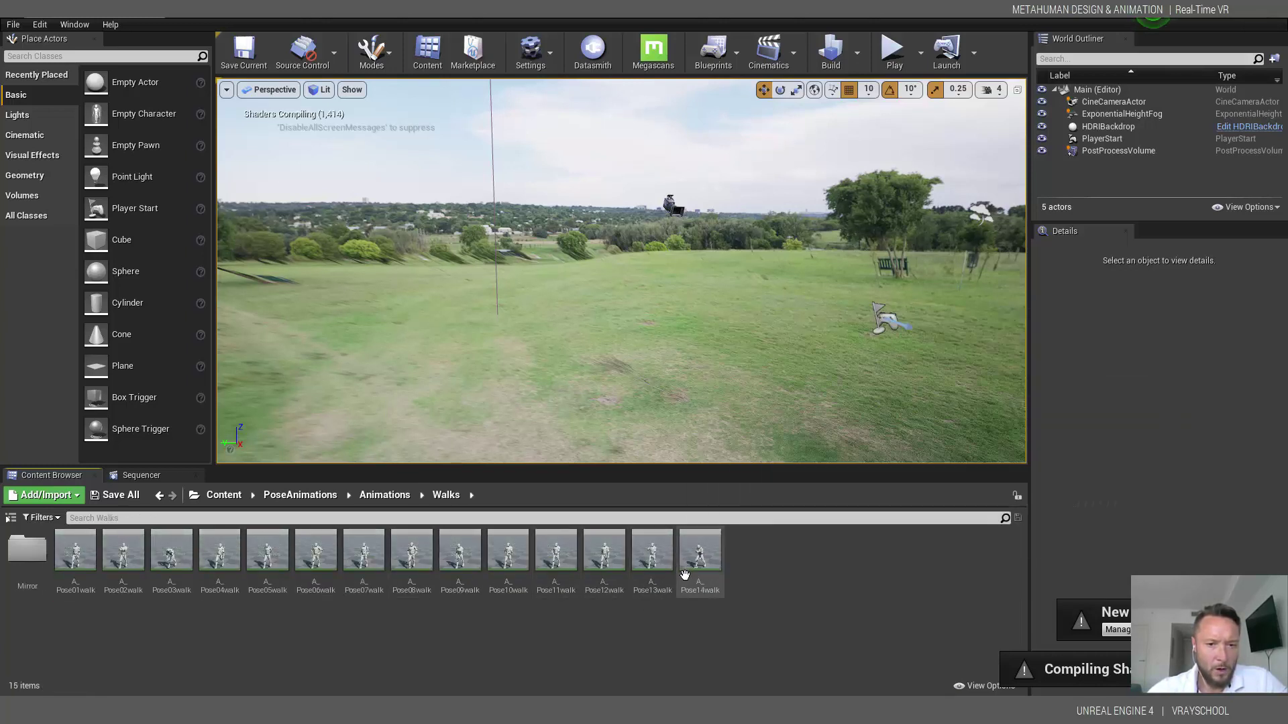
{"action": "left_click", "coordinate": [556, 553]}
{"action": "left_click_drag", "start_coordinate": [572, 486], "coordinate": [609, 357]}
- Play-test the level to watch the mannequin walk, then return to editing
{"action": "left_click", "coordinate": [895, 51]}
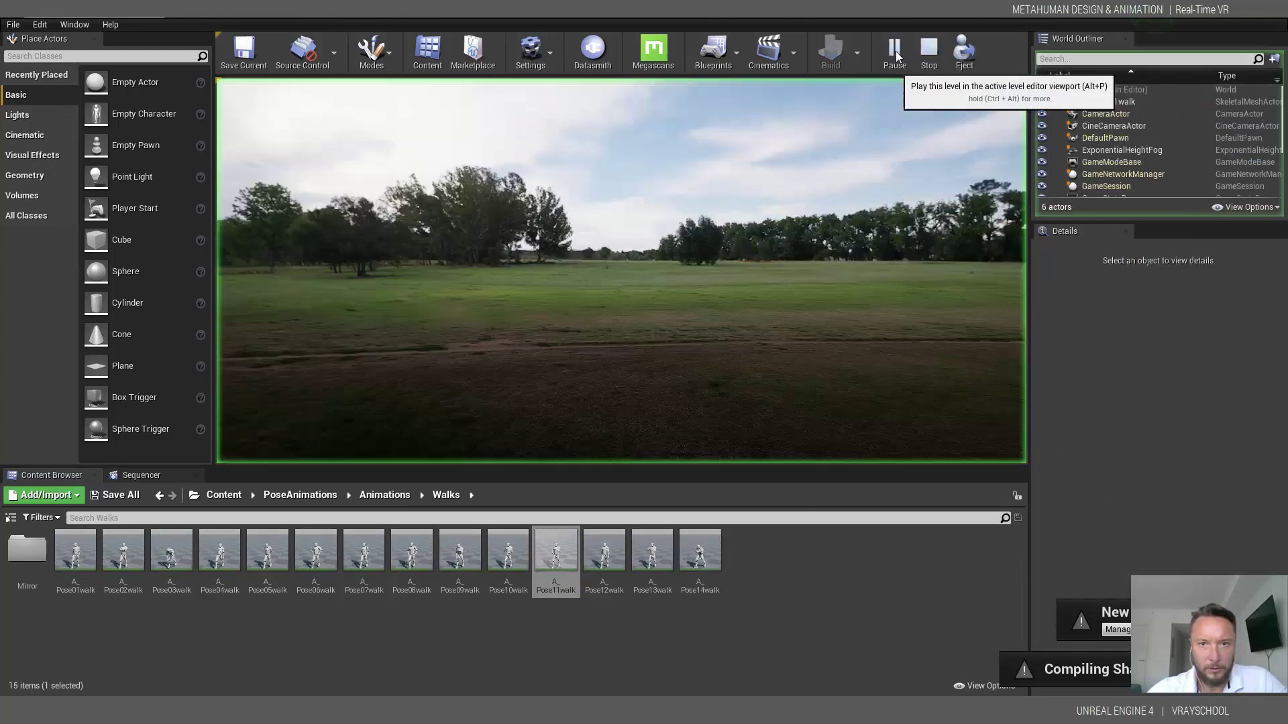
{"action": "left_click", "coordinate": [871, 89]}
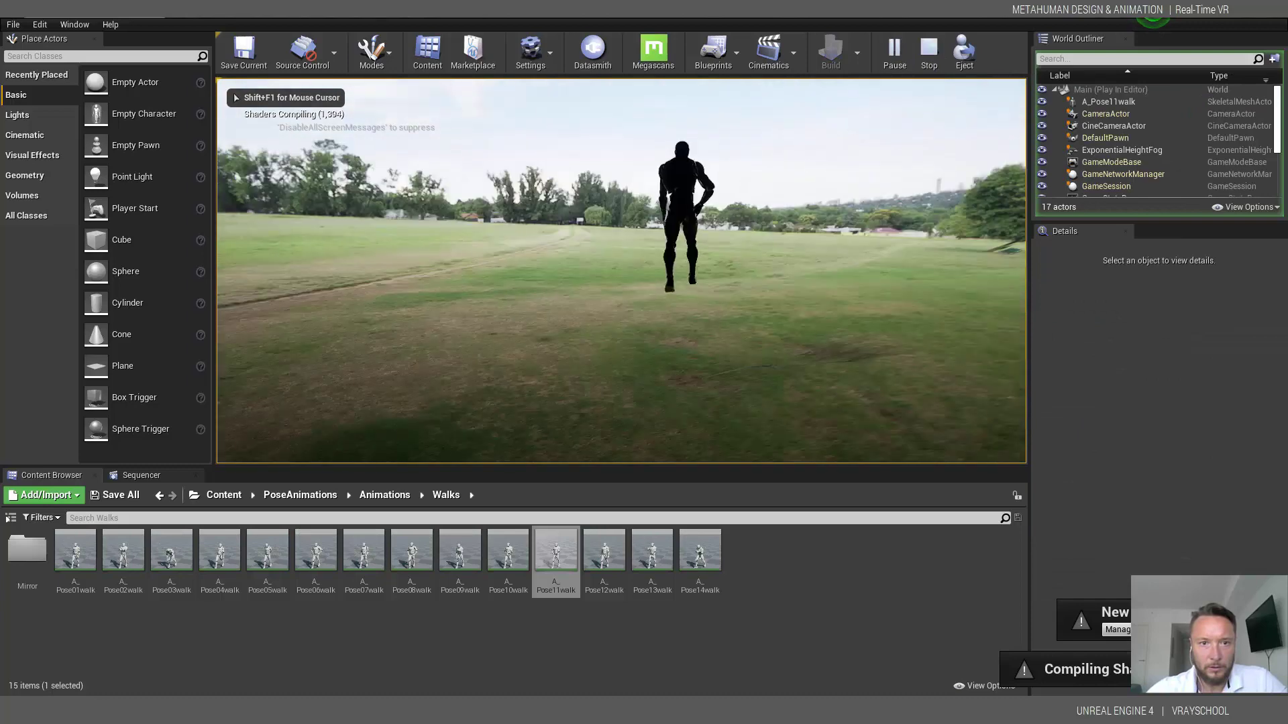
{"action": "key", "text": "w"}
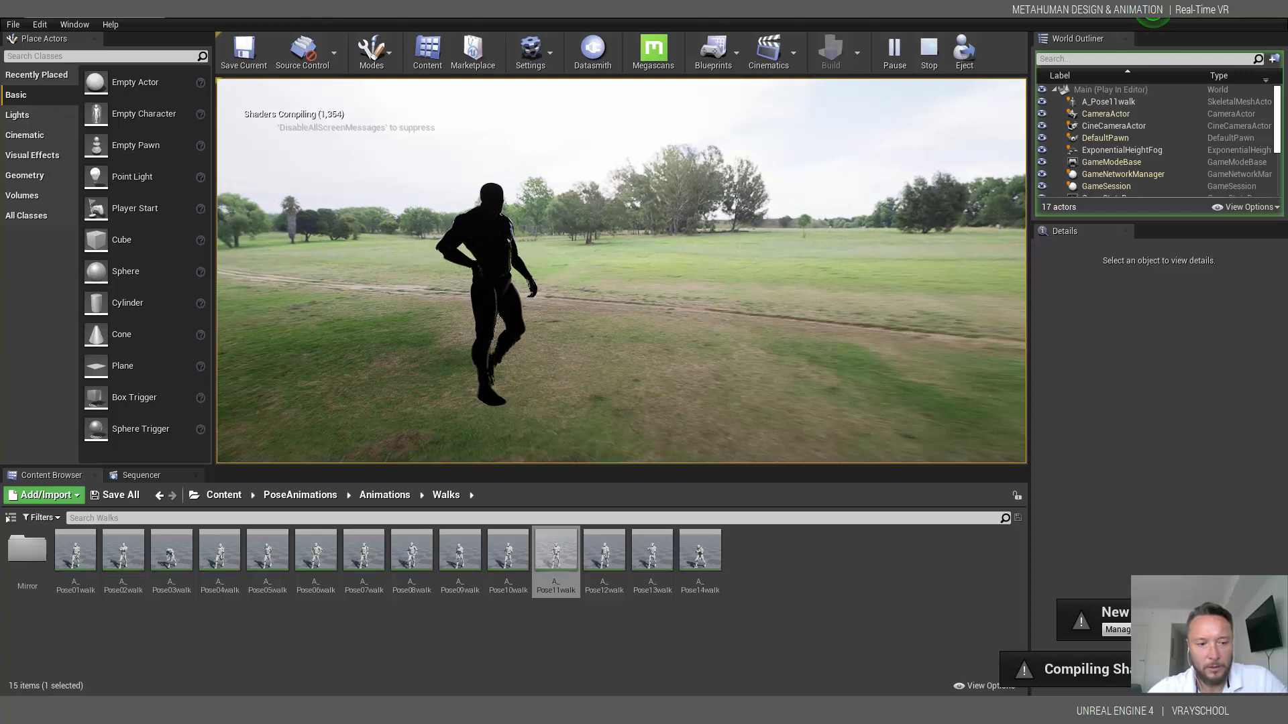
{"action": "key", "text": "Escape"}
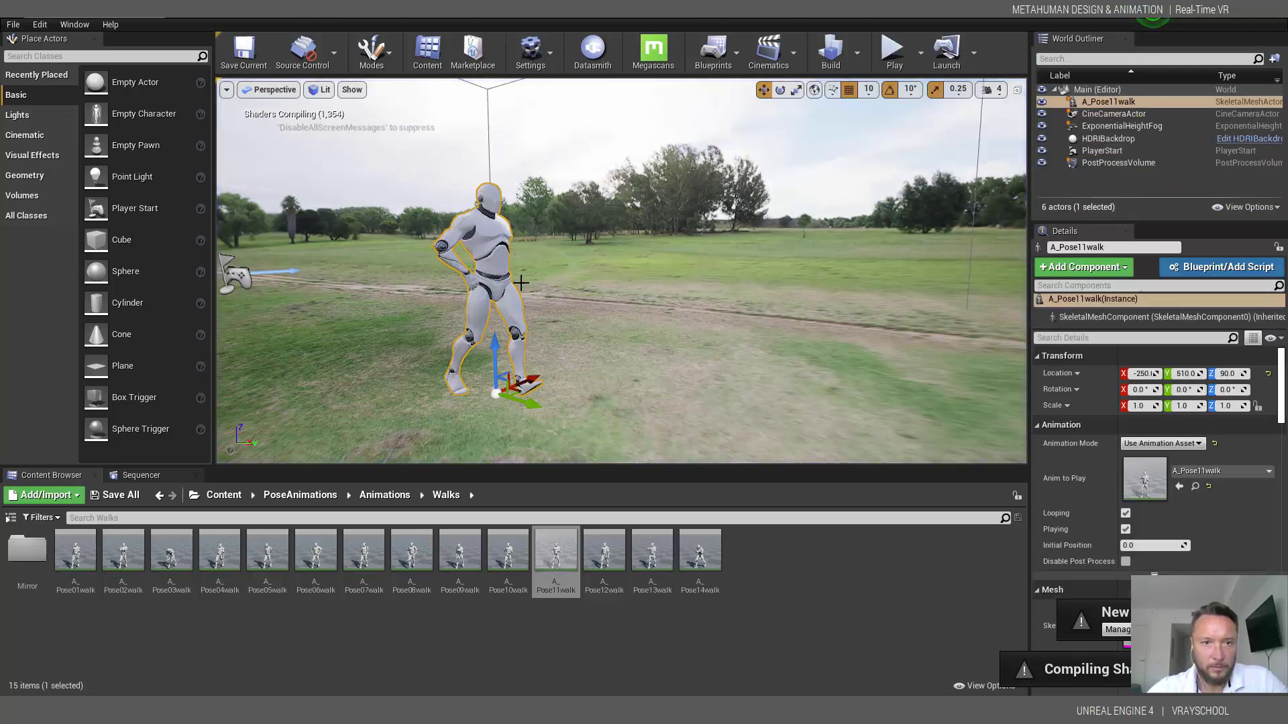
{"action": "right_click", "coordinate": [558, 559]}
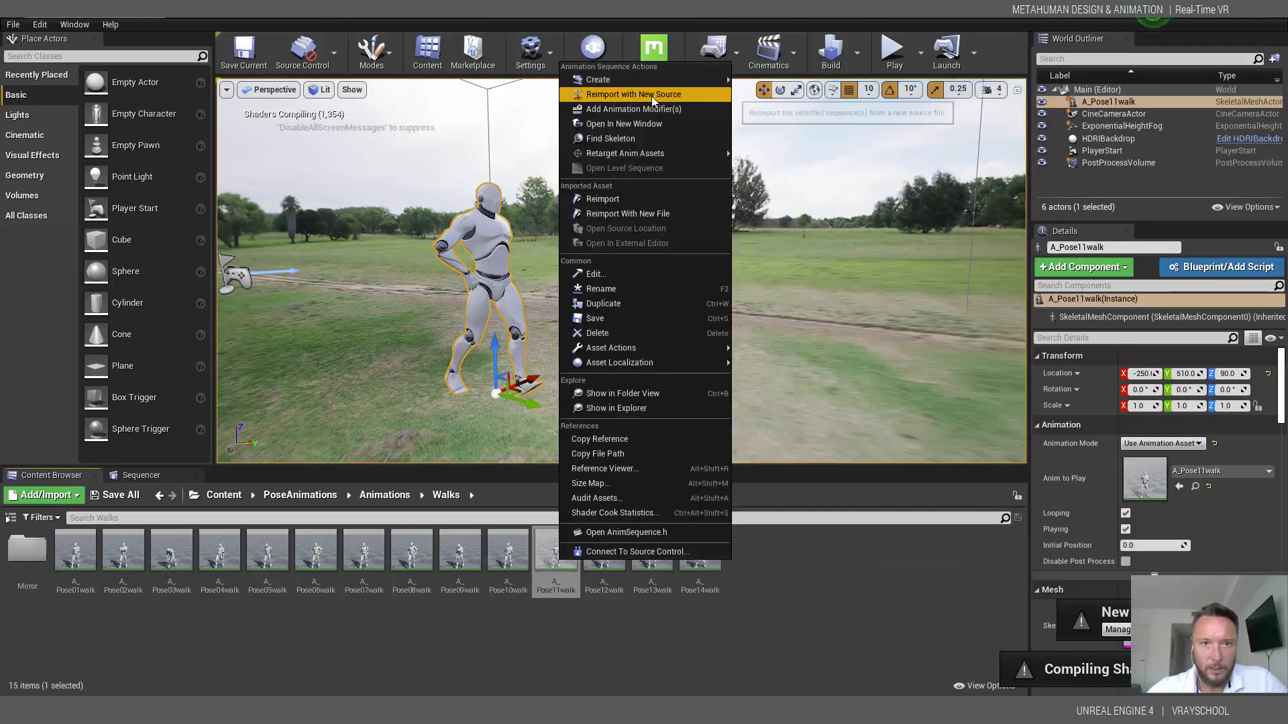
- Open A_Pose11walk, pause its preview, and switch to the UE4_Mannequin skeleton editor
{"action": "double_click", "coordinate": [556, 548]}
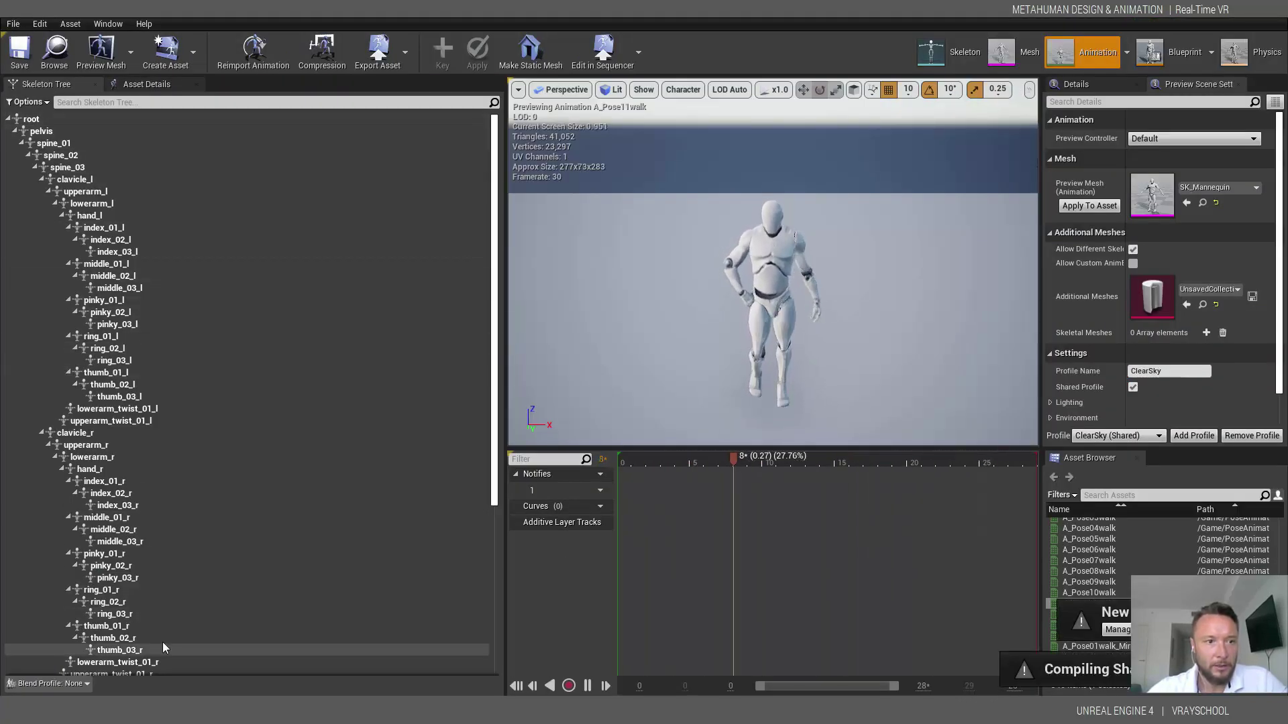
{"action": "scroll", "coordinate": [199, 541], "scroll_direction": "down", "scroll_amount": 8}
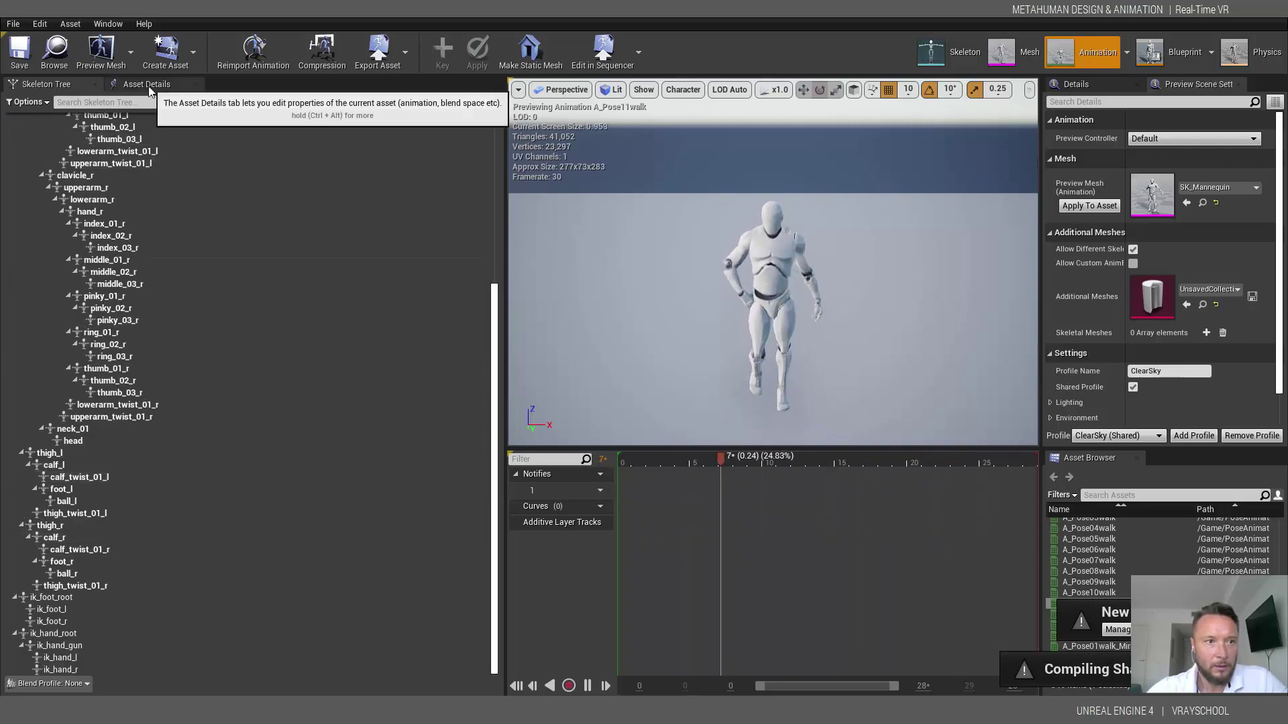
{"action": "left_click", "coordinate": [150, 88]}
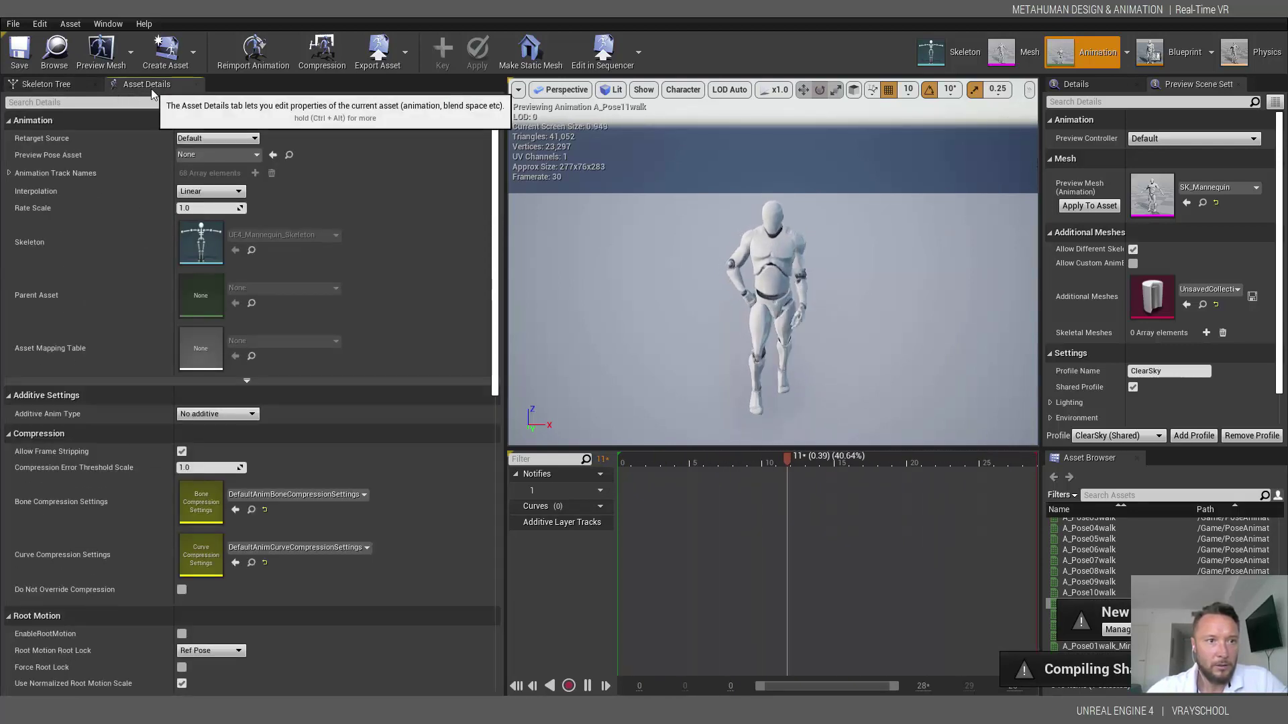
{"action": "left_click", "coordinate": [588, 686]}
{"action": "left_click", "coordinate": [951, 54]}
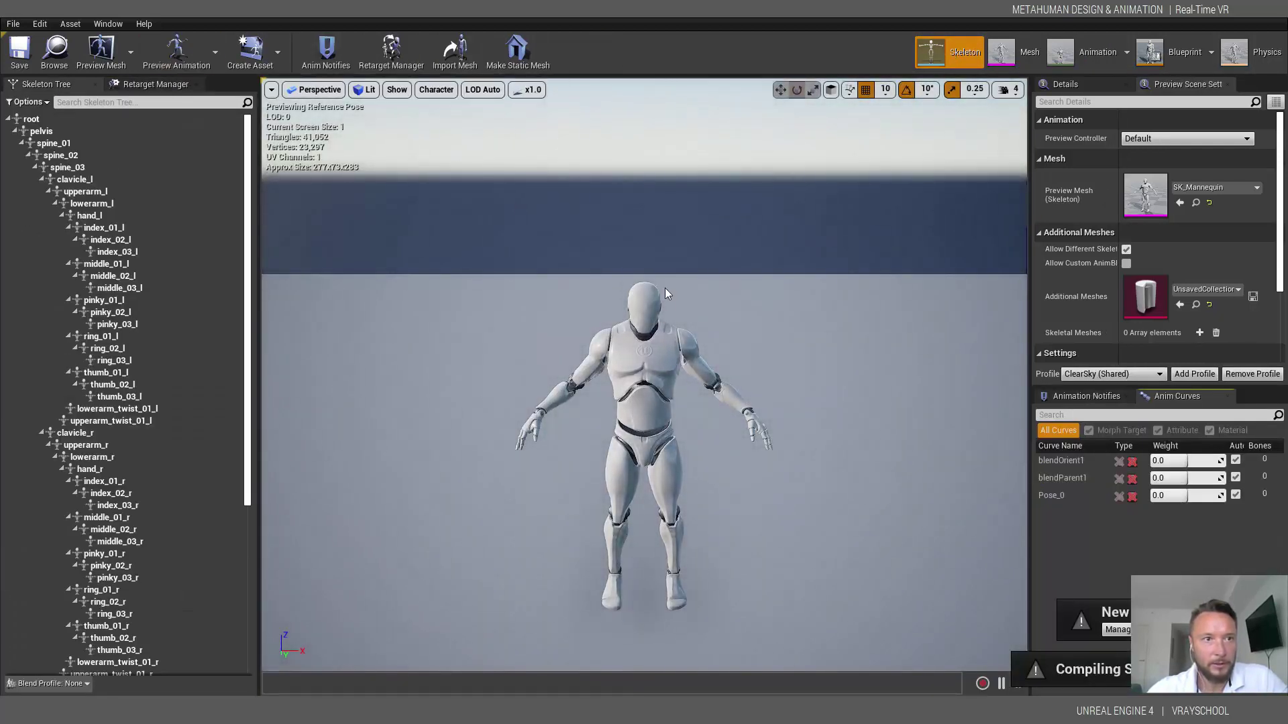
- Assign the Humanoid rig in the Retarget Manager and review its base pose and bone mappings
{"action": "left_click", "coordinate": [126, 24]}
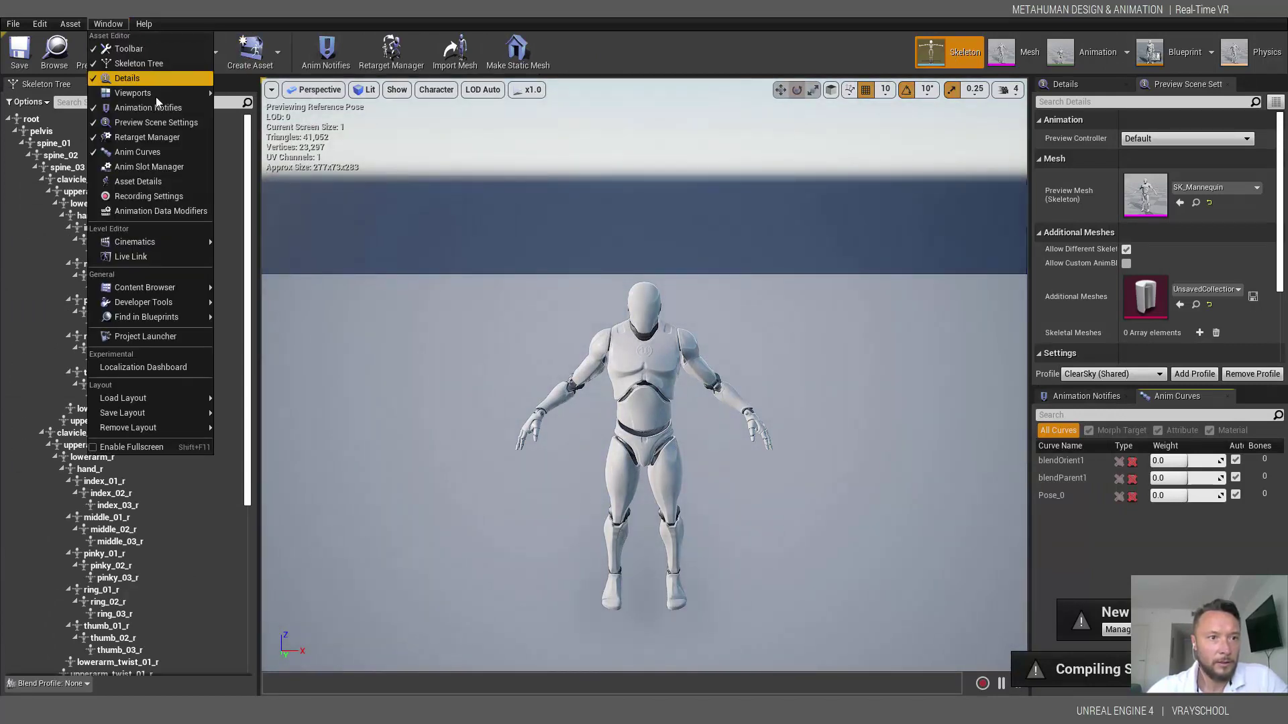
{"action": "left_click", "coordinate": [171, 138]}
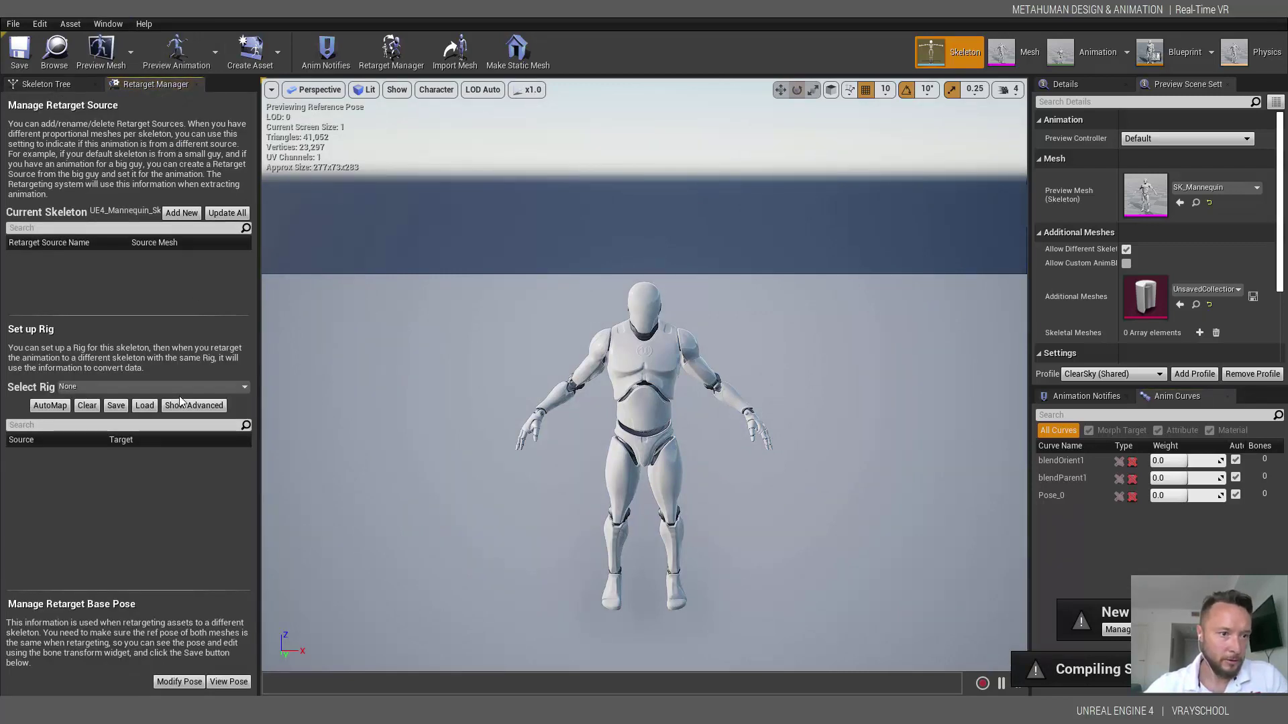
{"action": "left_click", "coordinate": [139, 387]}
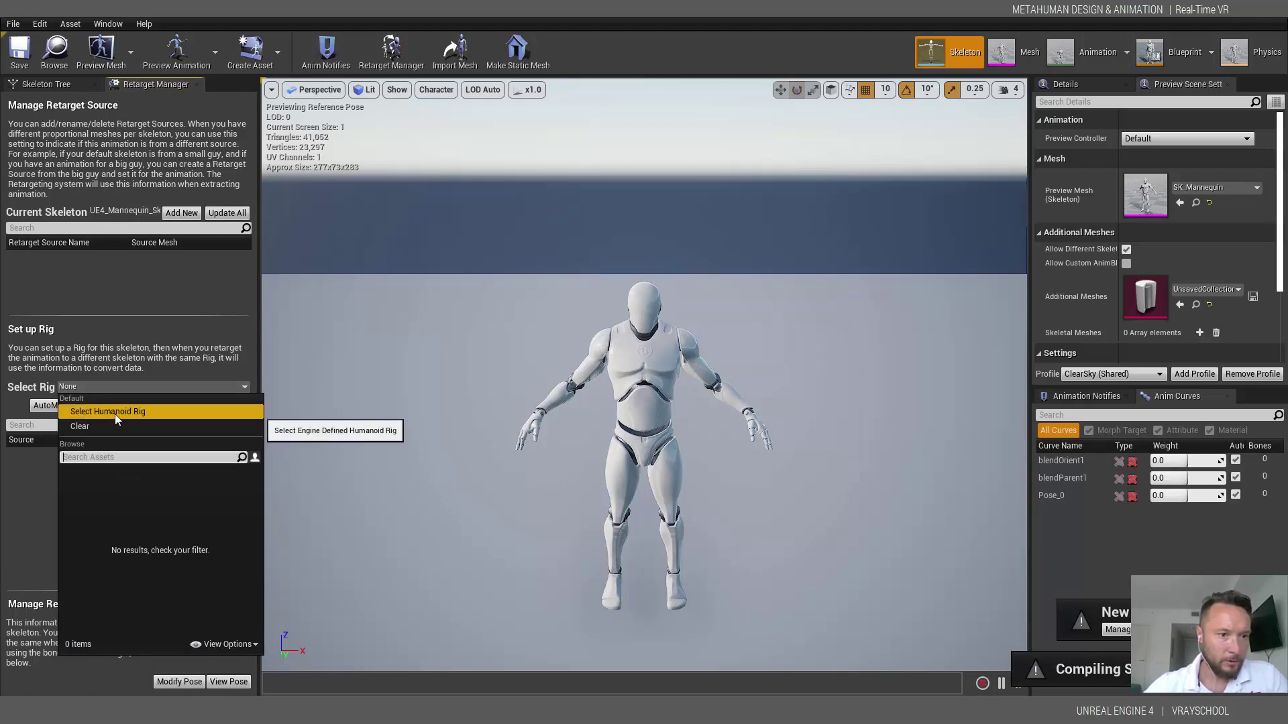
{"action": "left_click", "coordinate": [117, 413]}
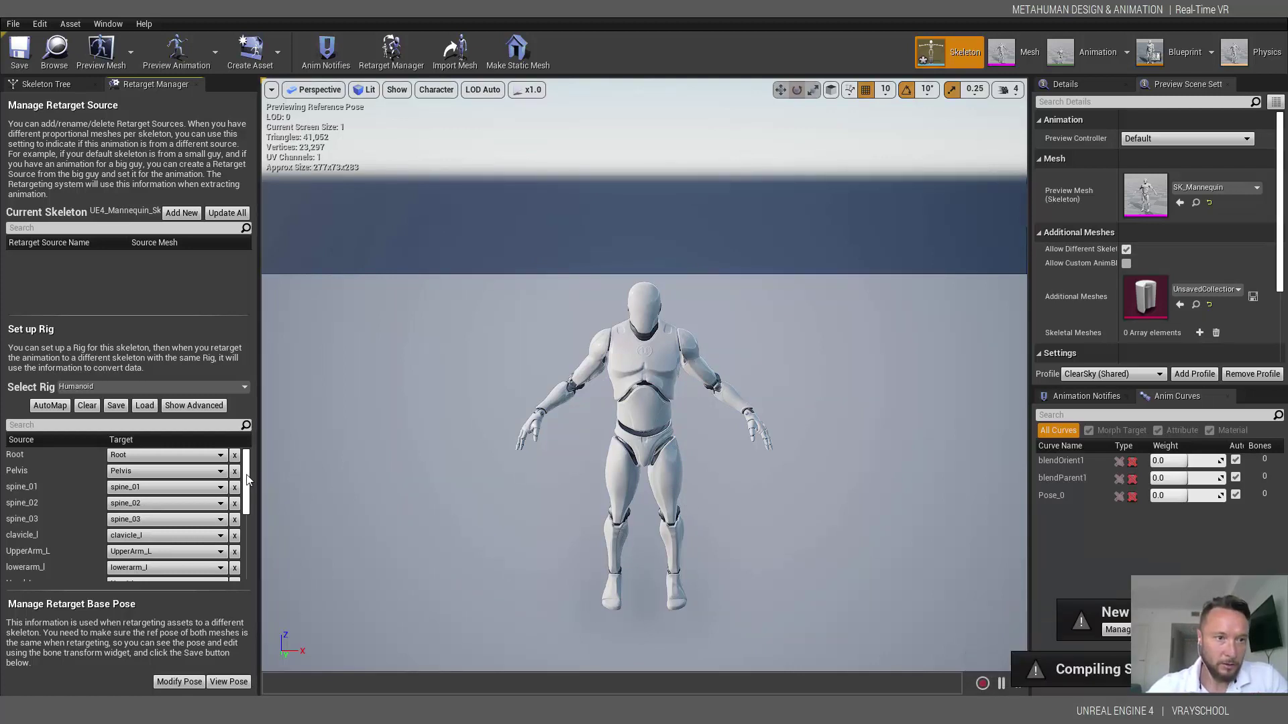
{"action": "left_click_drag", "start_coordinate": [246, 480], "coordinate": [237, 406]}
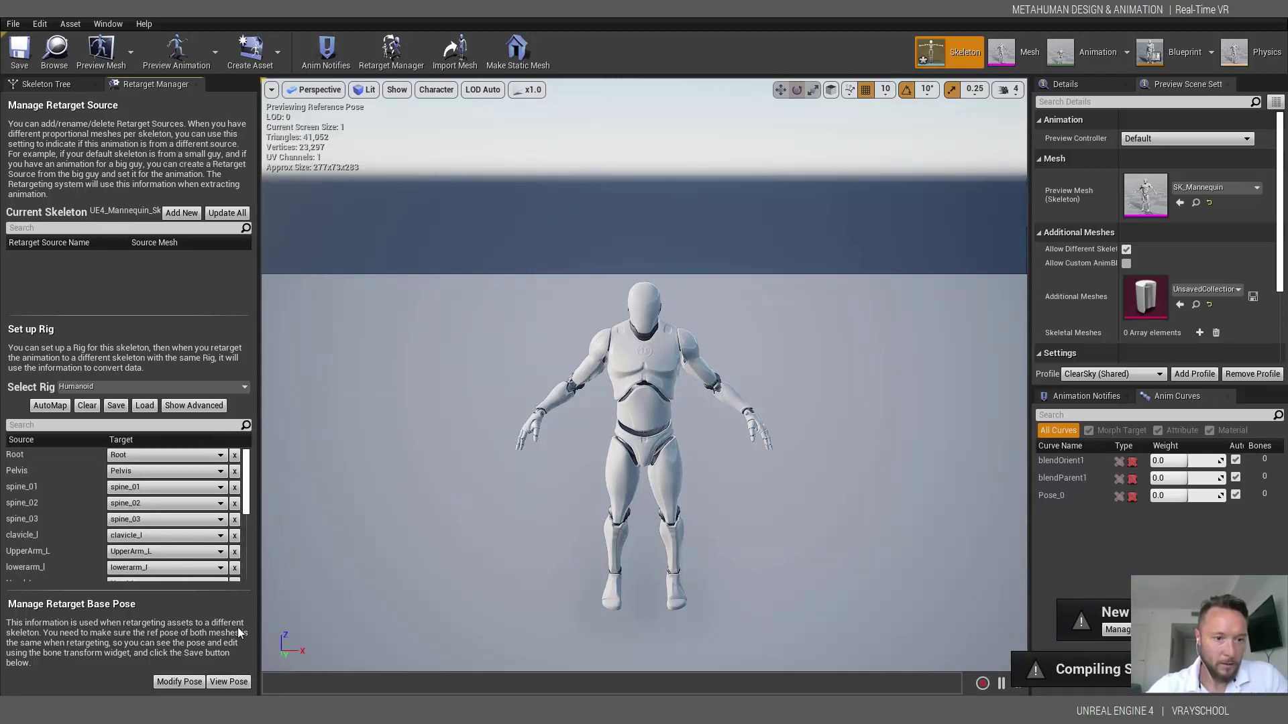
{"action": "left_click", "coordinate": [227, 682]}
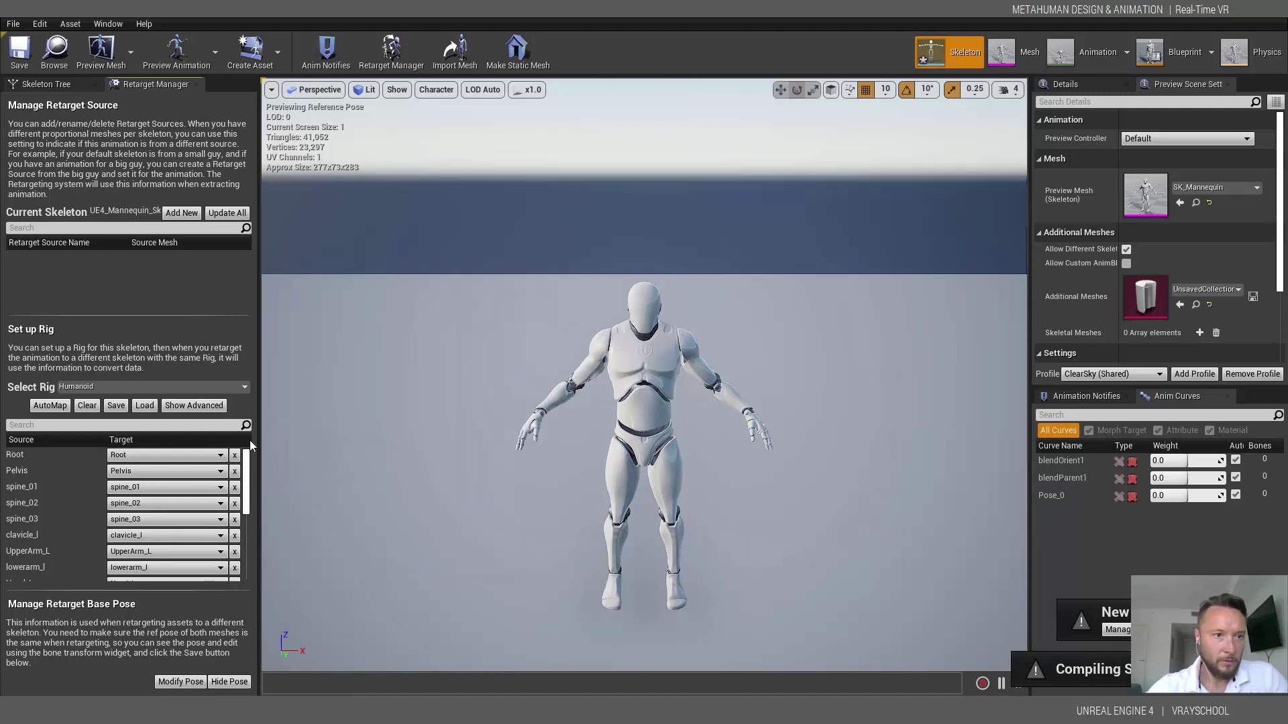
{"action": "left_click", "coordinate": [194, 406]}
{"action": "left_click_drag", "start_coordinate": [251, 462], "coordinate": [254, 578]}
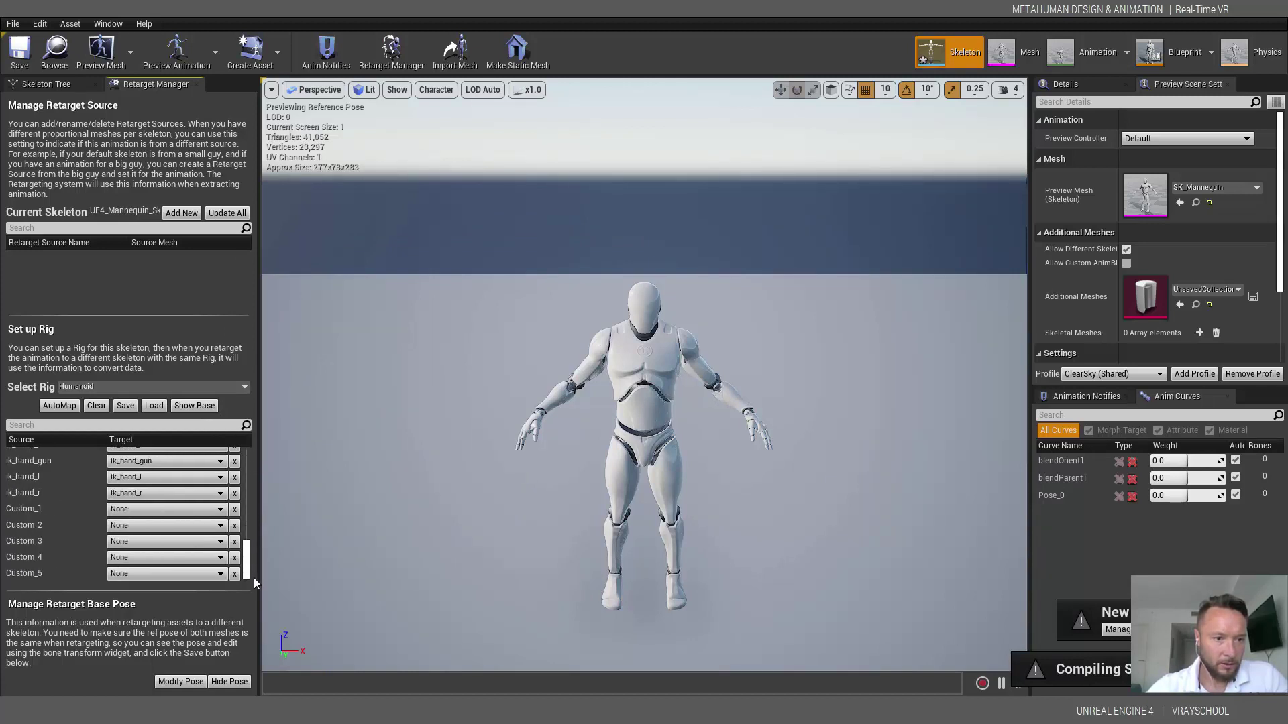
{"action": "scroll", "coordinate": [192, 491], "scroll_direction": "up", "scroll_amount": 4}
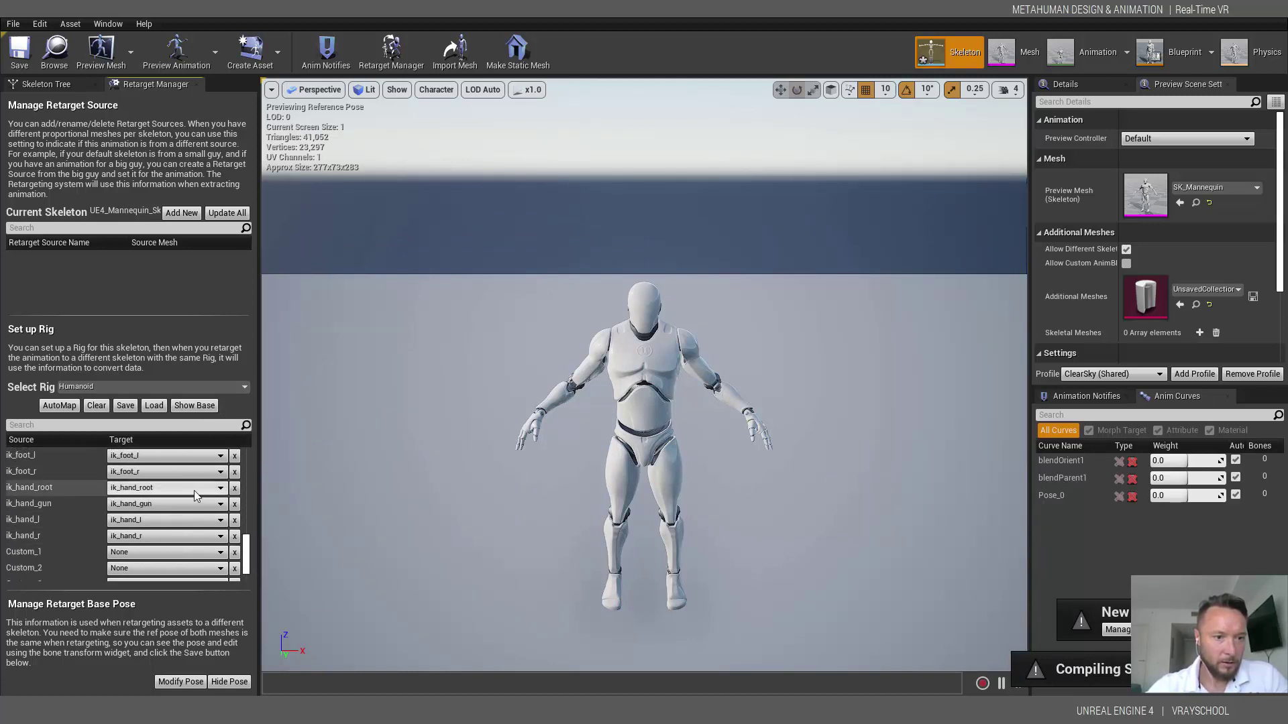
{"action": "left_click", "coordinate": [45, 84]}
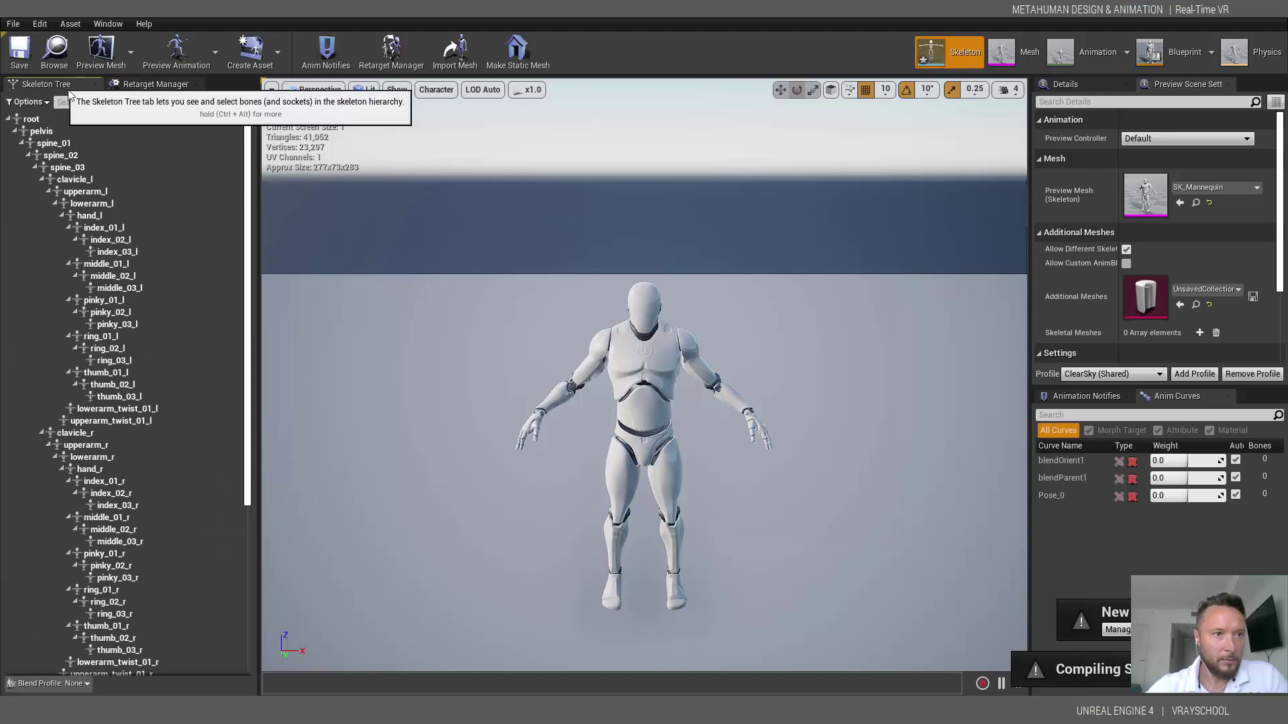
- Show the translation retargeting setting for each bone in the skeleton tree
{"action": "left_click", "coordinate": [49, 120]}
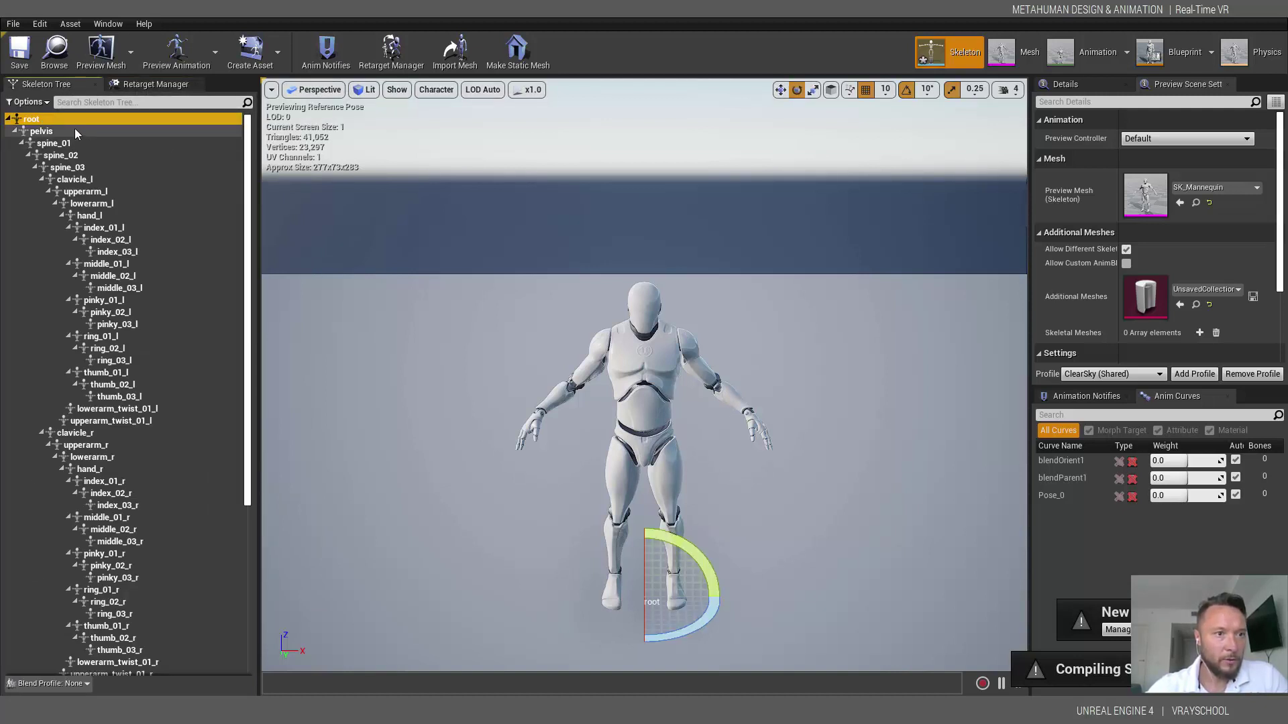
{"action": "left_click", "coordinate": [39, 102]}
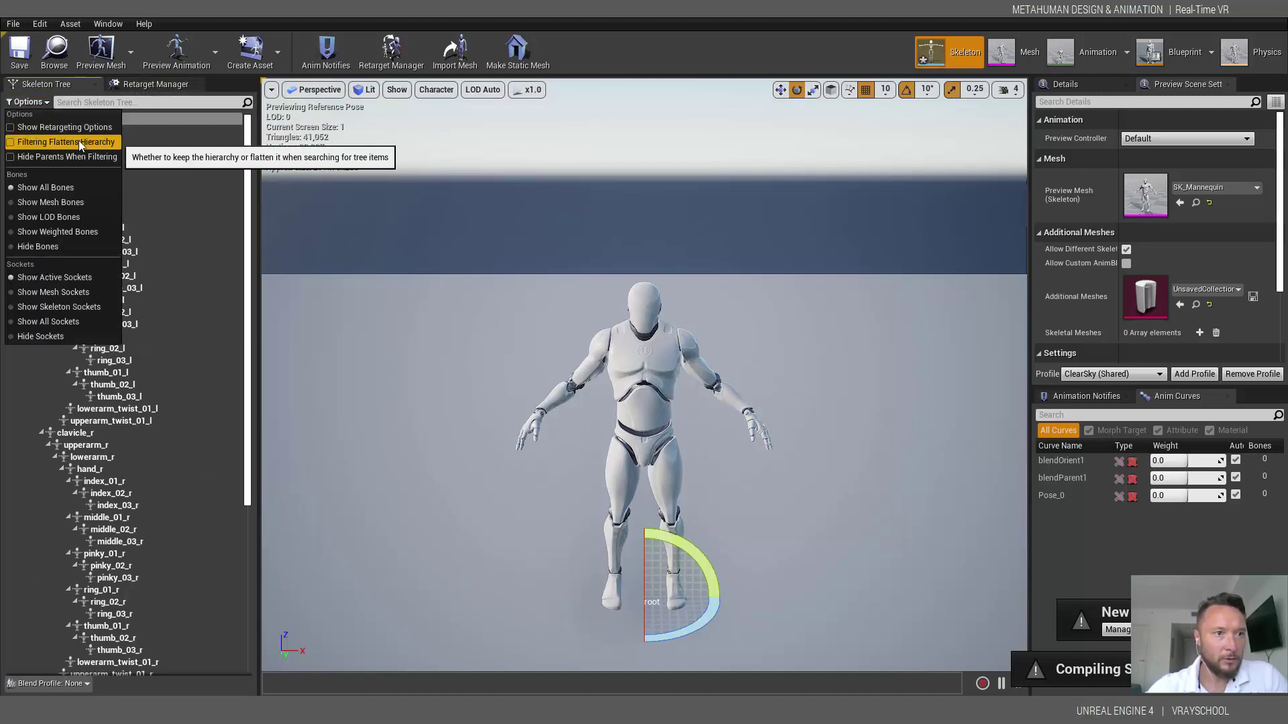
{"action": "left_click", "coordinate": [86, 131]}
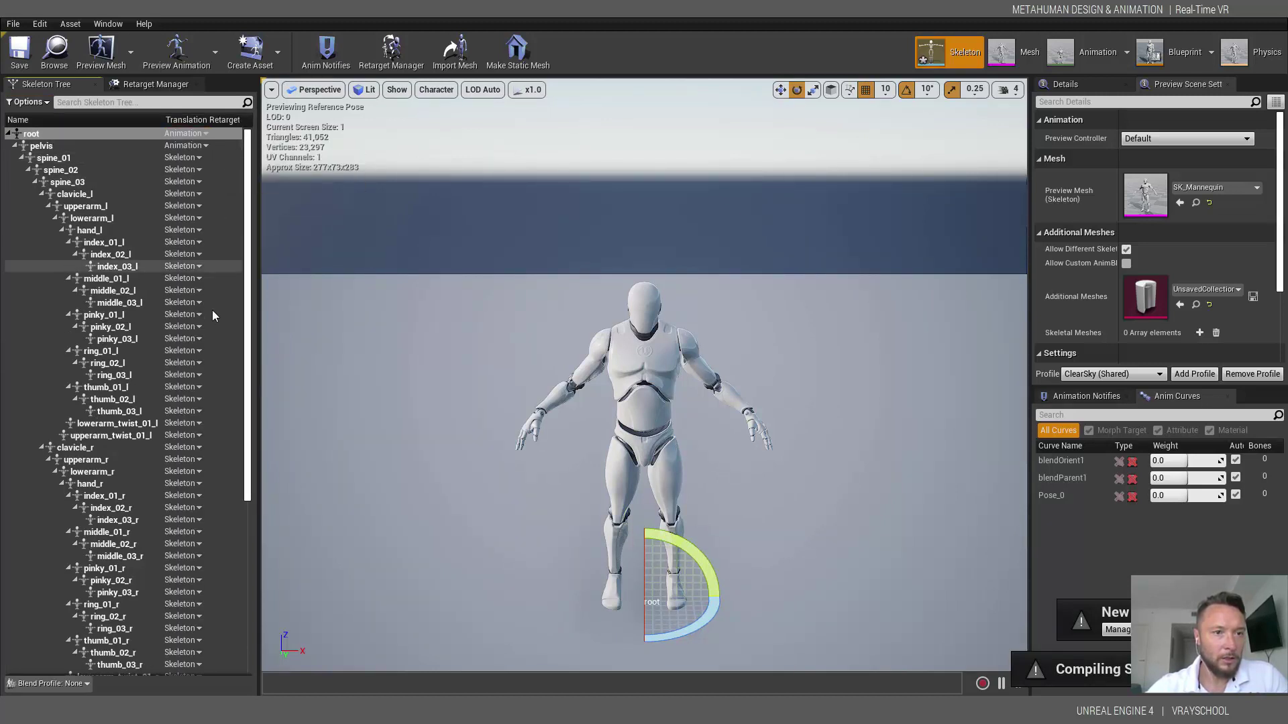
{"action": "left_click_drag", "start_coordinate": [248, 413], "coordinate": [264, 582]}
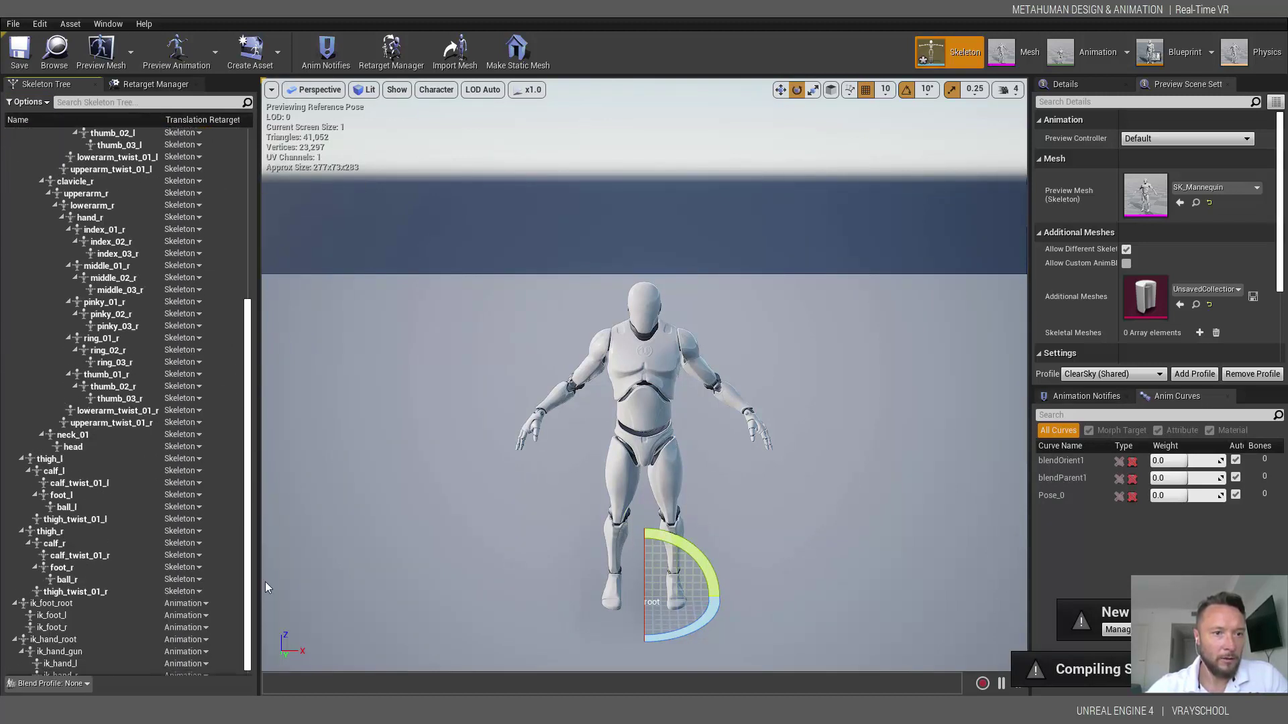
- Set the ik_foot_root and ik_hand_root branches to Skeleton translation retargeting
{"action": "right_click", "coordinate": [59, 597]}
{"action": "left_click", "coordinate": [120, 437]}
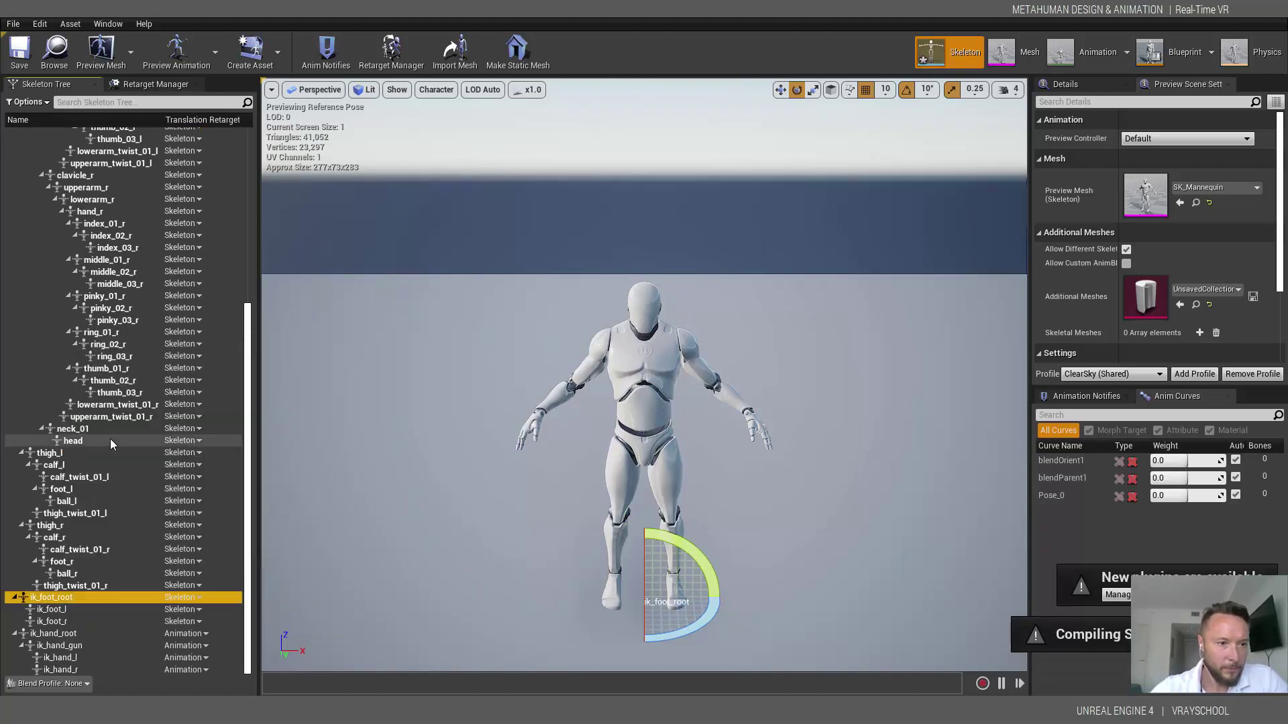
{"action": "left_click", "coordinate": [59, 633]}
{"action": "right_click", "coordinate": [62, 640]}
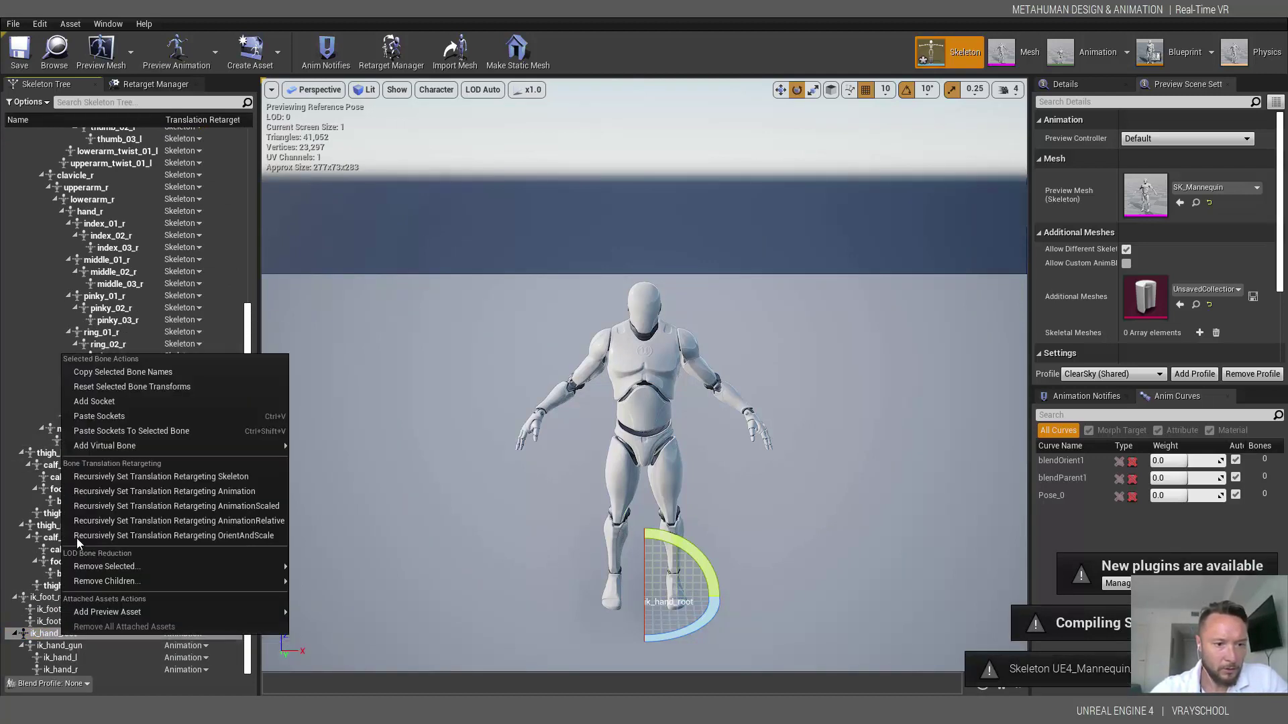
{"action": "left_click", "coordinate": [92, 478]}
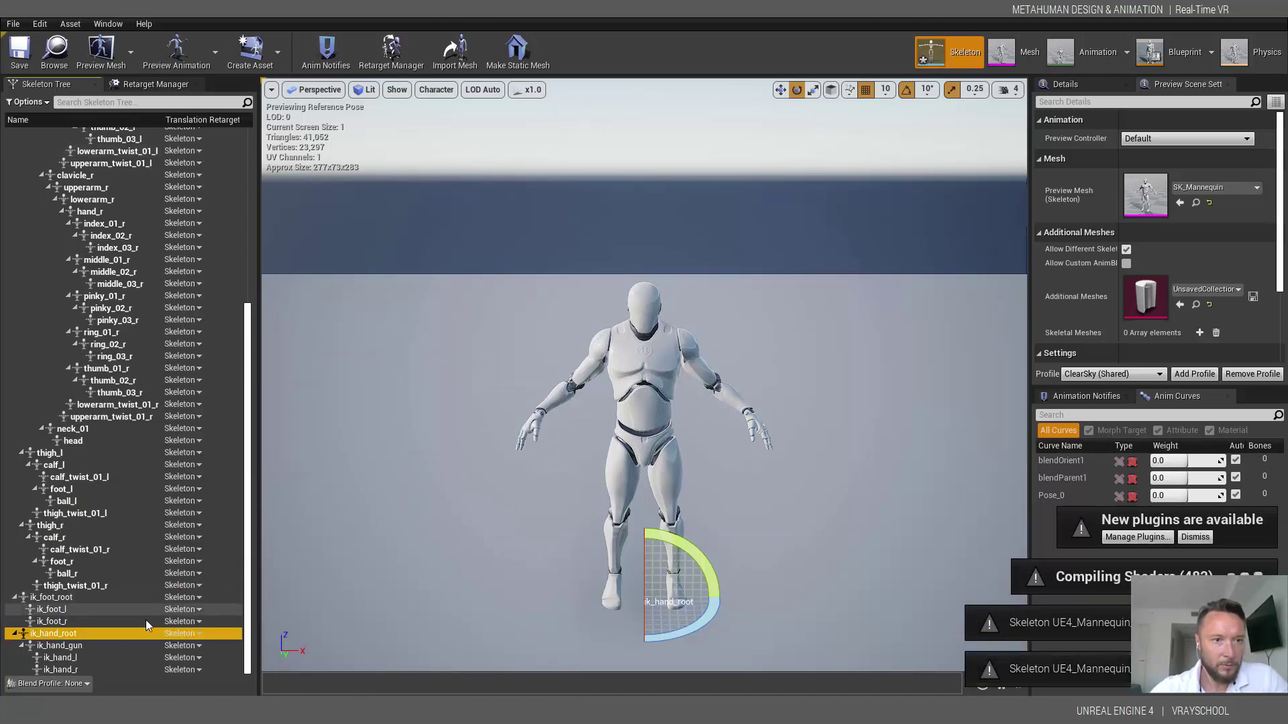
{"action": "right_click", "coordinate": [53, 600]}
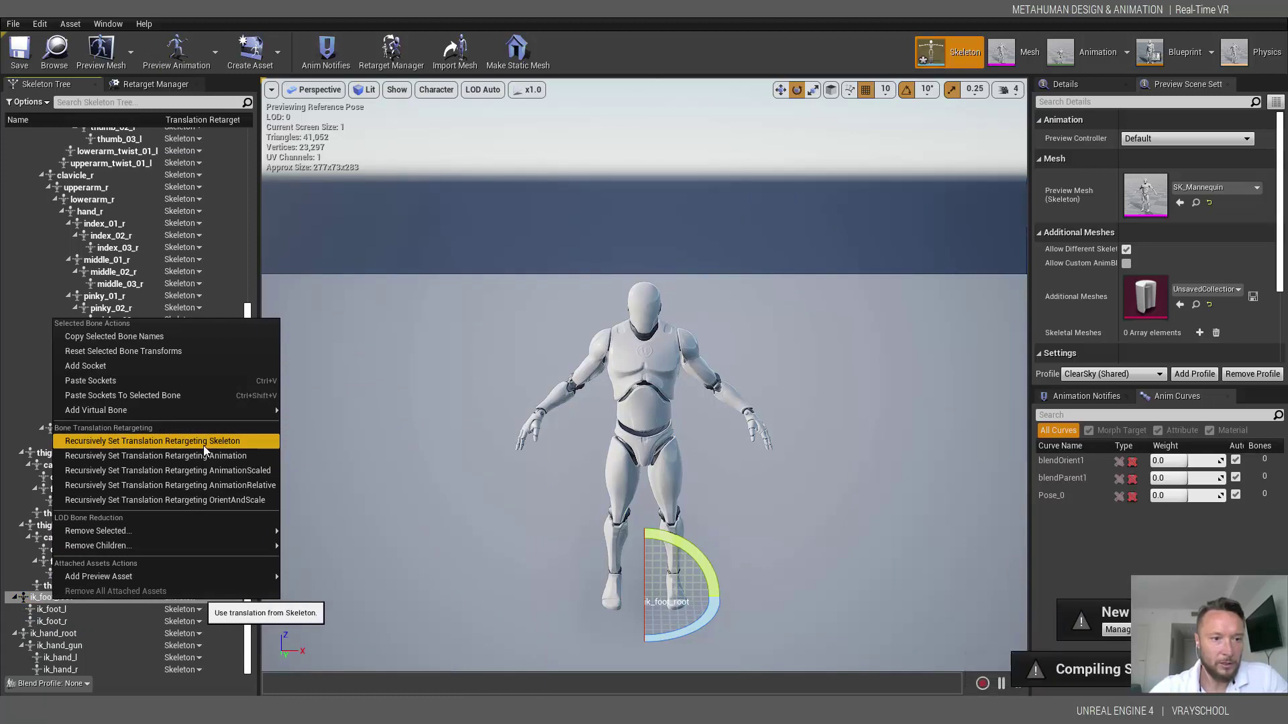
{"action": "left_click", "coordinate": [243, 443]}
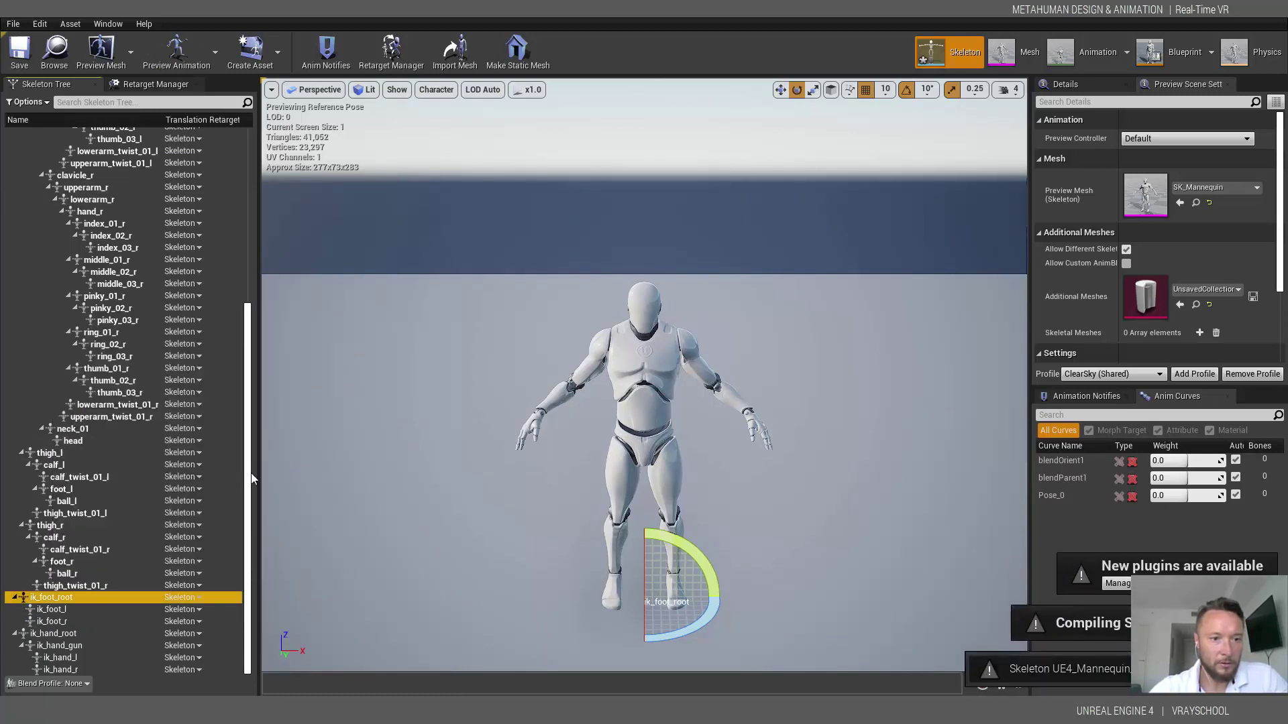
- Keep the root bone on Animation and spine_01 on Skeleton translation retargeting
{"action": "scroll", "coordinate": [236, 287], "scroll_direction": "up", "scroll_amount": 3}
{"action": "scroll", "coordinate": [235, 287], "scroll_direction": "up", "scroll_amount": 5}
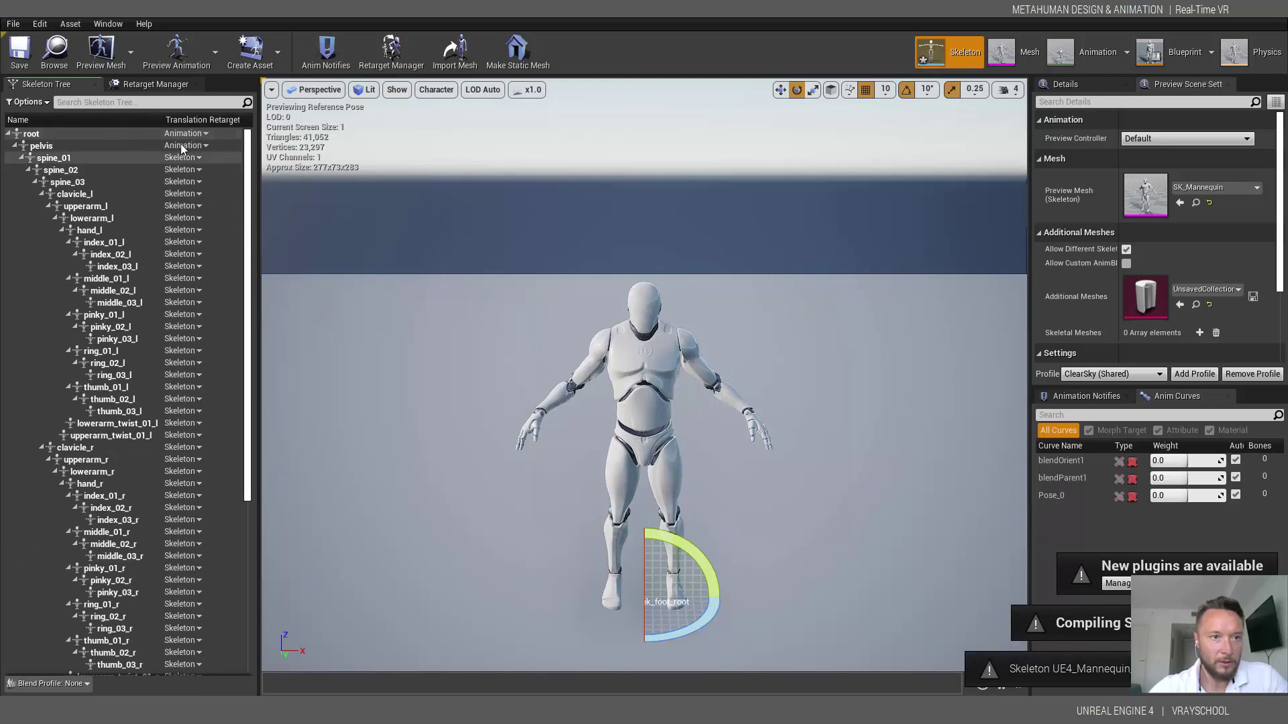
{"action": "left_click", "coordinate": [187, 137]}
{"action": "left_click", "coordinate": [200, 153]}
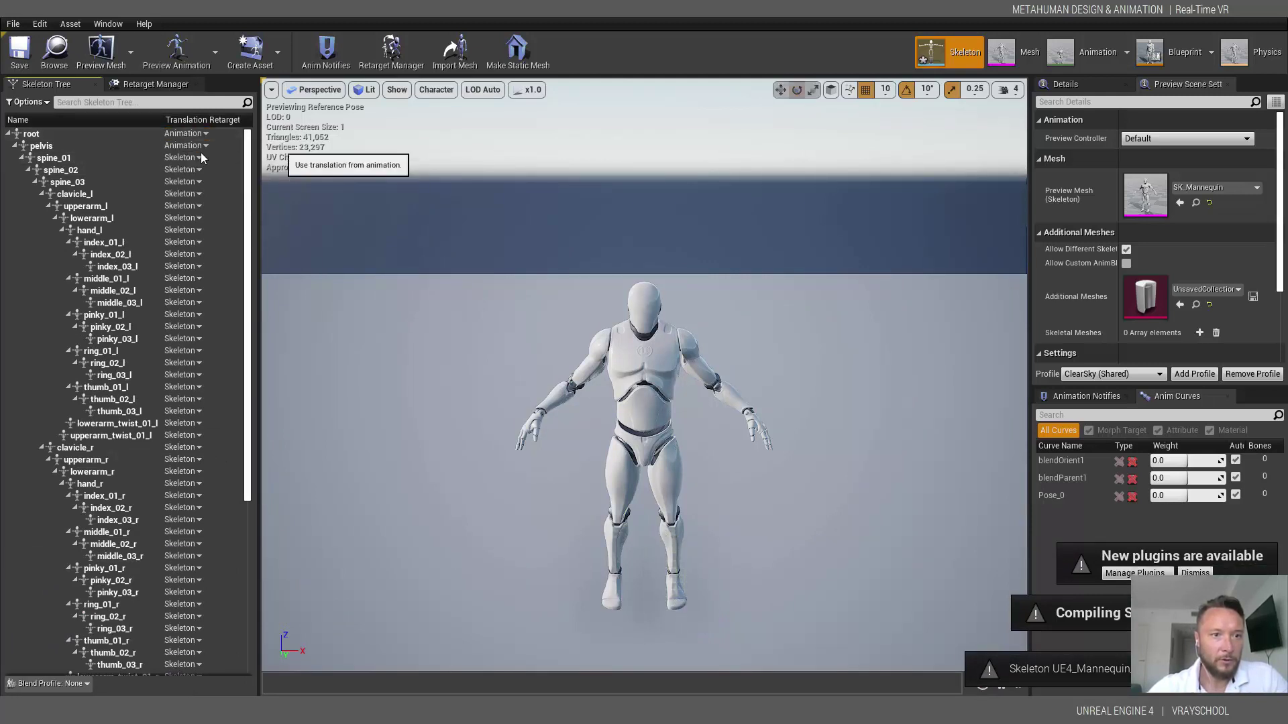
{"action": "left_click", "coordinate": [200, 157]}
{"action": "left_click", "coordinate": [218, 173]}
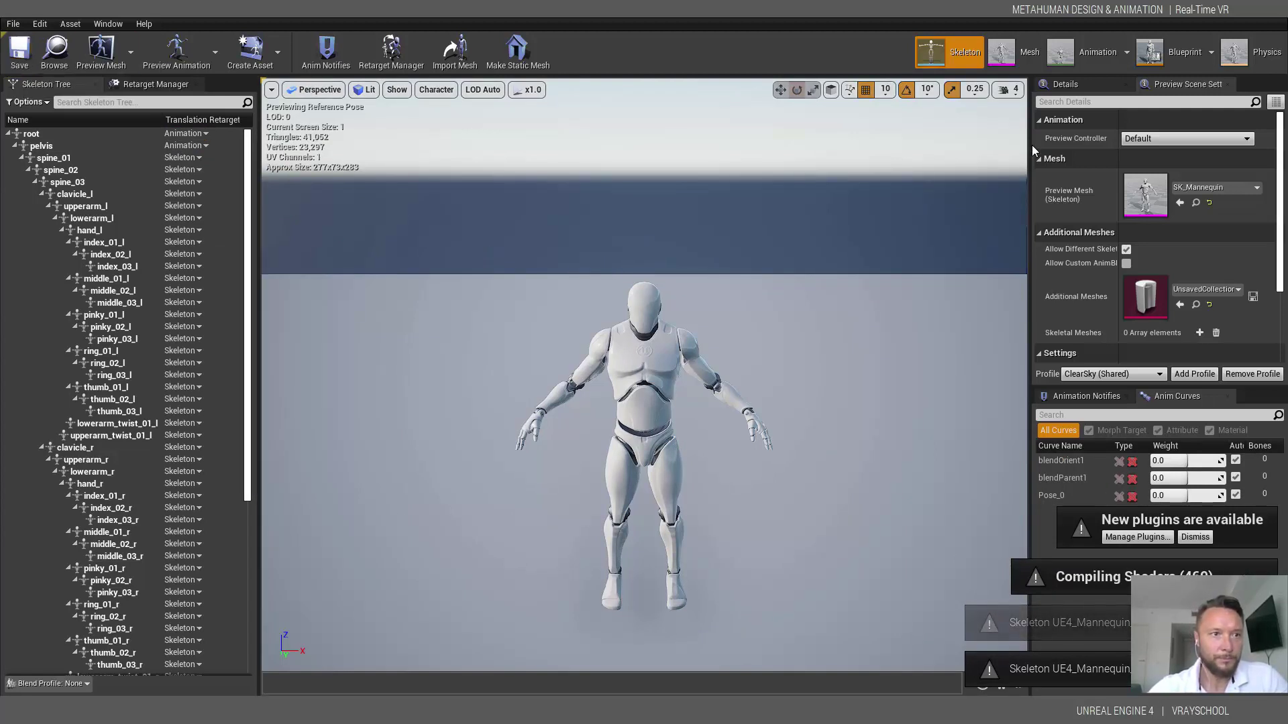
- From Content > MetaHumans > Cooper, drag BP_Cooper into the Main level beside the walking mannequin
{"action": "left_click", "coordinate": [144, 22]}
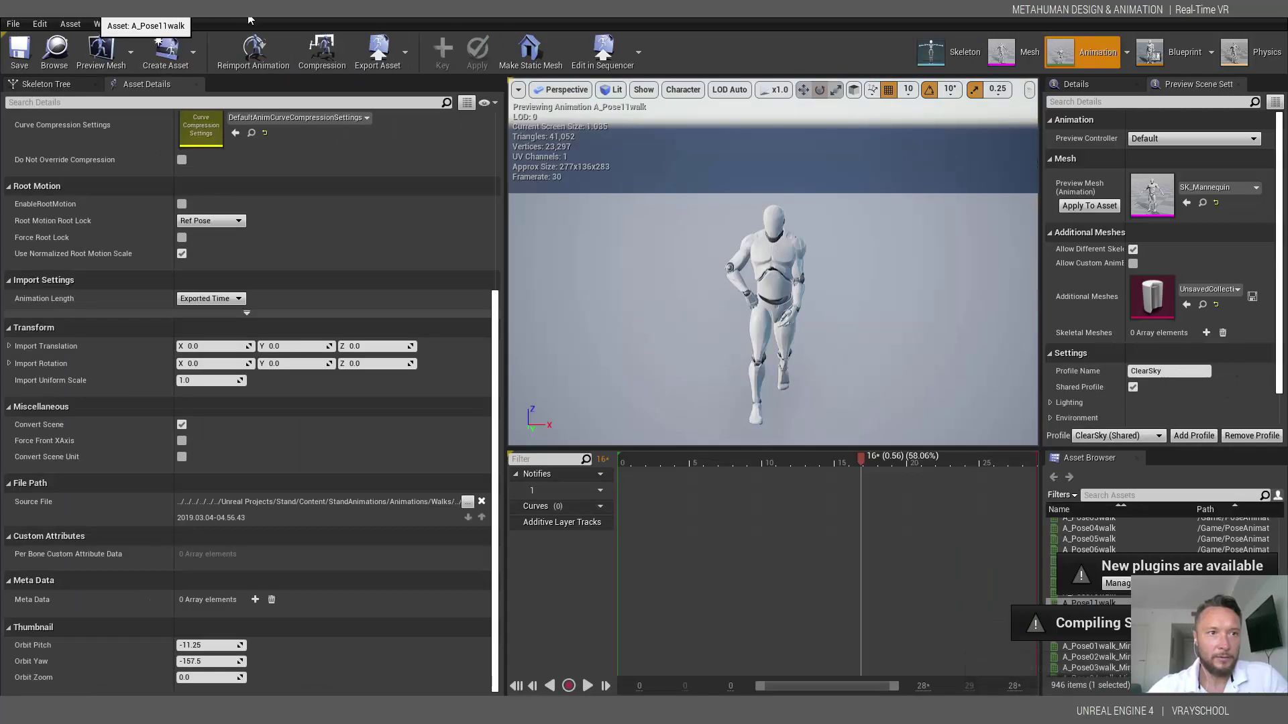
{"action": "left_click", "coordinate": [315, 22]}
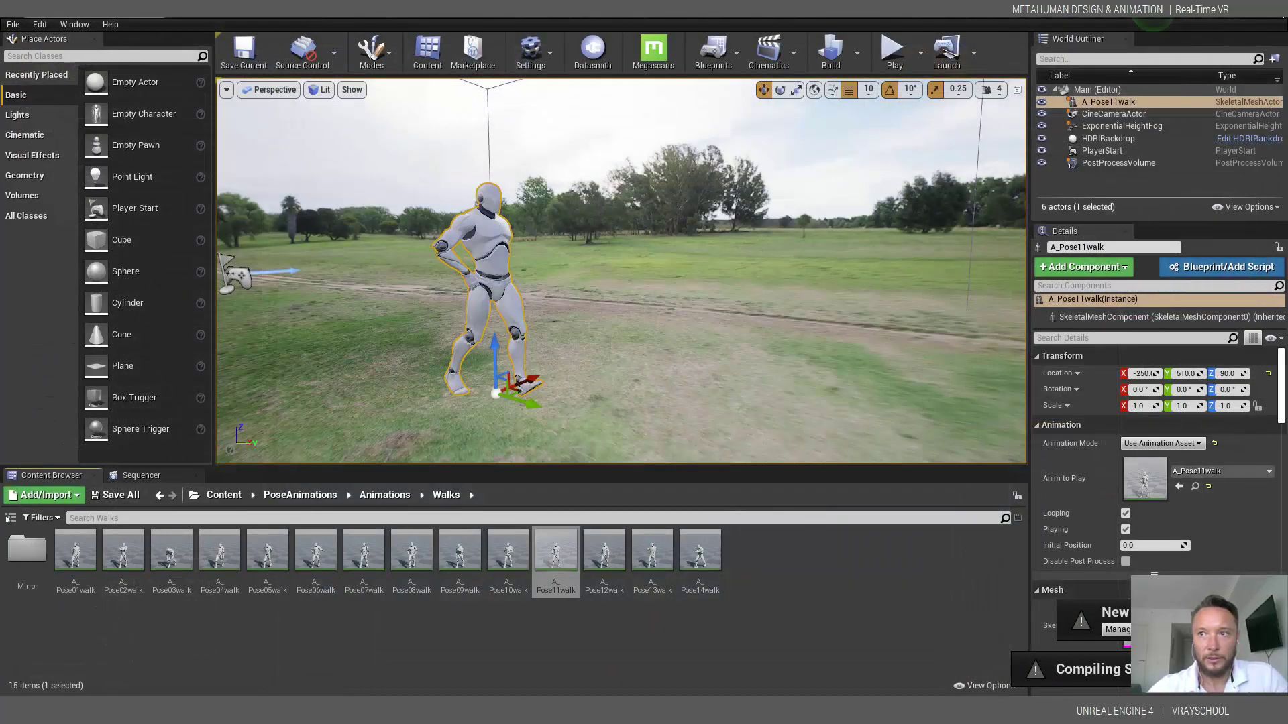
{"action": "left_click", "coordinate": [224, 496]}
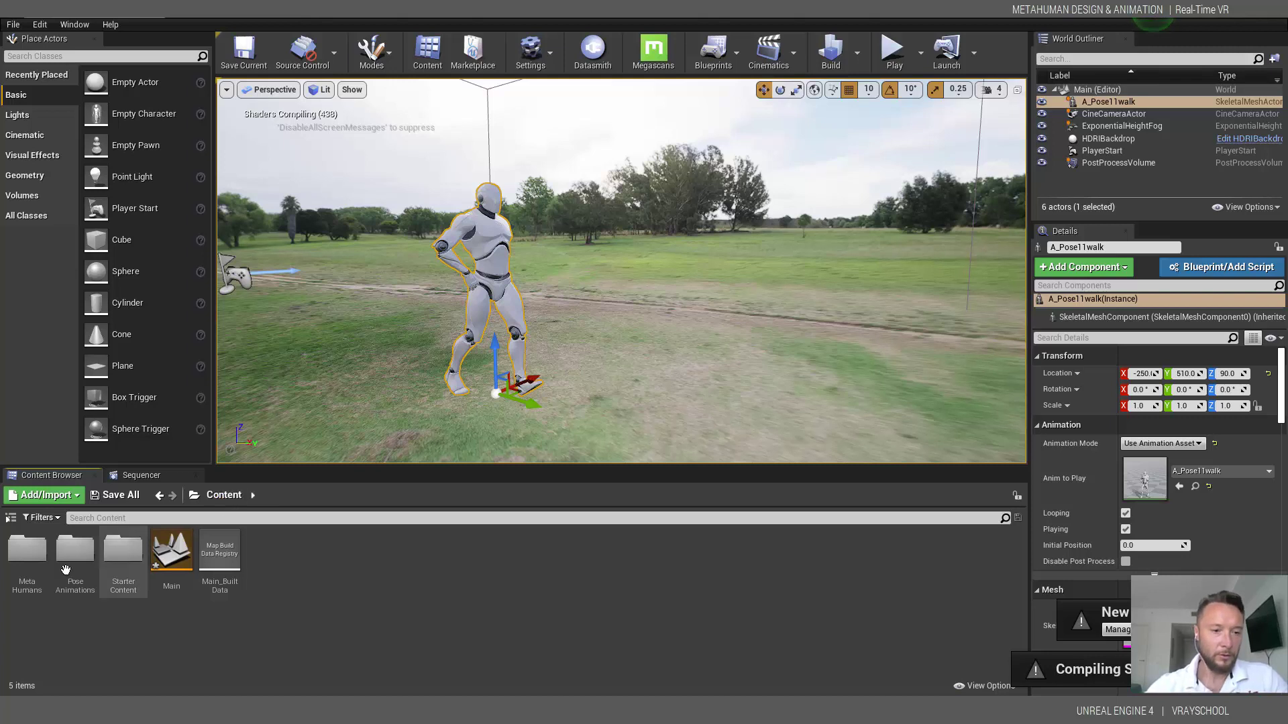
{"action": "double_click", "coordinate": [27, 560]}
{"action": "double_click", "coordinate": [76, 550]}
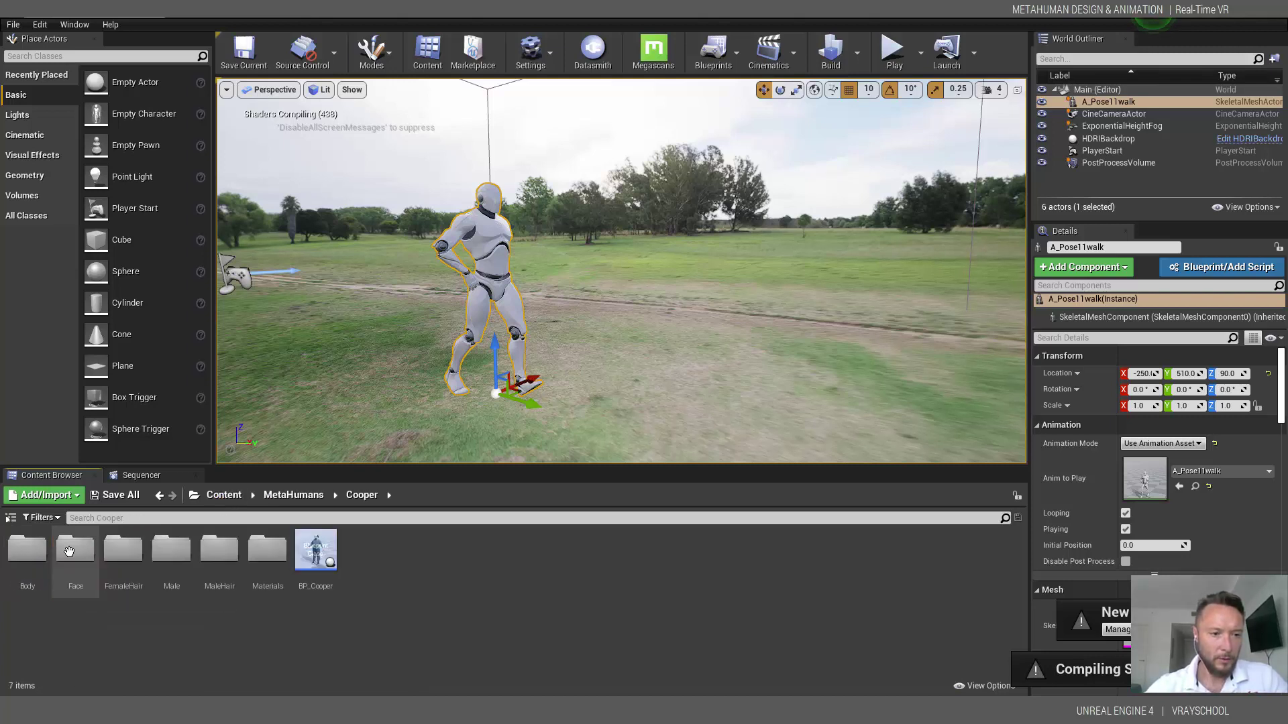
{"action": "left_click_drag", "start_coordinate": [315, 550], "coordinate": [545, 402]}
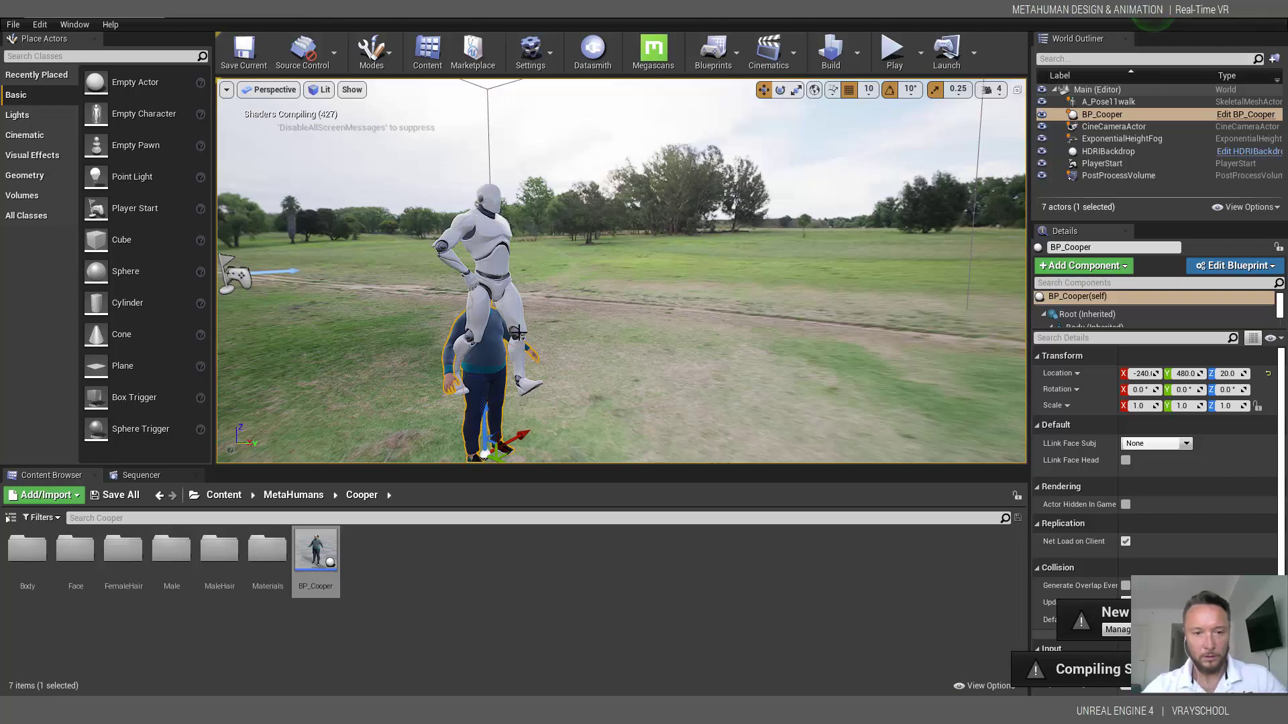
- Lower the walking mannequin A_Pose11walk down to ground level, about Z 20
{"action": "left_click", "coordinate": [514, 297]}
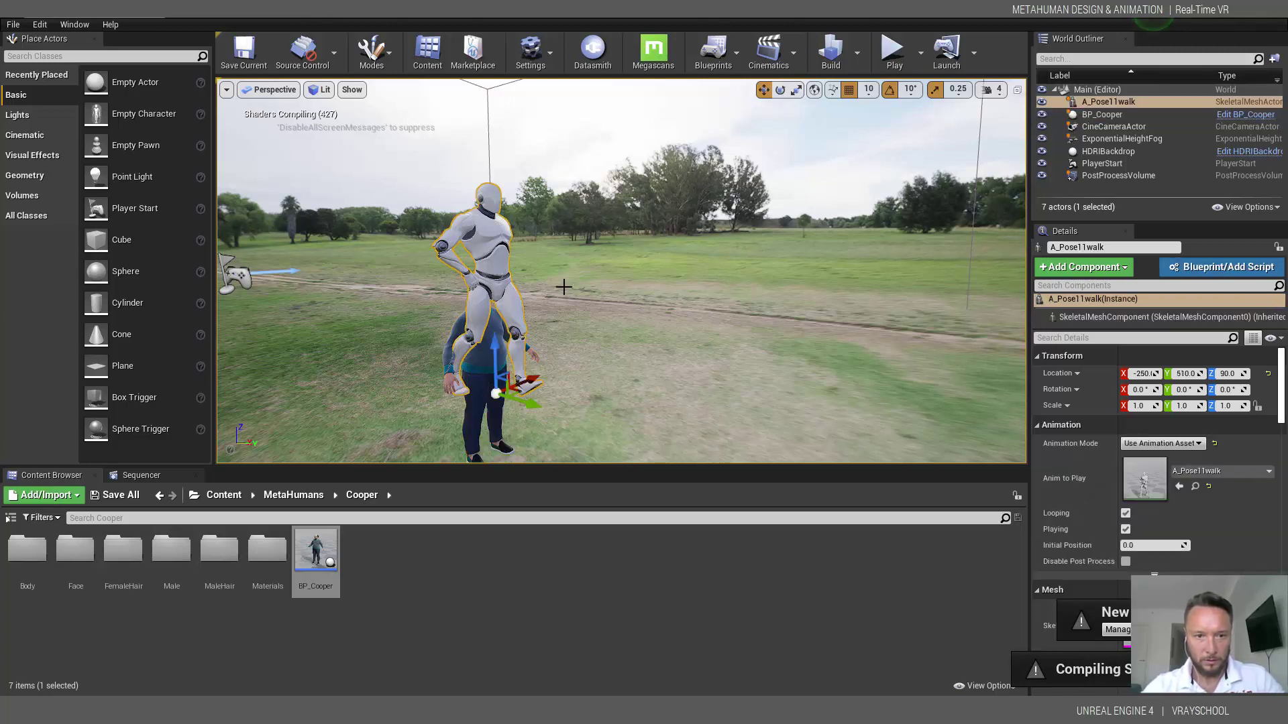
{"action": "left_click_drag", "start_coordinate": [500, 354], "coordinate": [503, 433]}
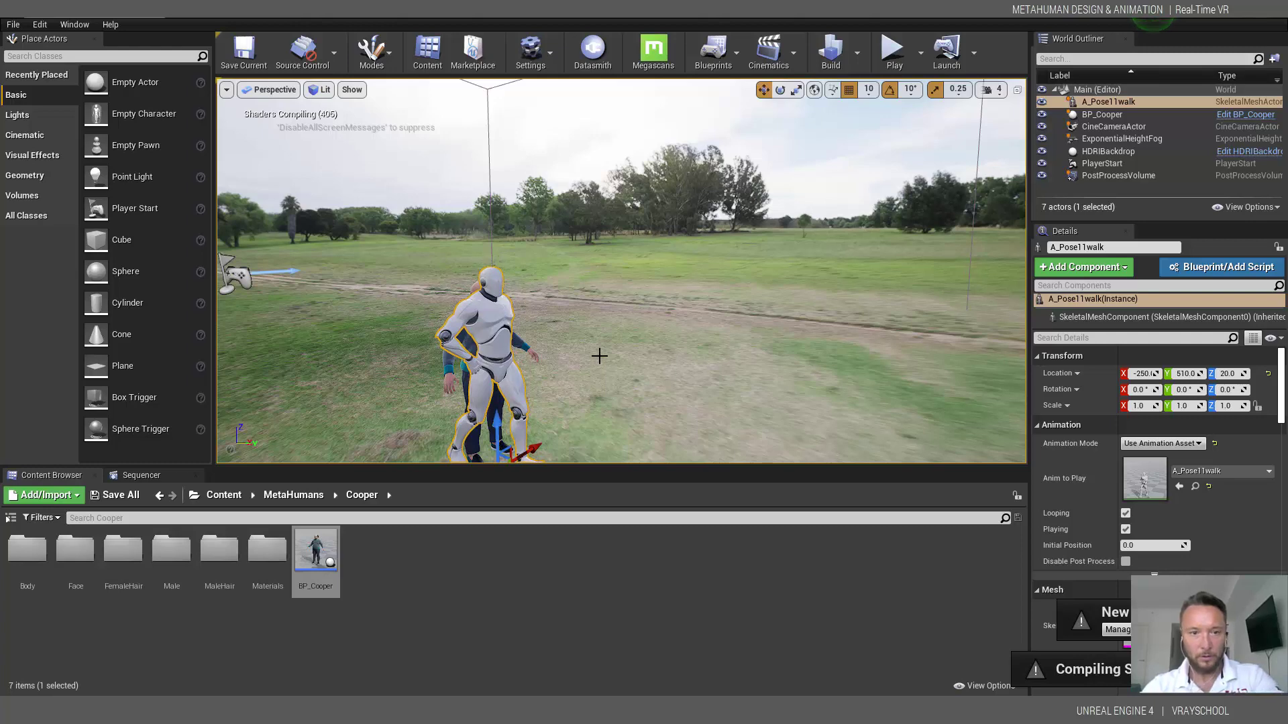
{"action": "scroll", "coordinate": [754, 333], "scroll_direction": "up", "scroll_amount": 3}
{"action": "left_click_drag", "start_coordinate": [753, 334], "coordinate": [570, 412], "text": "alt"}
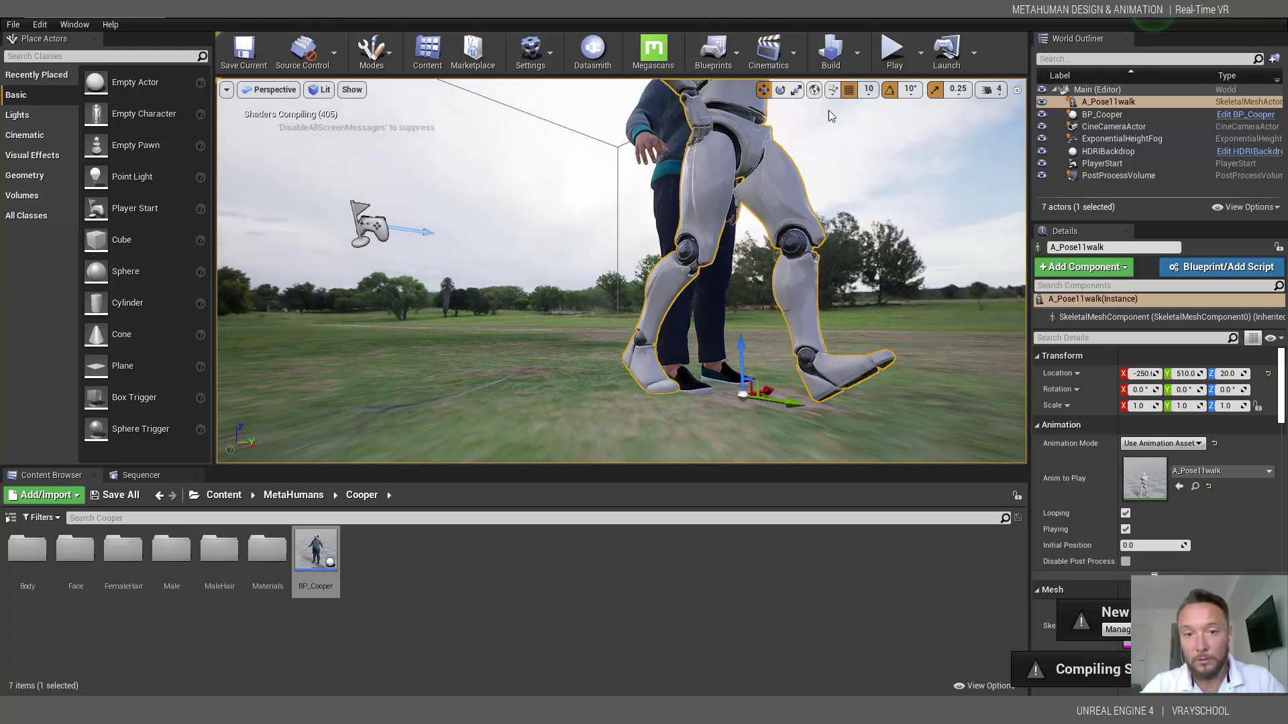
{"action": "left_click_drag", "start_coordinate": [743, 358], "coordinate": [872, 360]}
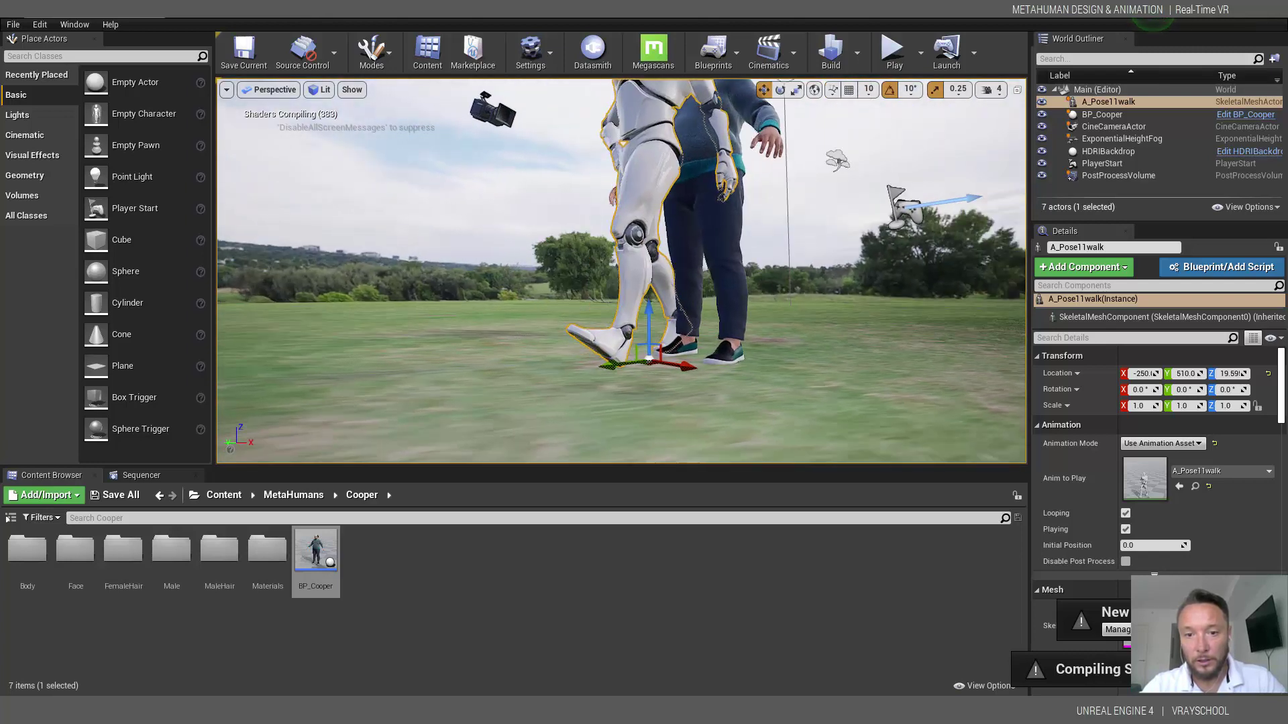
- Raise BP_Cooper slightly so his feet meet the ground
{"action": "left_click", "coordinate": [721, 322]}
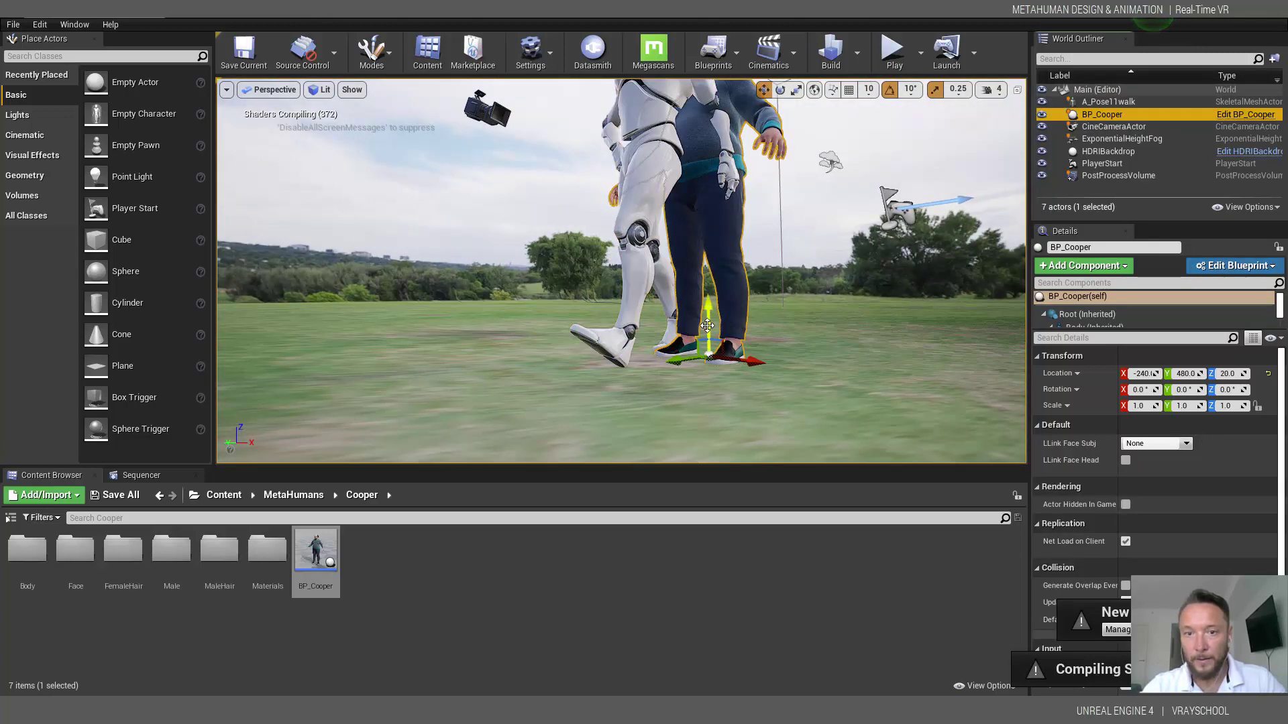
{"action": "scroll", "coordinate": [707, 326], "scroll_direction": "up", "scroll_amount": 5}
{"action": "left_click_drag", "start_coordinate": [608, 306], "coordinate": [609, 250]}
{"action": "scroll", "coordinate": [630, 319], "scroll_direction": "down", "scroll_amount": 5}
{"action": "scroll", "coordinate": [536, 319], "scroll_direction": "down", "scroll_amount": 5}
{"action": "scroll", "coordinate": [610, 251], "scroll_direction": "up", "scroll_amount": 3}
- Move the walking mannequin off to Cooper's left, around -437, 510
{"action": "left_click_drag", "start_coordinate": [610, 201], "coordinate": [644, 201], "text": "alt"}
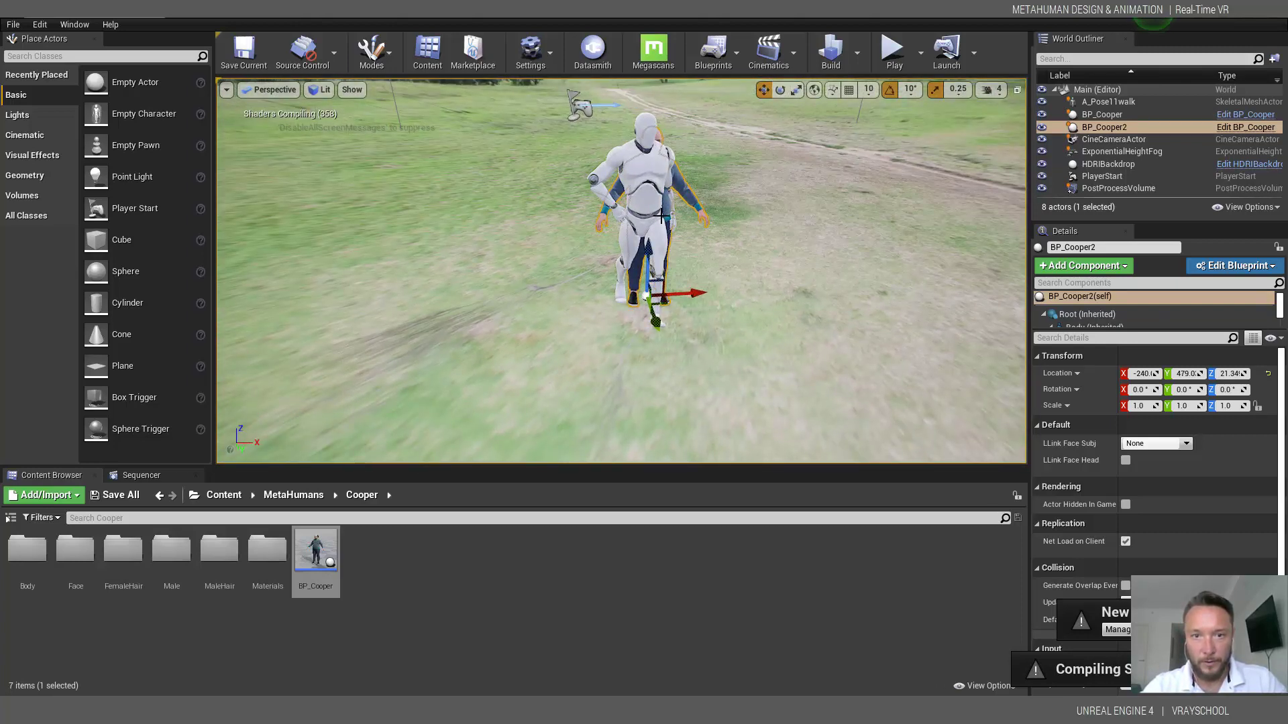
{"action": "left_click", "coordinate": [661, 214]}
{"action": "left_click_drag", "start_coordinate": [692, 290], "coordinate": [474, 294]}
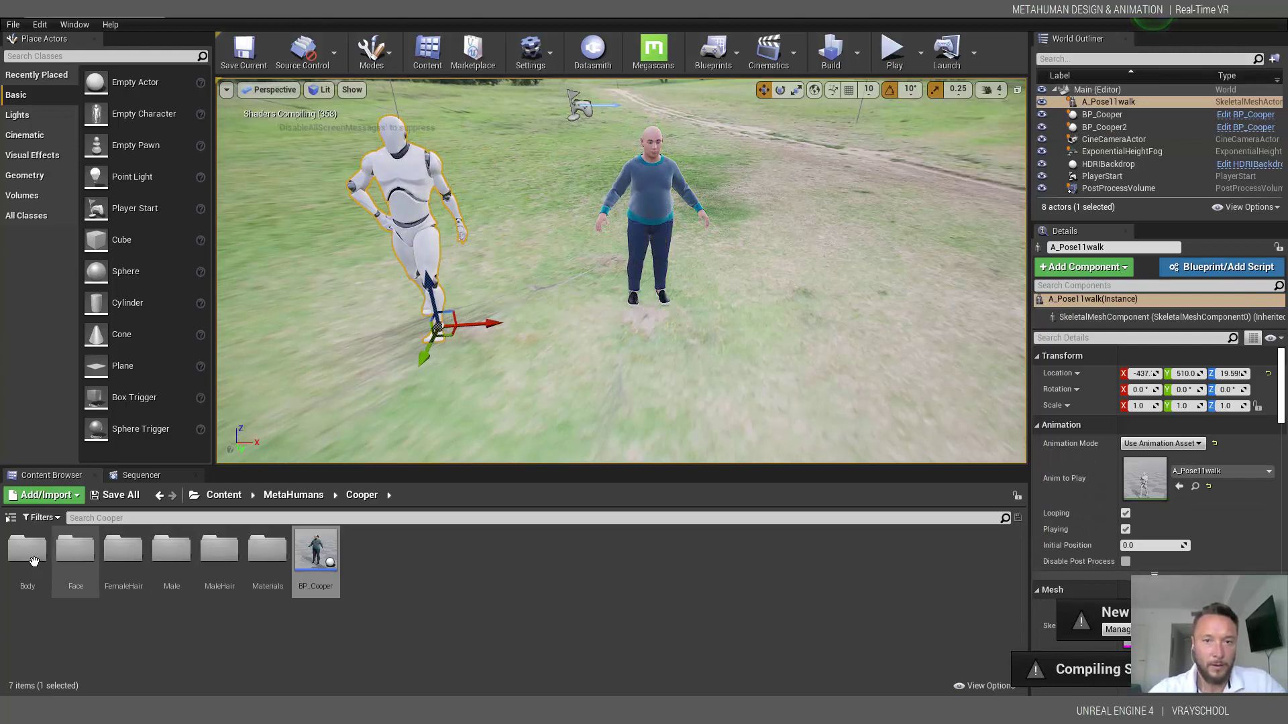
- Open metahuman_base_skel from MetaHumans > Common > Female > Medium > NormalWeight > Body
{"action": "left_click", "coordinate": [293, 495]}
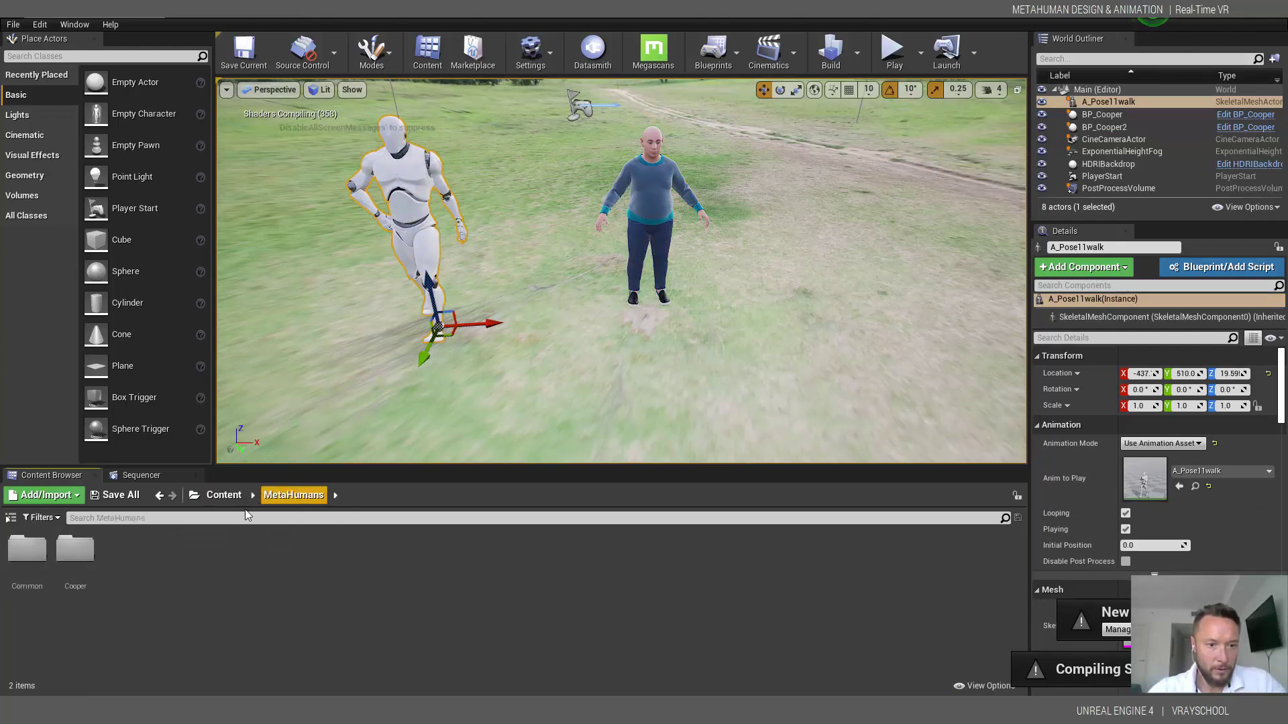
{"action": "double_click", "coordinate": [25, 546]}
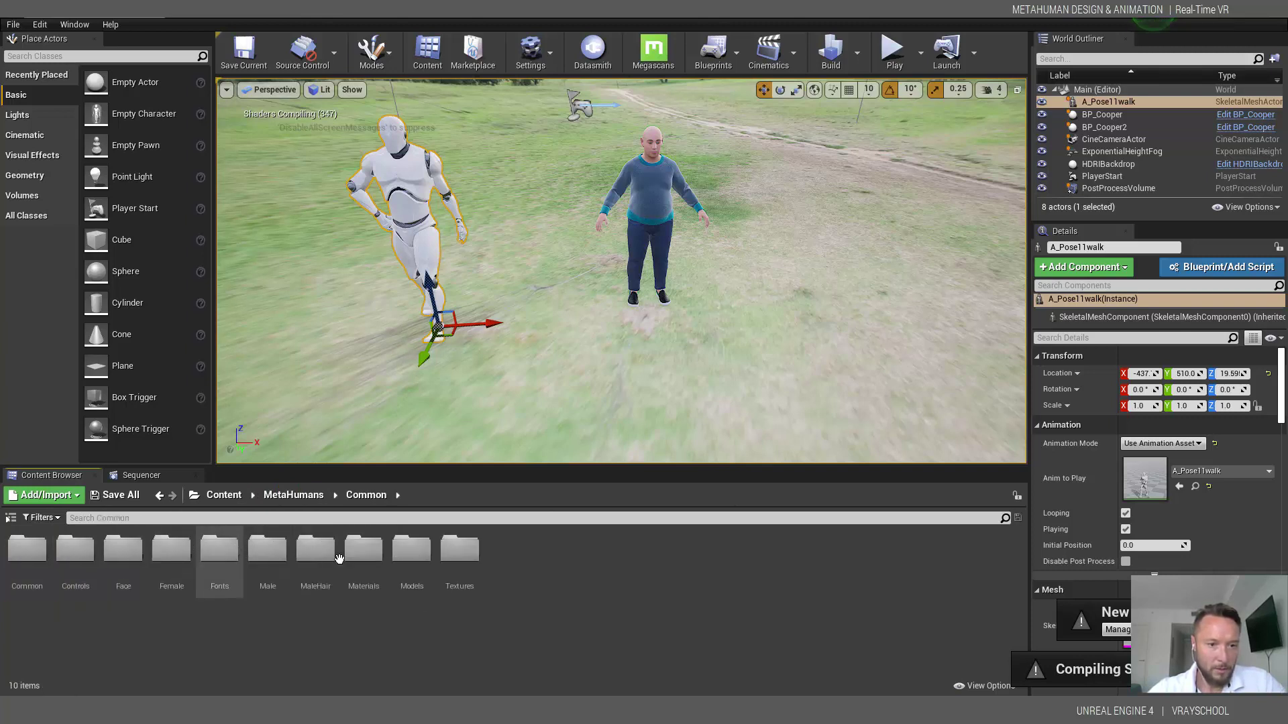
{"action": "double_click", "coordinate": [171, 549]}
{"action": "left_click", "coordinate": [14, 549]}
{"action": "double_click", "coordinate": [13, 548]}
{"action": "double_click", "coordinate": [28, 549]}
{"action": "double_click", "coordinate": [29, 550]}
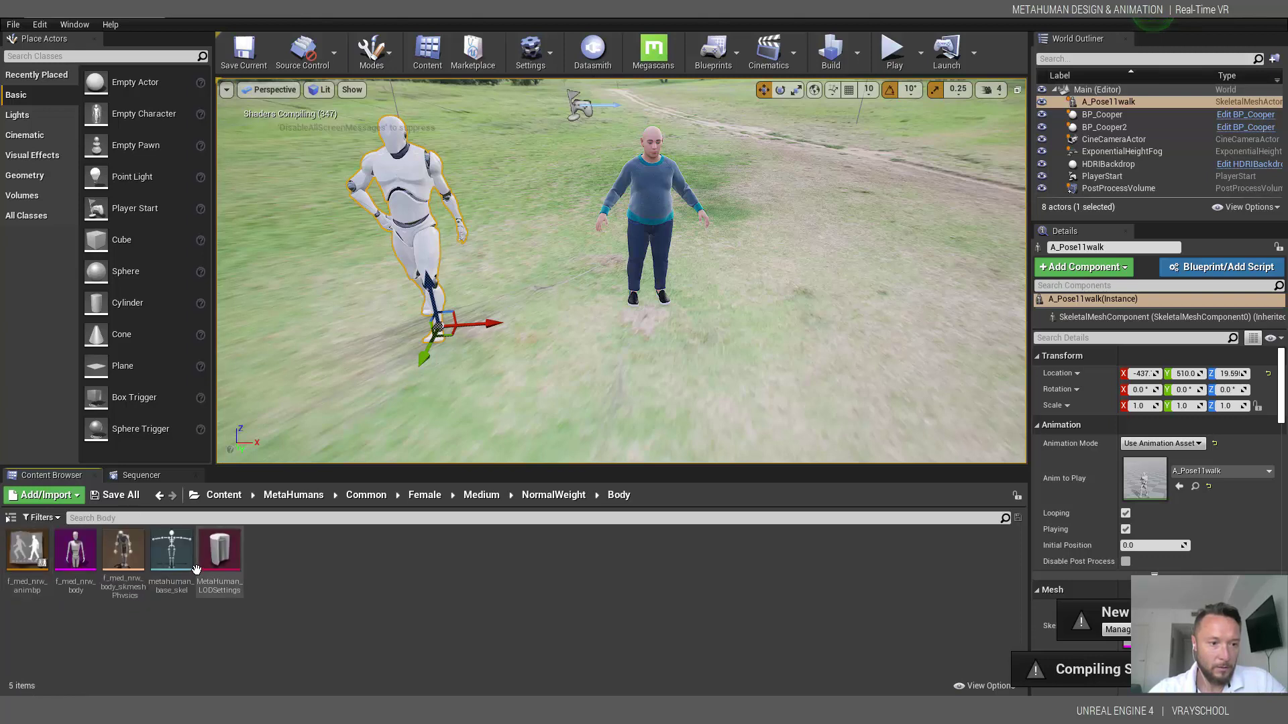
{"action": "left_click", "coordinate": [170, 585]}
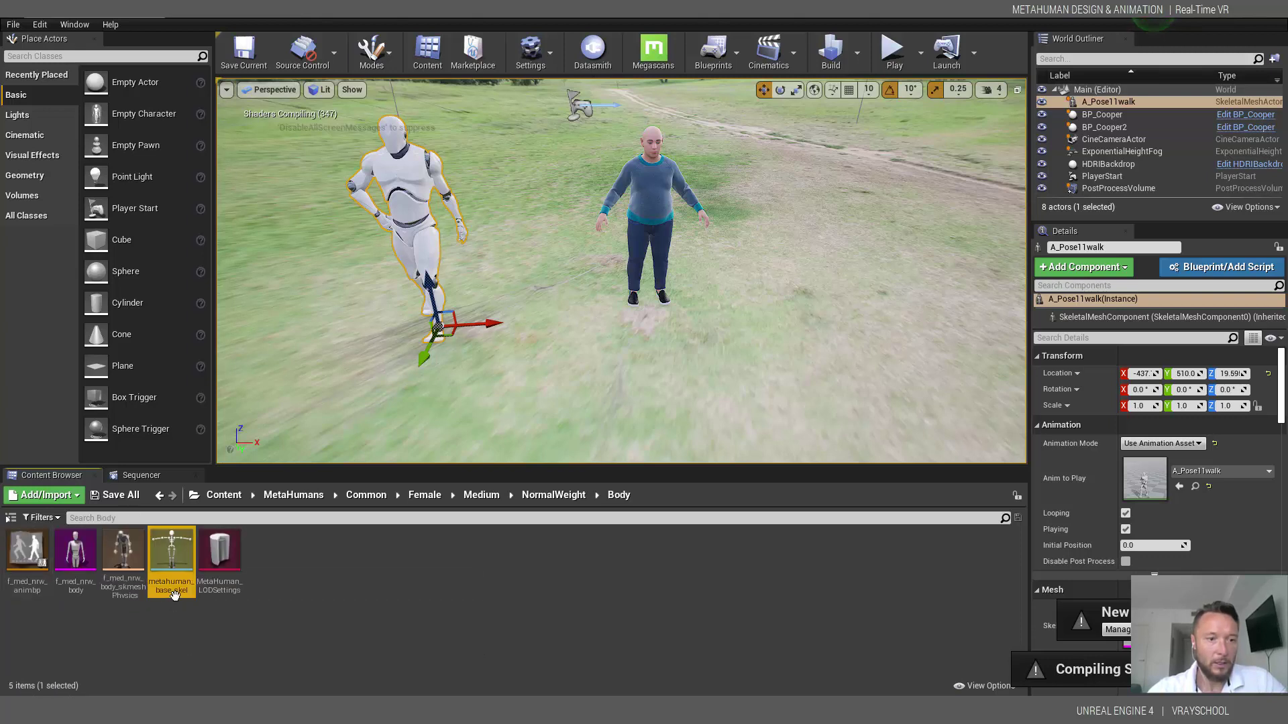
{"action": "double_click", "coordinate": [177, 548]}
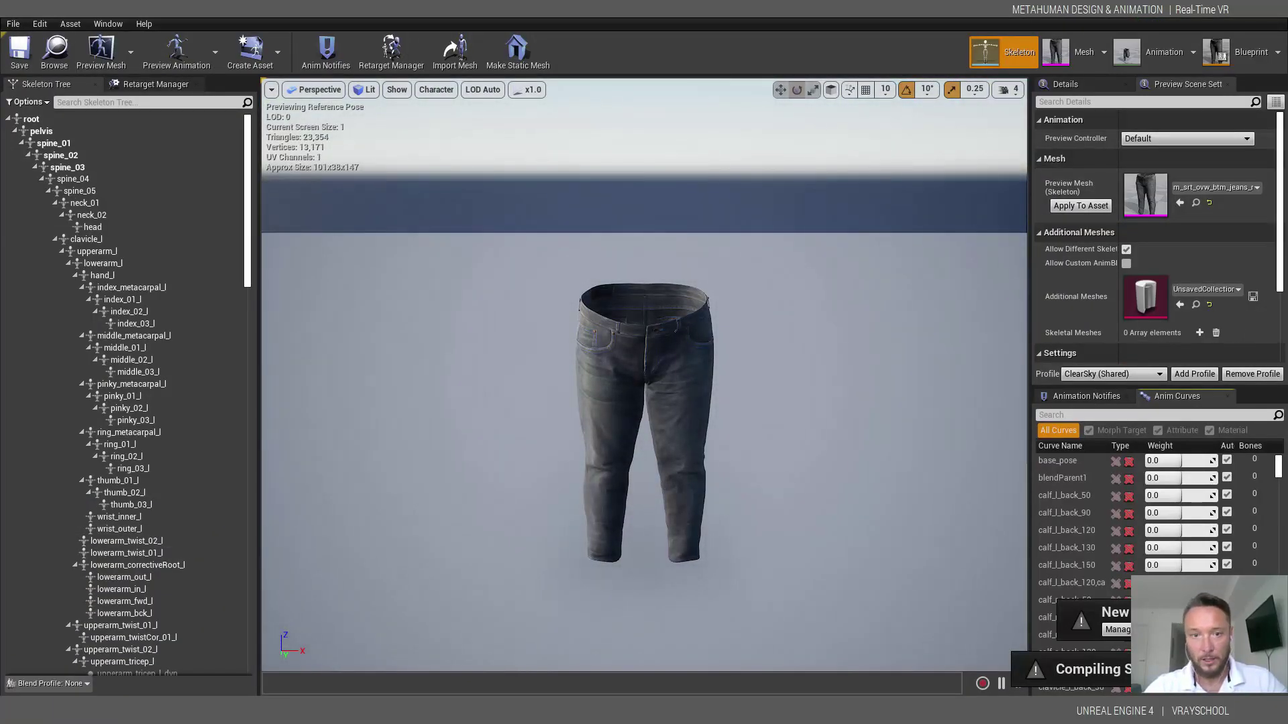
- Preview the skeleton on f_srt_nrw_body_preview, then on m_med_nrw_body_preview
{"action": "left_click", "coordinate": [1238, 195]}
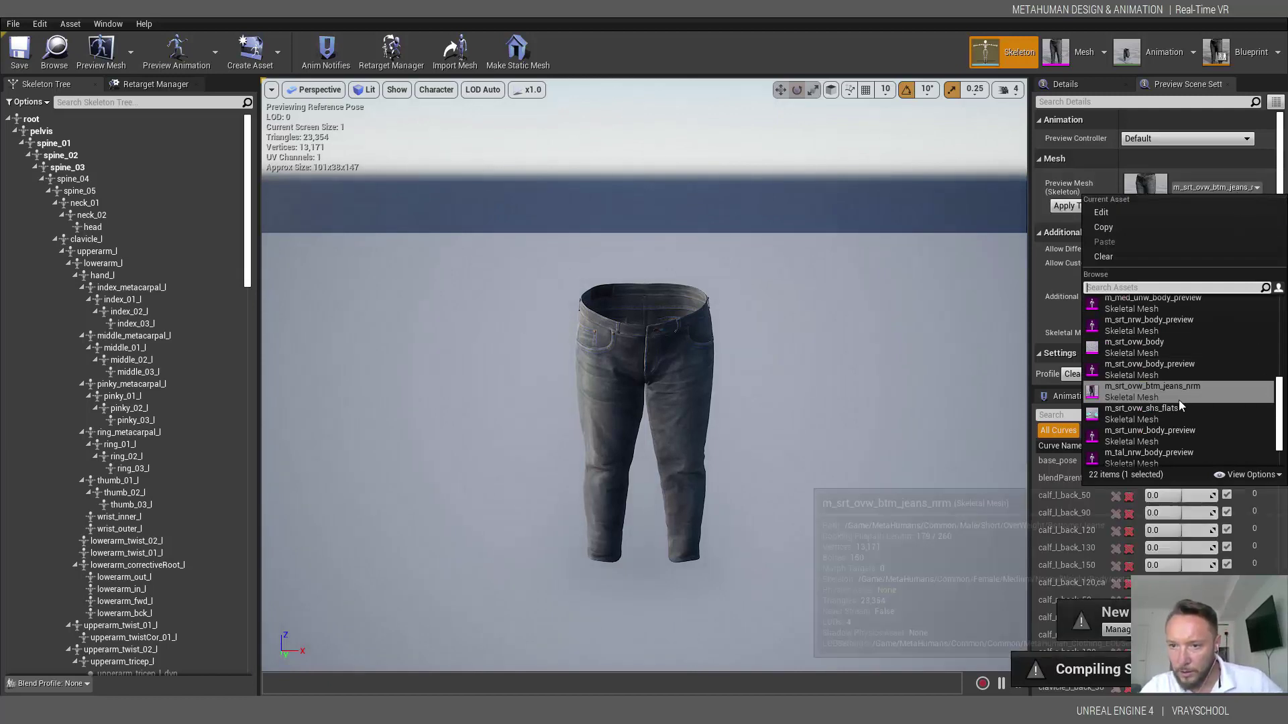
{"action": "left_click_drag", "start_coordinate": [1279, 403], "coordinate": [1283, 312]}
{"action": "scroll", "coordinate": [1181, 379], "scroll_direction": "down", "scroll_amount": 2}
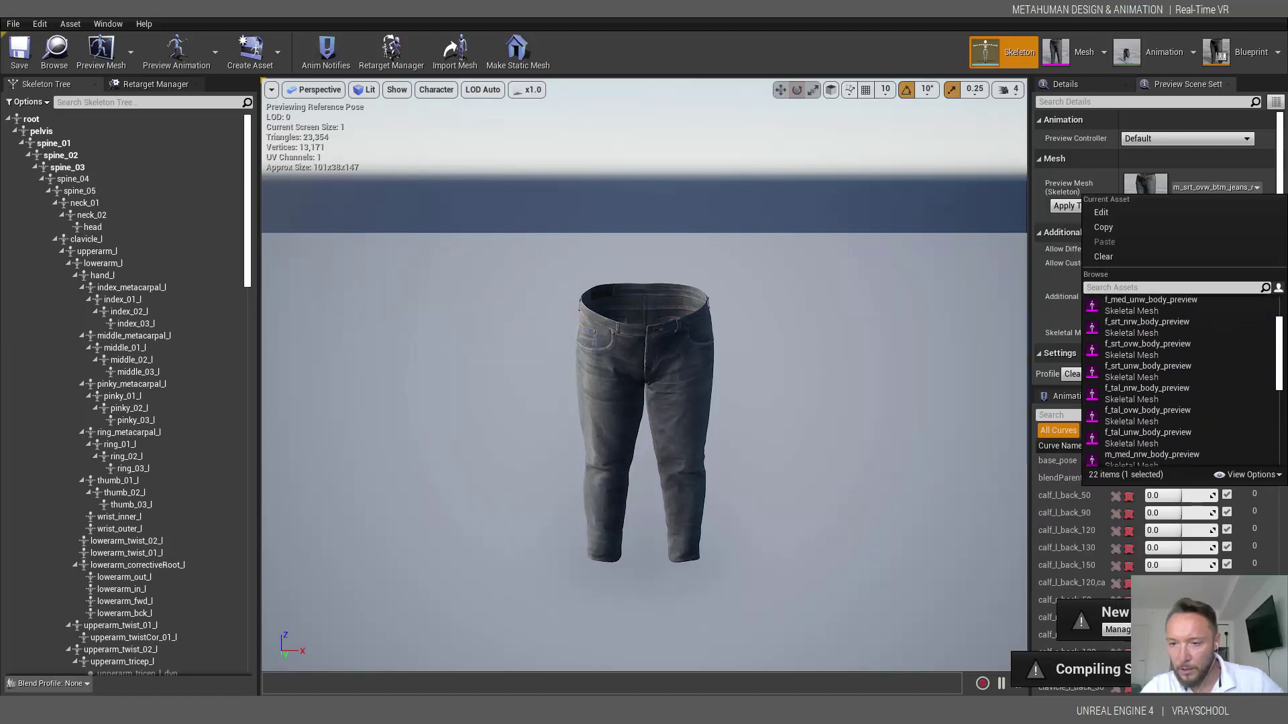
{"action": "left_click", "coordinate": [1167, 325]}
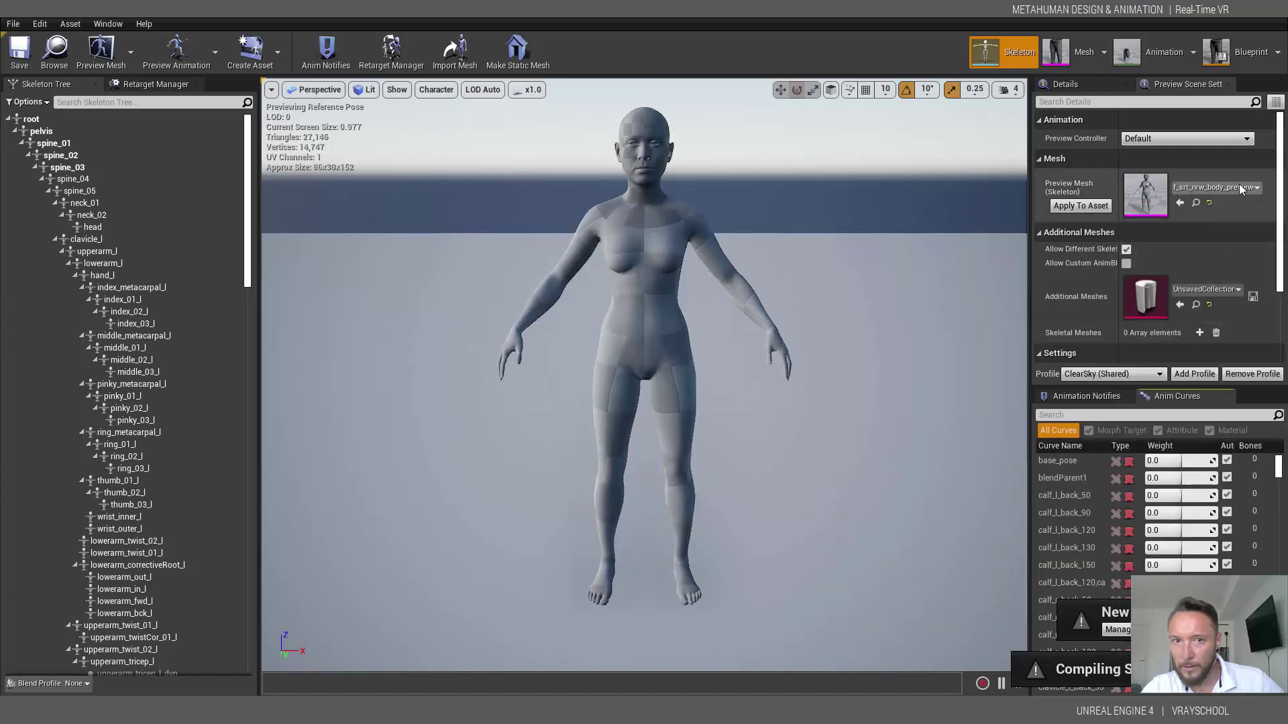
{"action": "left_click", "coordinate": [1190, 188]}
{"action": "left_click_drag", "start_coordinate": [1279, 338], "coordinate": [1280, 371]}
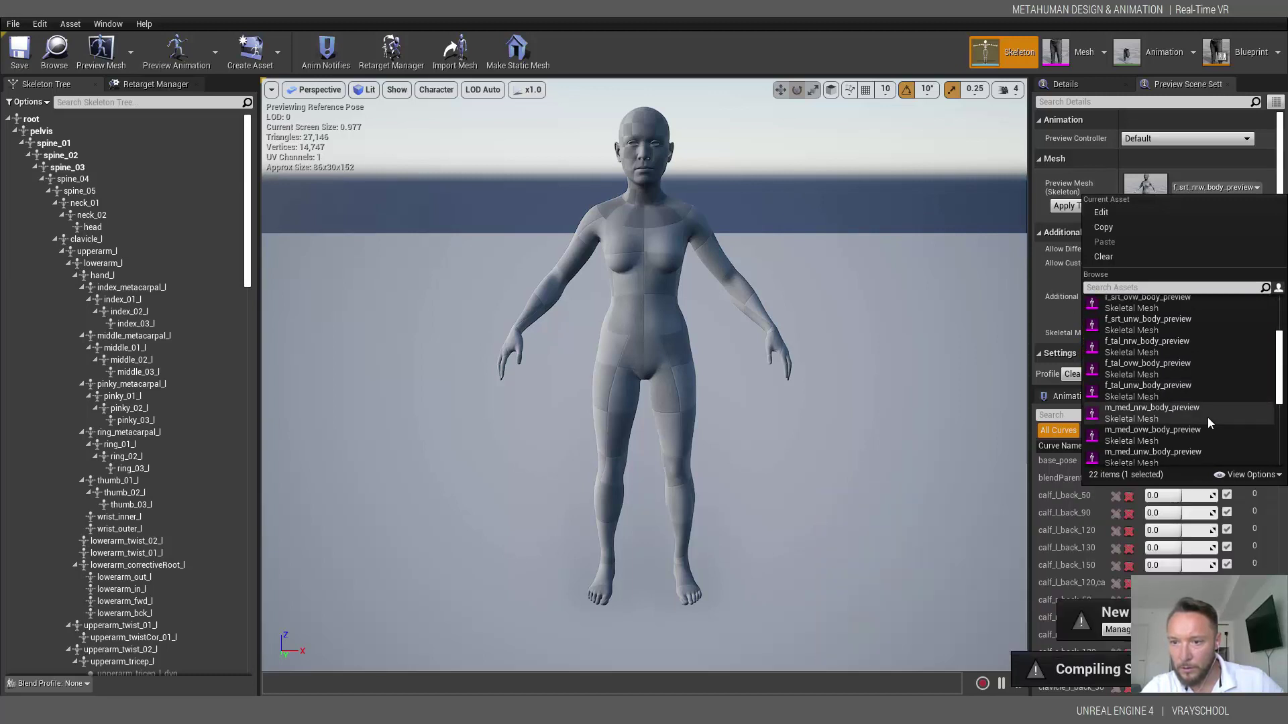
{"action": "left_click", "coordinate": [1160, 415]}
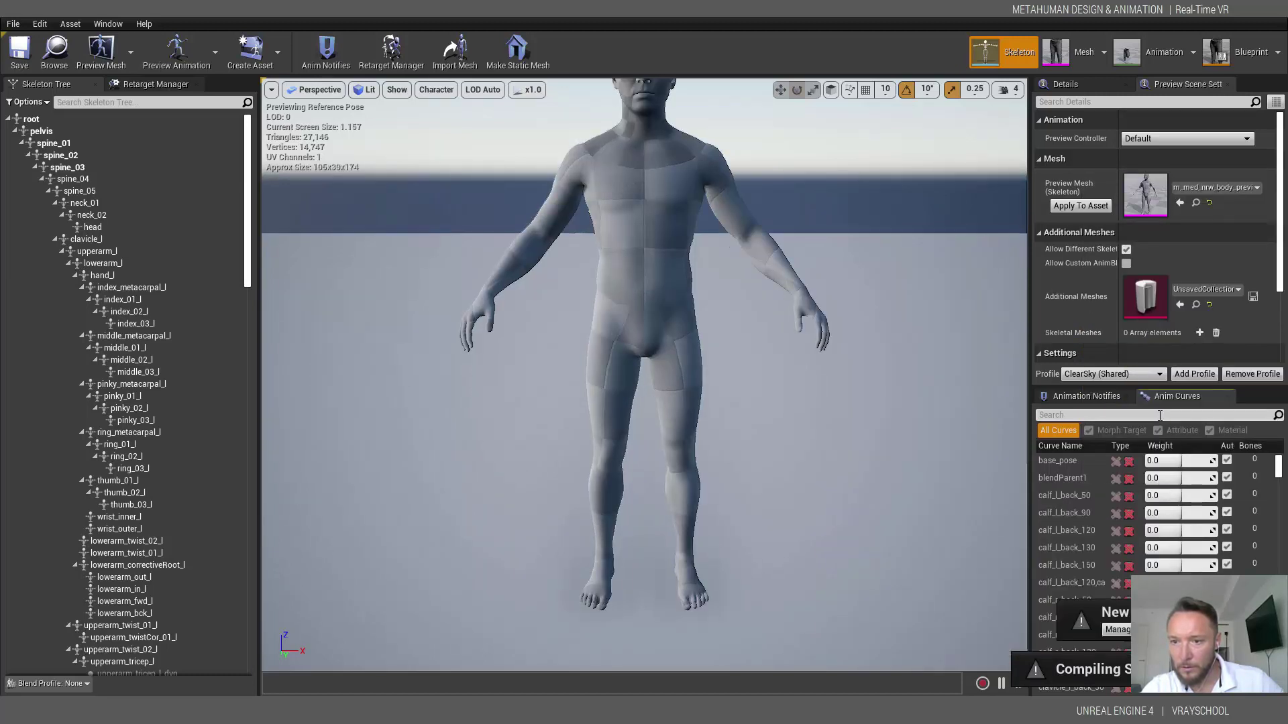
- Switch the preview mesh to m_med_ovw_body_preview and select the root bone
{"action": "scroll", "coordinate": [750, 260], "scroll_direction": "down", "scroll_amount": 5}
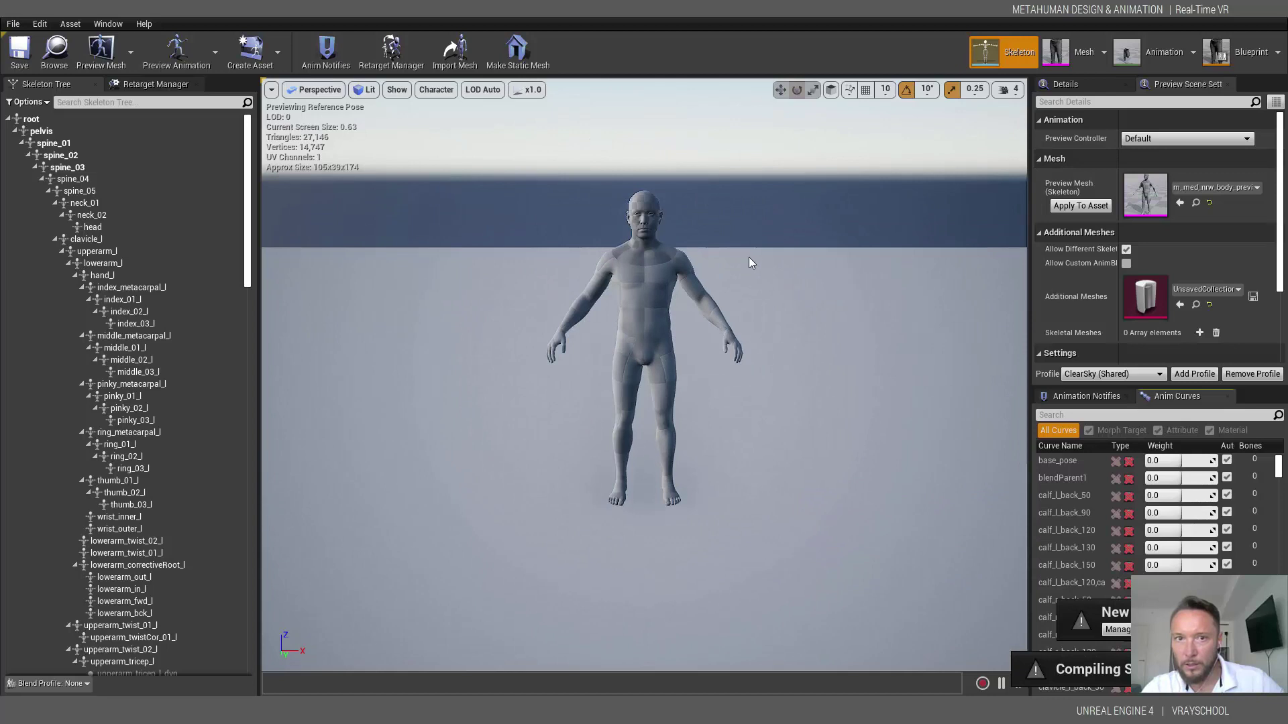
{"action": "scroll", "coordinate": [750, 262], "scroll_direction": "up", "scroll_amount": 2}
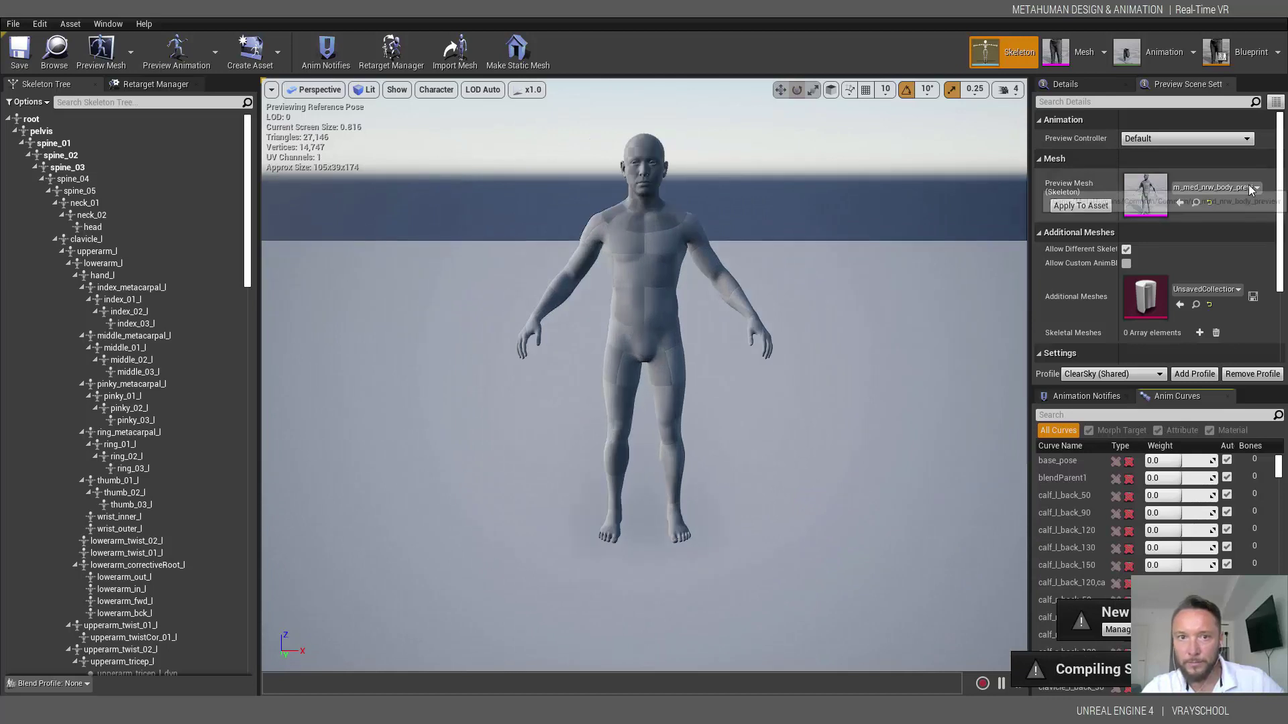
{"action": "left_click", "coordinate": [1249, 187]}
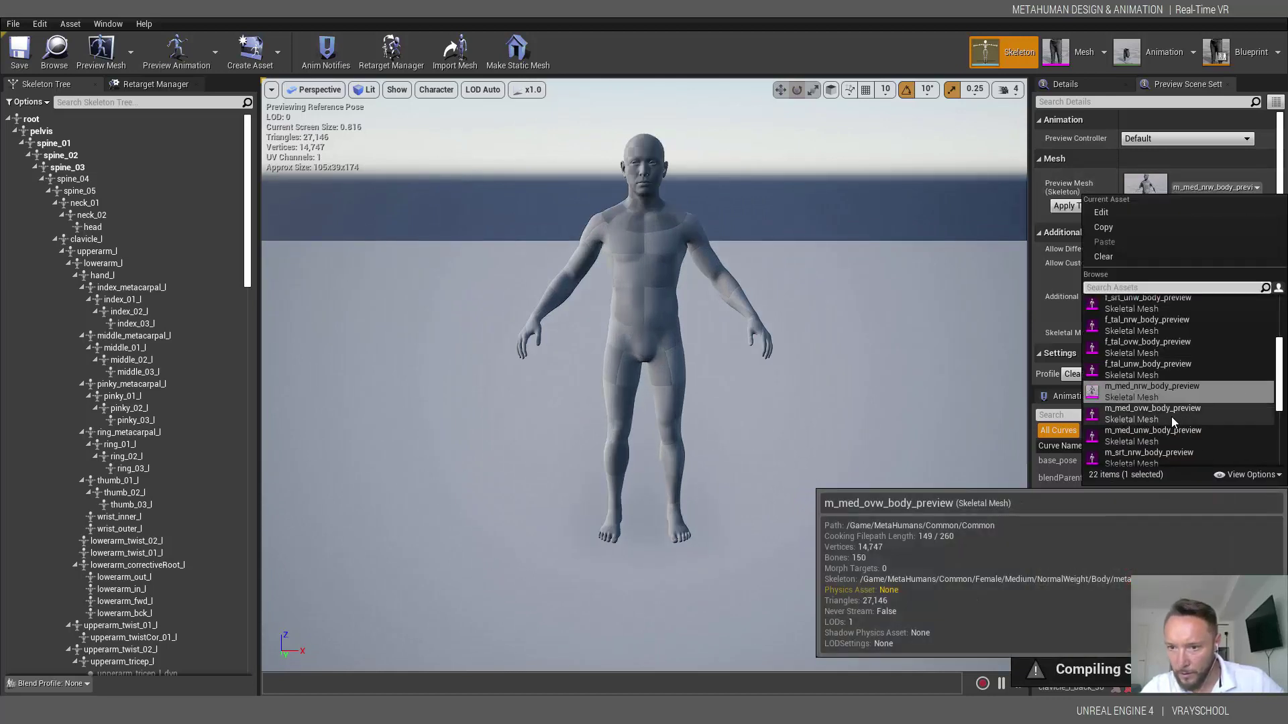
{"action": "left_click", "coordinate": [1153, 420]}
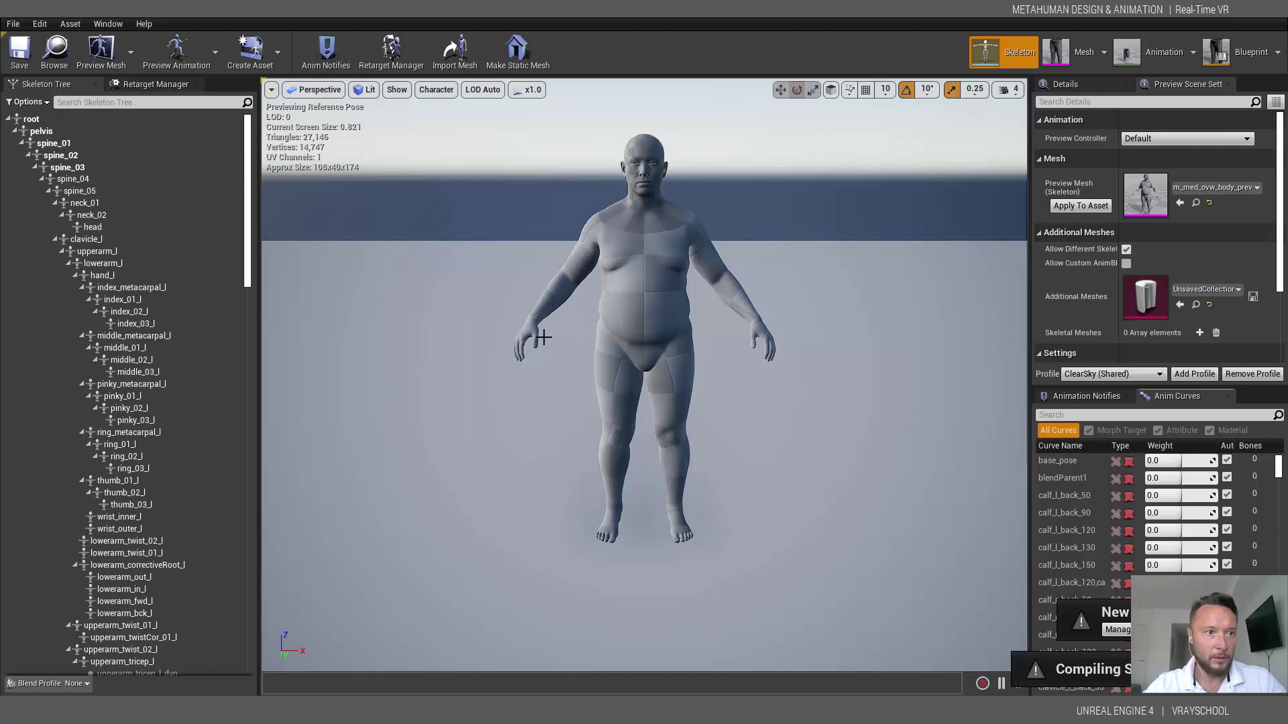
{"action": "left_click", "coordinate": [35, 120]}
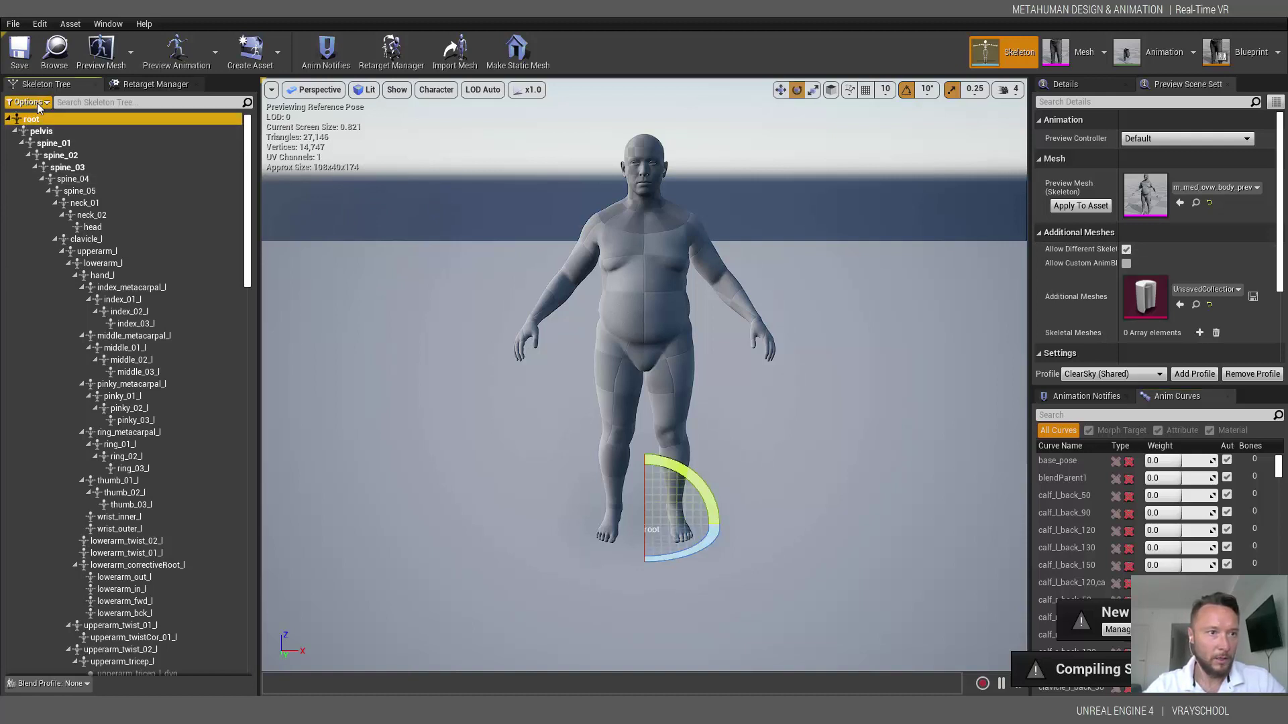
- In the Retarget Manager, assign the Humanoid rig to metahuman_base_skel
{"action": "left_click", "coordinate": [38, 102]}
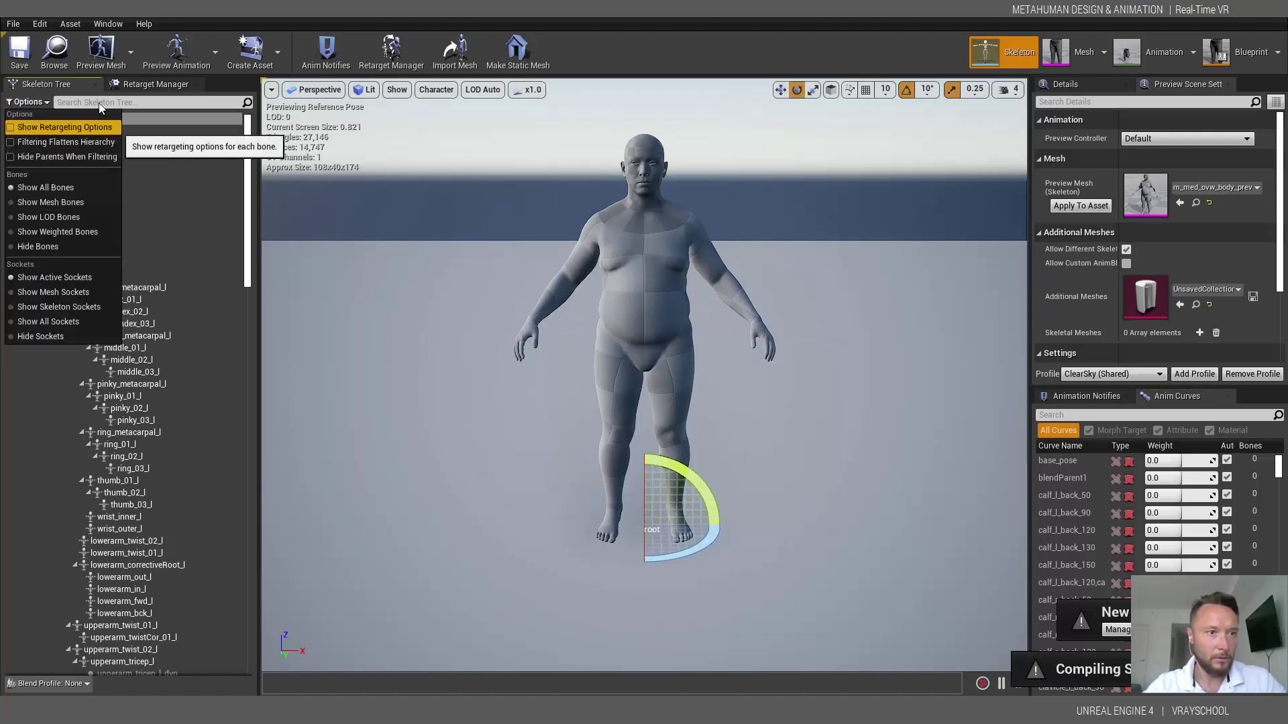
{"action": "left_click", "coordinate": [155, 84]}
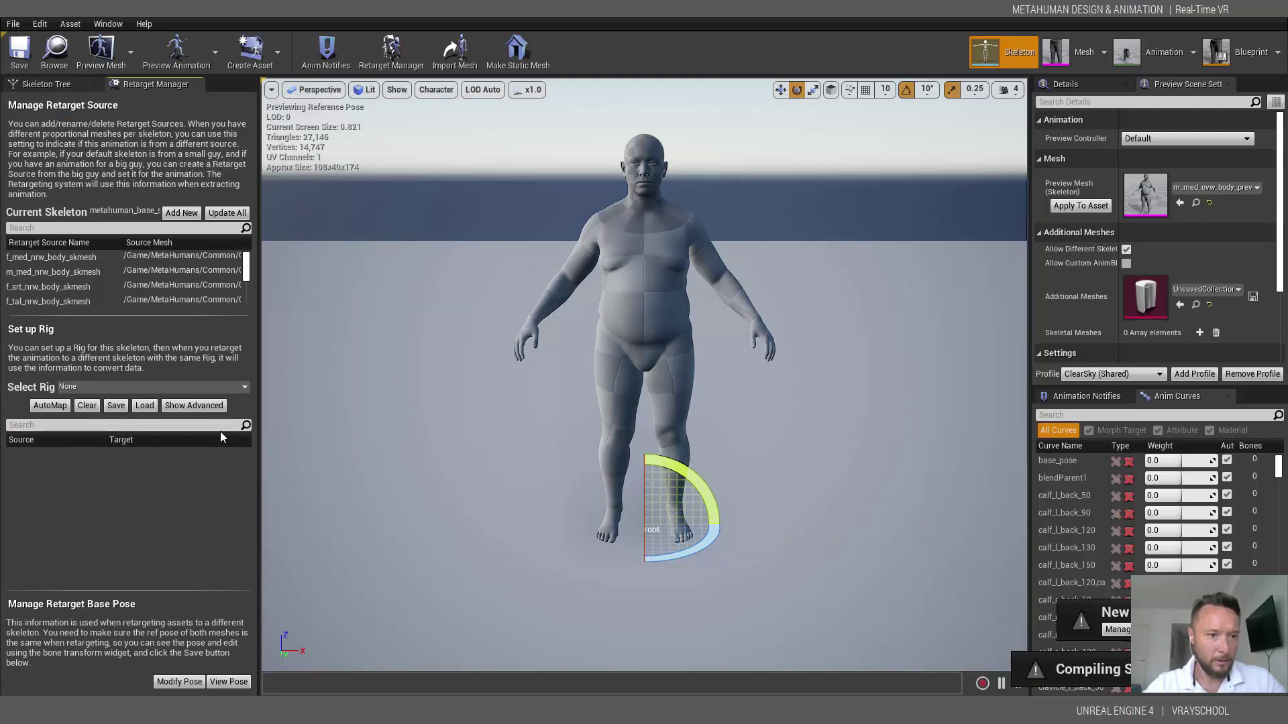
{"action": "left_click", "coordinate": [151, 386]}
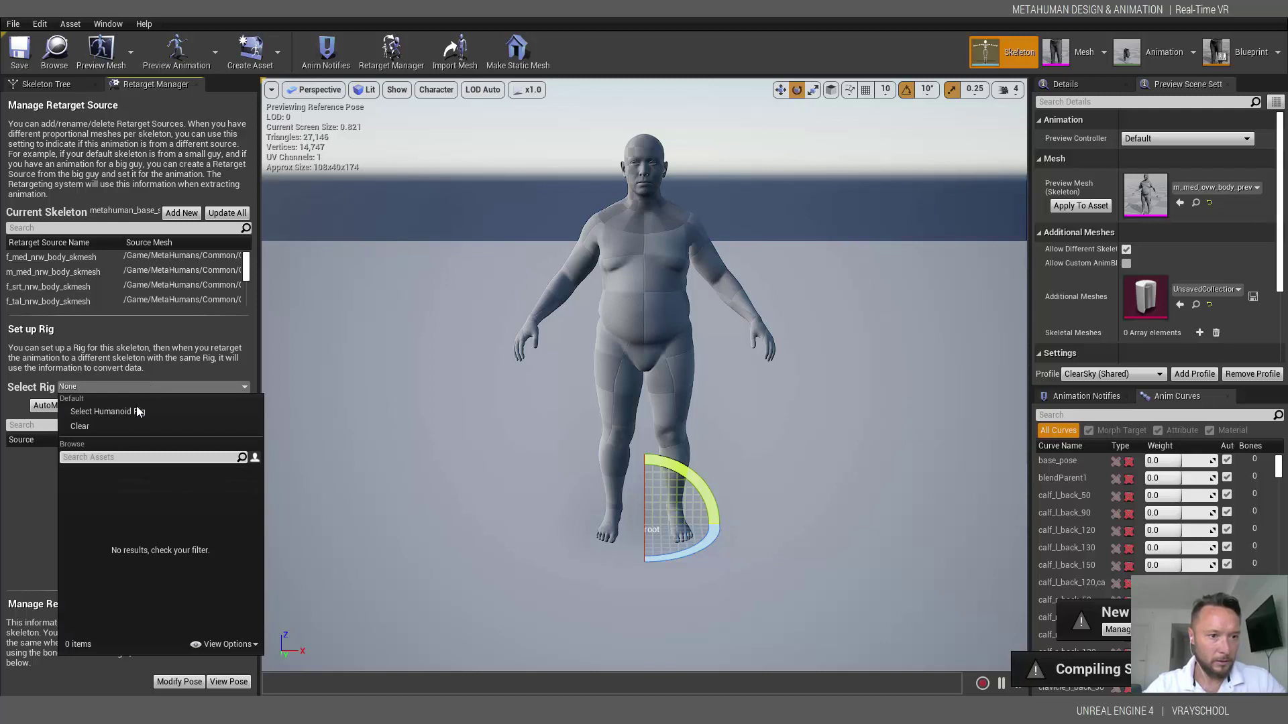
{"action": "left_click", "coordinate": [136, 411]}
{"action": "scroll", "coordinate": [239, 542], "scroll_direction": "down", "scroll_amount": 3}
{"action": "scroll", "coordinate": [239, 542], "scroll_direction": "down", "scroll_amount": 3}
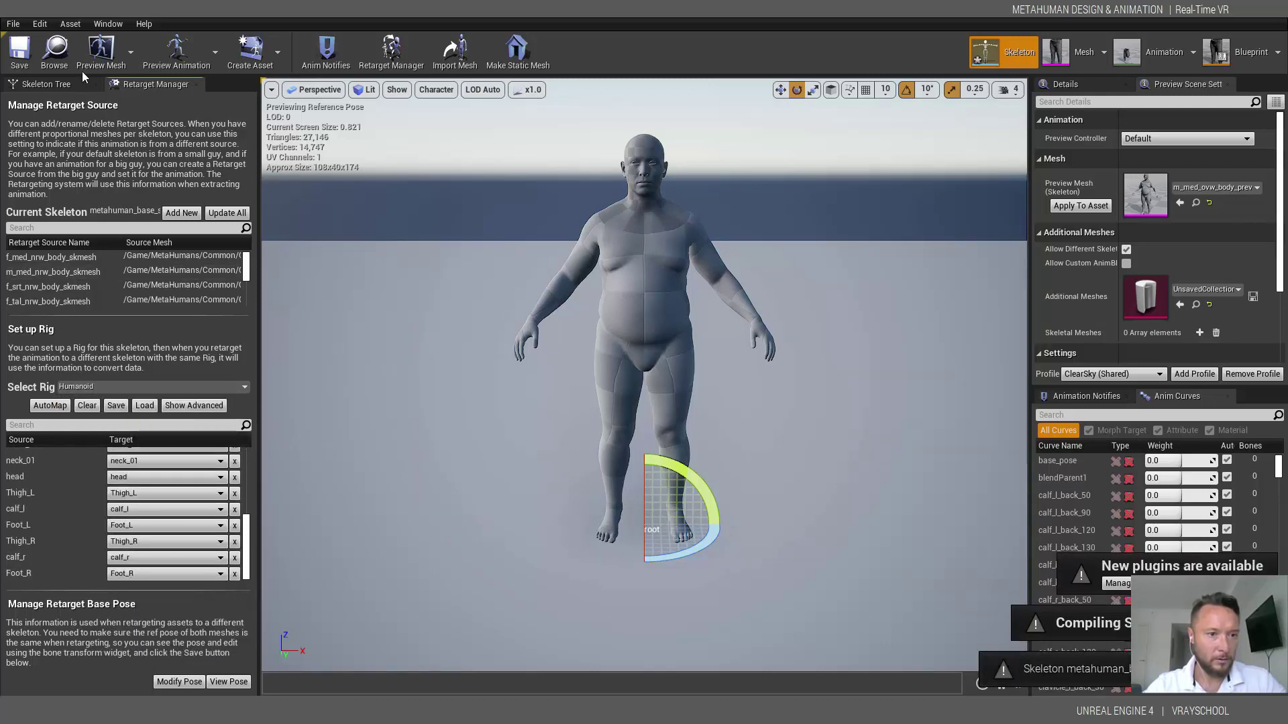
- In the Skeleton Tree, enable Show Retargeting Options to list each bone's translation mode
{"action": "left_click", "coordinate": [71, 88]}
{"action": "left_click", "coordinate": [42, 129]}
{"action": "left_click", "coordinate": [37, 120]}
{"action": "left_click", "coordinate": [38, 102]}
{"action": "left_click", "coordinate": [59, 129]}
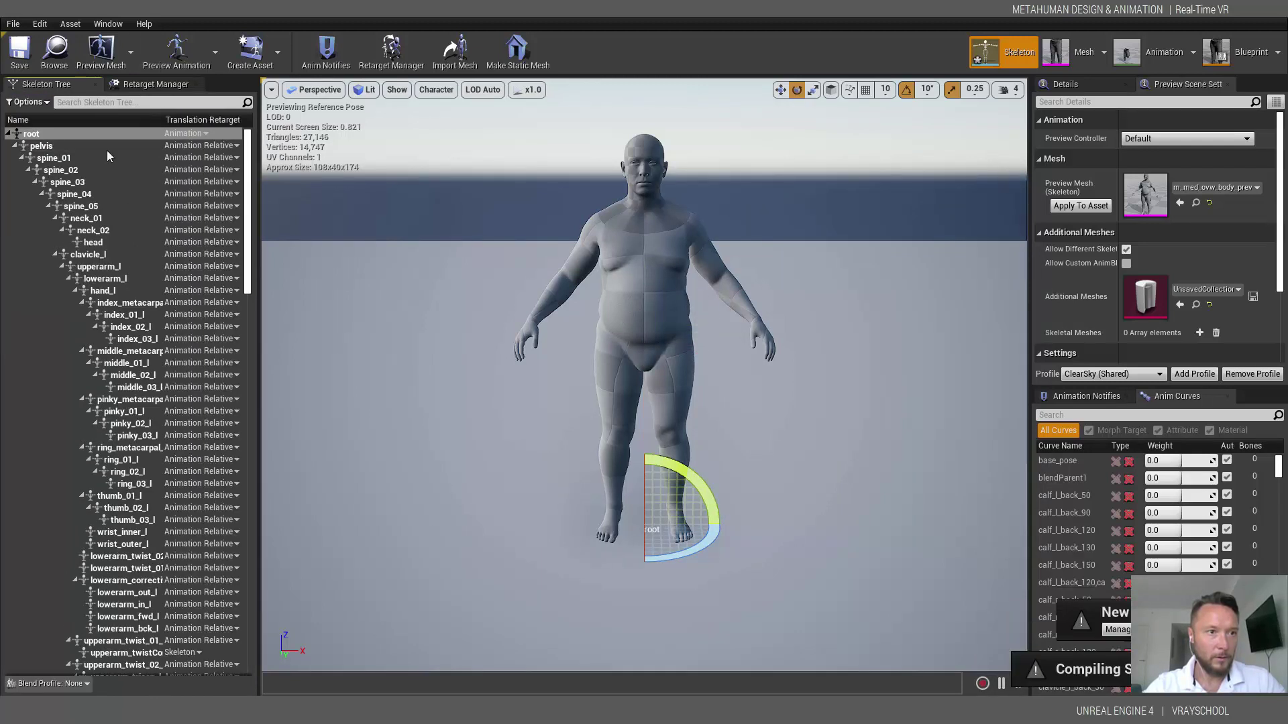
- Set the pelvis bone's translation retargeting to Animation
{"action": "left_click", "coordinate": [201, 152]}
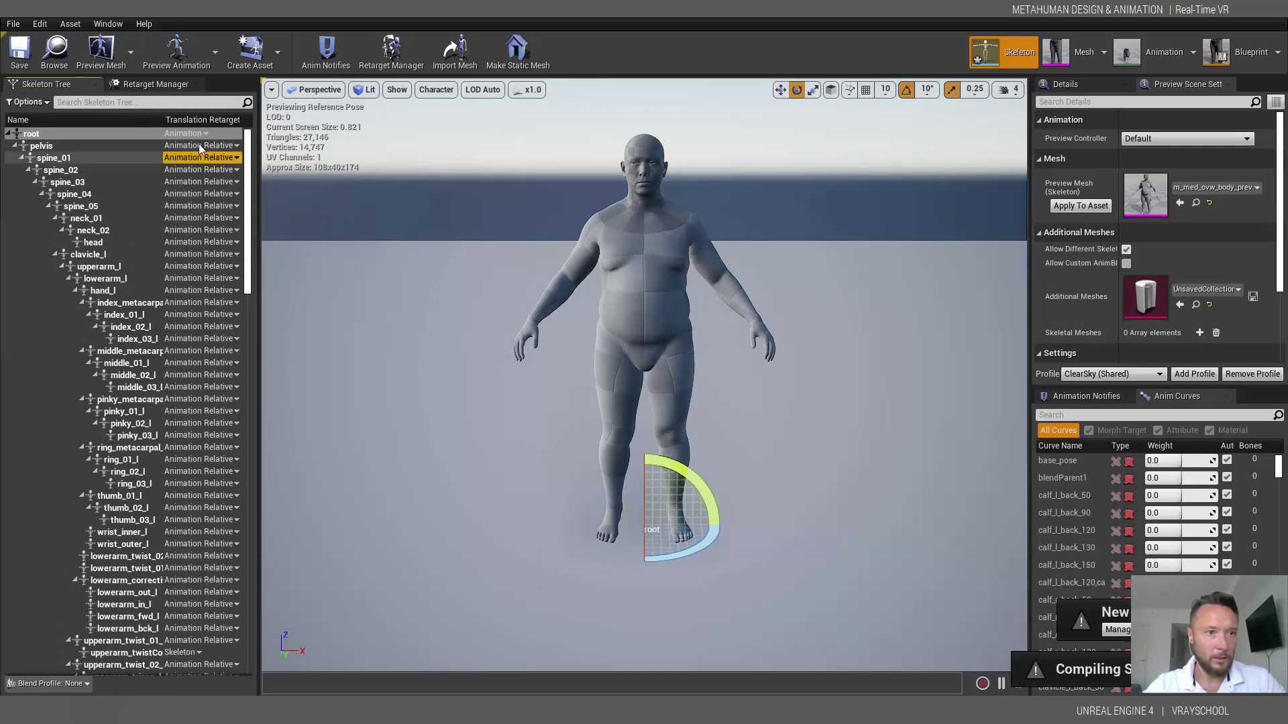
{"action": "left_click", "coordinate": [236, 168]}
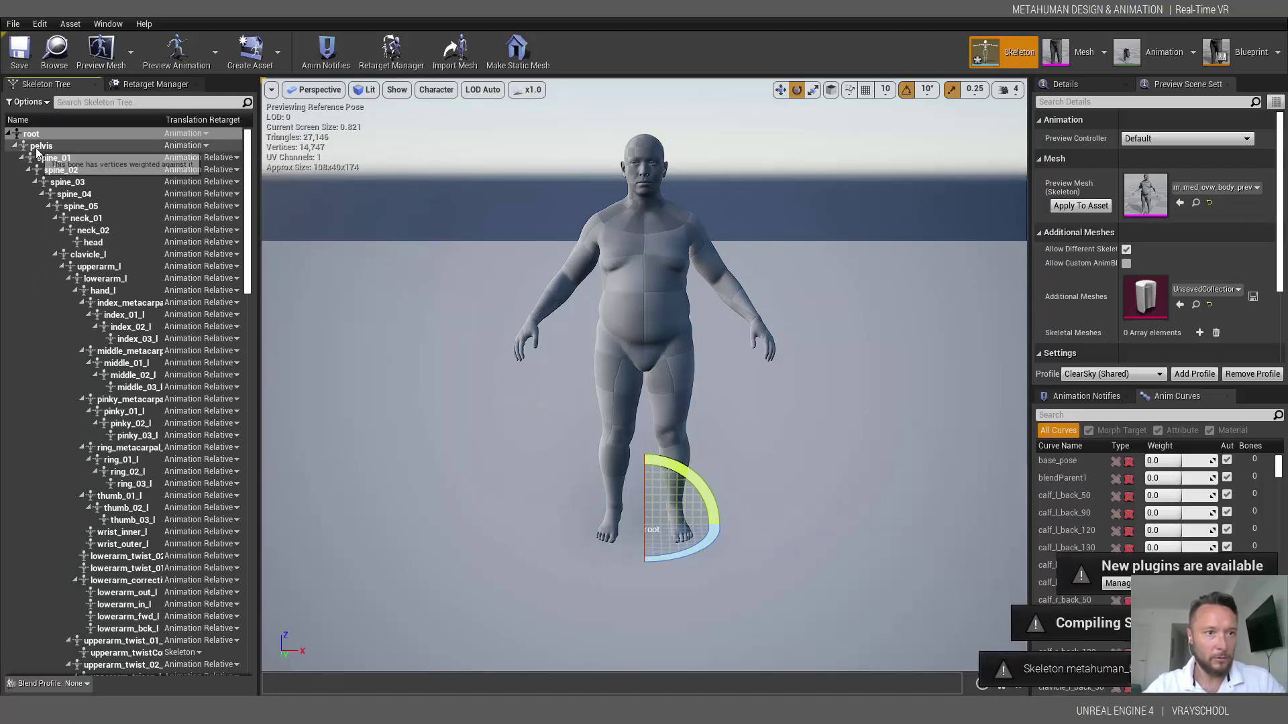
{"action": "left_click", "coordinate": [225, 158]}
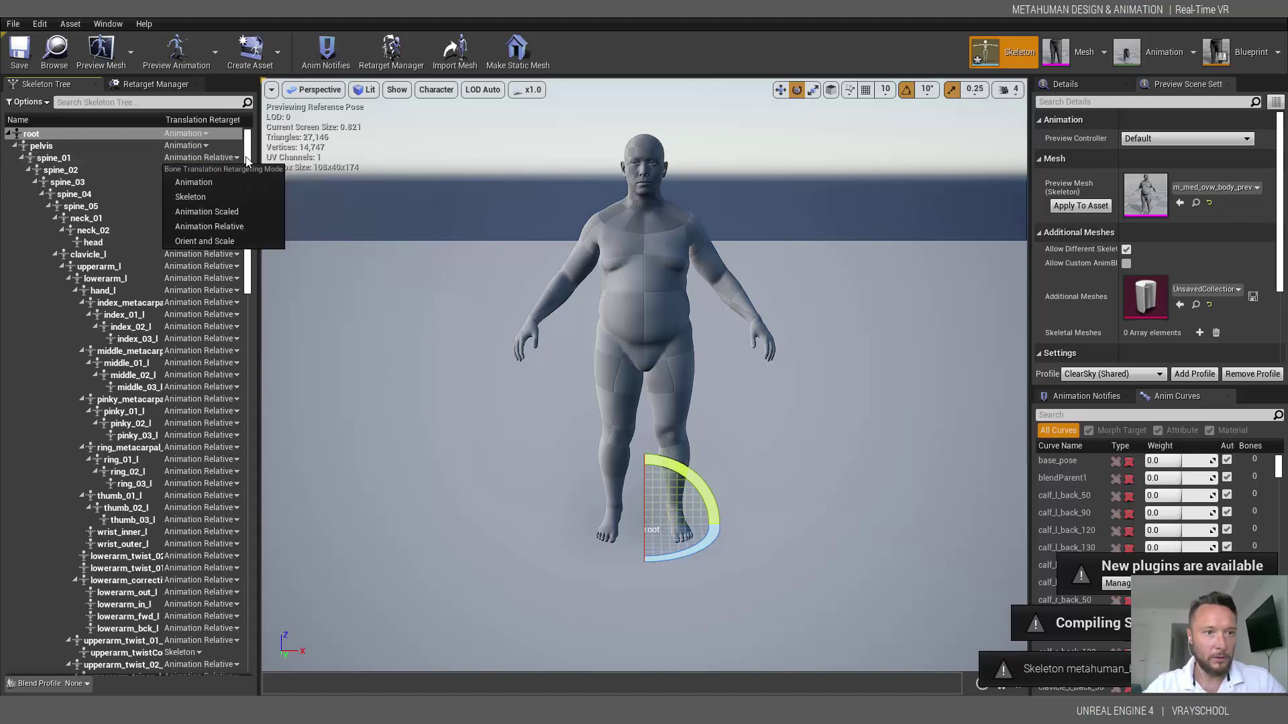
{"action": "key", "text": "Escape"}
{"action": "left_click_drag", "start_coordinate": [248, 201], "coordinate": [264, 548]}
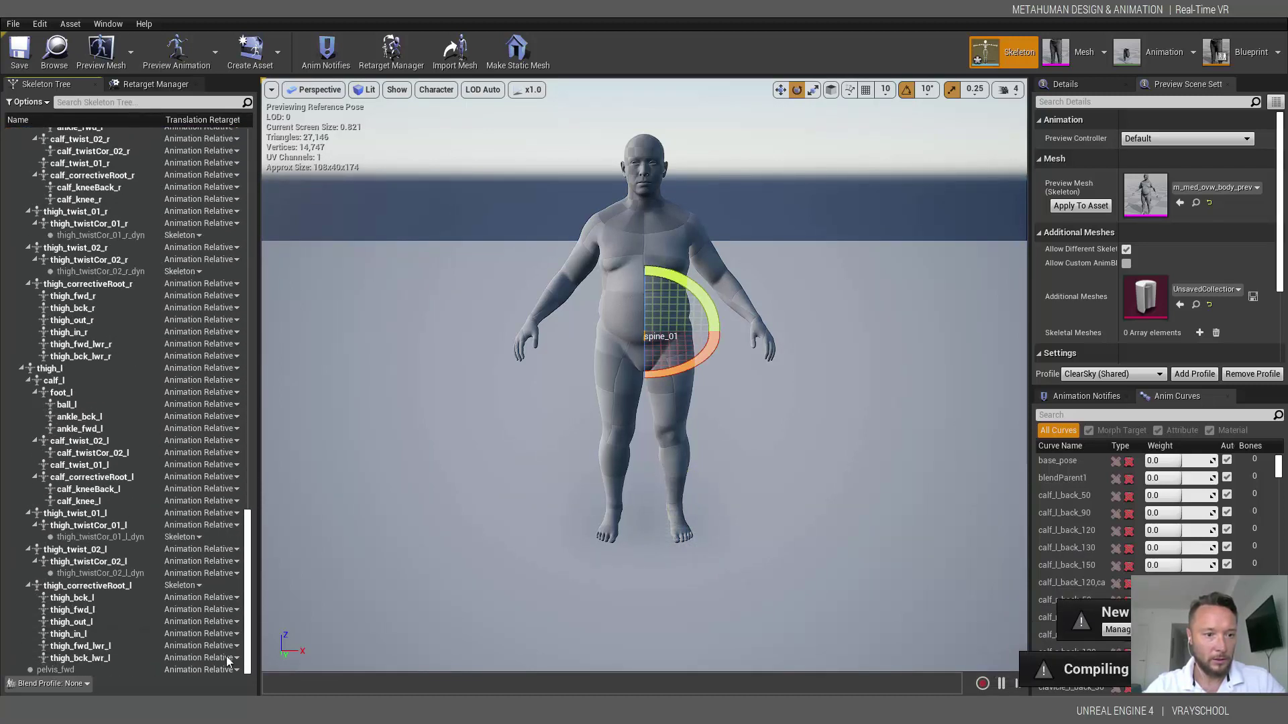
{"action": "scroll", "coordinate": [68, 388], "scroll_direction": "up", "scroll_amount": 5}
{"action": "scroll", "coordinate": [39, 397], "scroll_direction": "up", "scroll_amount": 20}
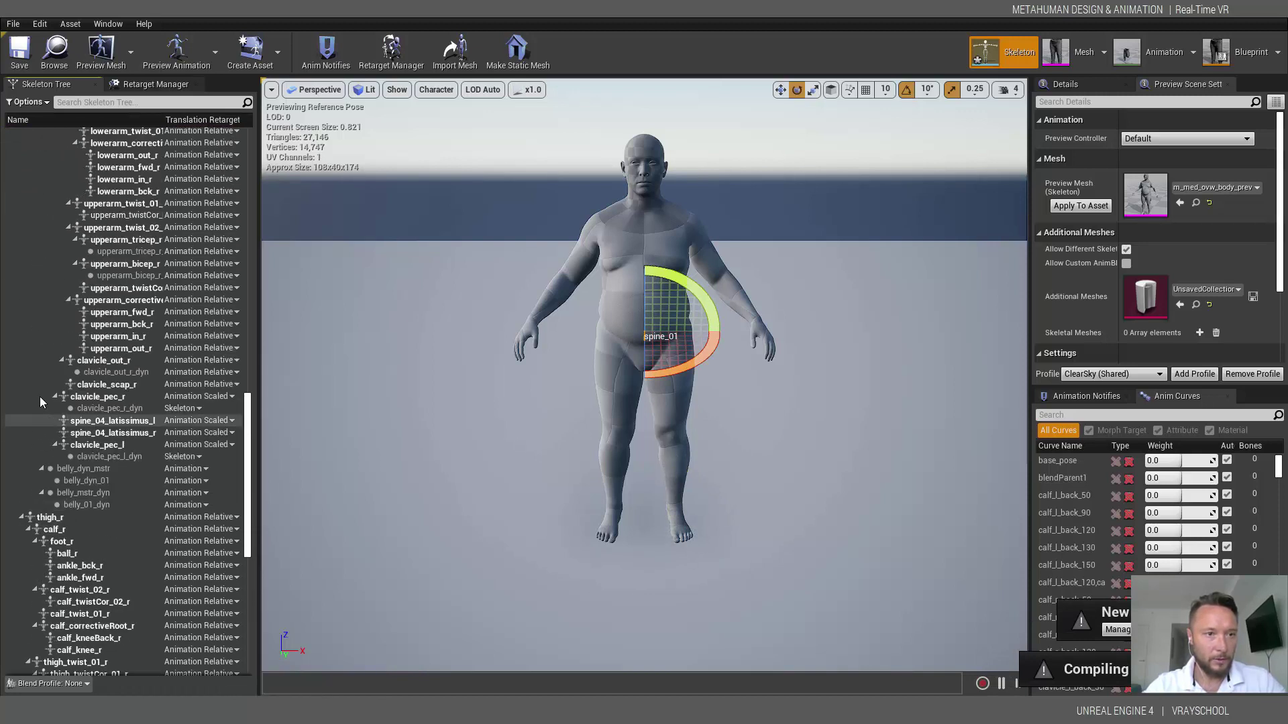
{"action": "scroll", "coordinate": [16, 415], "scroll_direction": "up", "scroll_amount": 6}
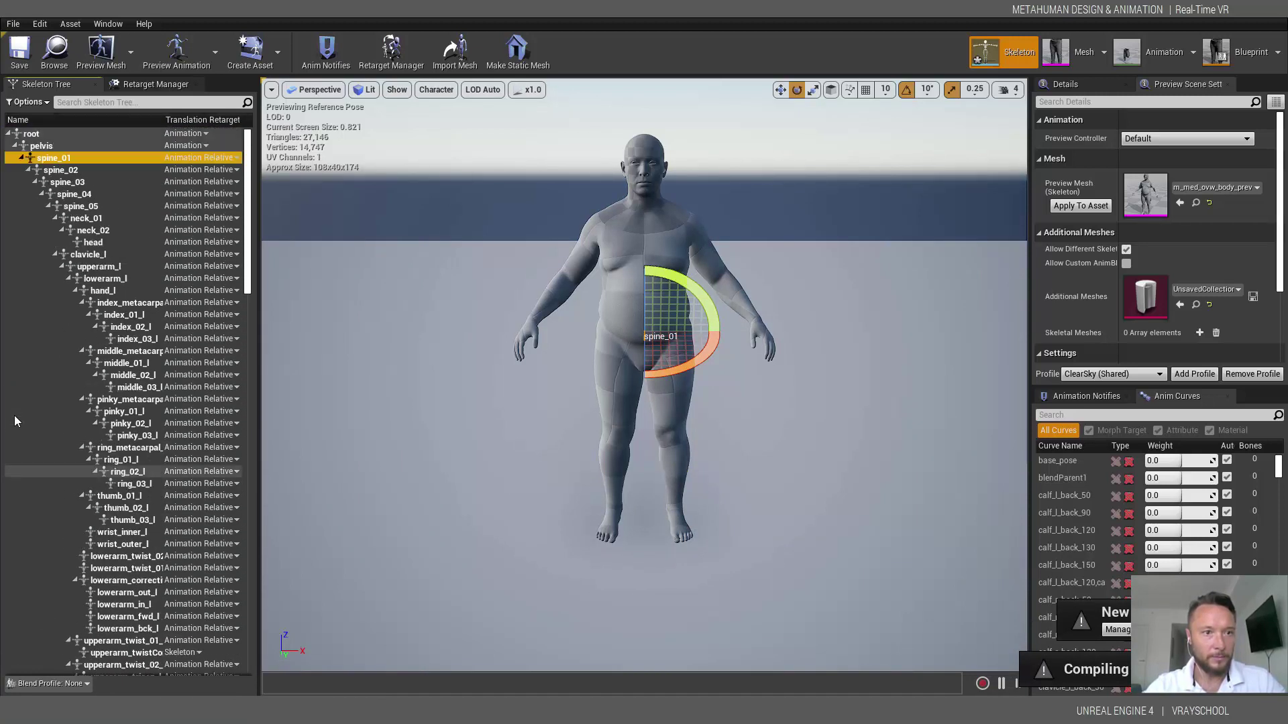
- Recursively set spine_01 and thigh_r with their children to Skeleton translation retargeting
{"action": "right_click", "coordinate": [56, 158]}
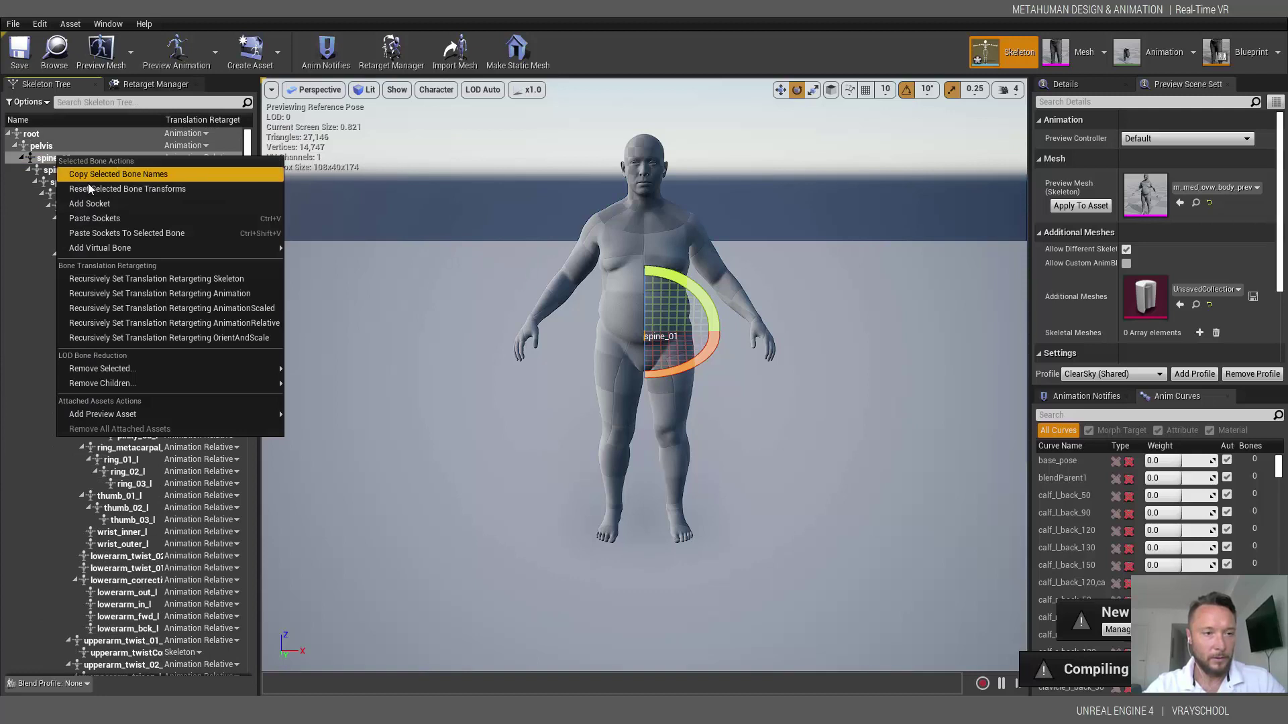
{"action": "left_click", "coordinate": [98, 281]}
{"action": "scroll", "coordinate": [66, 357], "scroll_direction": "down", "scroll_amount": 4}
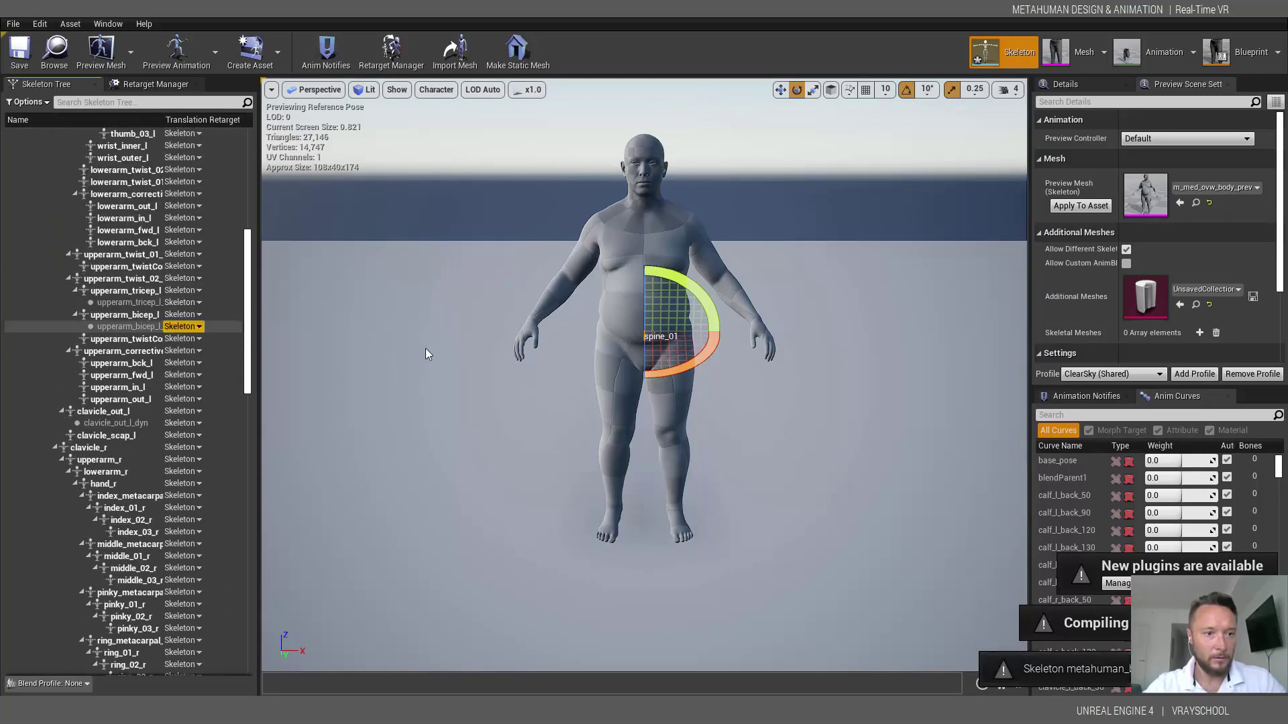
{"action": "left_click_drag", "start_coordinate": [249, 271], "coordinate": [252, 463]}
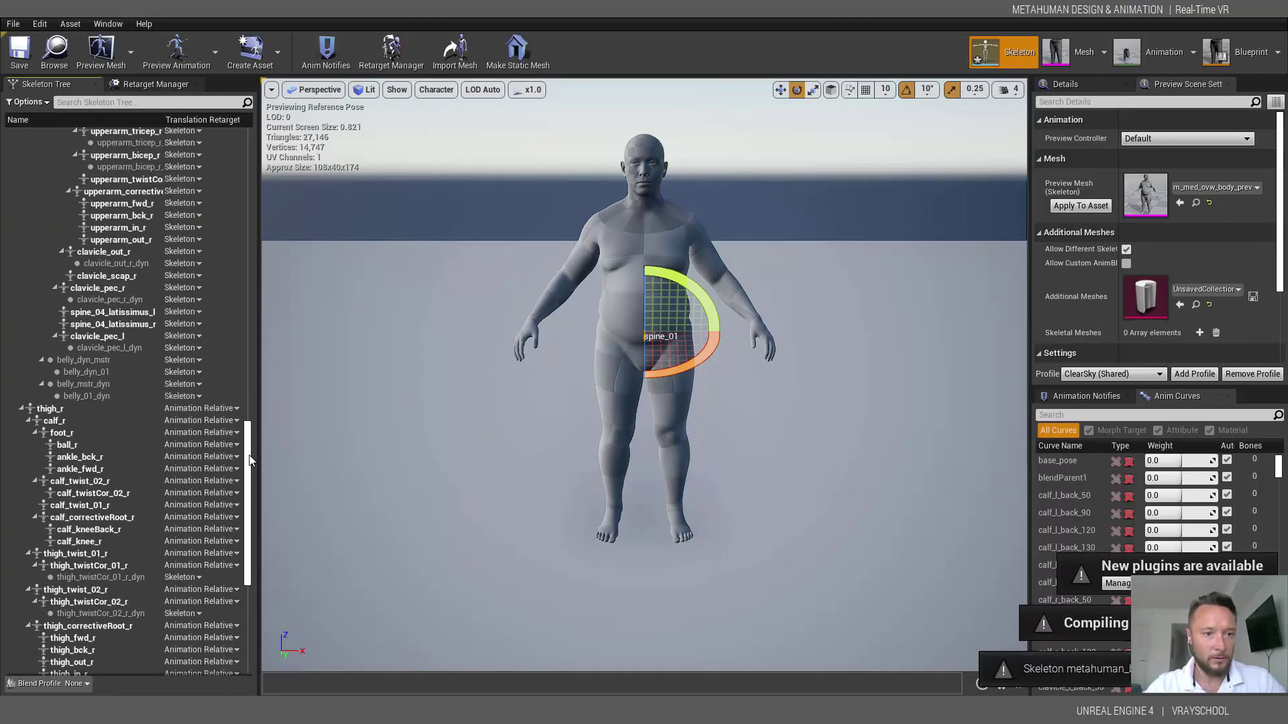
{"action": "left_click", "coordinate": [62, 409]}
{"action": "right_click", "coordinate": [62, 410]}
{"action": "left_click", "coordinate": [102, 427]}
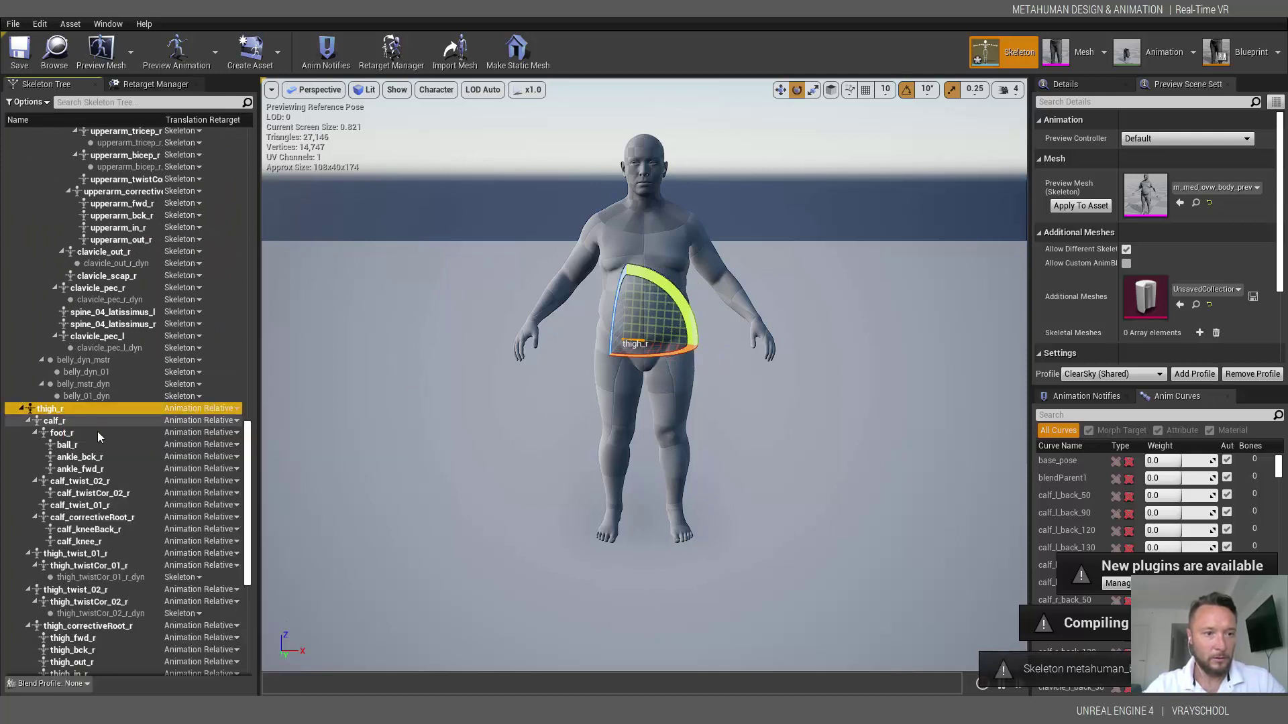
{"action": "right_click", "coordinate": [57, 409]}
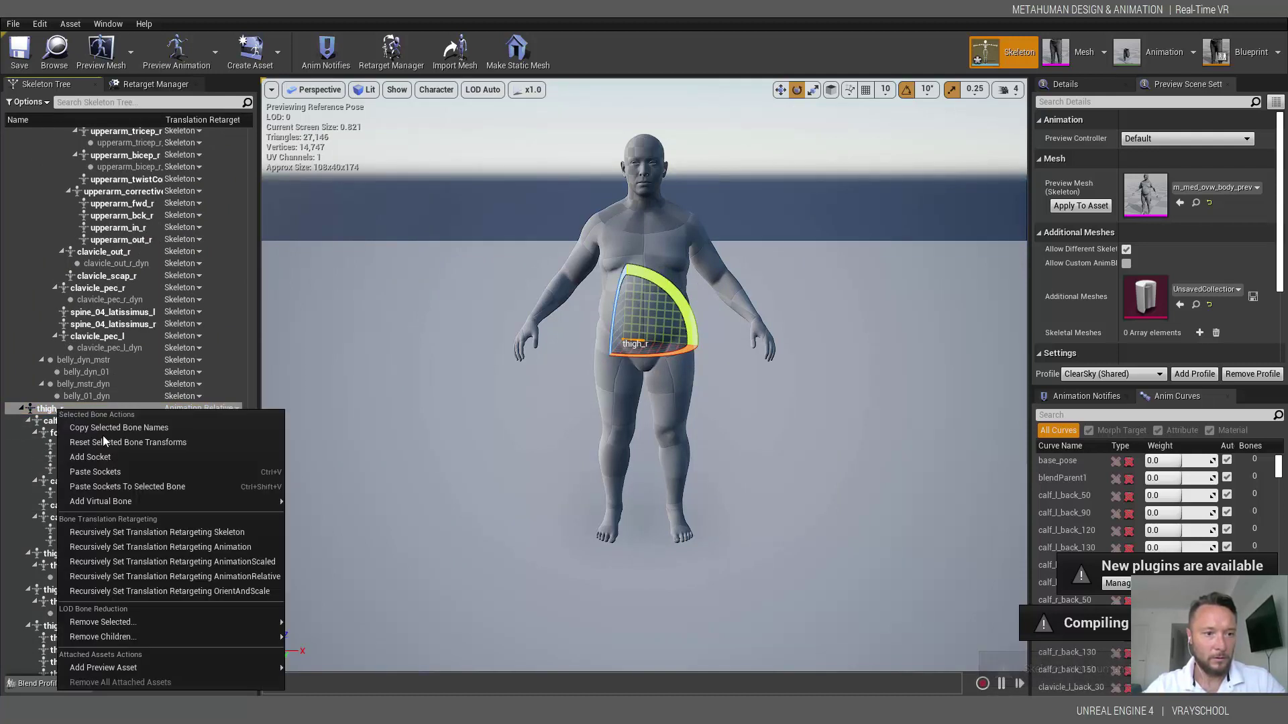
{"action": "left_click", "coordinate": [91, 533]}
- Recursively set thigh_l and pelvis_fwd to Skeleton translation retargeting
{"action": "scroll", "coordinate": [31, 578], "scroll_direction": "down", "scroll_amount": 4}
{"action": "scroll", "coordinate": [31, 578], "scroll_direction": "down", "scroll_amount": 4}
{"action": "left_click", "coordinate": [47, 453]}
{"action": "right_click", "coordinate": [47, 453]}
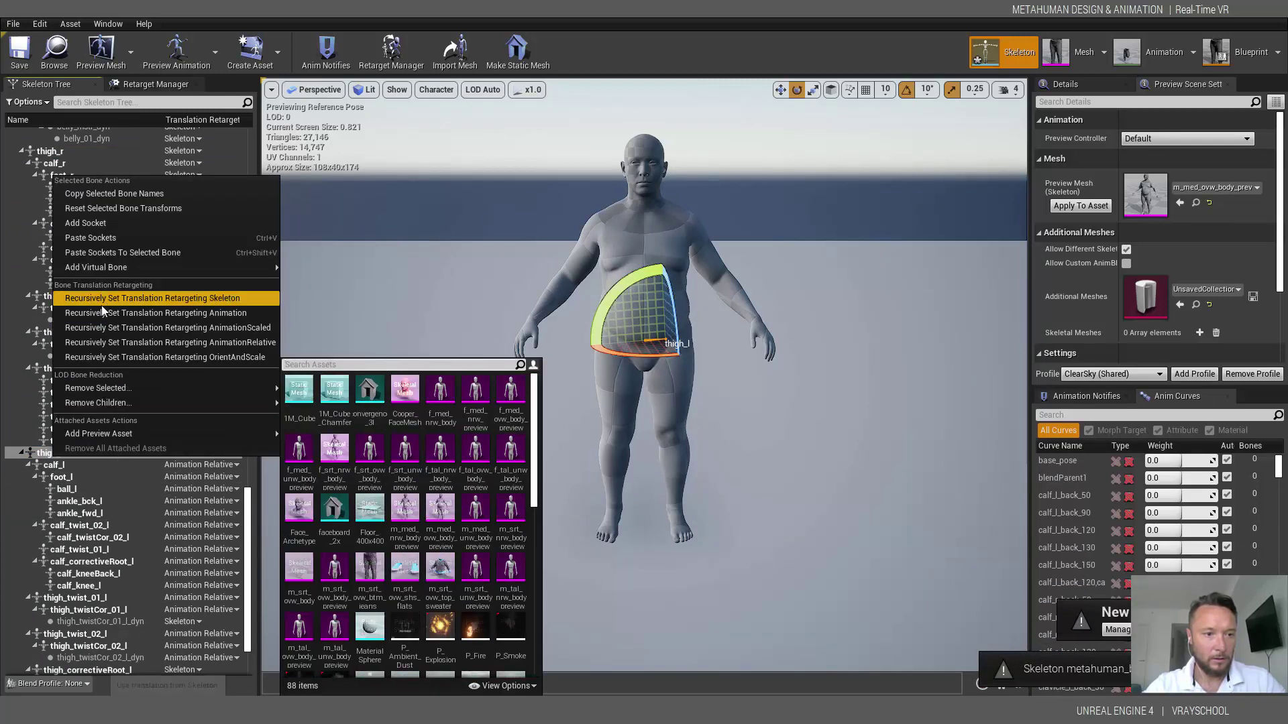
{"action": "left_click", "coordinate": [102, 300]}
{"action": "scroll", "coordinate": [78, 547], "scroll_direction": "down", "scroll_amount": 3}
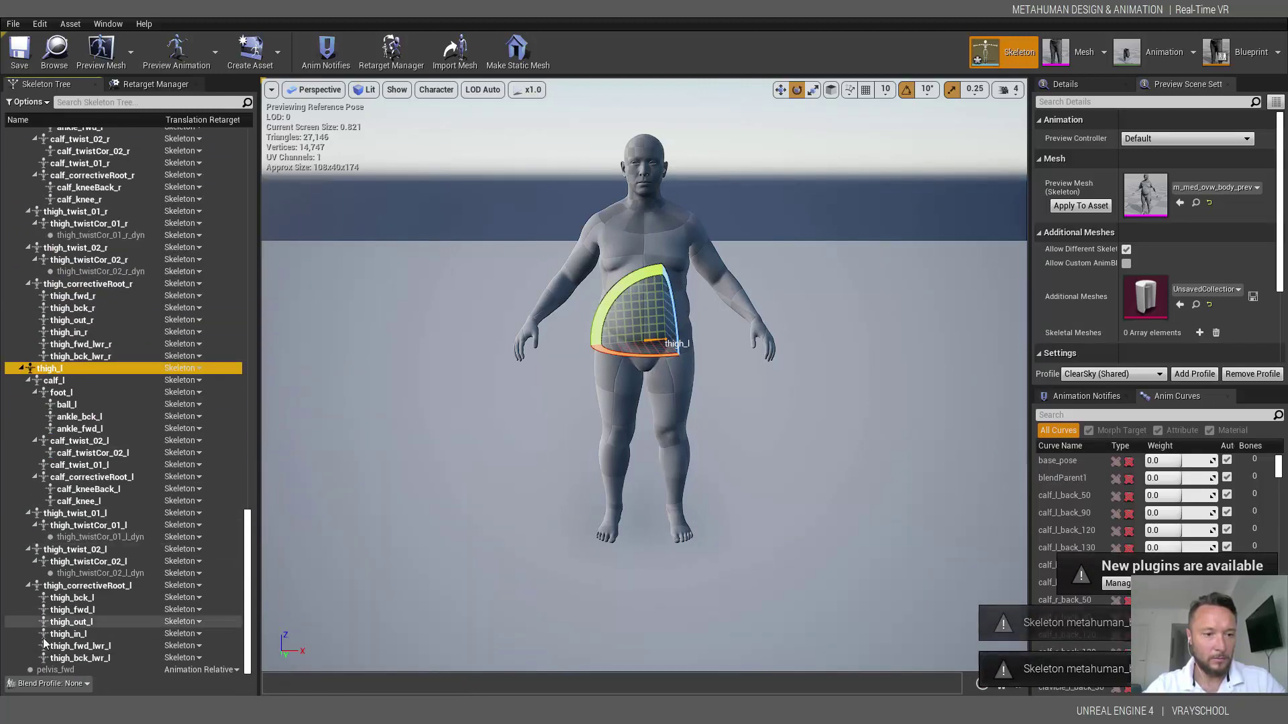
{"action": "left_click", "coordinate": [54, 669]}
{"action": "right_click", "coordinate": [53, 670]}
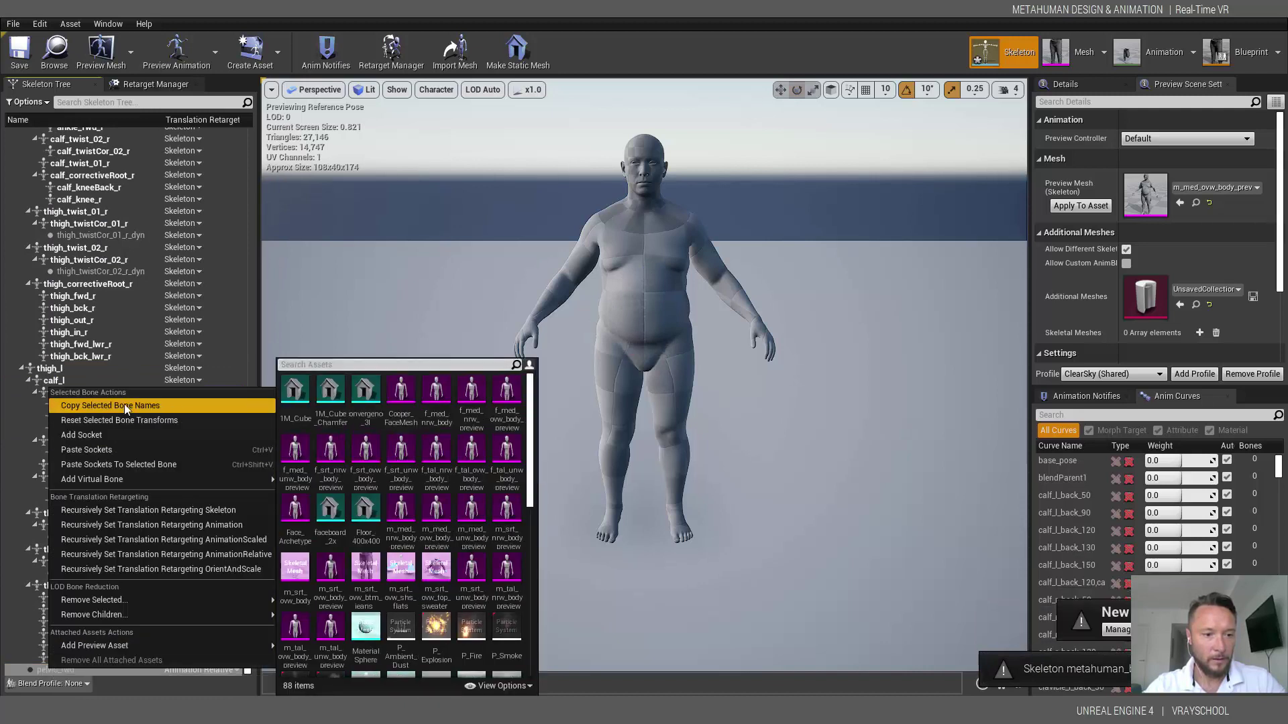
{"action": "left_click", "coordinate": [99, 509]}
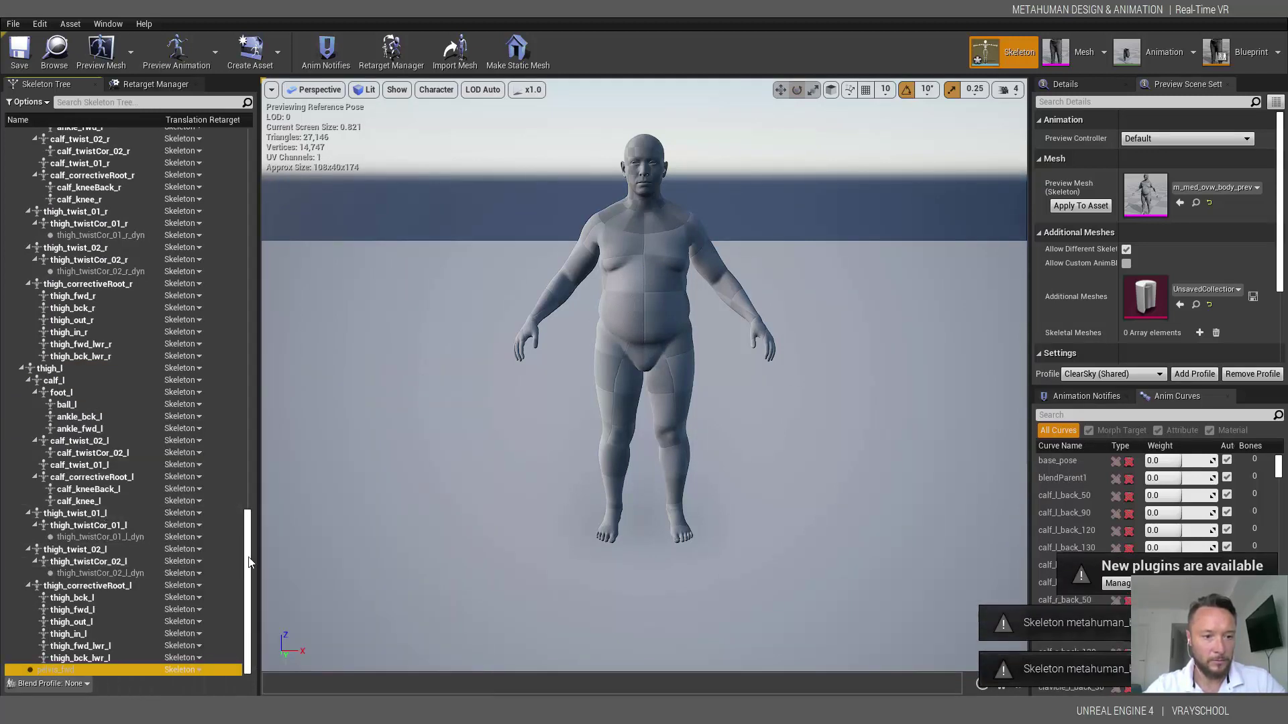
- Draw the full bone hierarchy on the character via Character > Bones > All Hierarchy
{"action": "left_click", "coordinate": [397, 90]}
{"action": "left_click", "coordinate": [436, 90]}
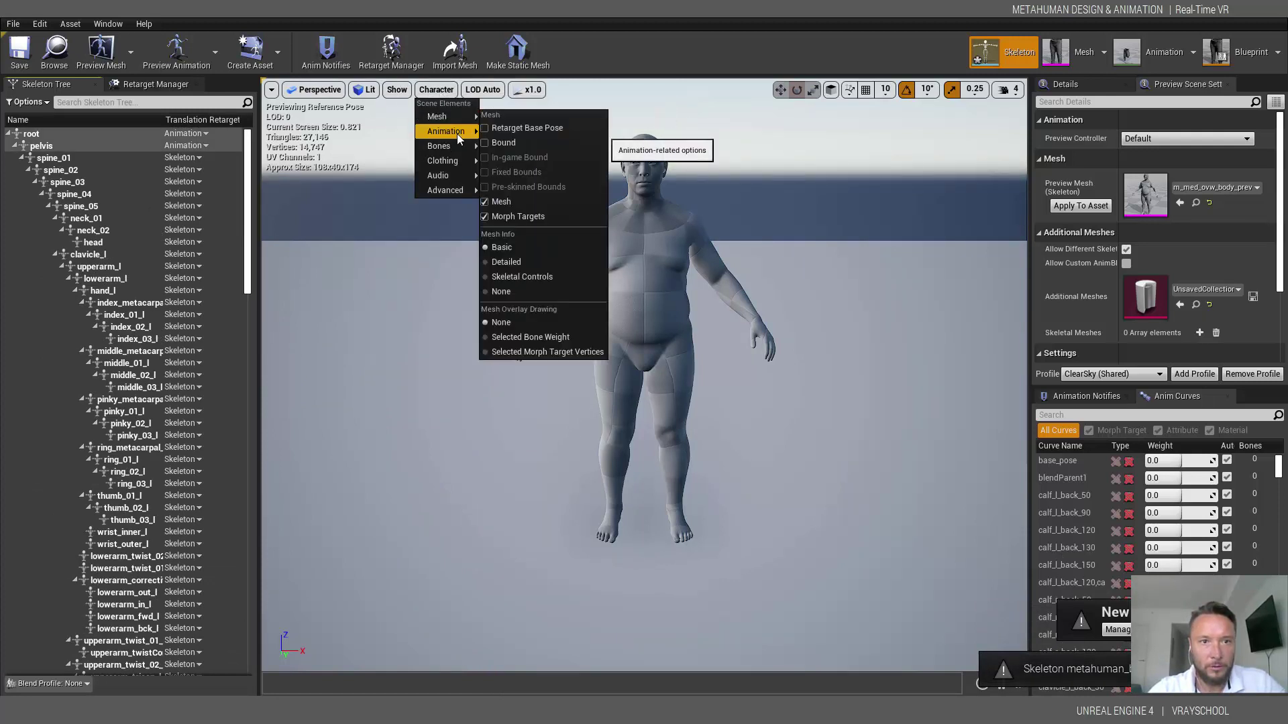
{"action": "mouse_move", "coordinate": [453, 145]}
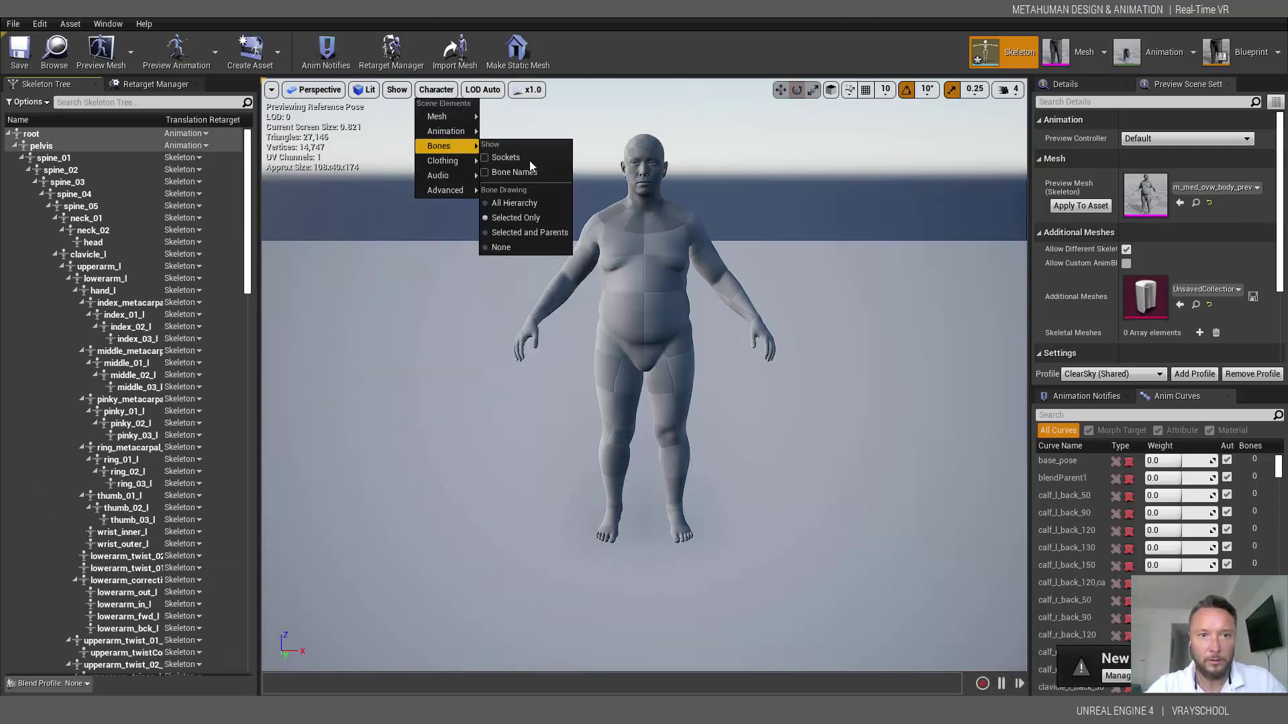
{"action": "left_click", "coordinate": [531, 203]}
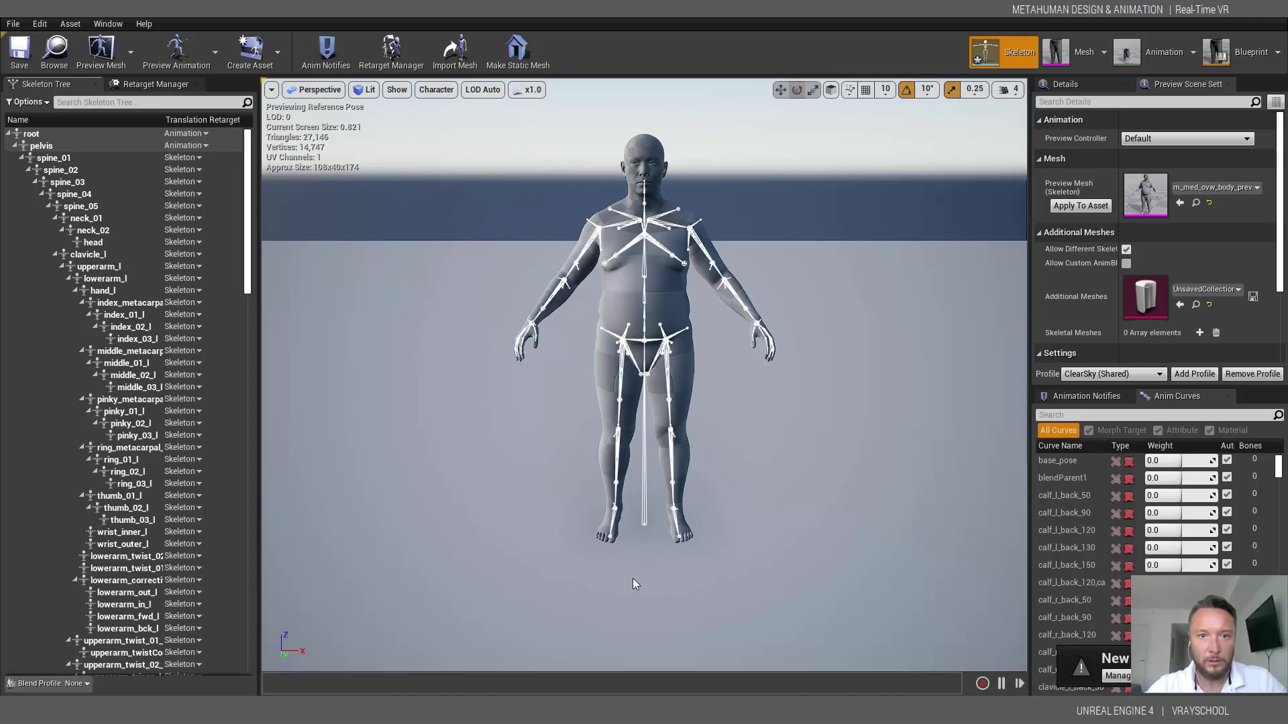
{"action": "scroll", "coordinate": [664, 214], "scroll_direction": "up", "scroll_amount": 10}
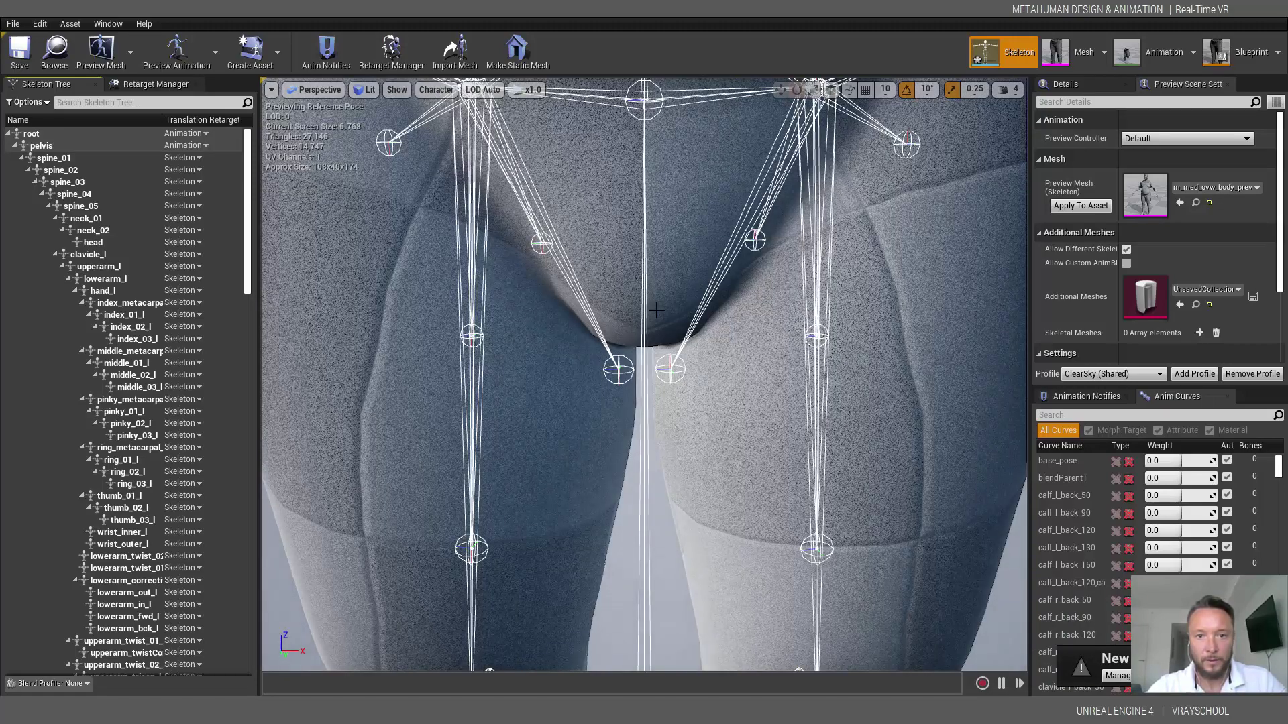
{"action": "scroll", "coordinate": [655, 305], "scroll_direction": "down", "scroll_amount": 10}
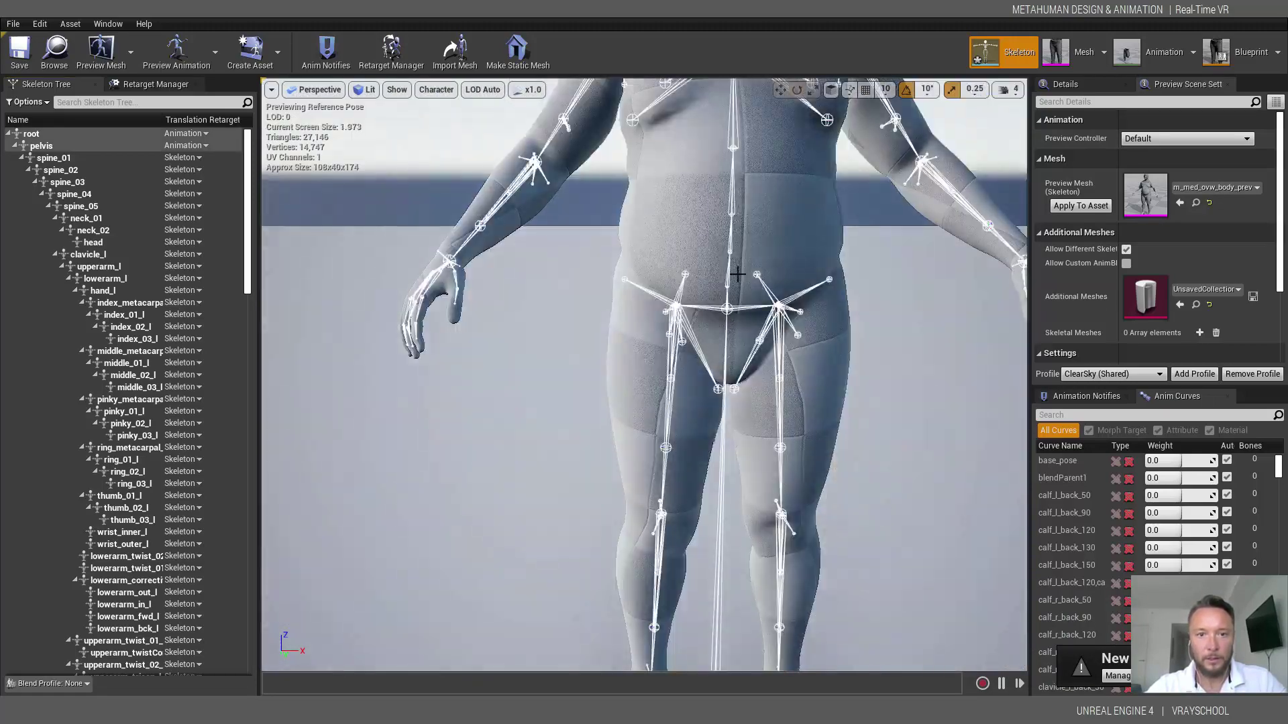
{"action": "left_click_drag", "start_coordinate": [737, 277], "coordinate": [737, 277]}
- Enable Bone Names so every bone is labelled in the preview
{"action": "left_click", "coordinate": [452, 96]}
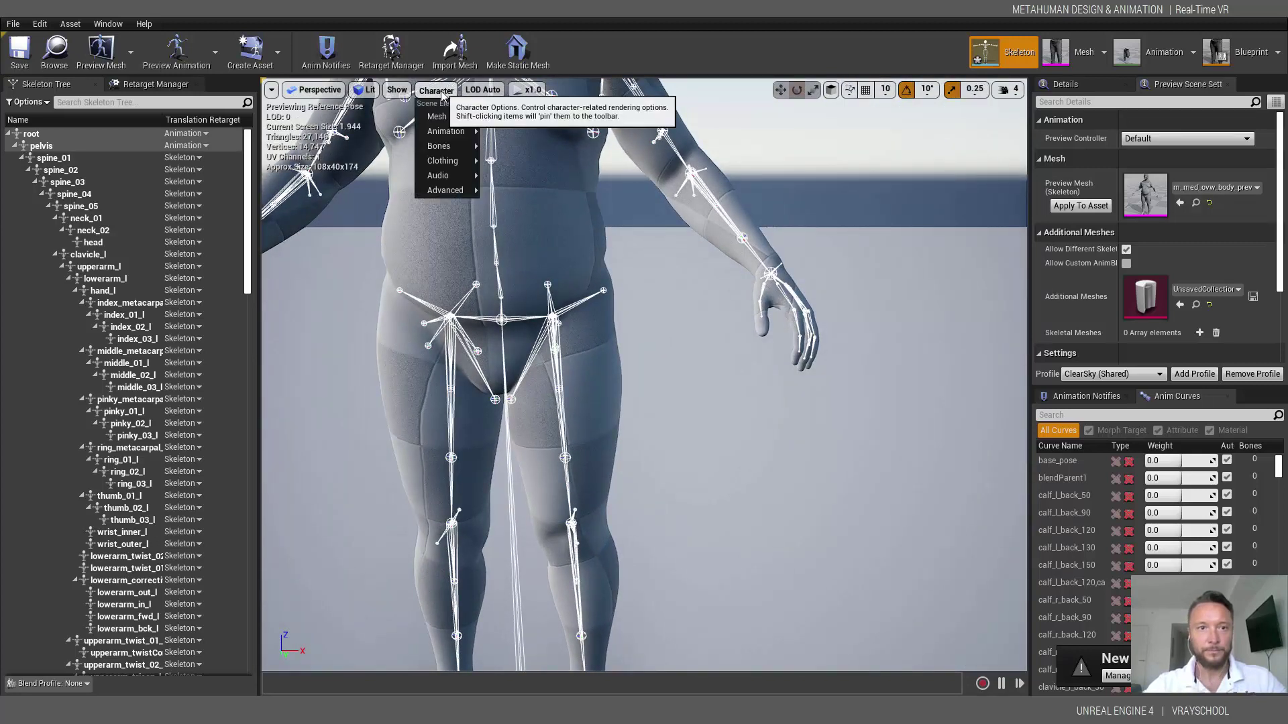
{"action": "mouse_move", "coordinate": [460, 147]}
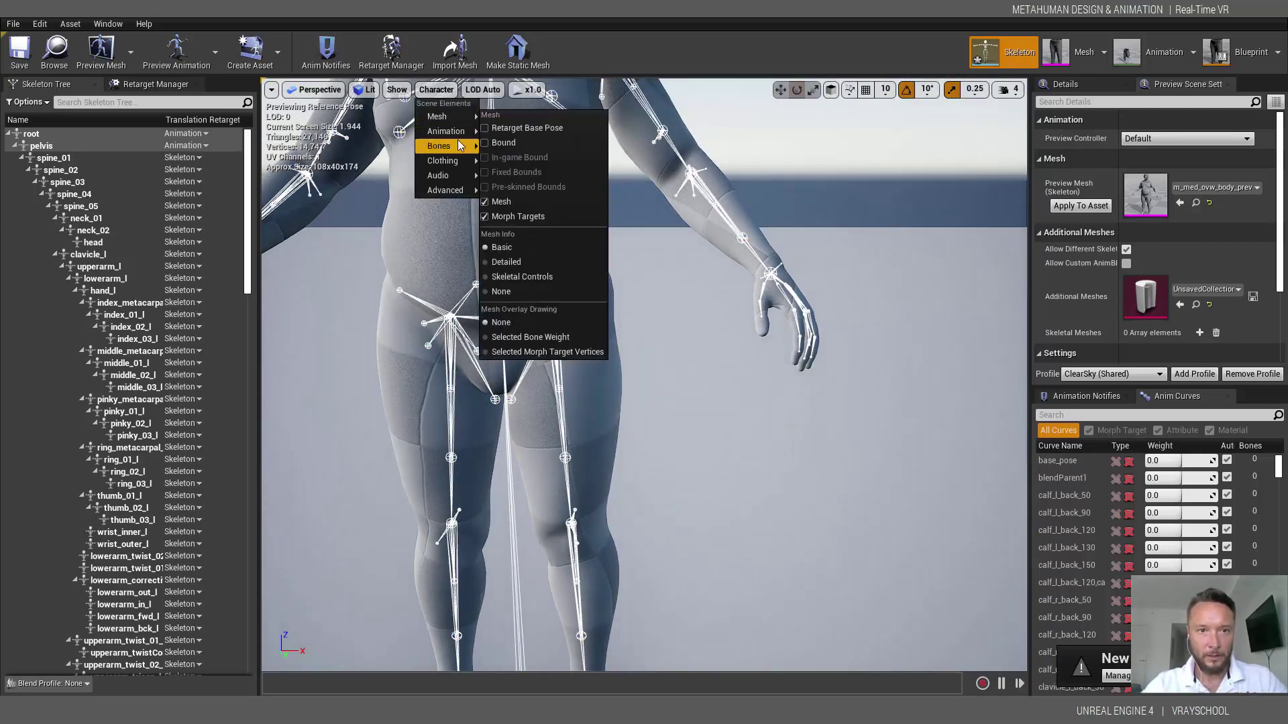
{"action": "left_click", "coordinate": [515, 173]}
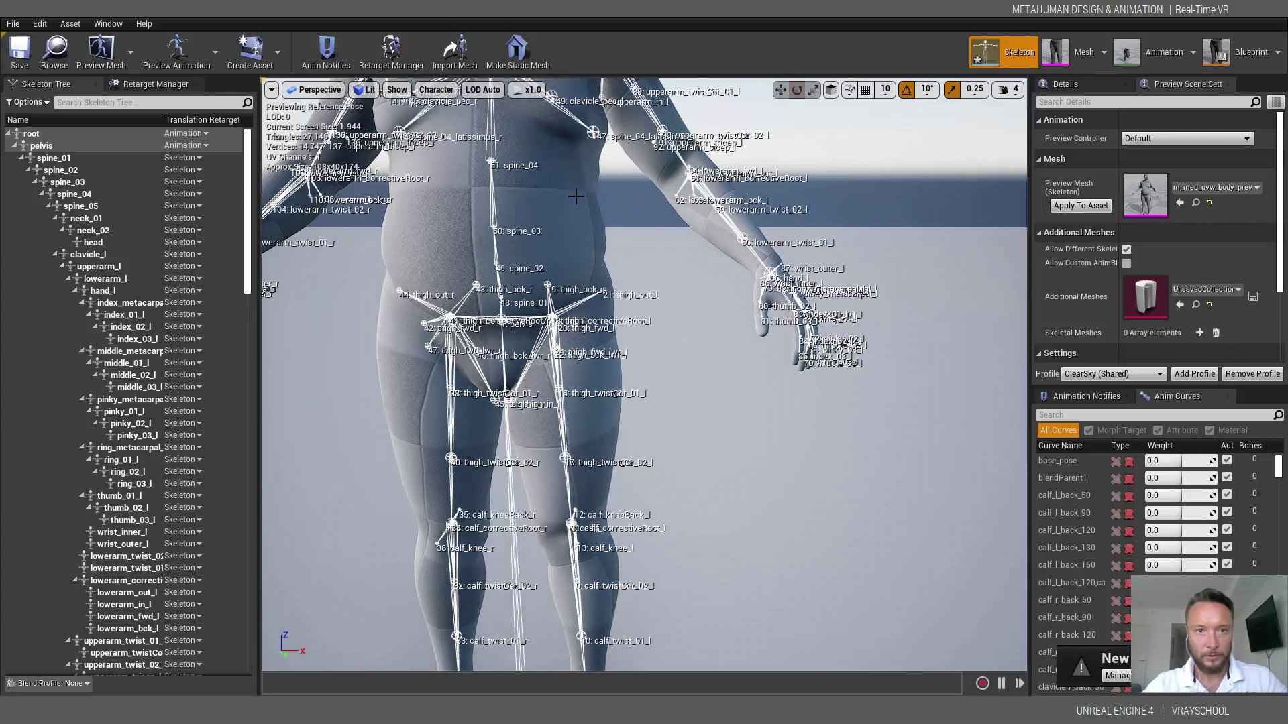
{"action": "right_click_drag", "start_coordinate": [483, 270], "coordinate": [463, 255]}
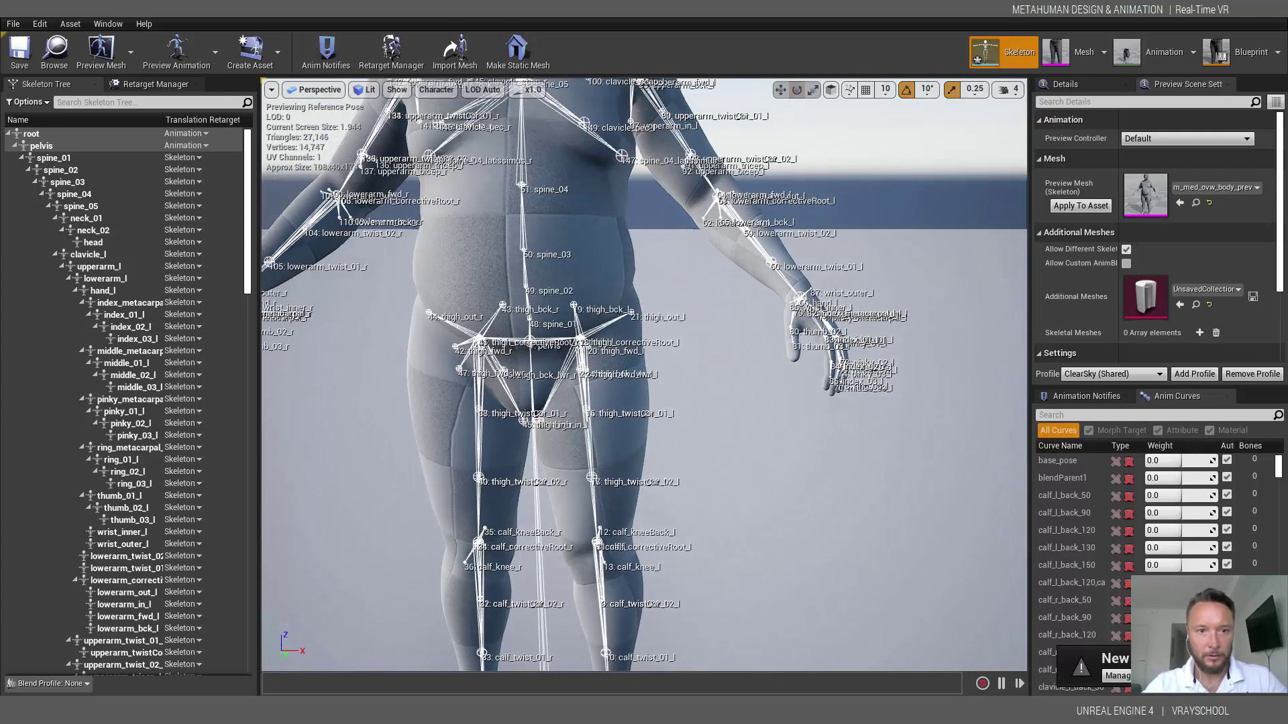
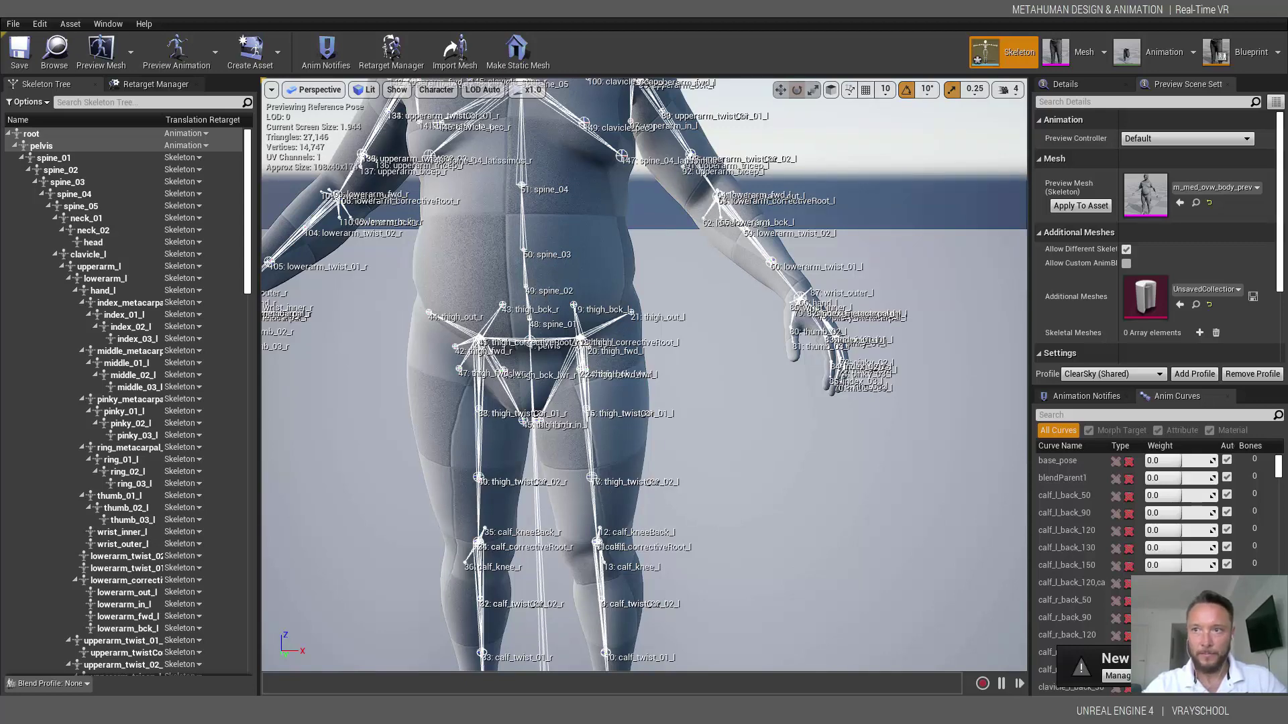
- Move the skeleton editor aside and open the mannequin's SK_Mannequin mesh from the level
{"action": "double_click", "coordinate": [1132, 9]}
{"action": "left_click_drag", "start_coordinate": [901, 47], "coordinate": [1083, 284]}
{"action": "right_click", "coordinate": [407, 179]}
{"action": "left_click", "coordinate": [470, 201]}
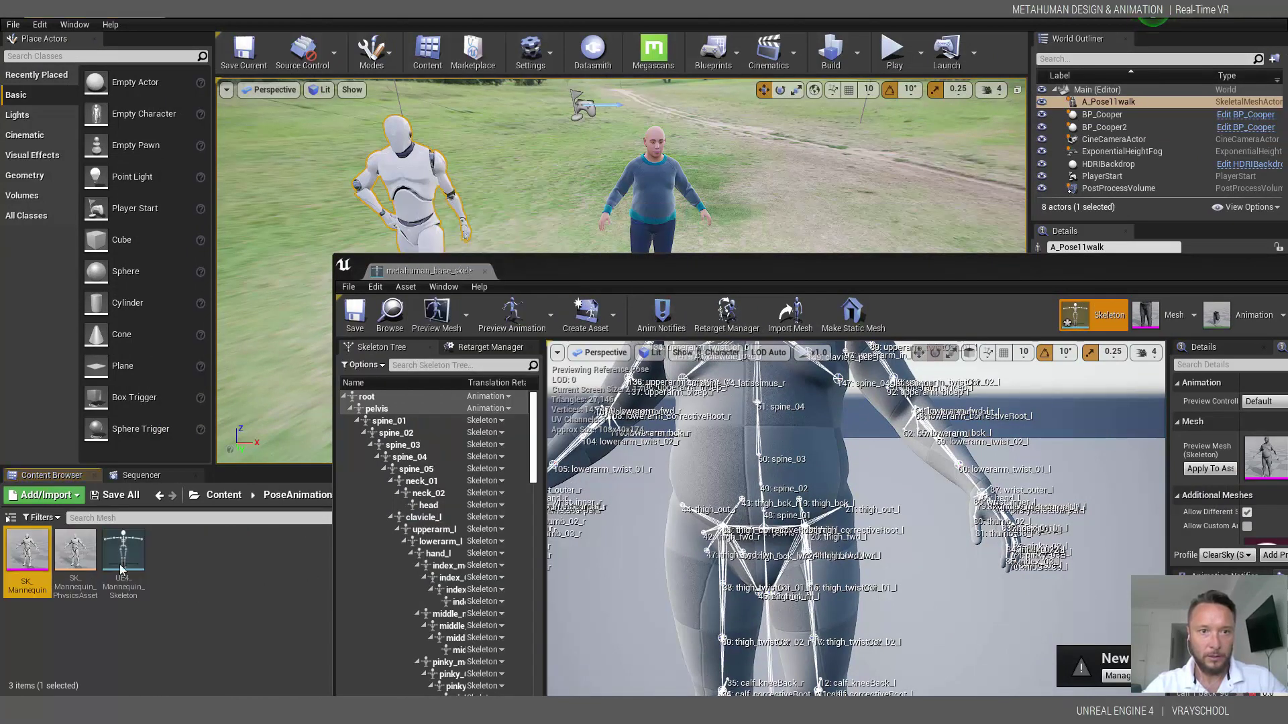
{"action": "double_click", "coordinate": [23, 554]}
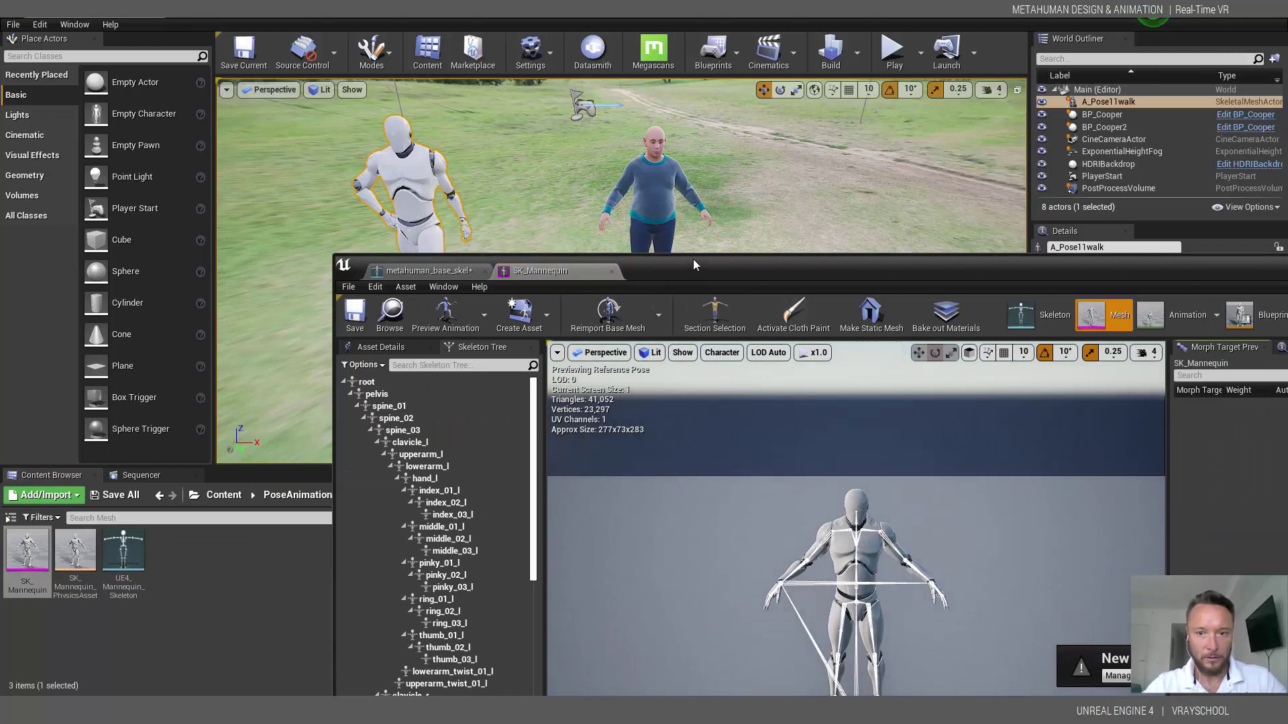
- Turn on Character > Bones > Bone Names and orbit the mannequin to a frontal view
{"action": "left_click_drag", "start_coordinate": [693, 259], "coordinate": [715, 86]}
{"action": "scroll", "coordinate": [872, 303], "scroll_direction": "up", "scroll_amount": 5}
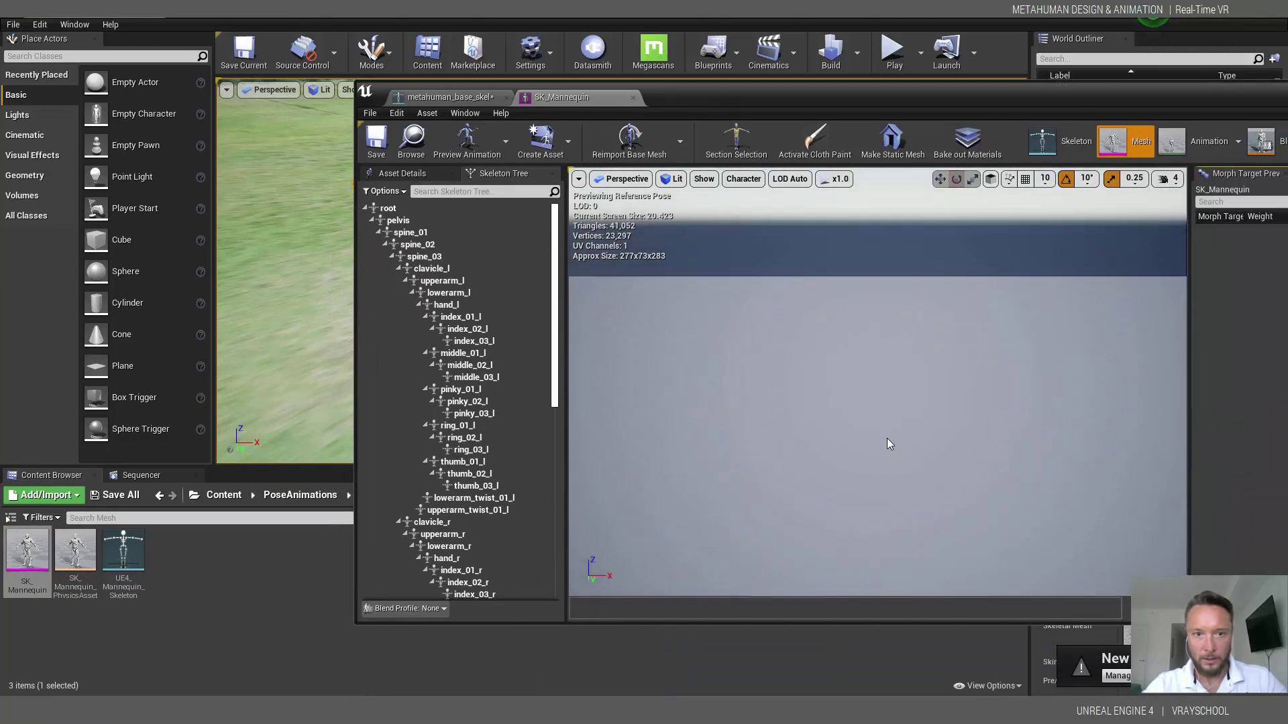
{"action": "scroll", "coordinate": [887, 437], "scroll_direction": "down", "scroll_amount": 5}
{"action": "left_click", "coordinate": [743, 178]}
{"action": "mouse_move", "coordinate": [762, 211]}
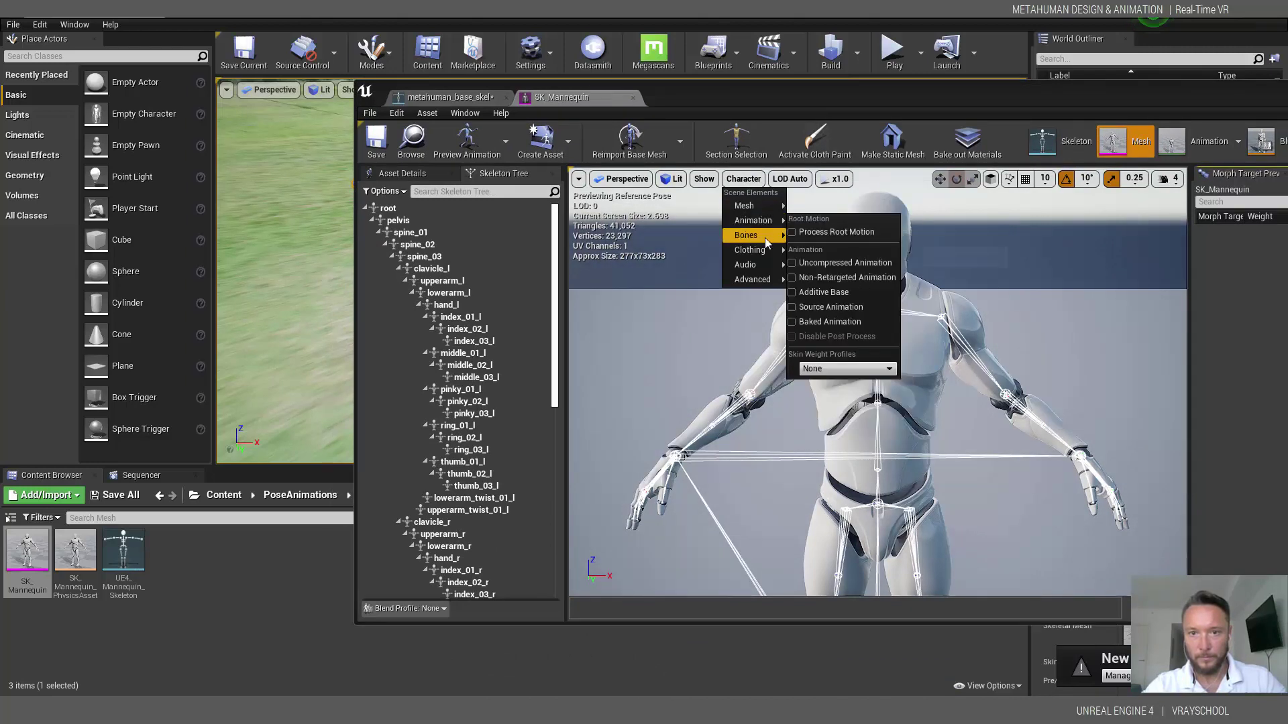
{"action": "left_click", "coordinate": [817, 258]}
{"action": "scroll", "coordinate": [946, 497], "scroll_direction": "up", "scroll_amount": 5}
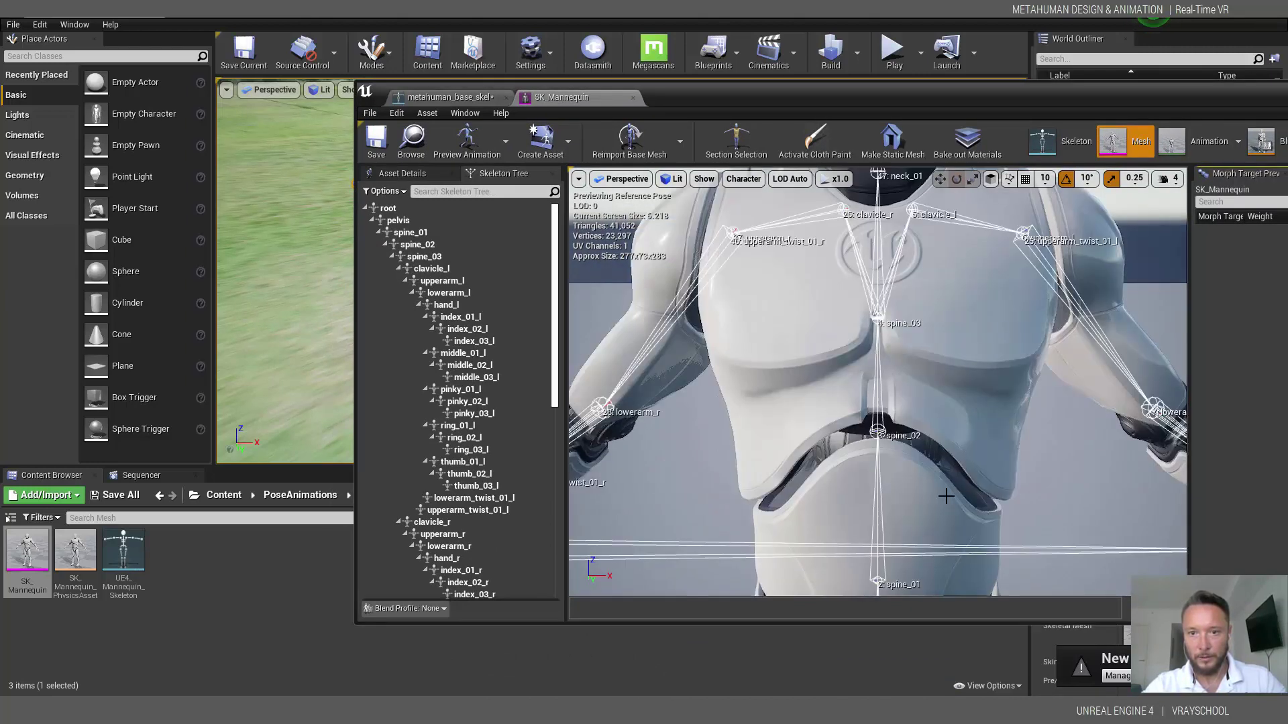
{"action": "scroll", "coordinate": [946, 497], "scroll_direction": "down", "scroll_amount": 5}
{"action": "left_click_drag", "start_coordinate": [946, 496], "coordinate": [885, 456]}
{"action": "mouse_move", "coordinate": [784, 297]}
{"action": "left_mouse_down"}
{"action": "mouse_move", "coordinate": [799, 301]}
{"action": "mouse_move", "coordinate": [783, 298]}
{"action": "left_mouse_up"}
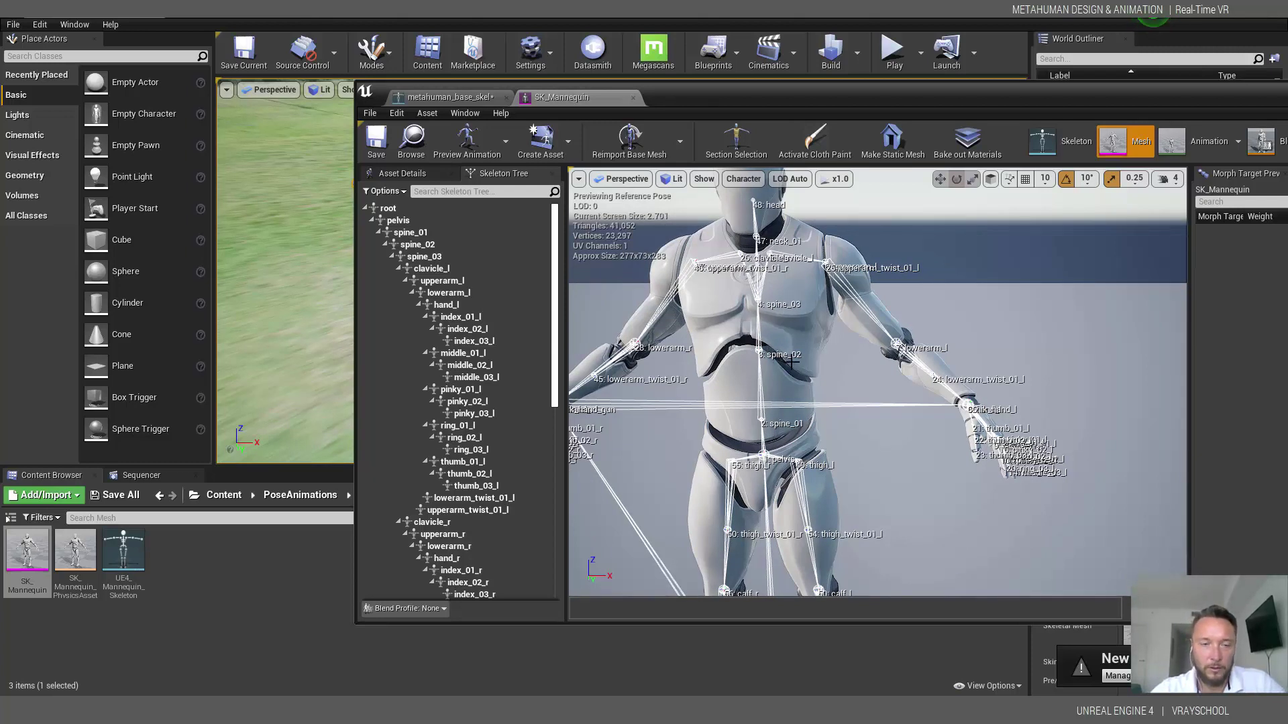
- In metahuman_base_skel, show the Retarget Manager's advanced Humanoid bone mappings in a maximized editor
{"action": "left_click", "coordinate": [442, 97]}
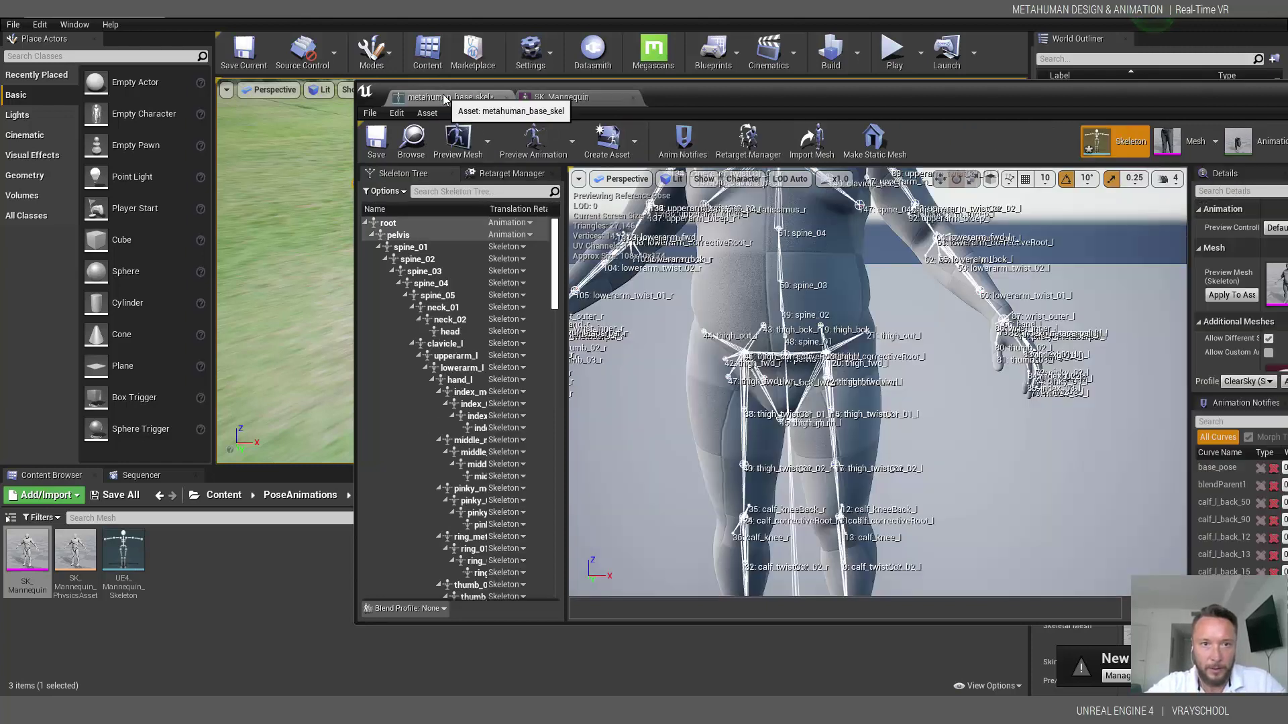
{"action": "left_click", "coordinate": [516, 175]}
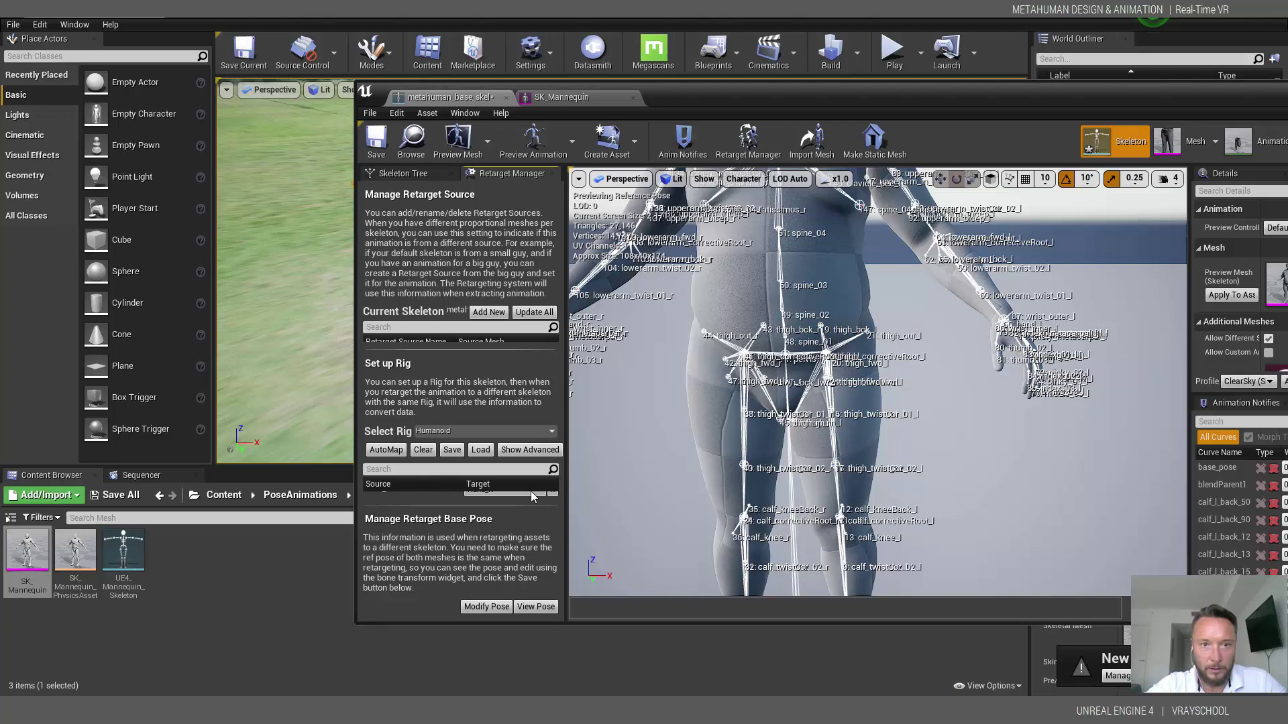
{"action": "left_click", "coordinate": [426, 176]}
{"action": "left_click", "coordinate": [500, 175]}
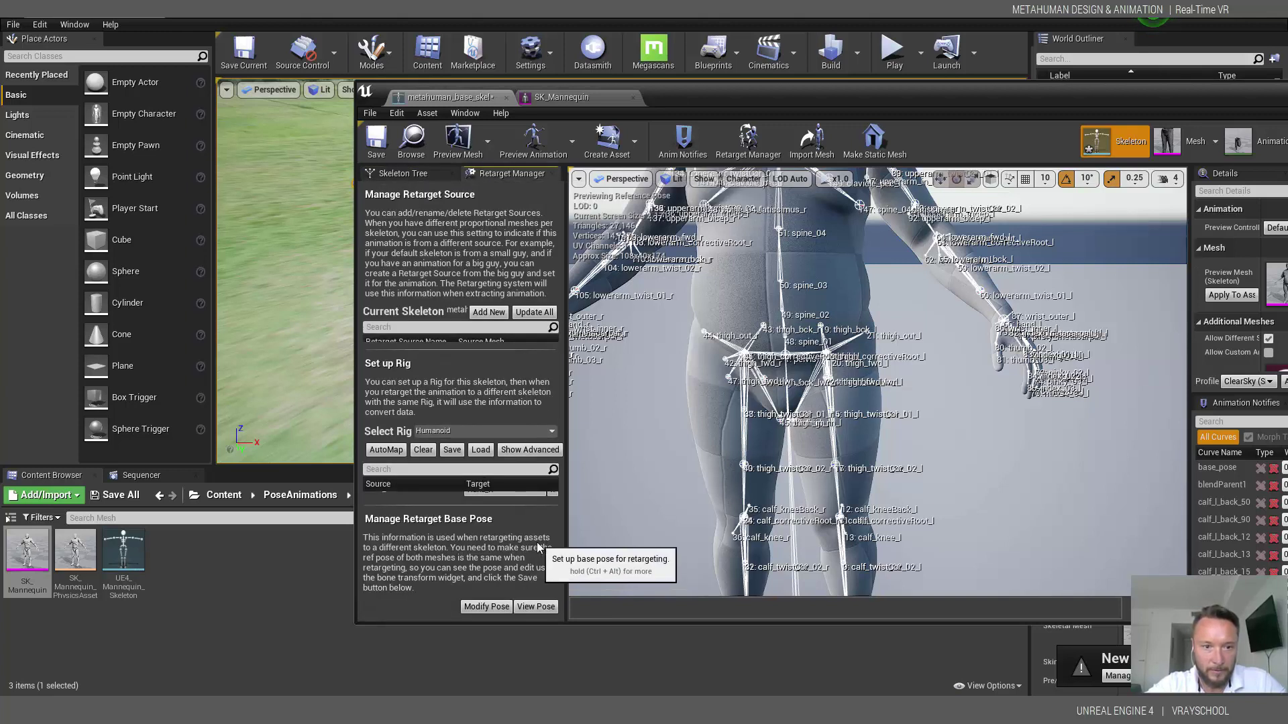
{"action": "left_click", "coordinate": [529, 449]}
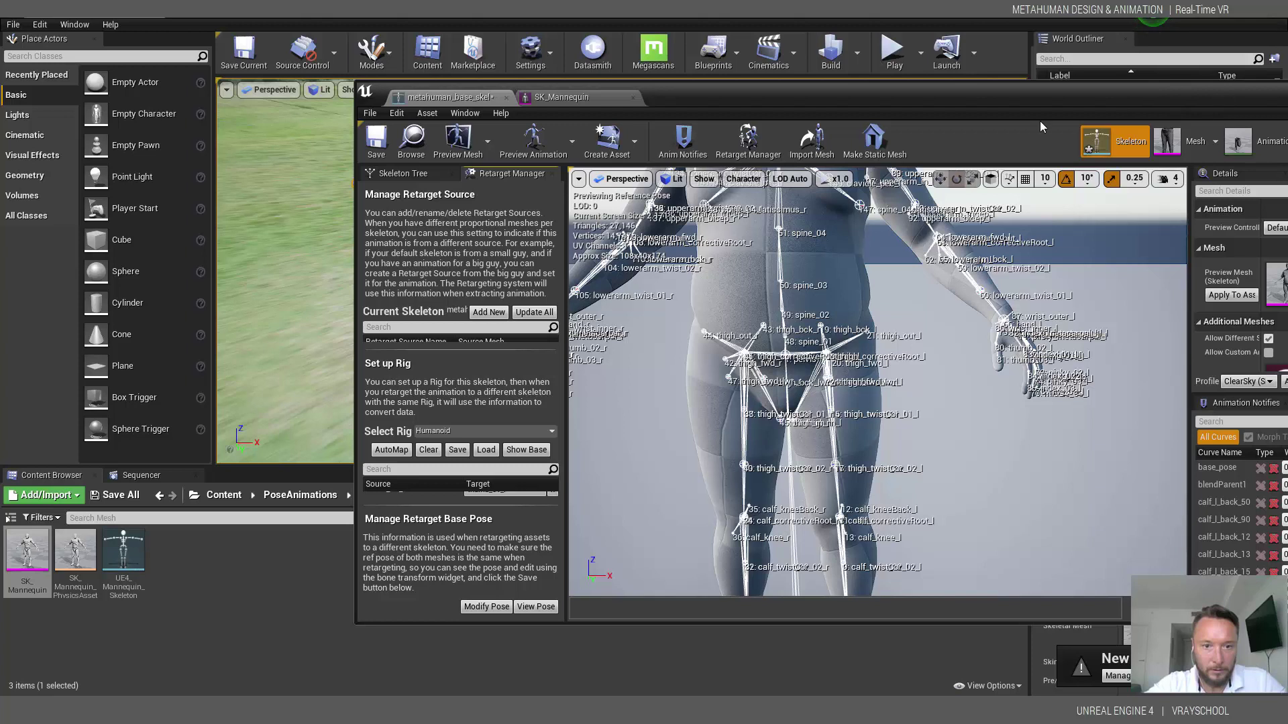
{"action": "left_click_drag", "start_coordinate": [961, 98], "coordinate": [655, 102]}
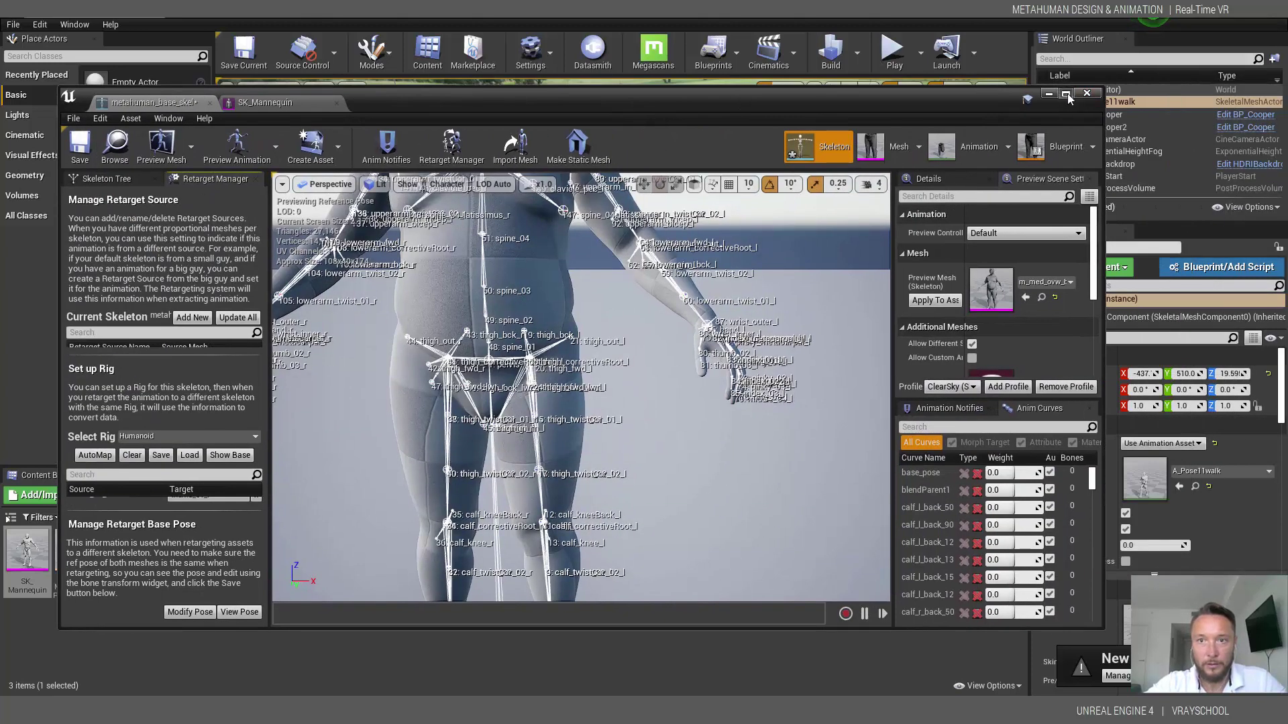
{"action": "left_click", "coordinate": [1066, 94]}
{"action": "left_click_drag", "start_coordinate": [246, 496], "coordinate": [250, 446]}
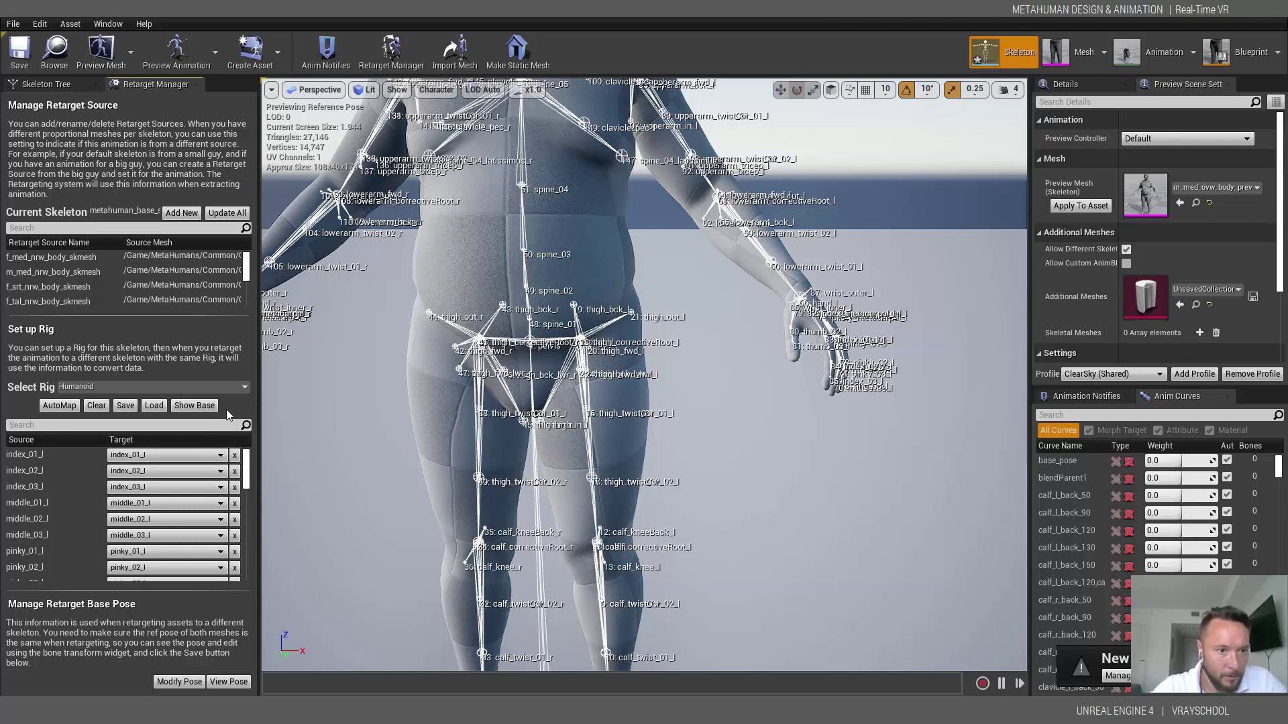
- In base view, map spine_01, spine_02, spine_03 to spine_02, spine_03, spine_04
{"action": "left_click", "coordinate": [194, 406]}
{"action": "scroll", "coordinate": [246, 476], "scroll_direction": "down", "scroll_amount": 1}
{"action": "scroll", "coordinate": [246, 476], "scroll_direction": "up", "scroll_amount": 1}
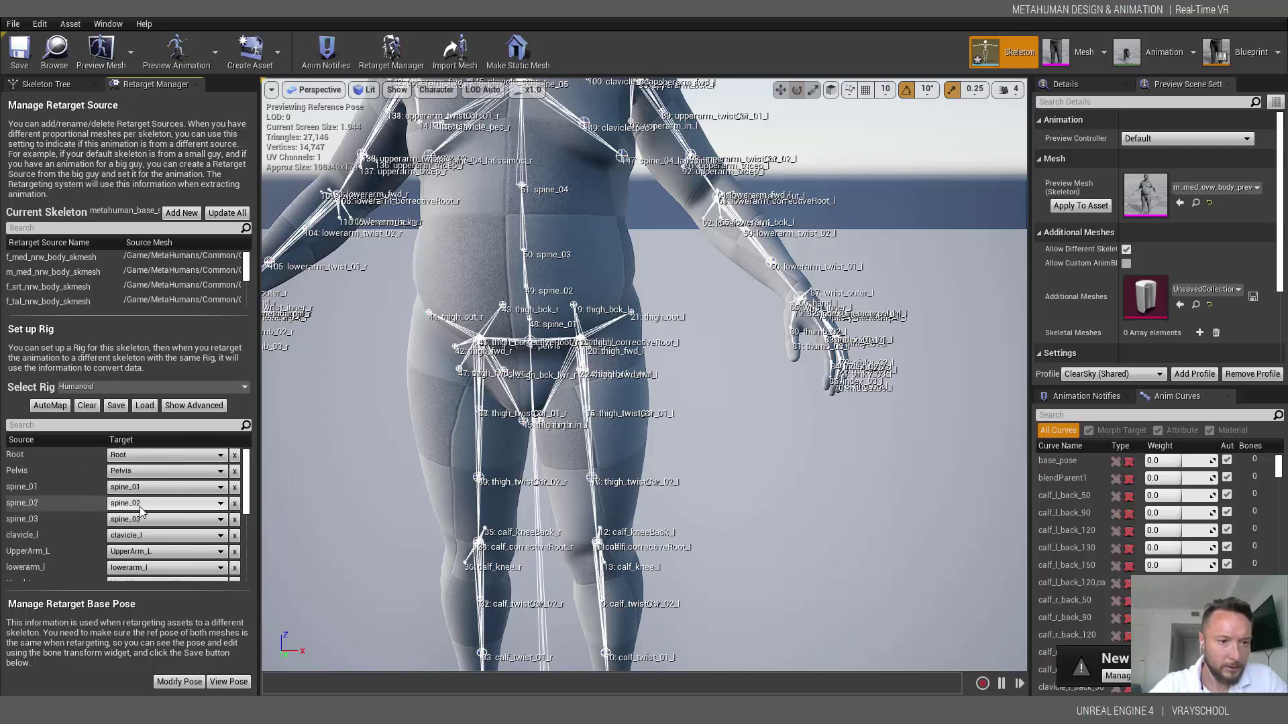
{"action": "left_click", "coordinate": [220, 487]}
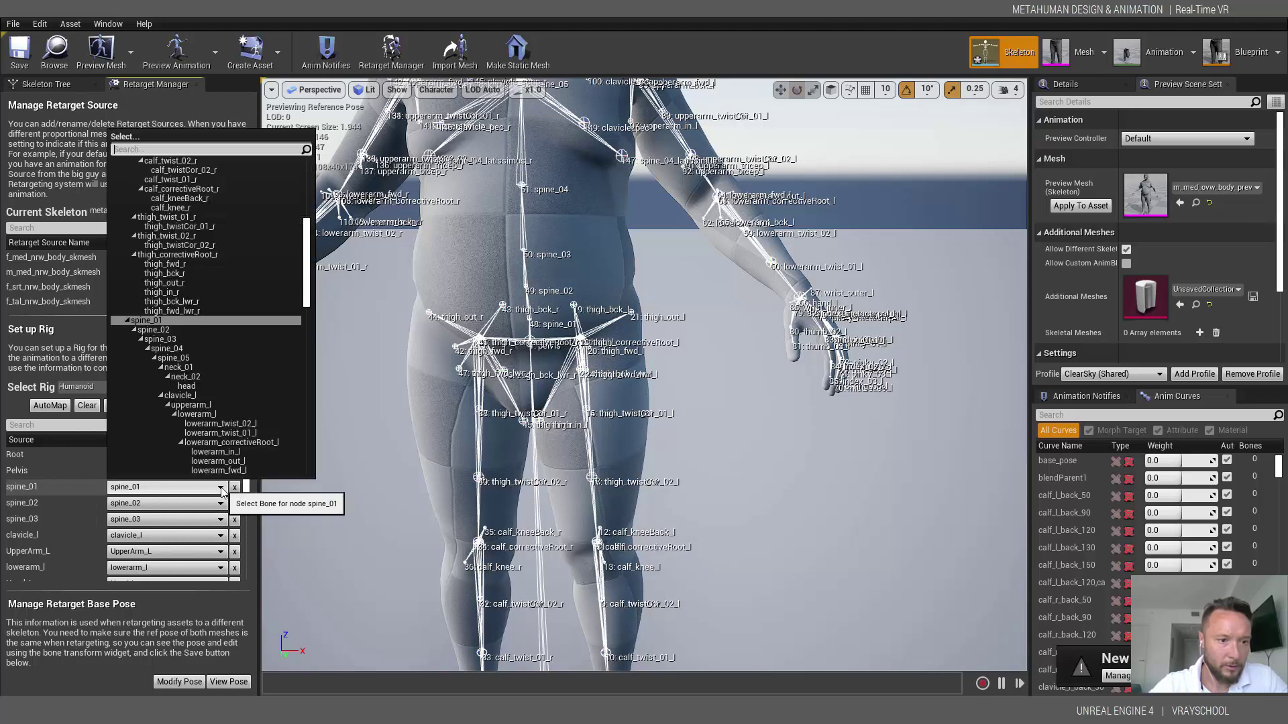
{"action": "left_click", "coordinate": [153, 330]}
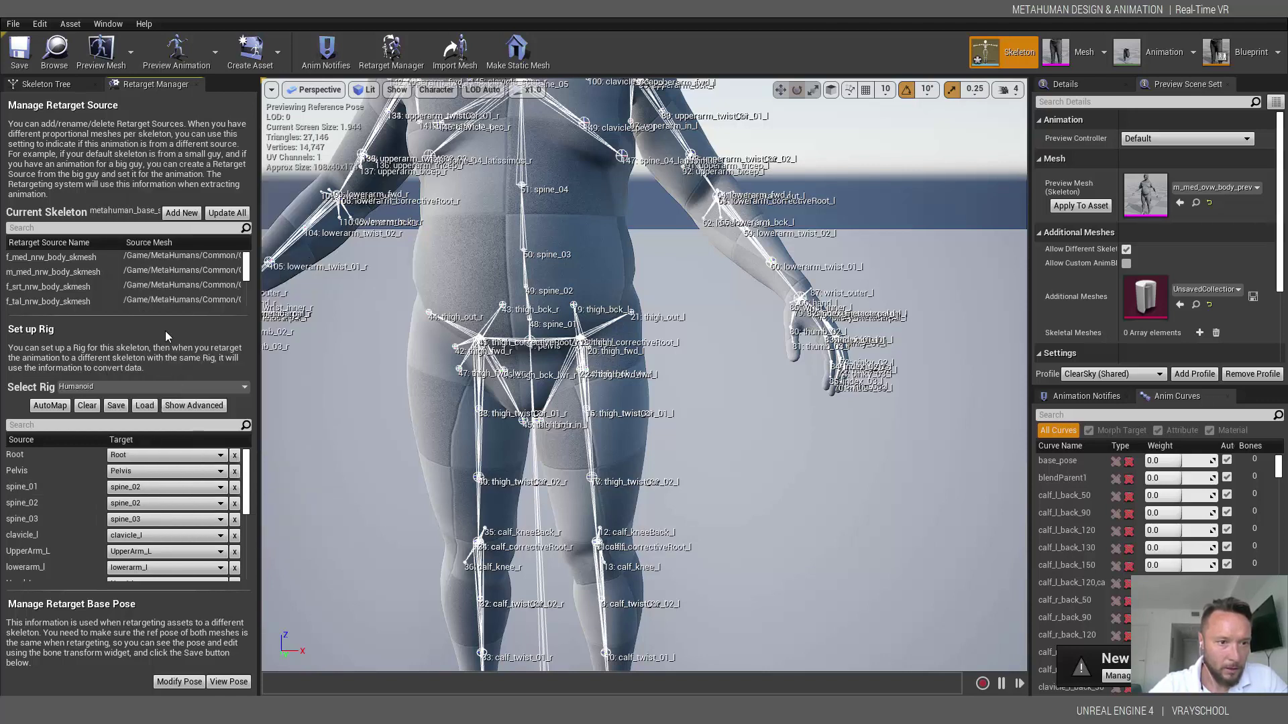
{"action": "left_click", "coordinate": [222, 504]}
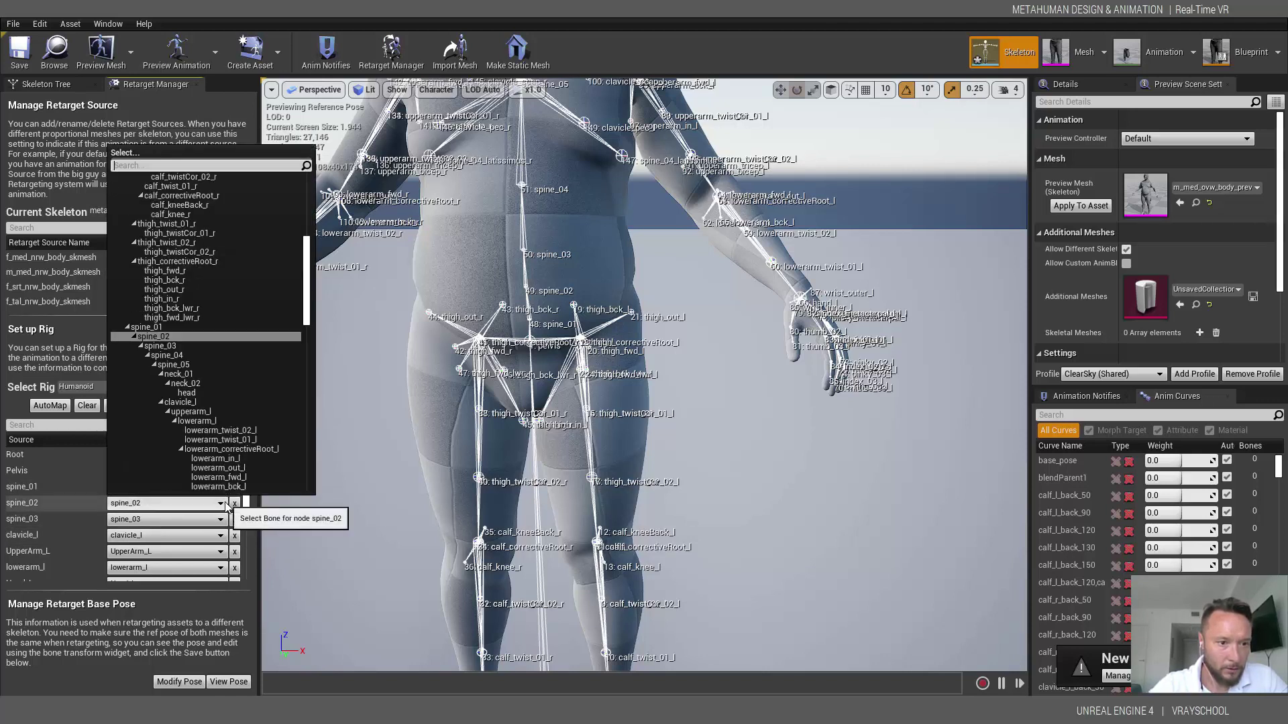
{"action": "left_click", "coordinate": [158, 349]}
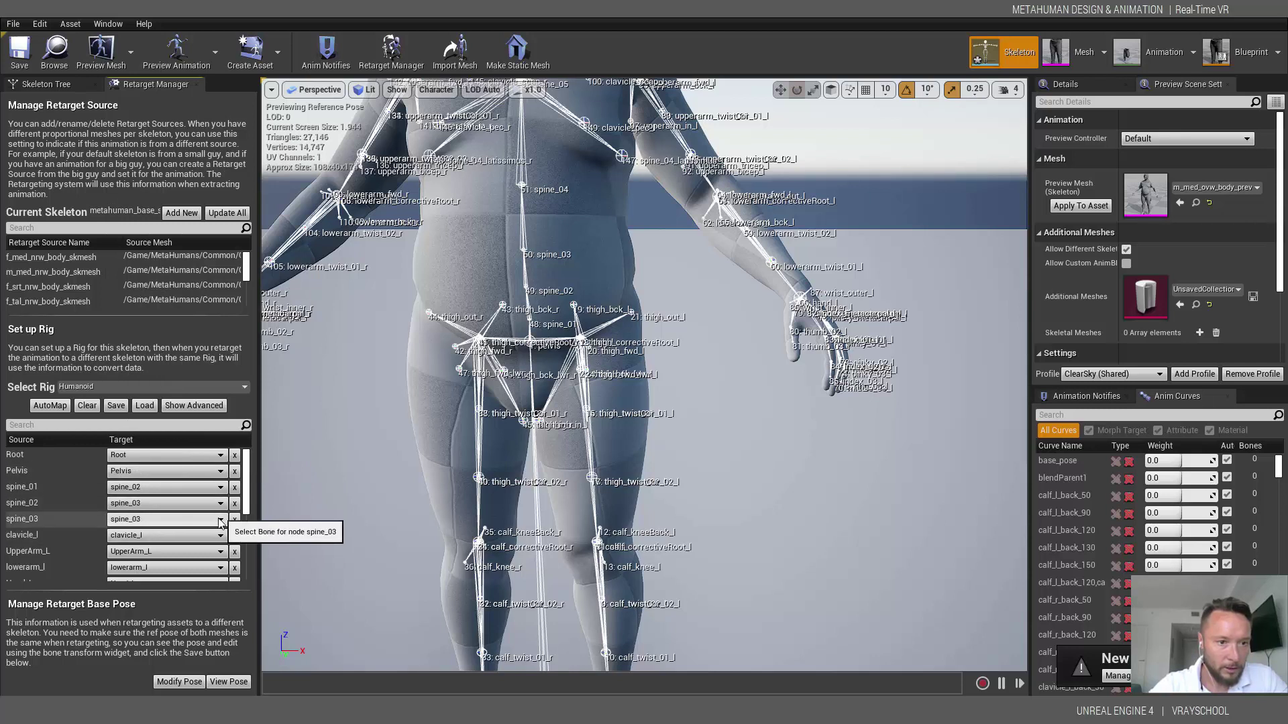
{"action": "left_click", "coordinate": [221, 520]}
{"action": "left_click", "coordinate": [182, 364]}
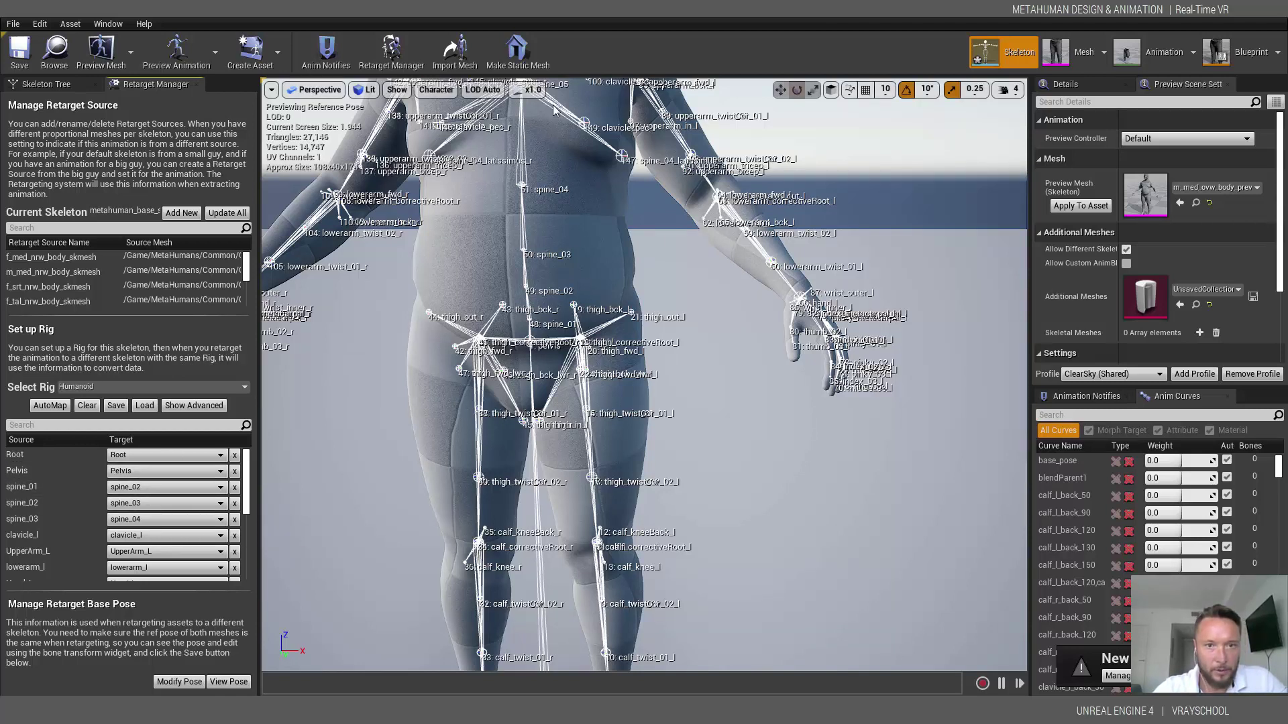
- Review the advanced bone mappings, then return to the Skeleton Tree
{"action": "scroll", "coordinate": [202, 524], "scroll_direction": "down", "scroll_amount": 5}
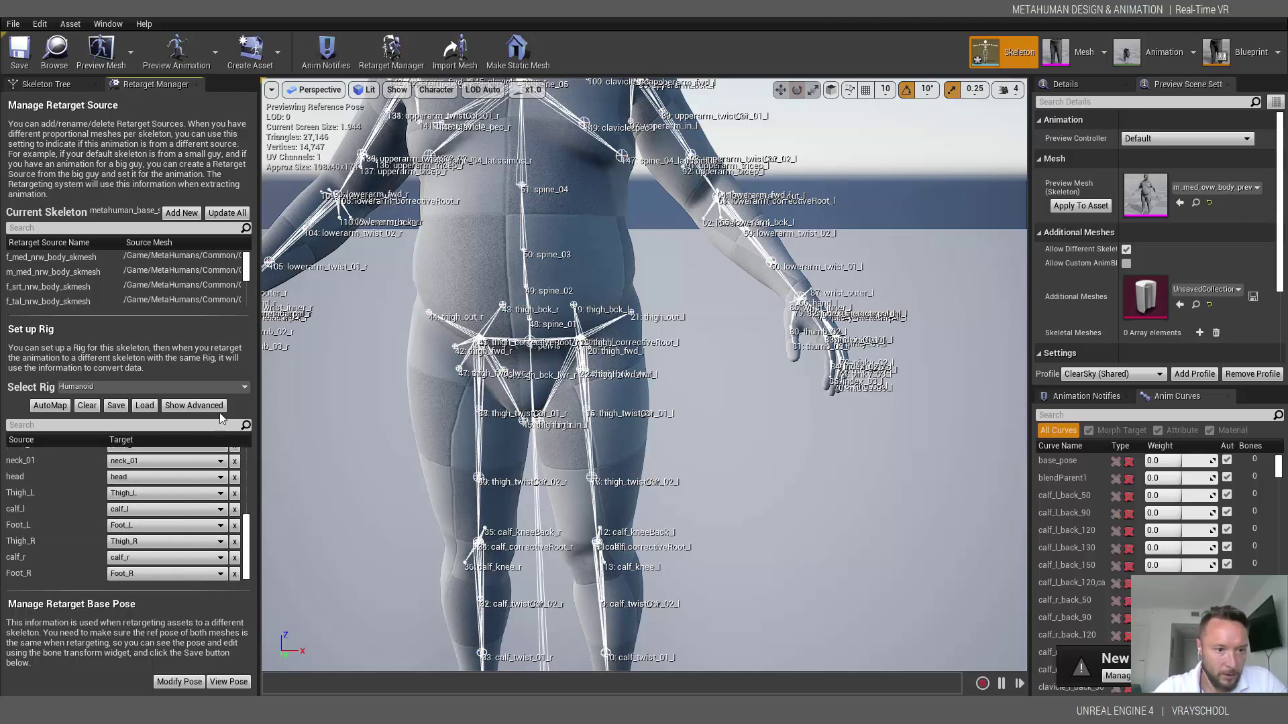
{"action": "left_click", "coordinate": [194, 405]}
{"action": "scroll", "coordinate": [134, 536], "scroll_direction": "up", "scroll_amount": 4}
{"action": "scroll", "coordinate": [112, 555], "scroll_direction": "down", "scroll_amount": 1}
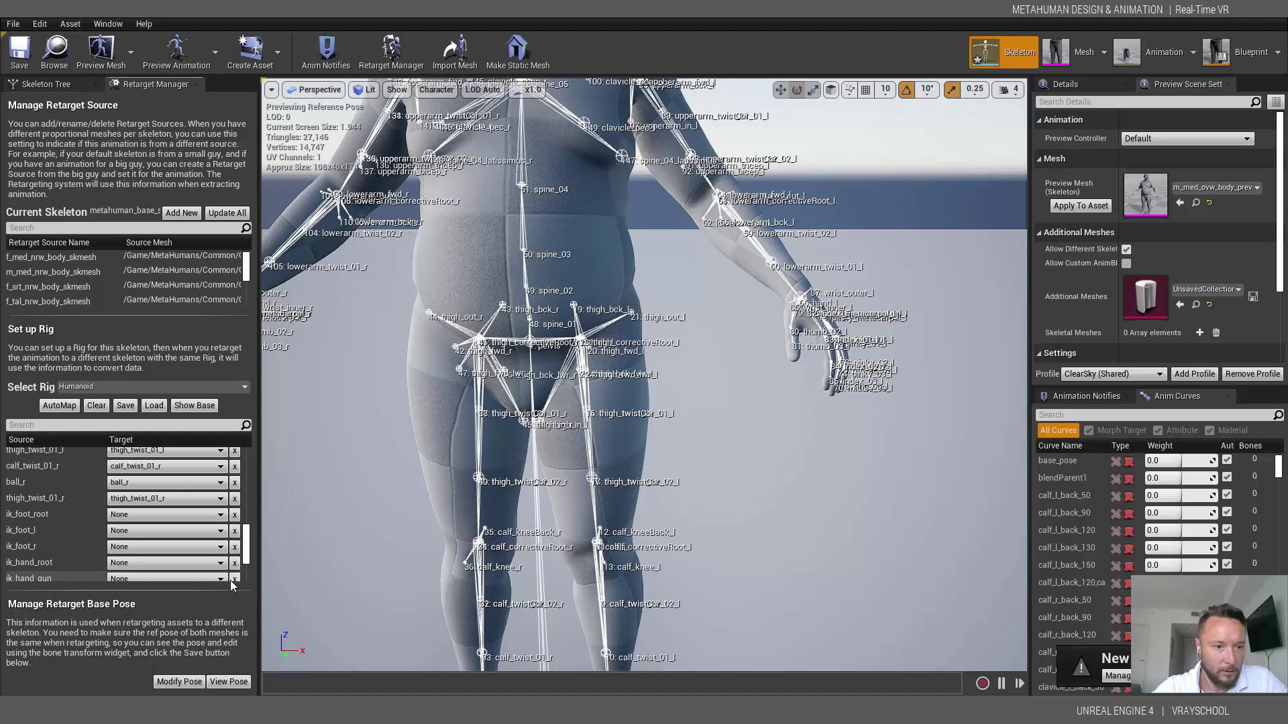
{"action": "scroll", "coordinate": [251, 534], "scroll_direction": "down", "scroll_amount": 3}
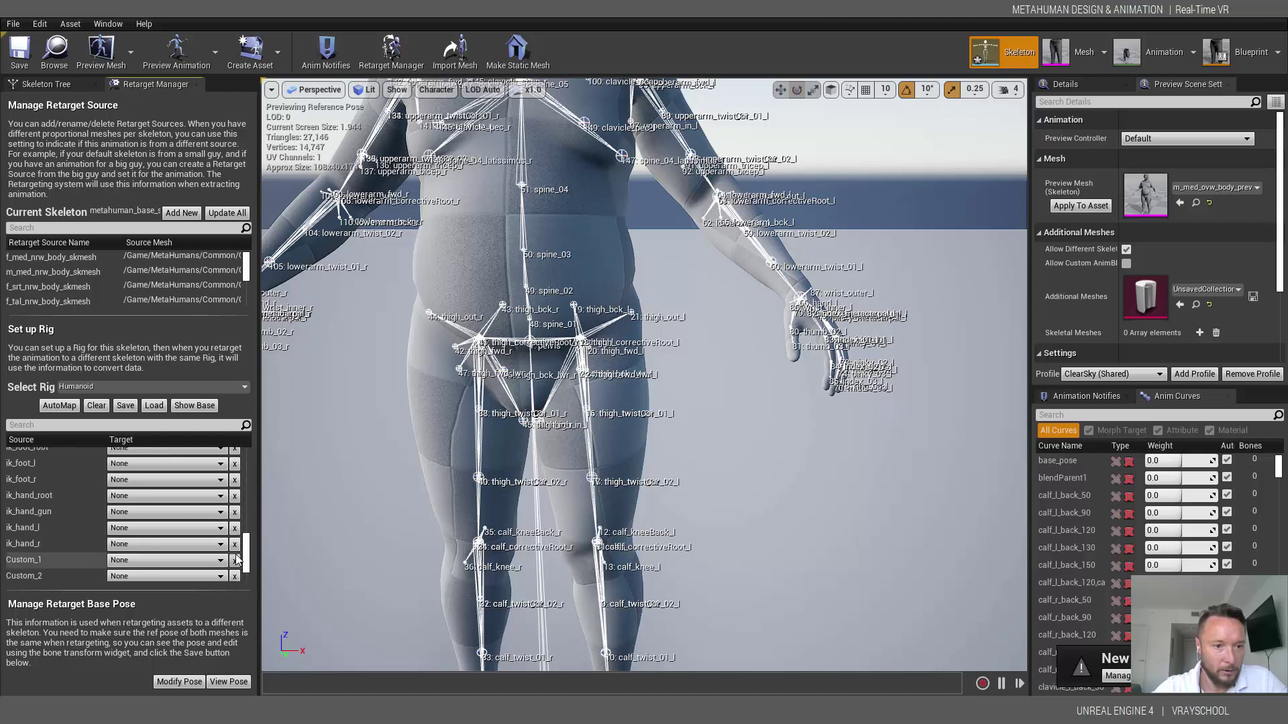
{"action": "scroll", "coordinate": [237, 540], "scroll_direction": "up", "scroll_amount": 3}
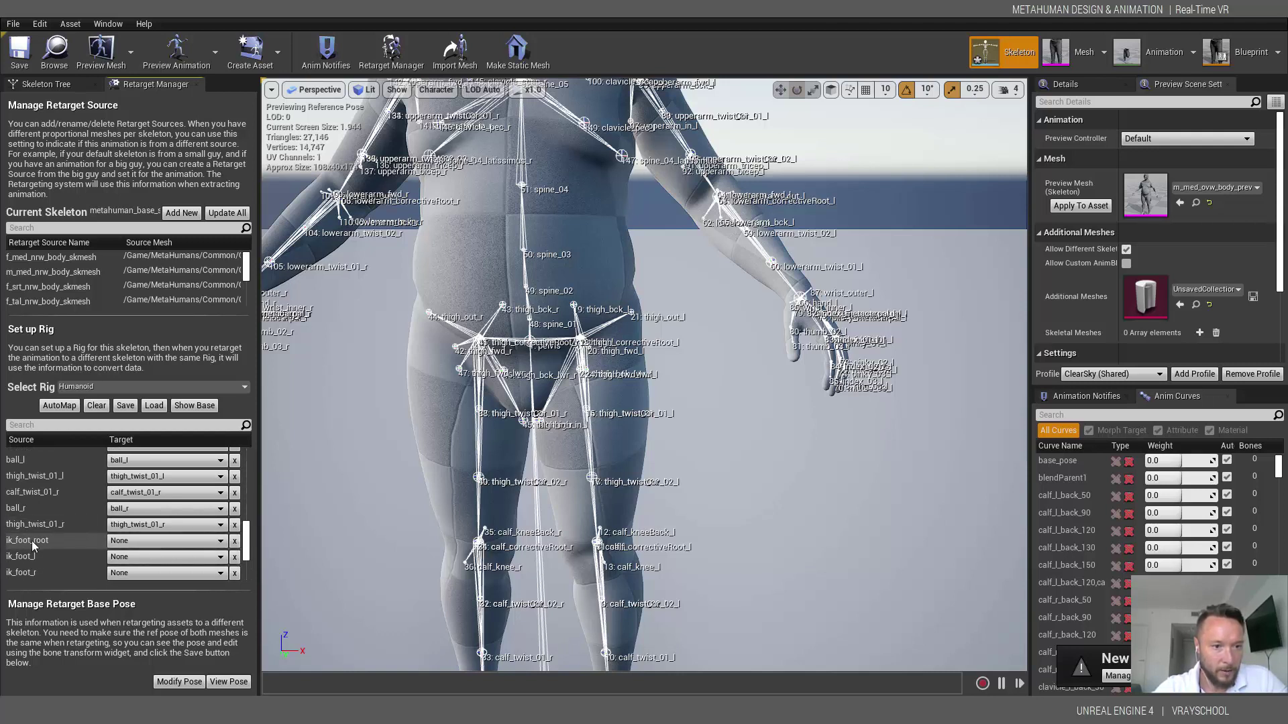
{"action": "scroll", "coordinate": [121, 530], "scroll_direction": "down", "scroll_amount": 3}
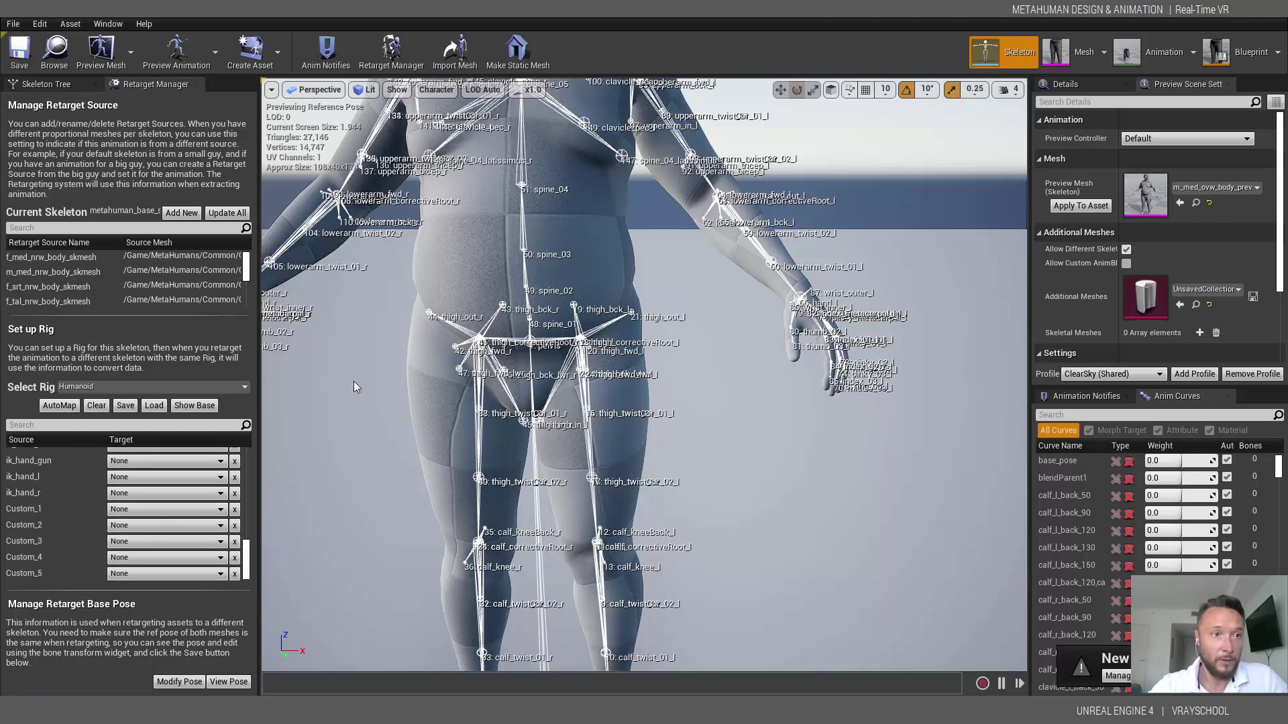
{"action": "left_click", "coordinate": [47, 84]}
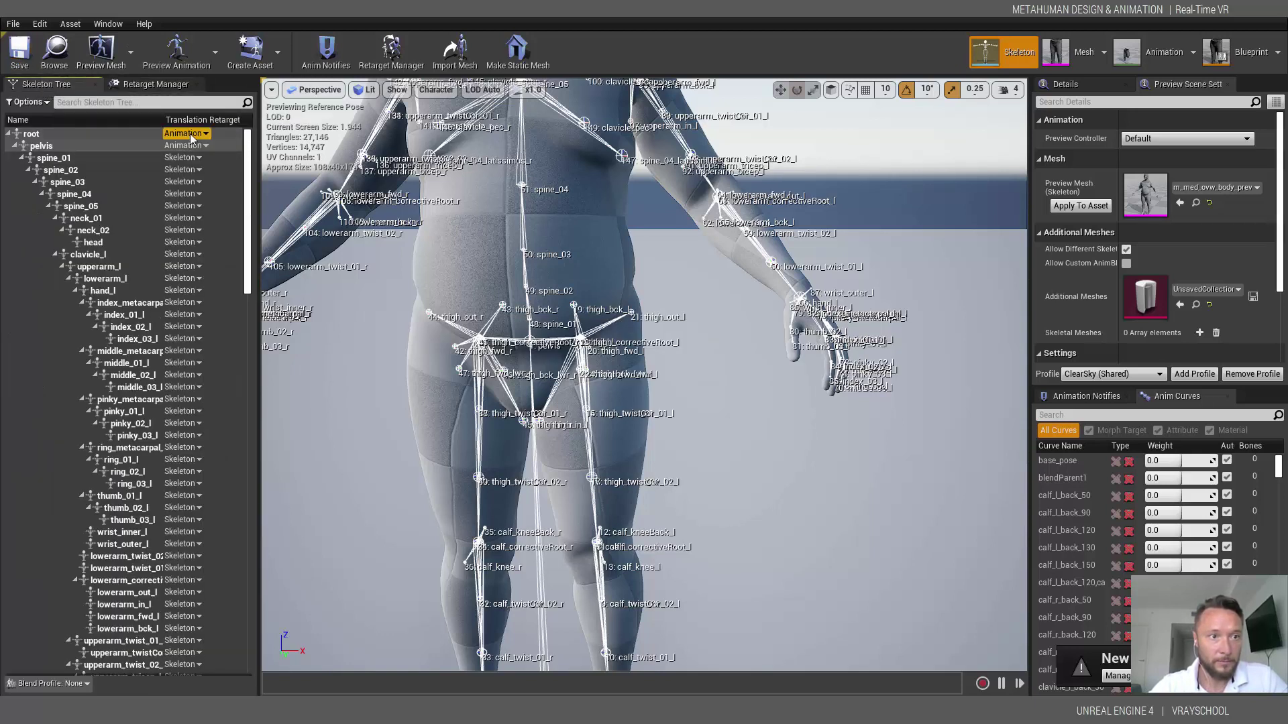
- Browse the Content Browser to PoseAnimations > Animations > Walks and open A_Pose13walk
{"action": "left_click_drag", "start_coordinate": [246, 288], "coordinate": [233, 672]}
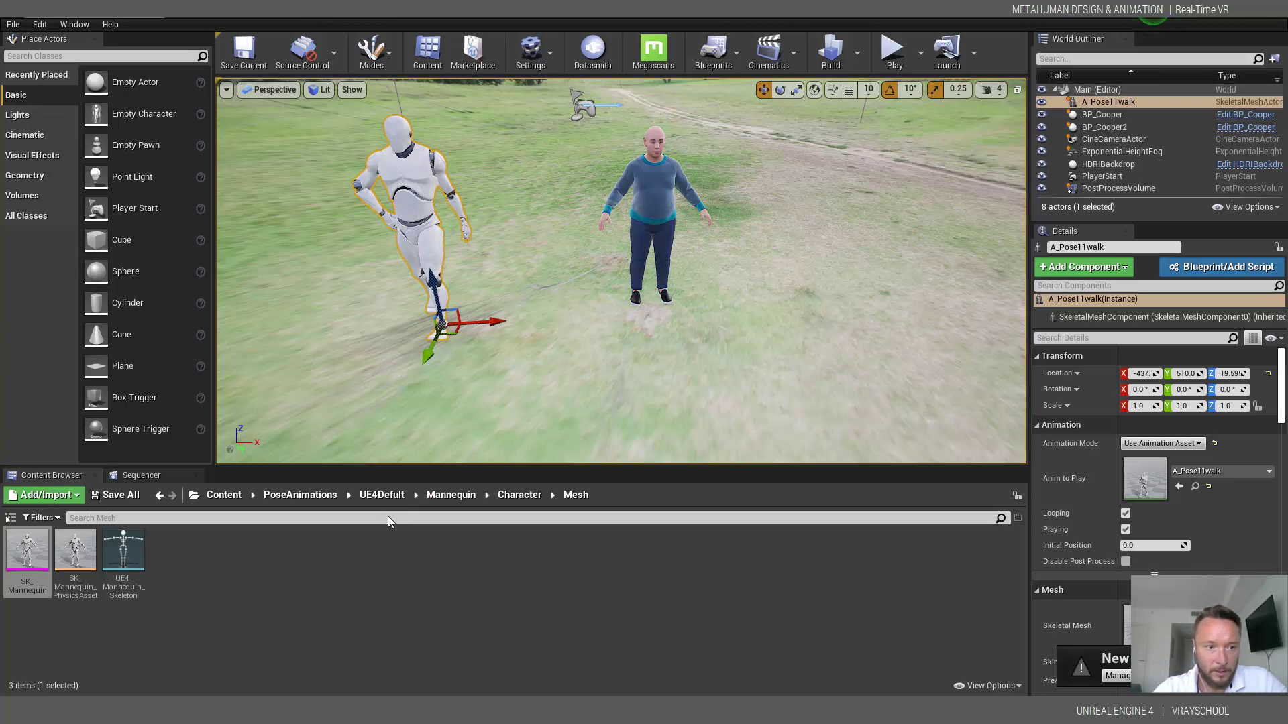
{"action": "left_click", "coordinate": [295, 497]}
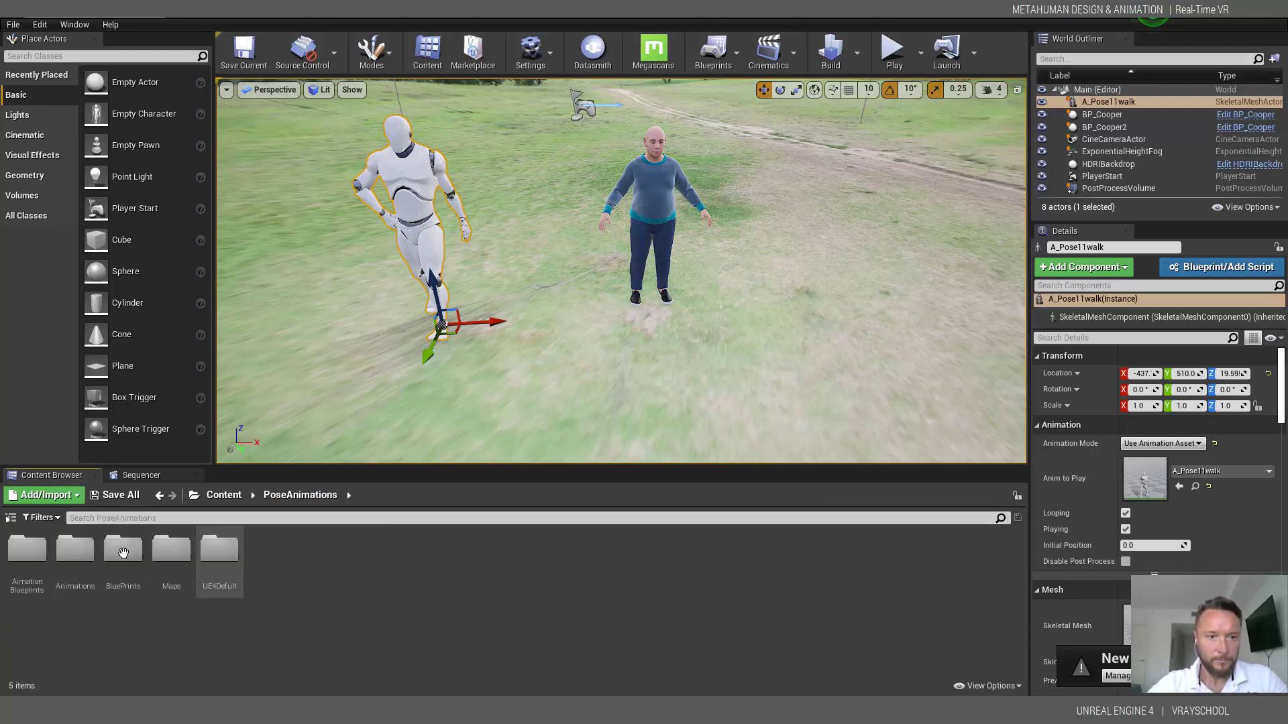
{"action": "double_click", "coordinate": [75, 550]}
{"action": "double_click", "coordinate": [412, 549]}
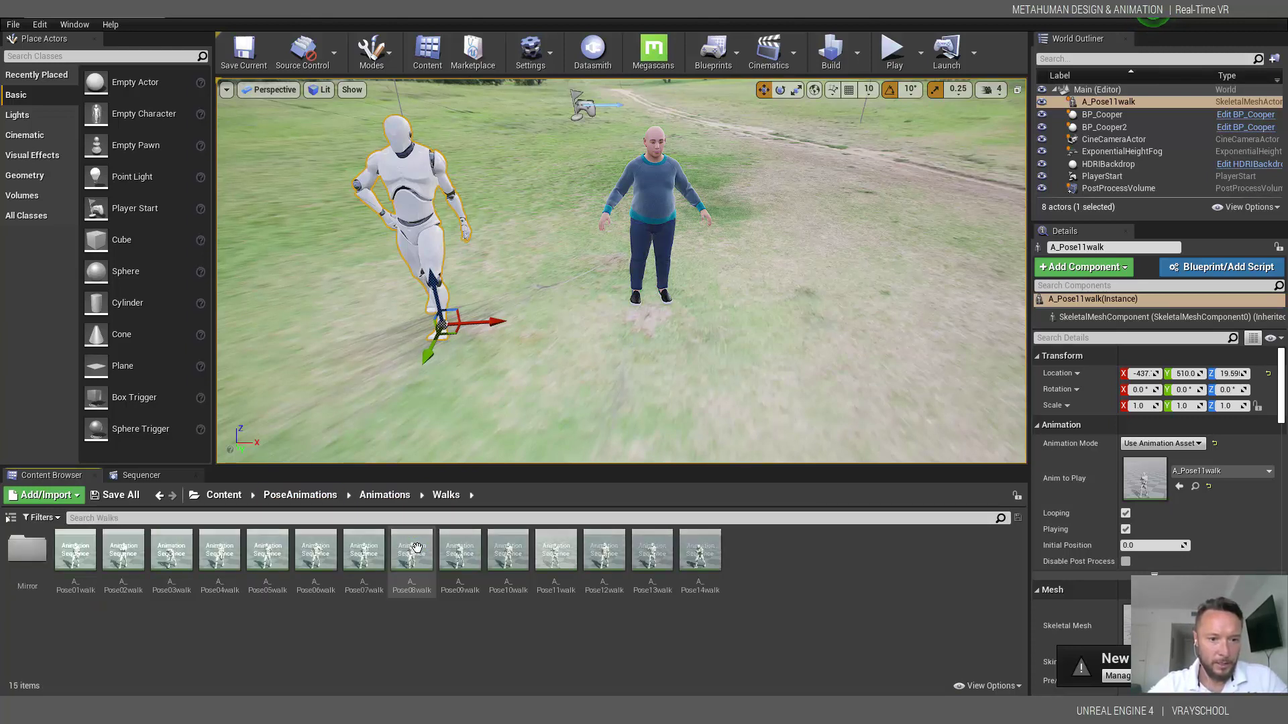
{"action": "left_click", "coordinate": [654, 556]}
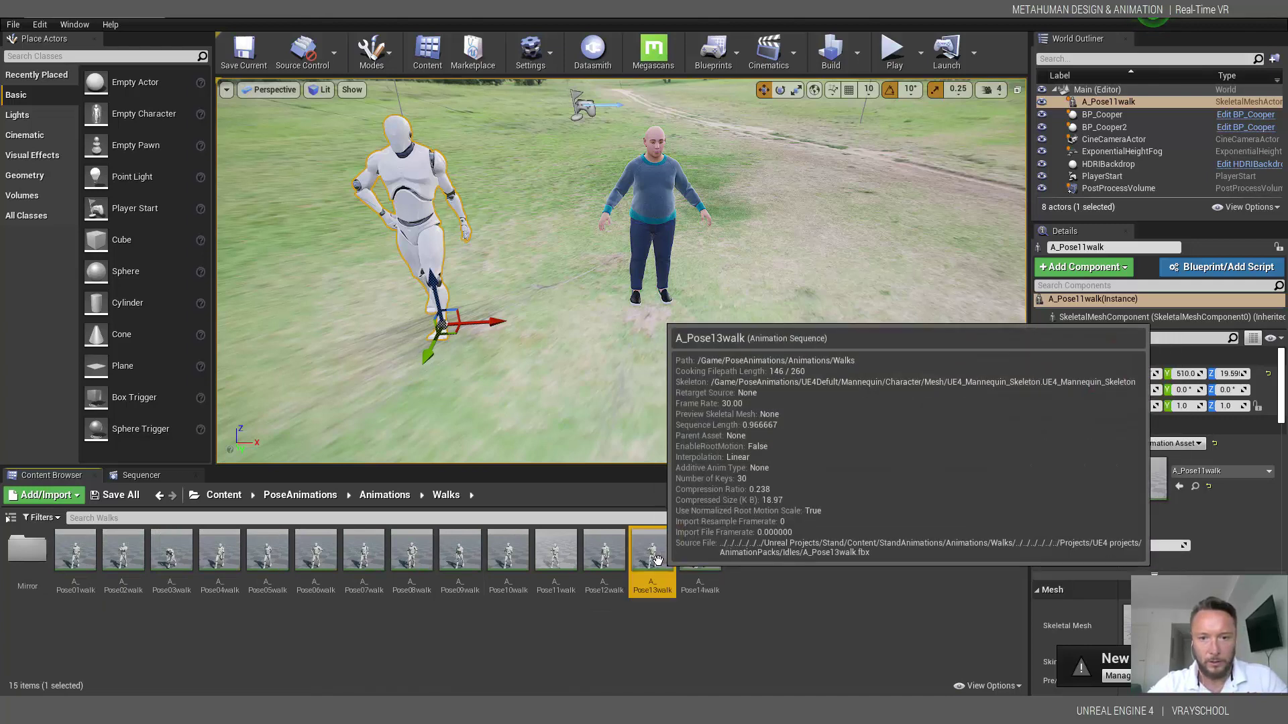
{"action": "left_click", "coordinate": [698, 554]}
{"action": "double_click", "coordinate": [660, 553]}
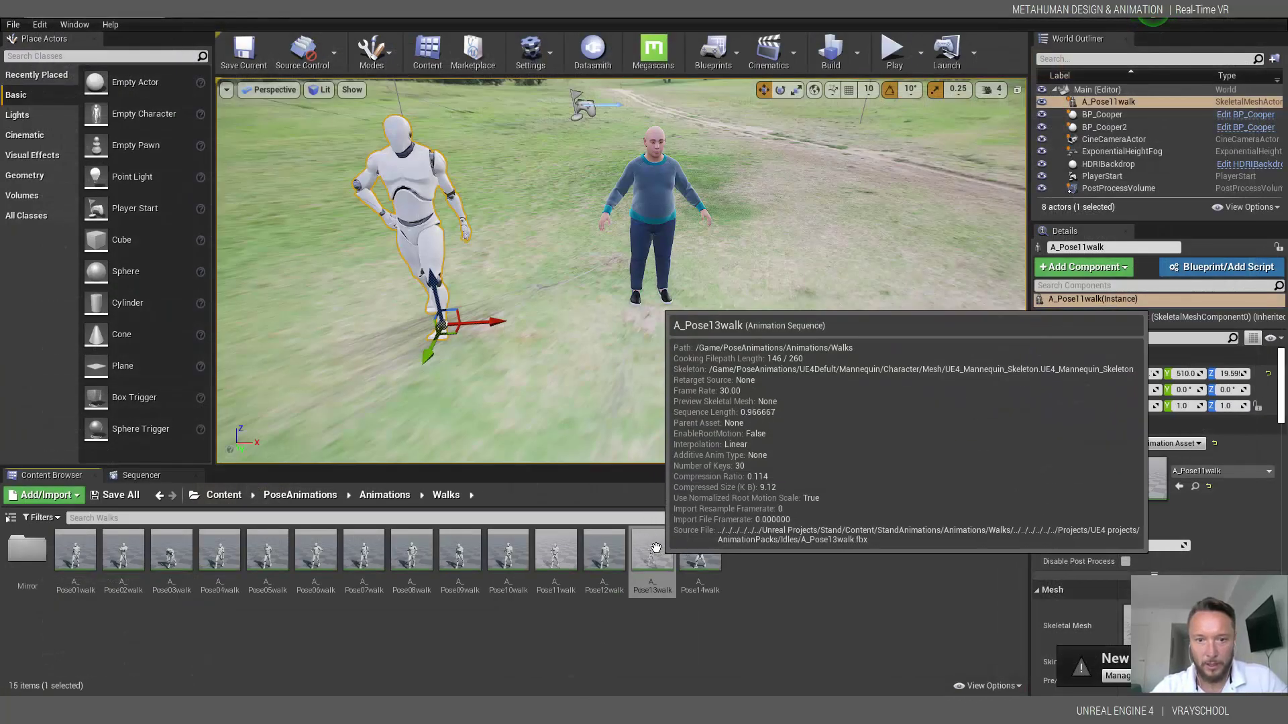
- Duplicate and retarget A_Pose13walk to metahuman_base_skel, then open the new animation
{"action": "right_click", "coordinate": [656, 548]}
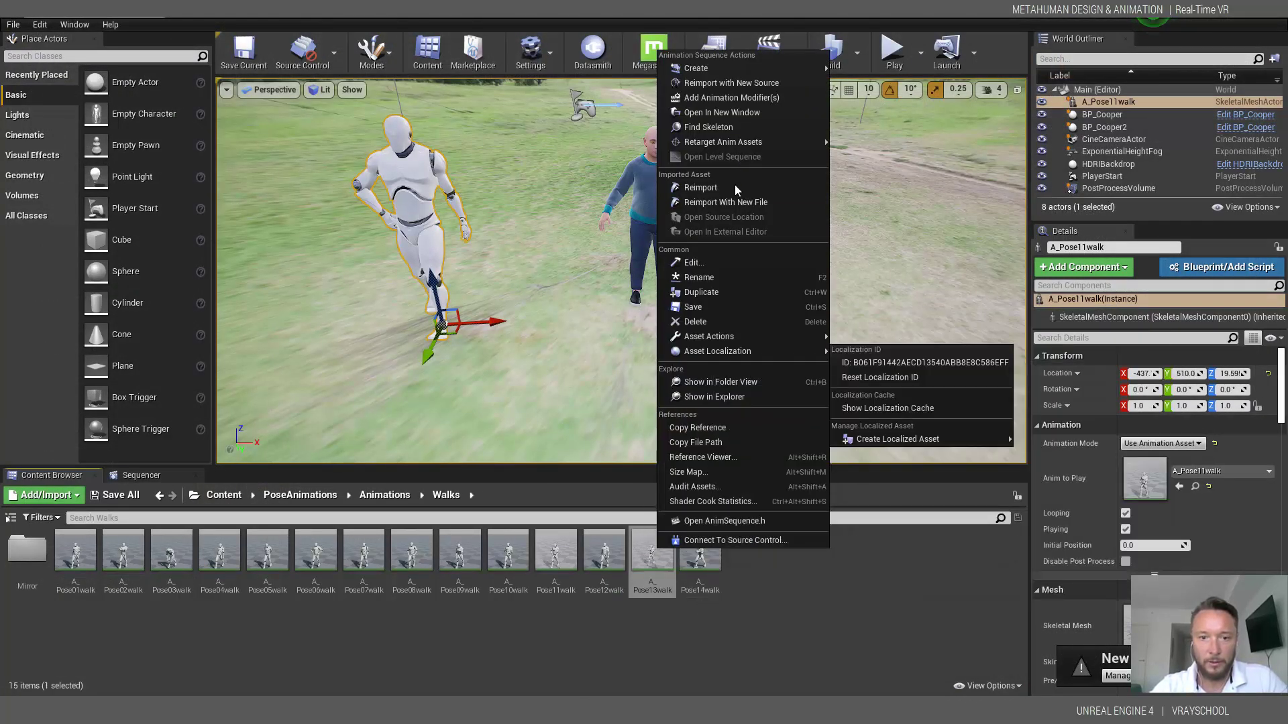
{"action": "mouse_move", "coordinate": [746, 142]}
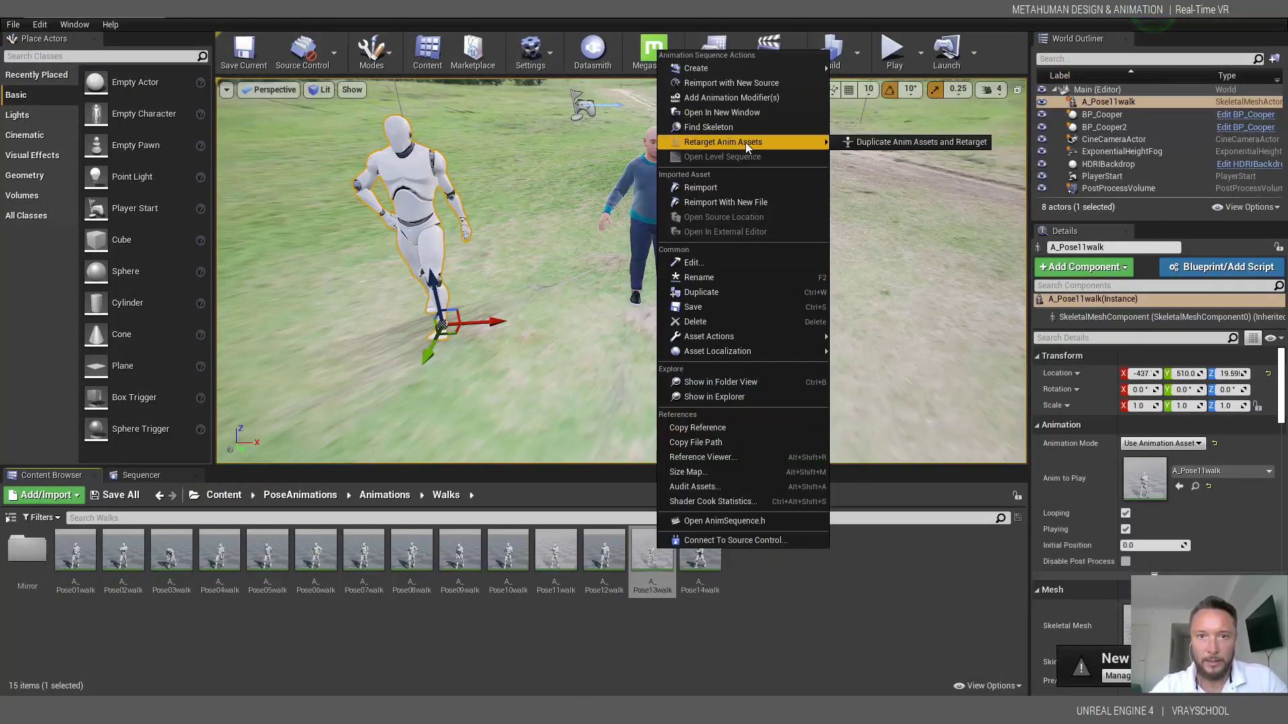
{"action": "left_click", "coordinate": [892, 144]}
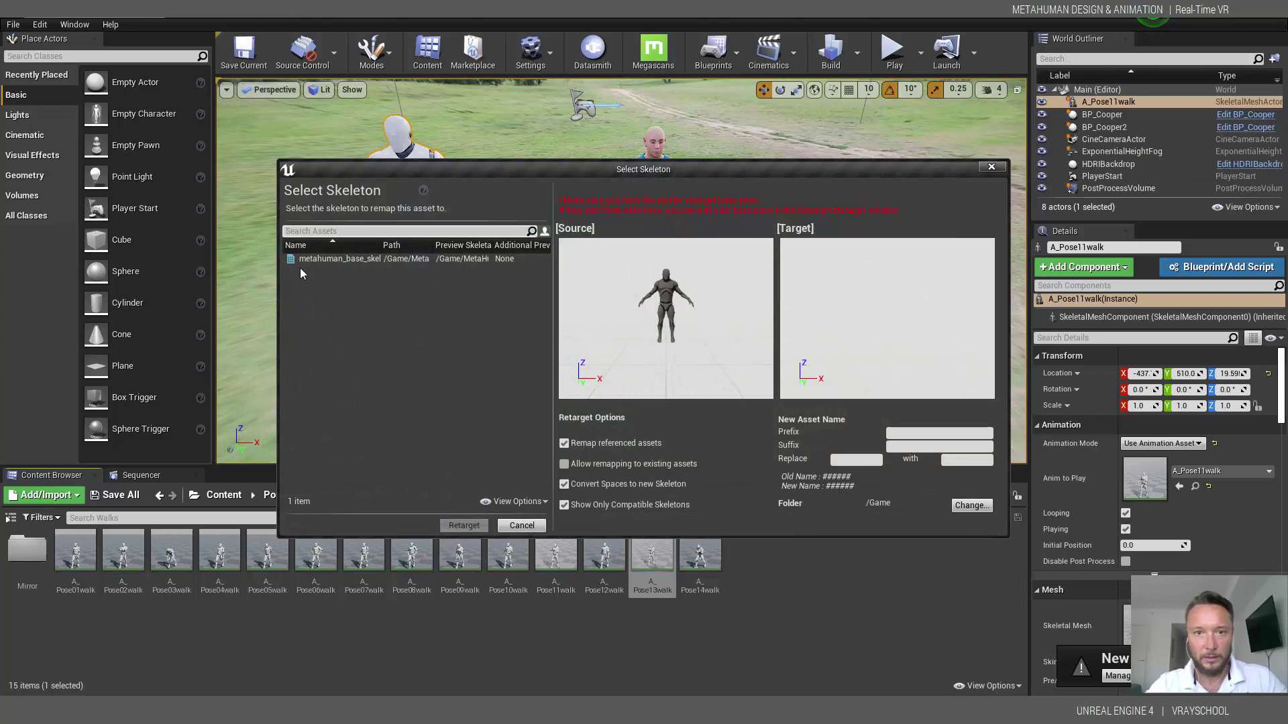
{"action": "left_click", "coordinate": [348, 261]}
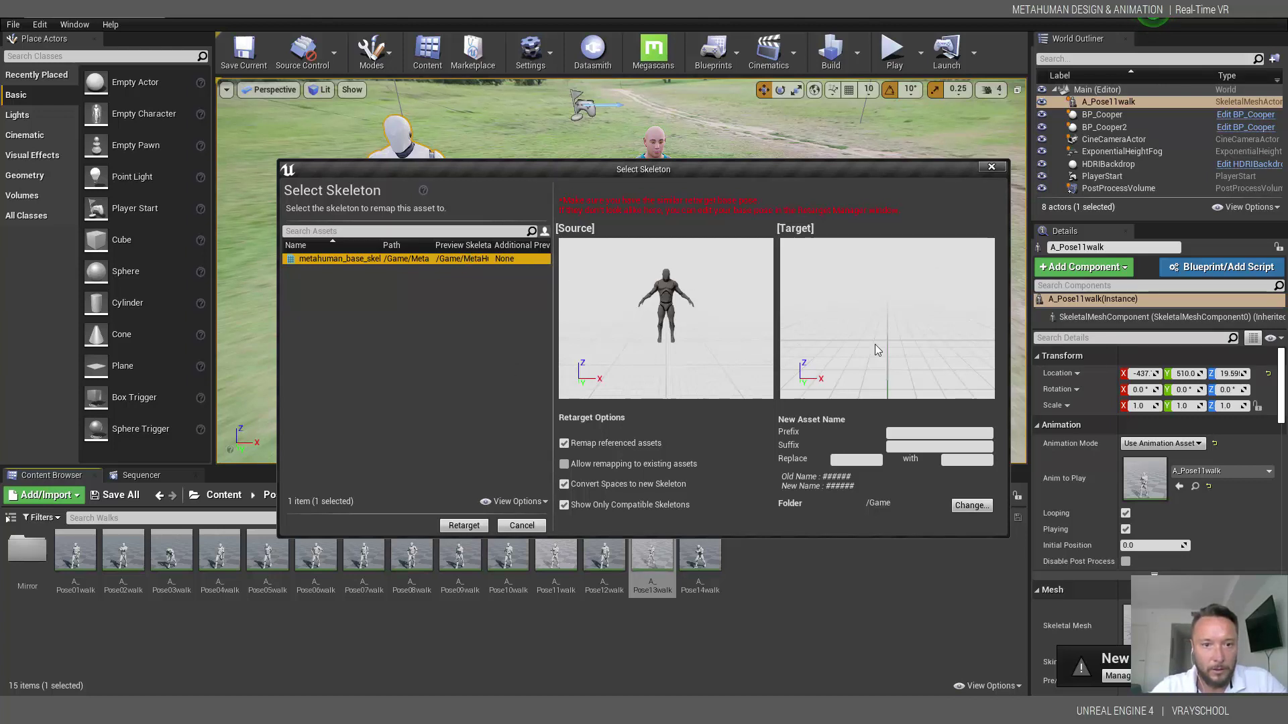
{"action": "left_click", "coordinate": [462, 526]}
{"action": "double_click", "coordinate": [173, 552]}
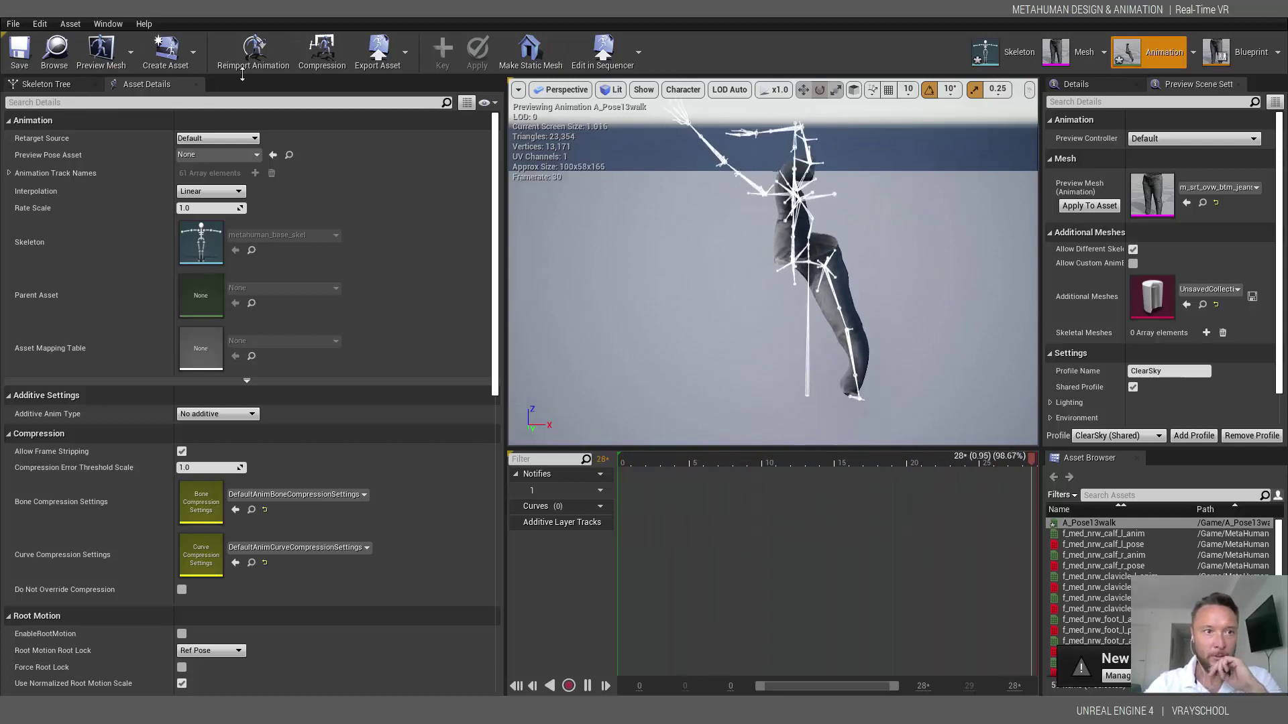
- Enable Show Retargeting Options in the Skeleton Tree, then close the animation editor
{"action": "left_click", "coordinate": [46, 84]}
{"action": "left_click", "coordinate": [146, 84]}
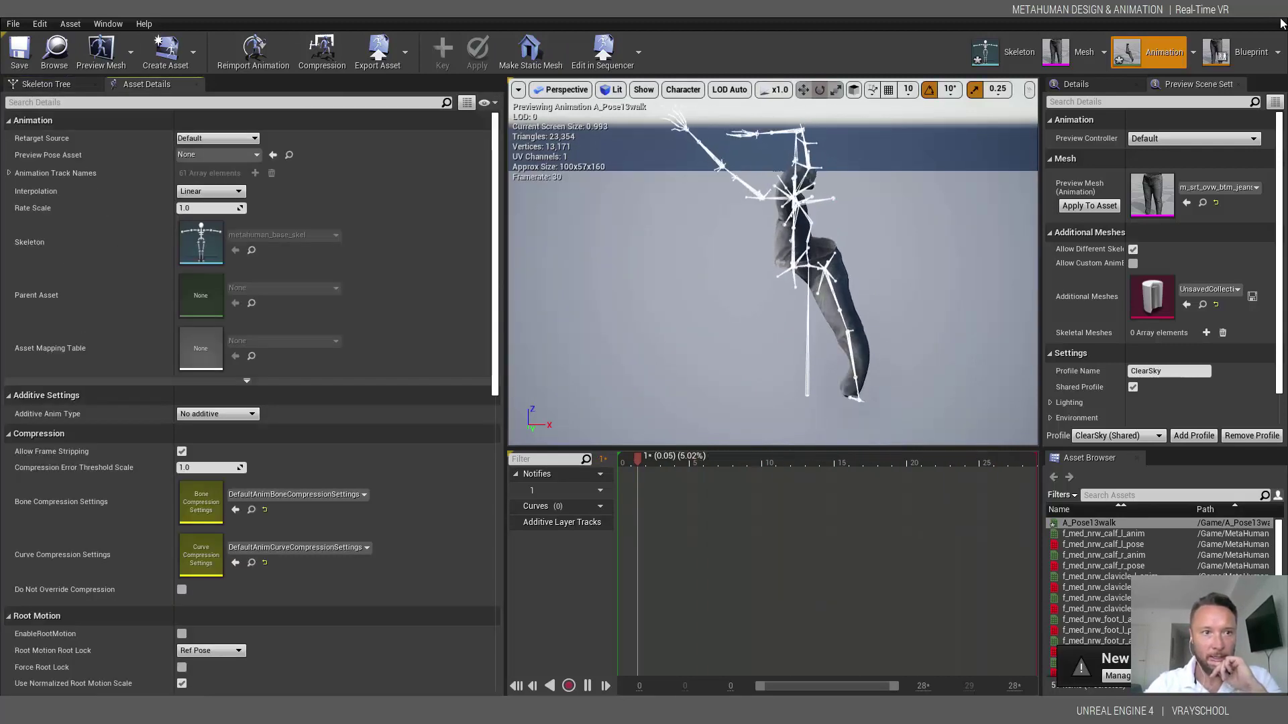
{"action": "left_click", "coordinate": [46, 84]}
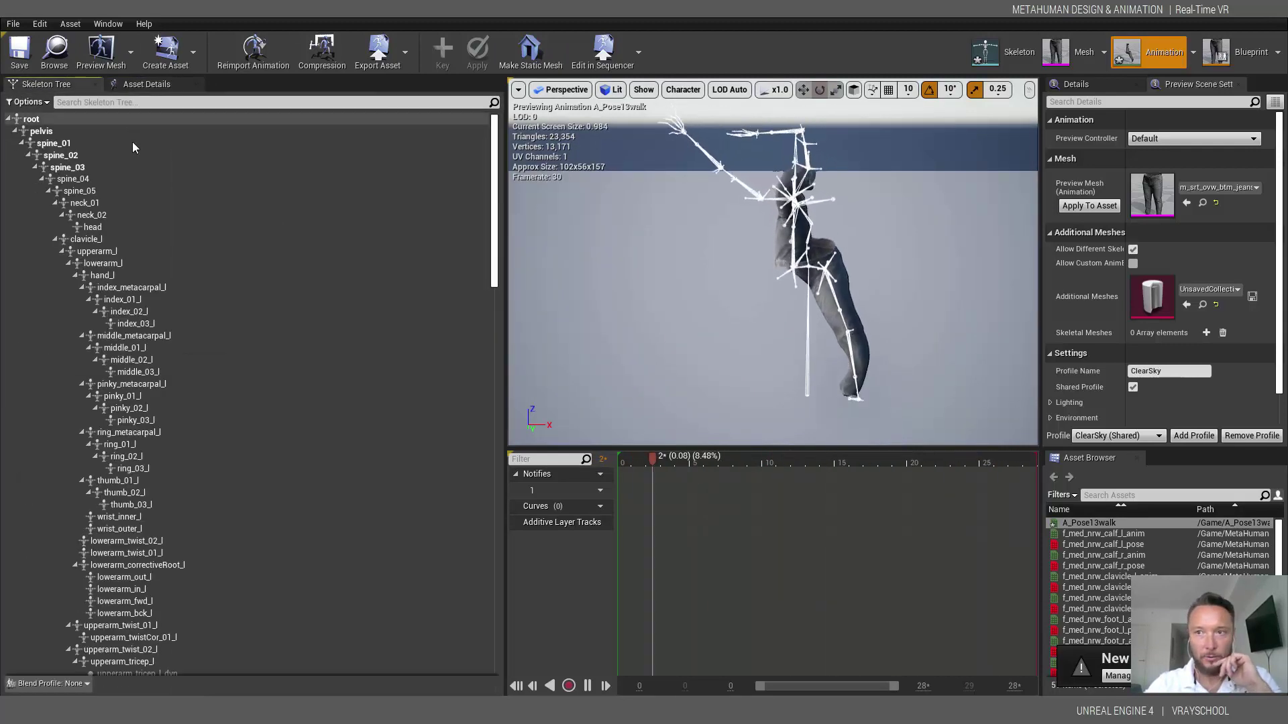
{"action": "left_click", "coordinate": [31, 101]}
{"action": "left_click", "coordinate": [58, 126]}
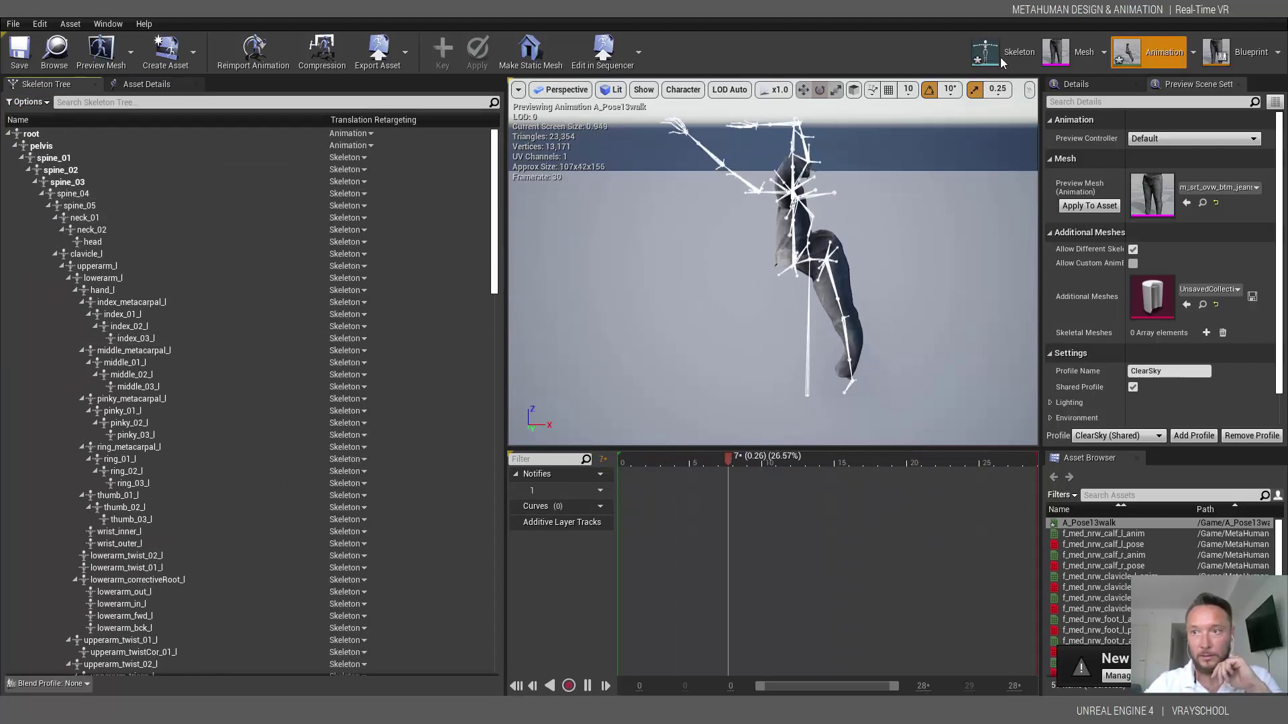
{"action": "left_click", "coordinate": [1228, 31]}
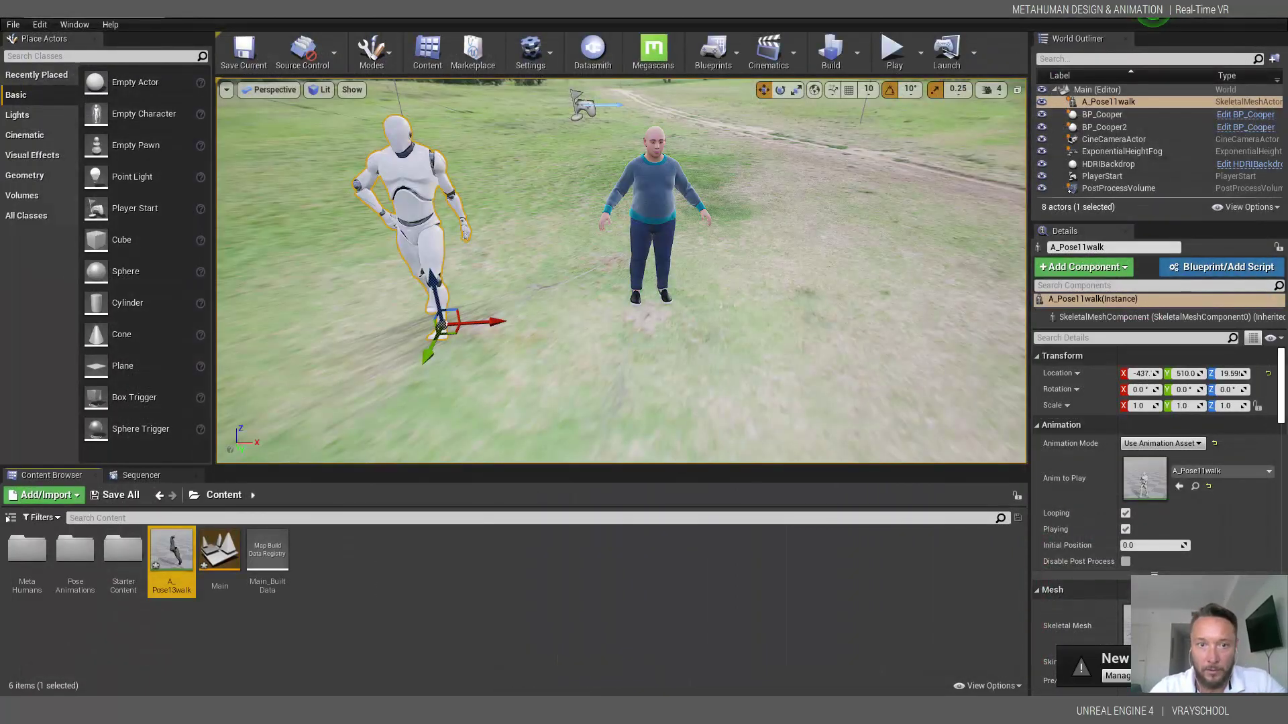
- Browse MetaHumans/Common/Female/Medium, then return to Content and select the A_Pose13walk asset
{"action": "double_click", "coordinate": [27, 549]}
{"action": "double_click", "coordinate": [24, 549]}
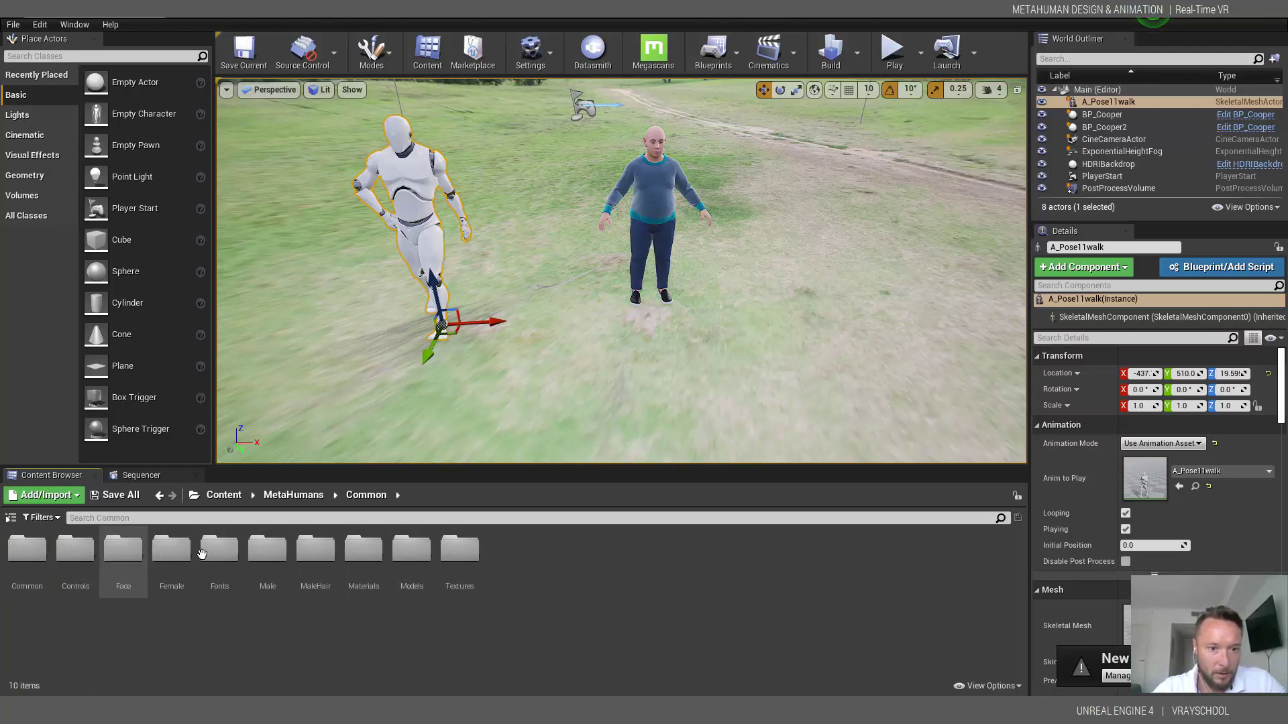
{"action": "double_click", "coordinate": [172, 550]}
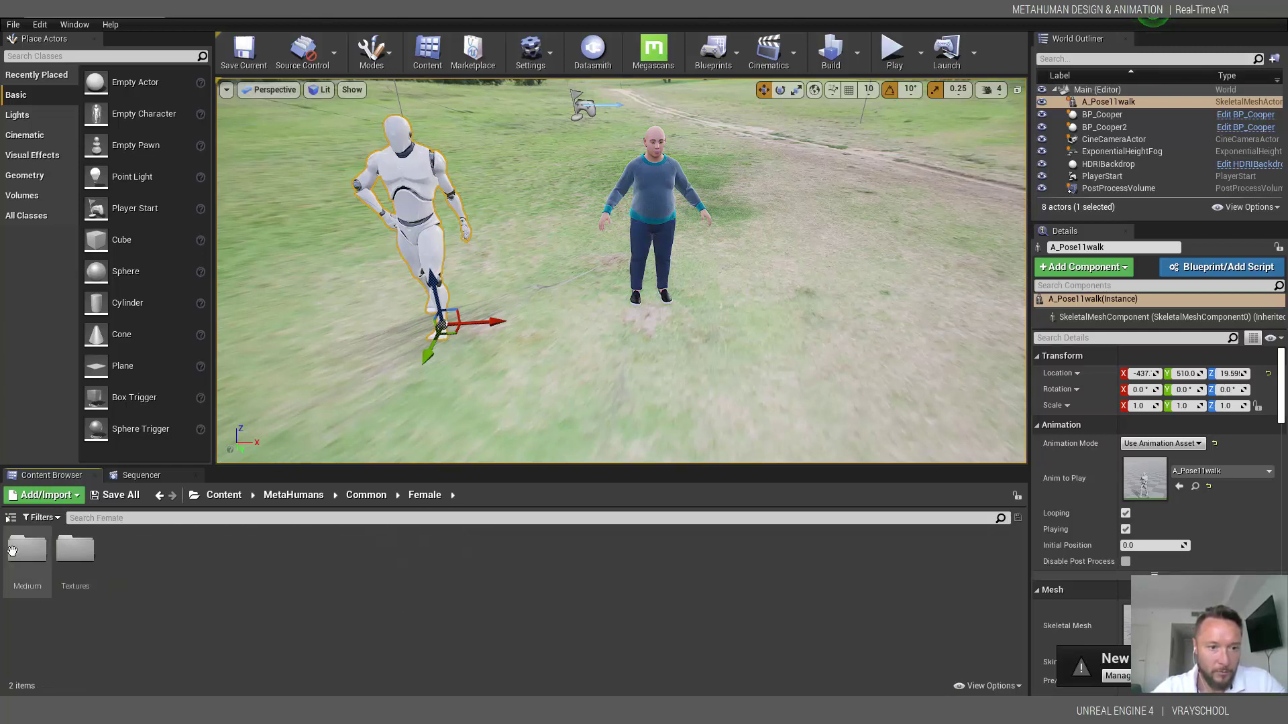
{"action": "double_click", "coordinate": [25, 549]}
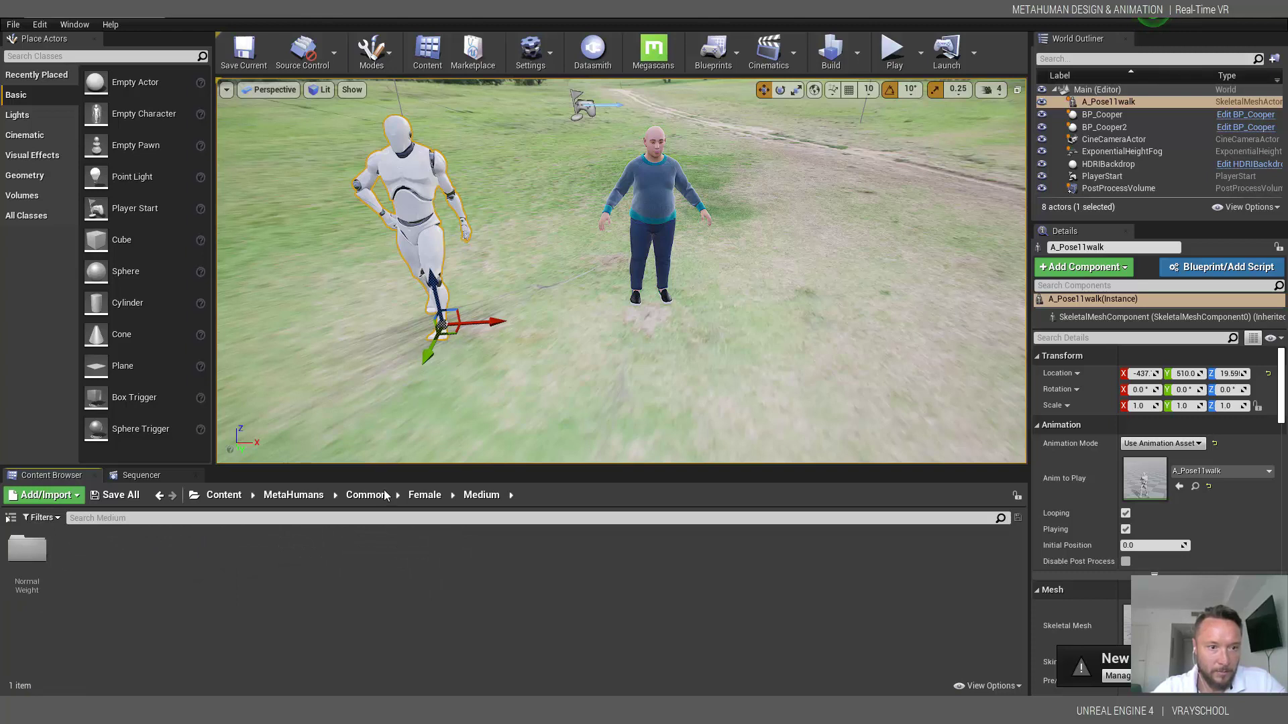
{"action": "left_click", "coordinate": [224, 495]}
{"action": "left_click", "coordinate": [172, 554]}
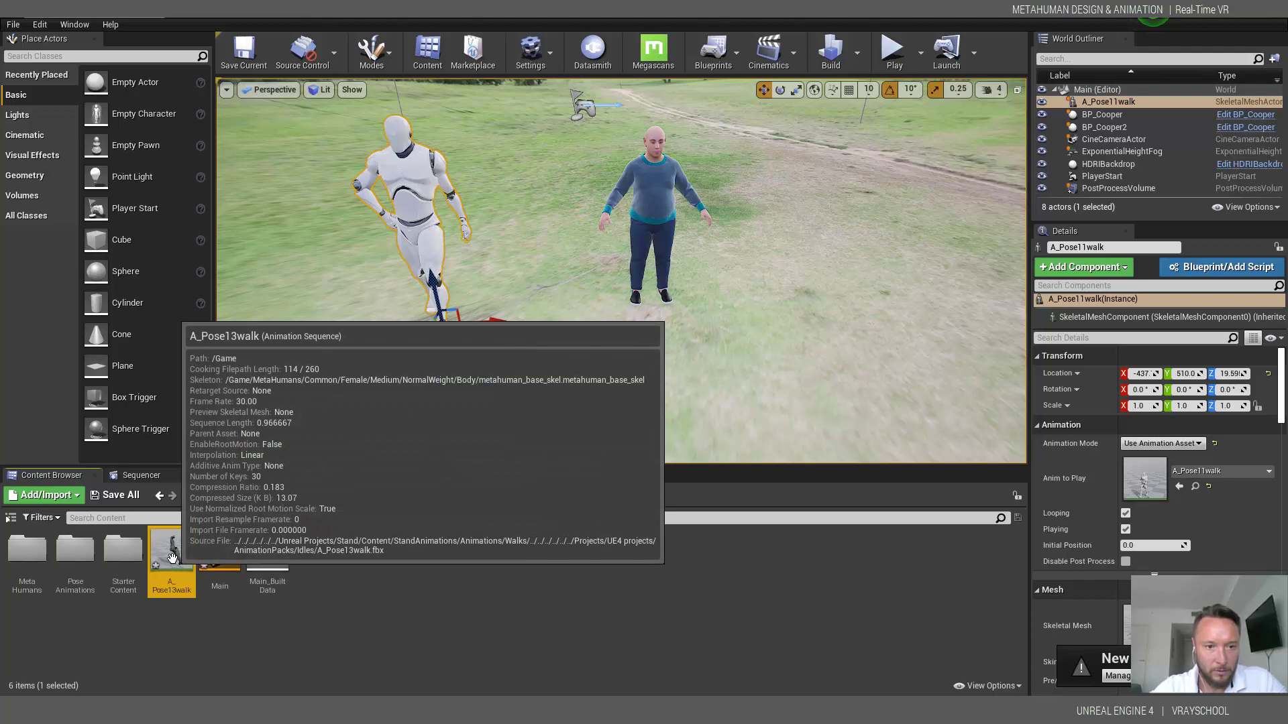
- Select Cooper in the level, browse to its asset, and open BP_Cooper
{"action": "left_click", "coordinate": [675, 193]}
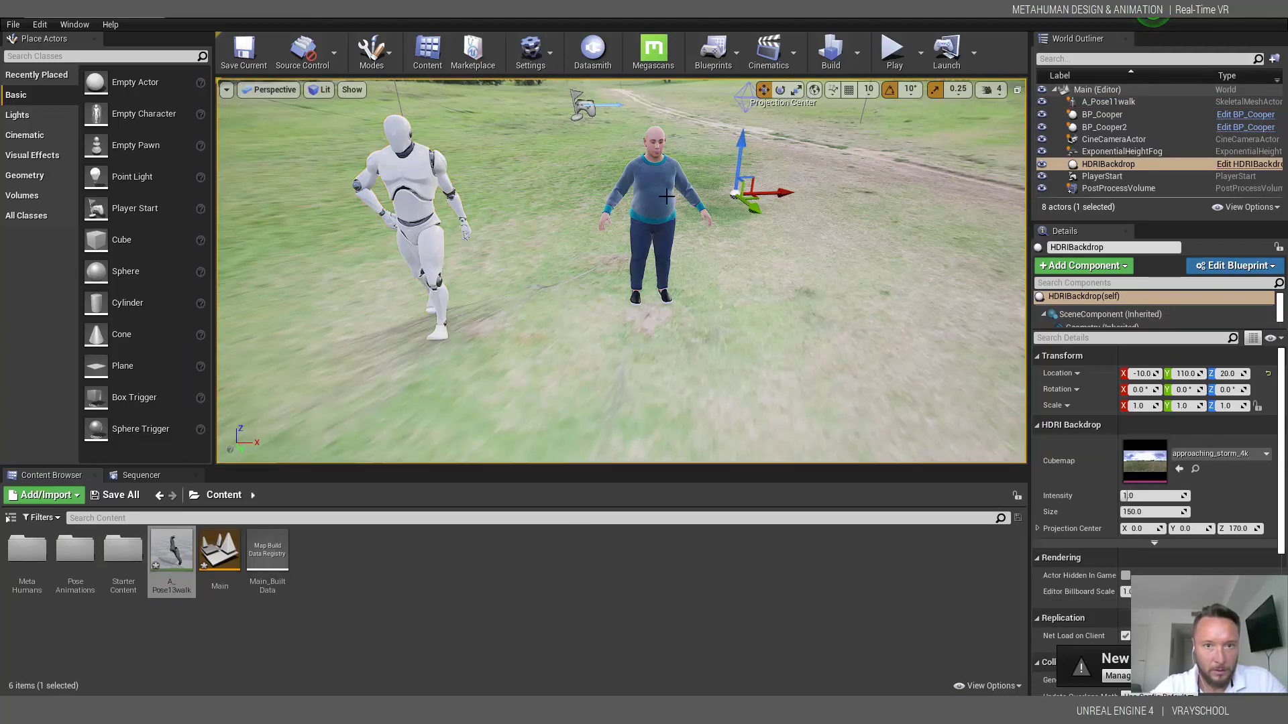
{"action": "left_click", "coordinate": [667, 196]}
{"action": "right_click", "coordinate": [648, 209]}
{"action": "left_click", "coordinate": [698, 227]}
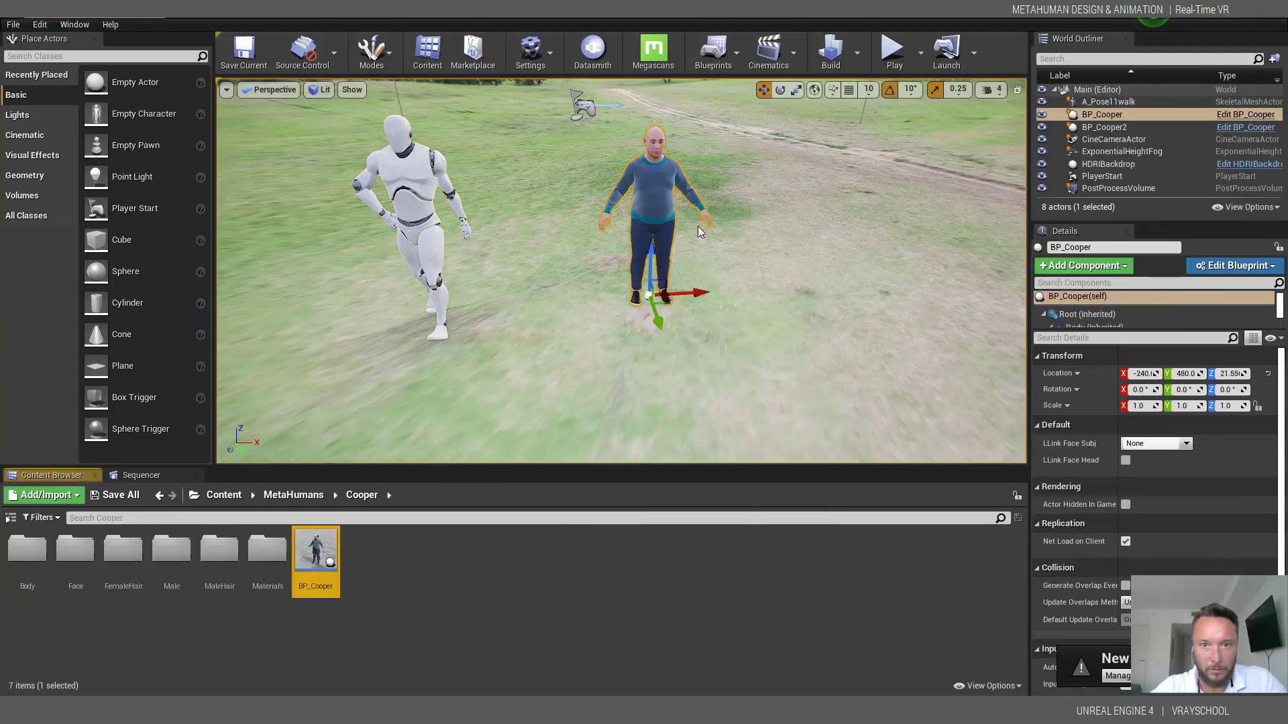
{"action": "double_click", "coordinate": [316, 552]}
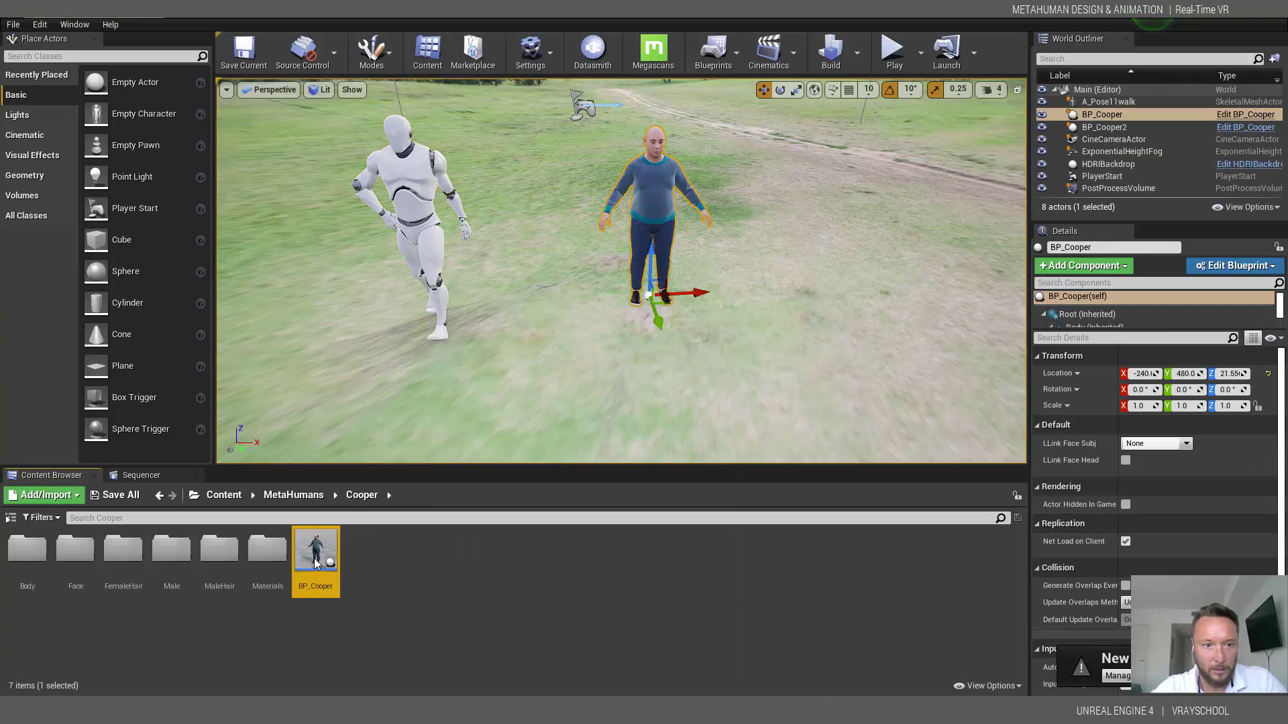
- Set the Body component's Anim to Play to A_Pose13walk and compile BP_Cooper
{"action": "left_click", "coordinate": [45, 106]}
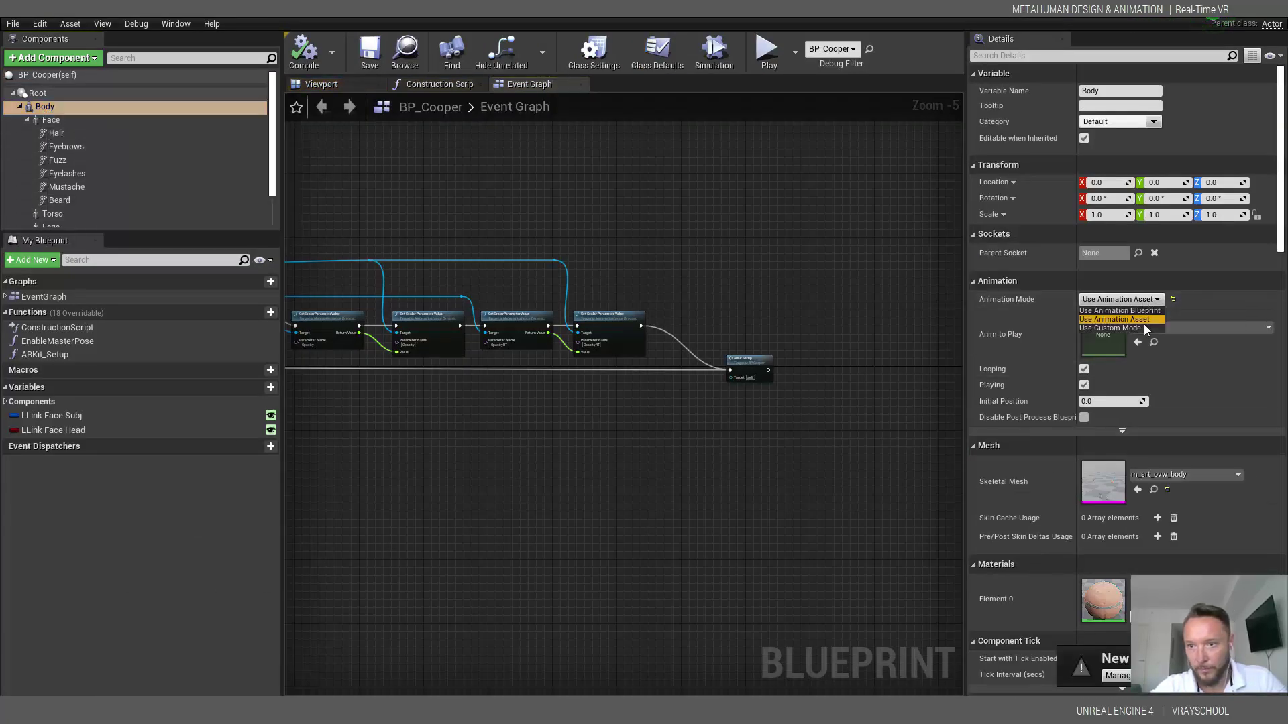
{"action": "left_click", "coordinate": [1173, 326]}
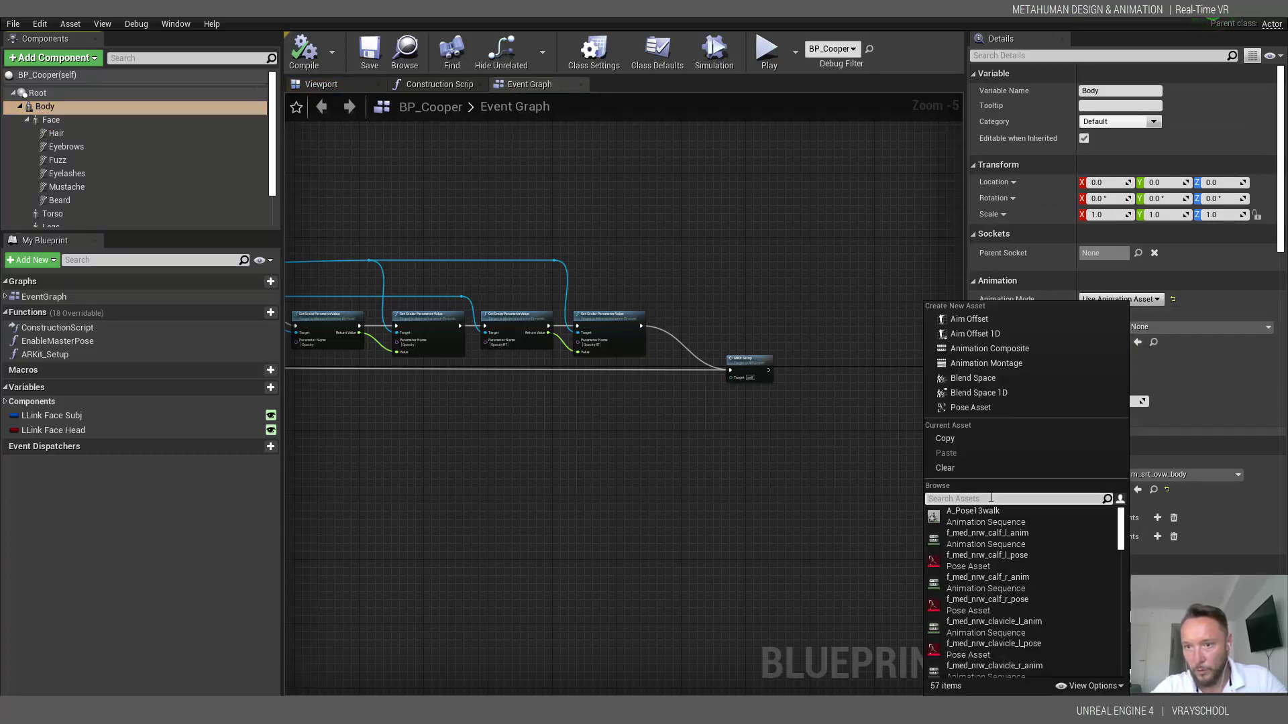
{"action": "left_click", "coordinate": [976, 521]}
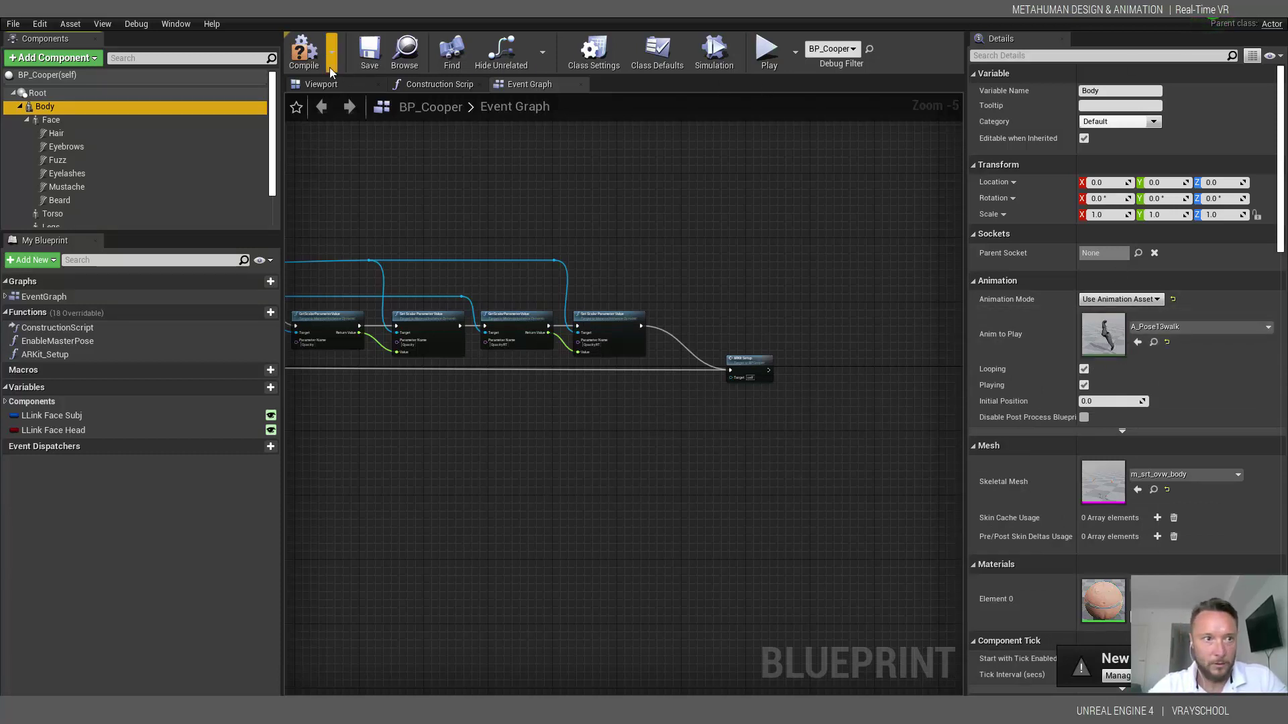
{"action": "left_click", "coordinate": [303, 53]}
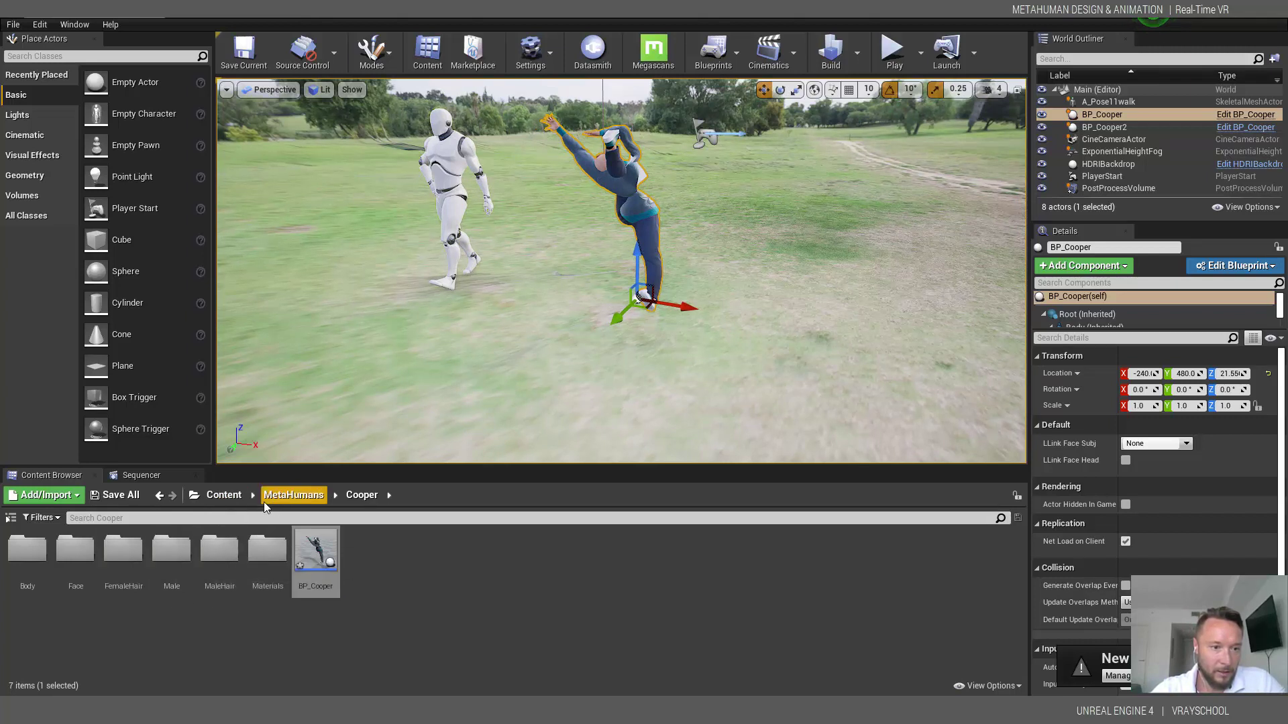
- Navigate to MetaHumans/Common/Female/Medium/NormalWeight/Body and open metahuman_base_skel
{"action": "double_click", "coordinate": [41, 552]}
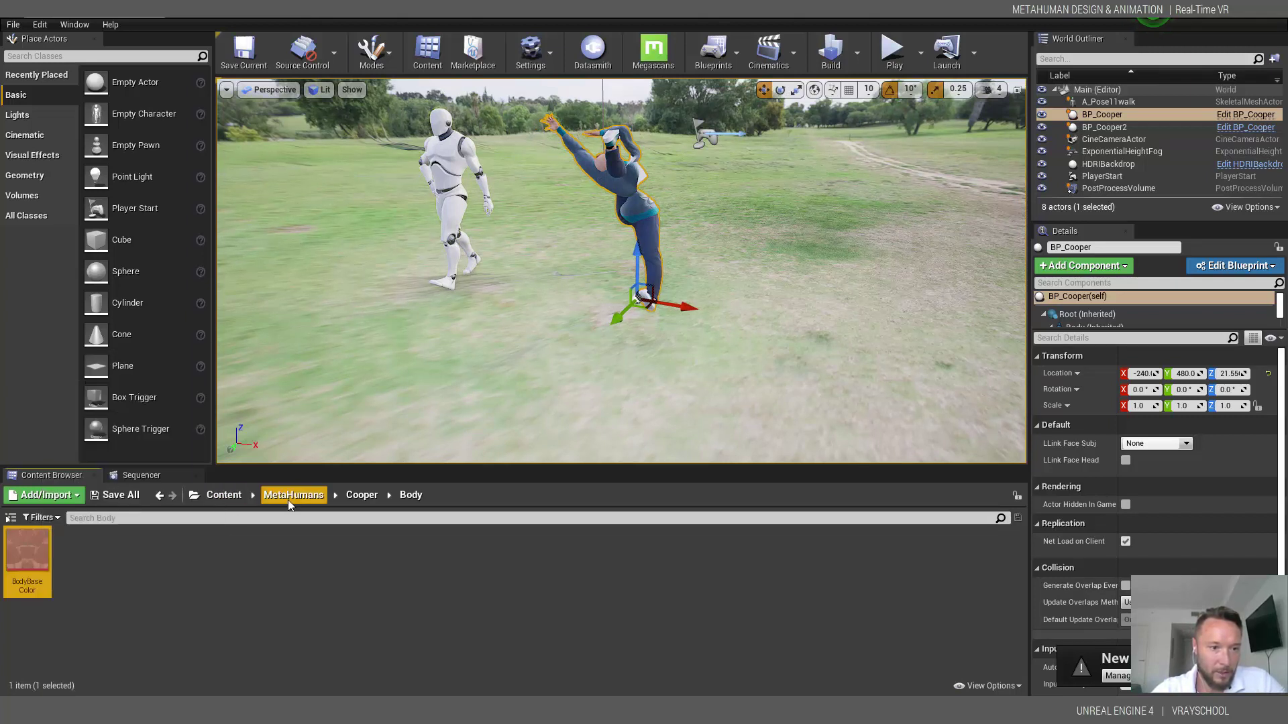
{"action": "left_click", "coordinate": [291, 496]}
{"action": "double_click", "coordinate": [27, 550]}
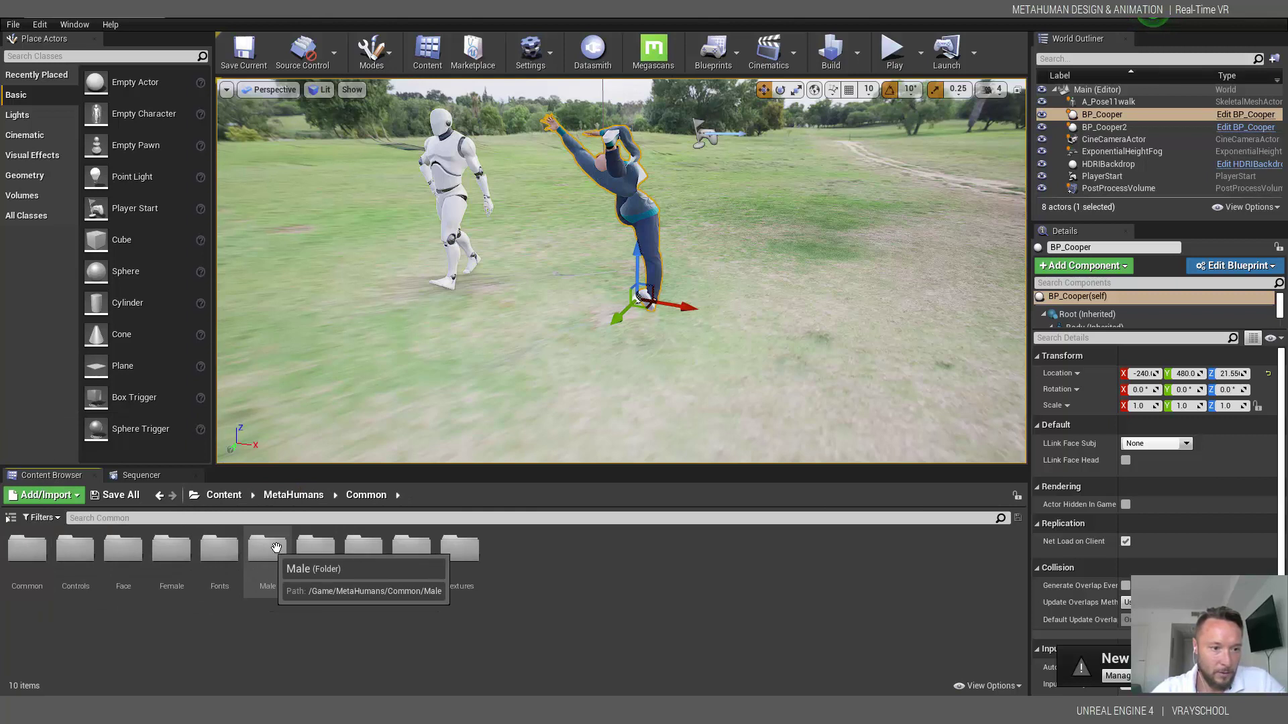
{"action": "double_click", "coordinate": [172, 550]}
{"action": "double_click", "coordinate": [28, 550]}
{"action": "left_click", "coordinate": [31, 552]}
{"action": "double_click", "coordinate": [31, 552]}
{"action": "double_click", "coordinate": [29, 550]}
{"action": "double_click", "coordinate": [171, 550]}
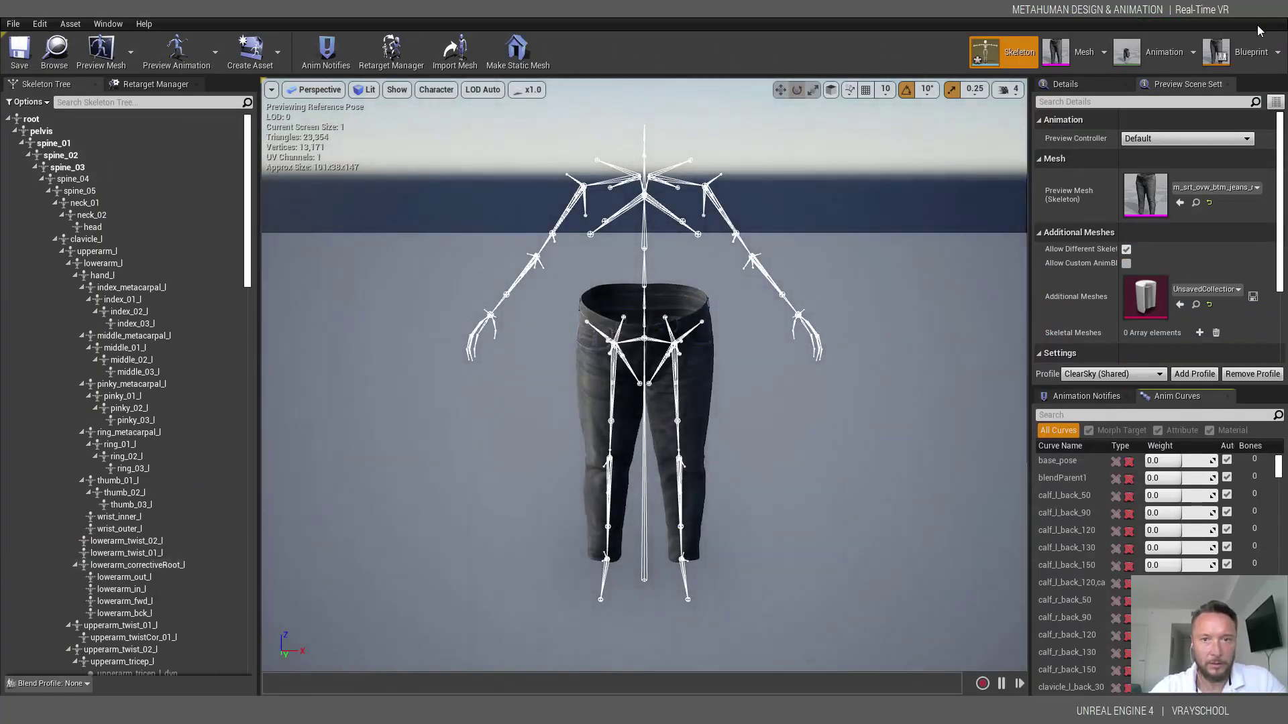
- Preview the skeleton on m_med_ovw_body_preview, apply it to the asset, and close the editor
{"action": "left_click", "coordinate": [1235, 190]}
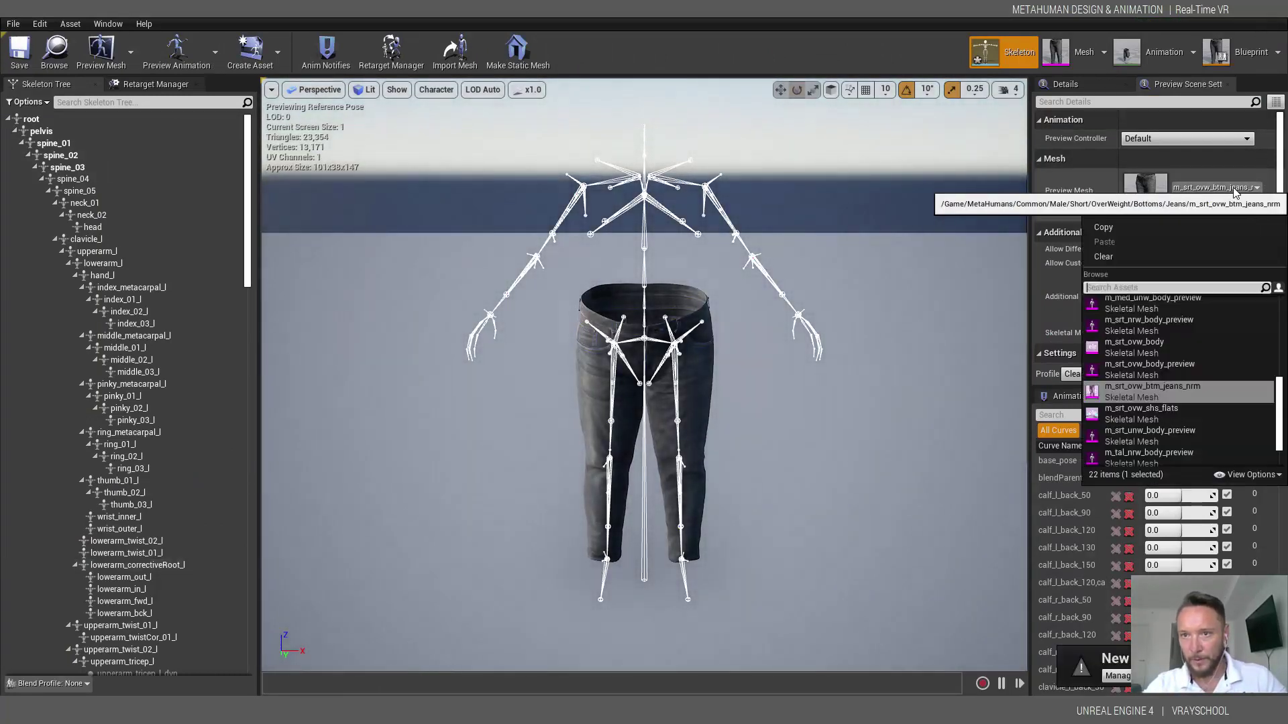
{"action": "scroll", "coordinate": [1198, 351], "scroll_direction": "up", "scroll_amount": 4}
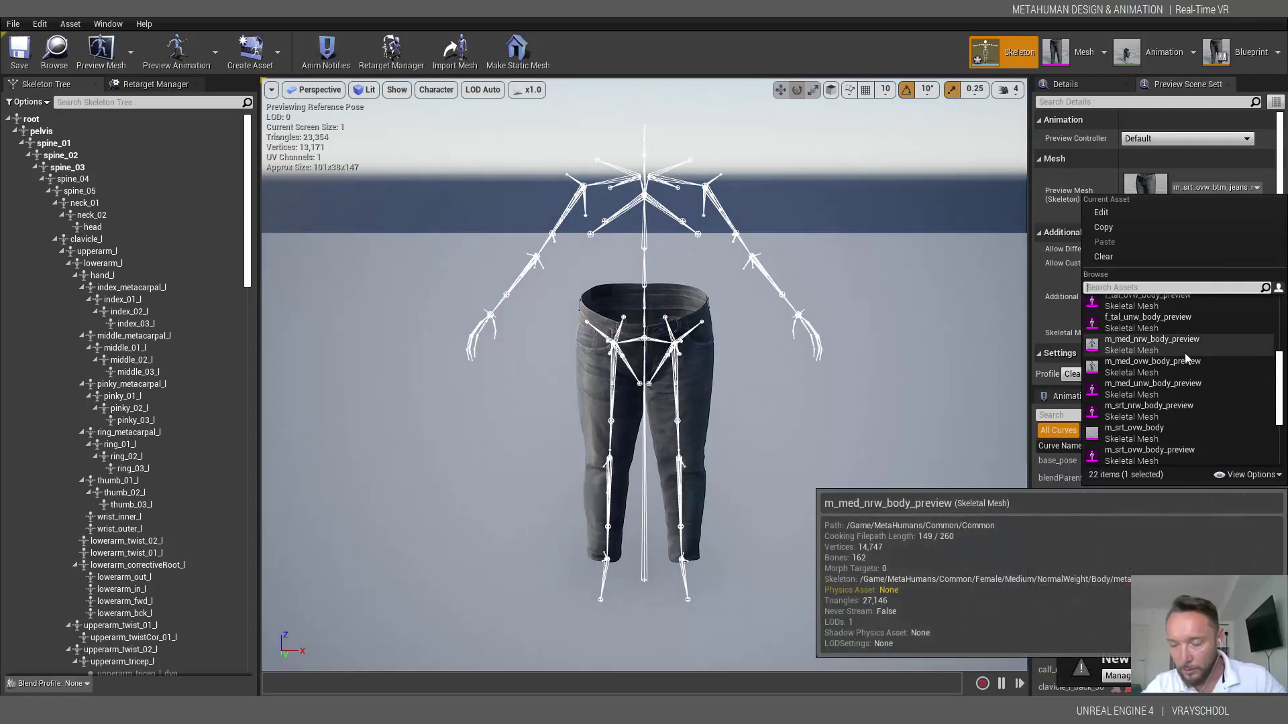
{"action": "left_click", "coordinate": [1135, 373]}
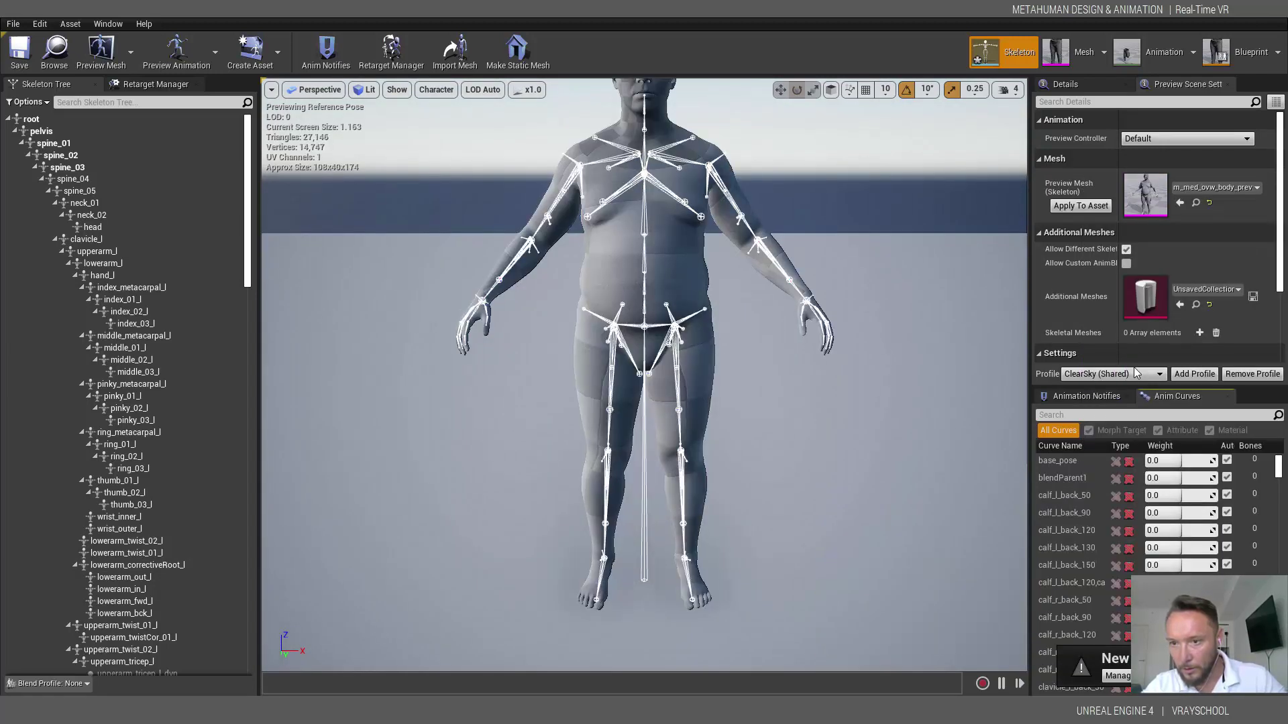
{"action": "left_click", "coordinate": [1081, 207]}
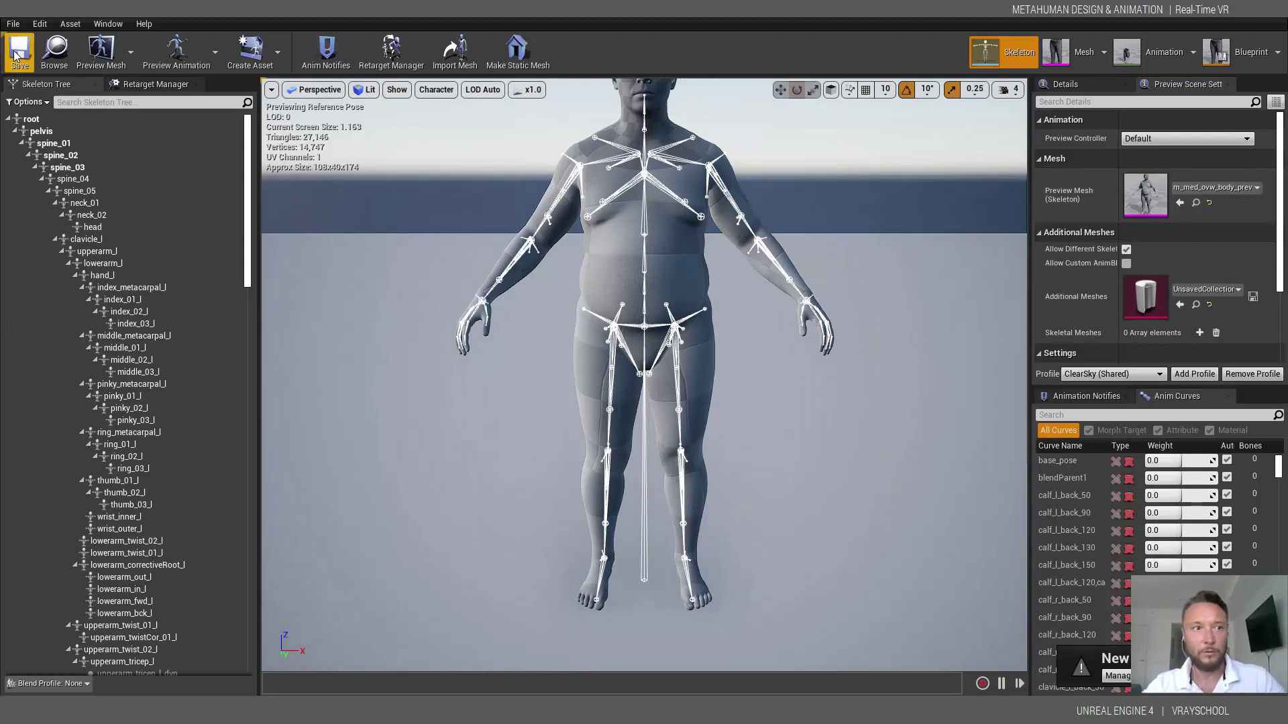
{"action": "left_click", "coordinate": [1251, 9]}
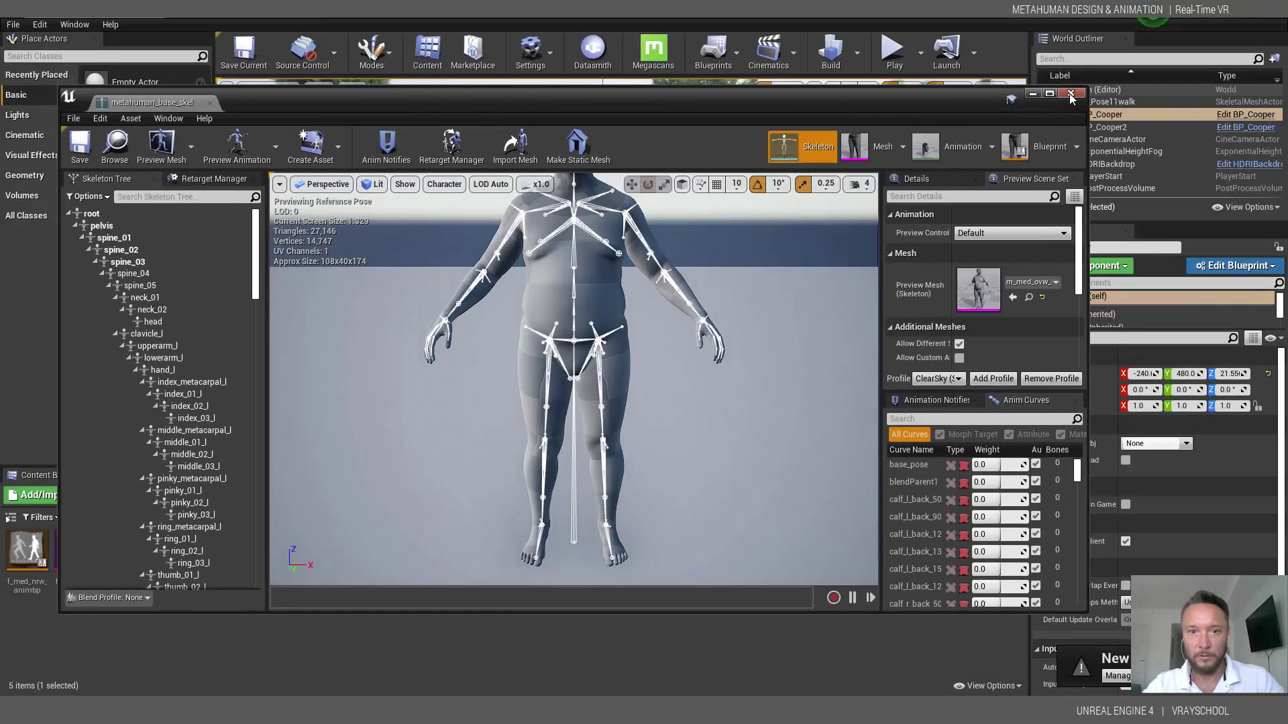
{"action": "left_click", "coordinate": [1070, 94]}
- Force-delete the A_Pose13walk animation from the Content root folder
{"action": "left_click", "coordinate": [440, 630]}
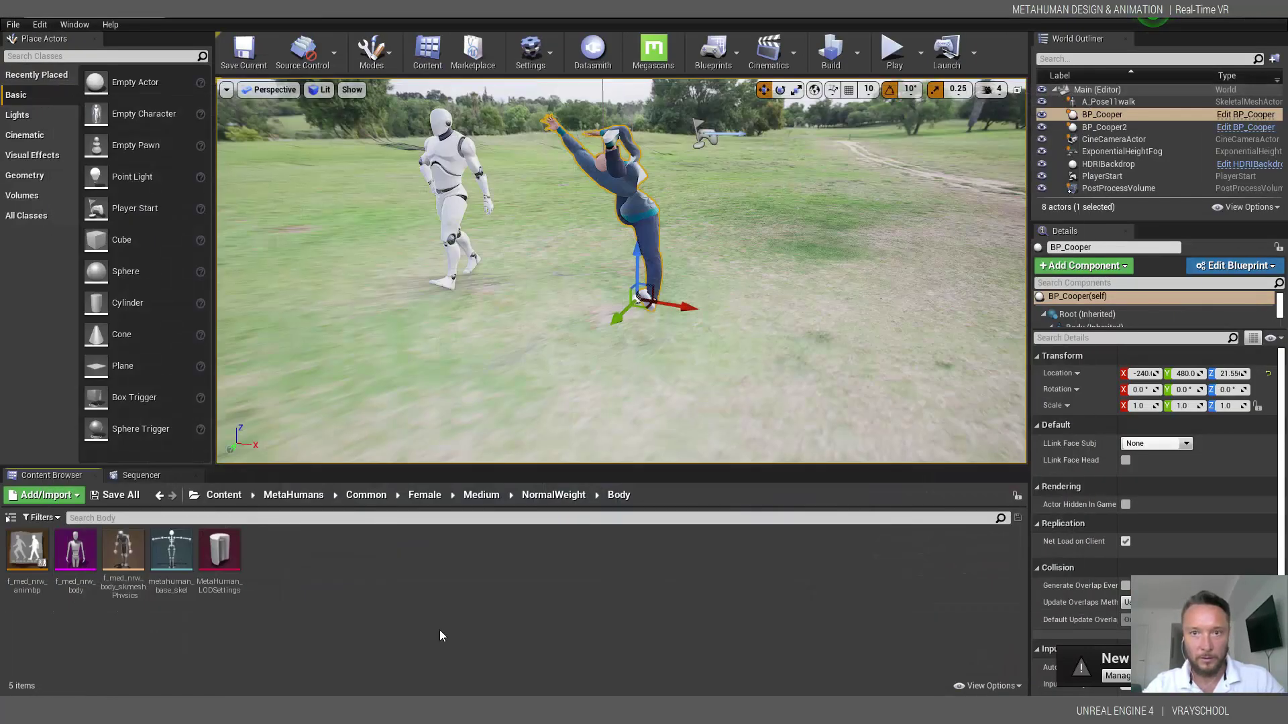
{"action": "left_click", "coordinate": [223, 495]}
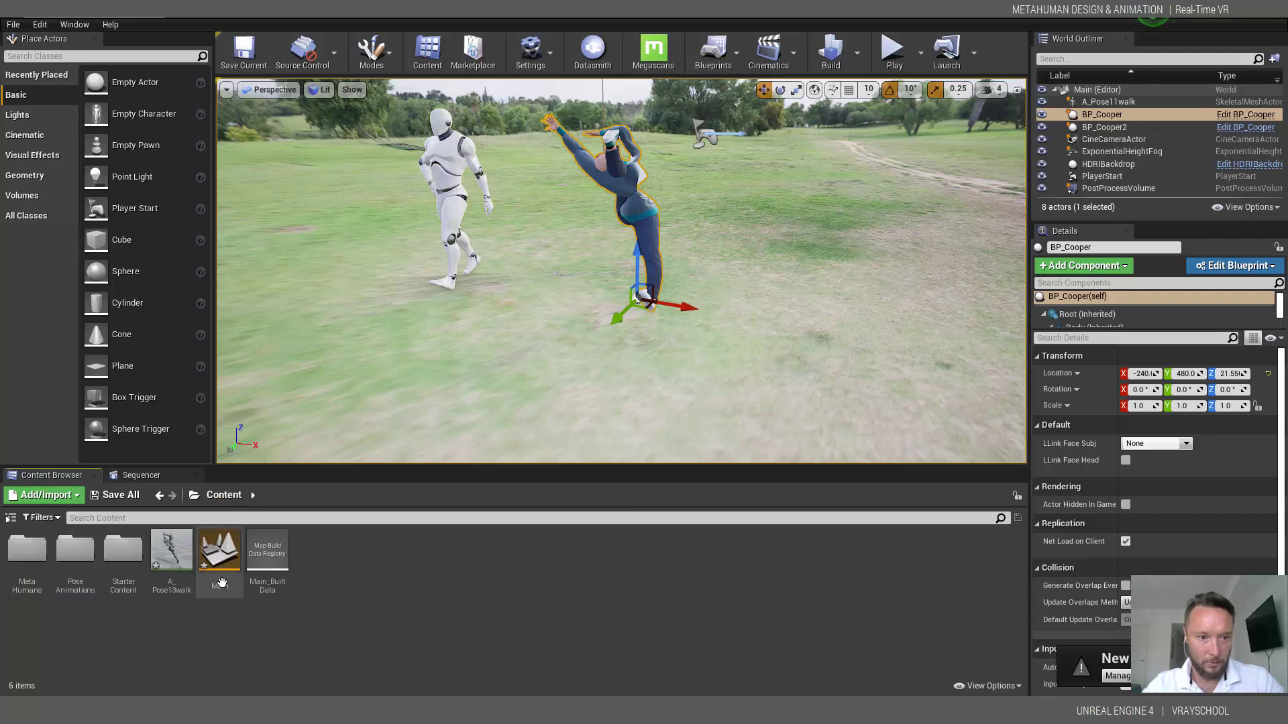
{"action": "left_click", "coordinate": [171, 553]}
{"action": "key", "text": "Delete"}
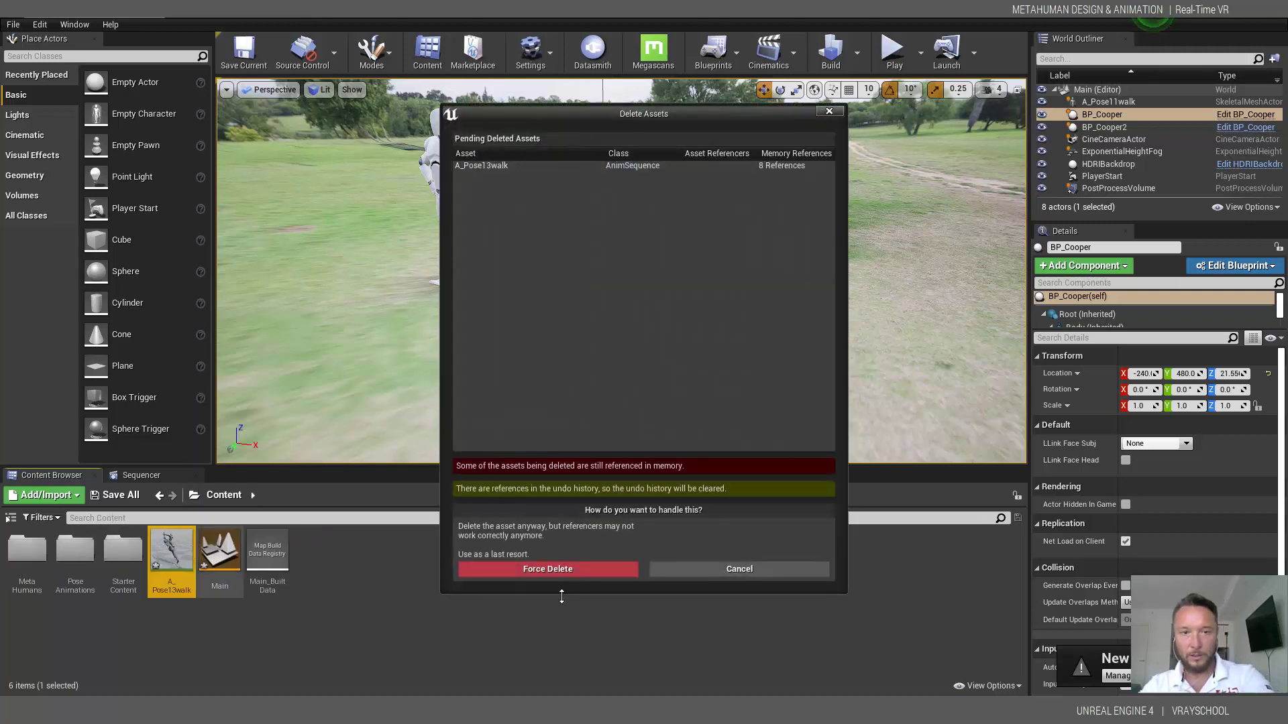
{"action": "left_click", "coordinate": [570, 569]}
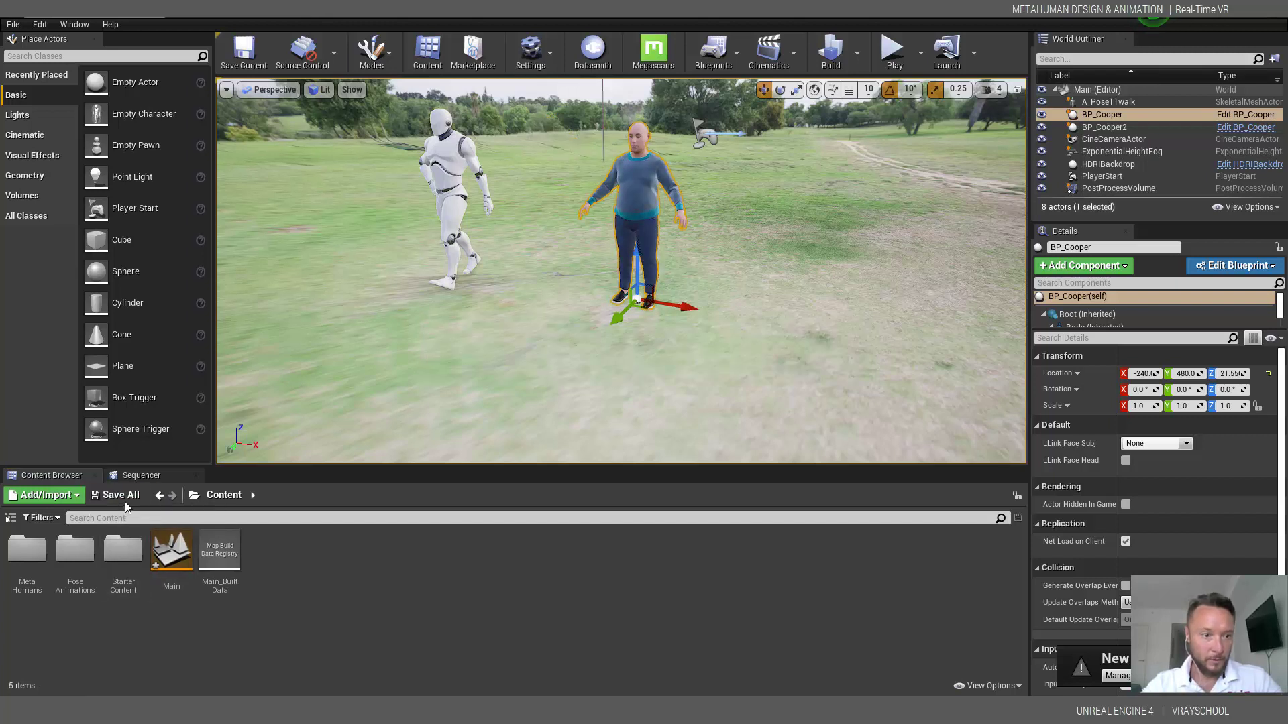
- Browse to the MetaHumans PoseAnimations > Animations > Walks folder
{"action": "left_click", "coordinate": [27, 548]}
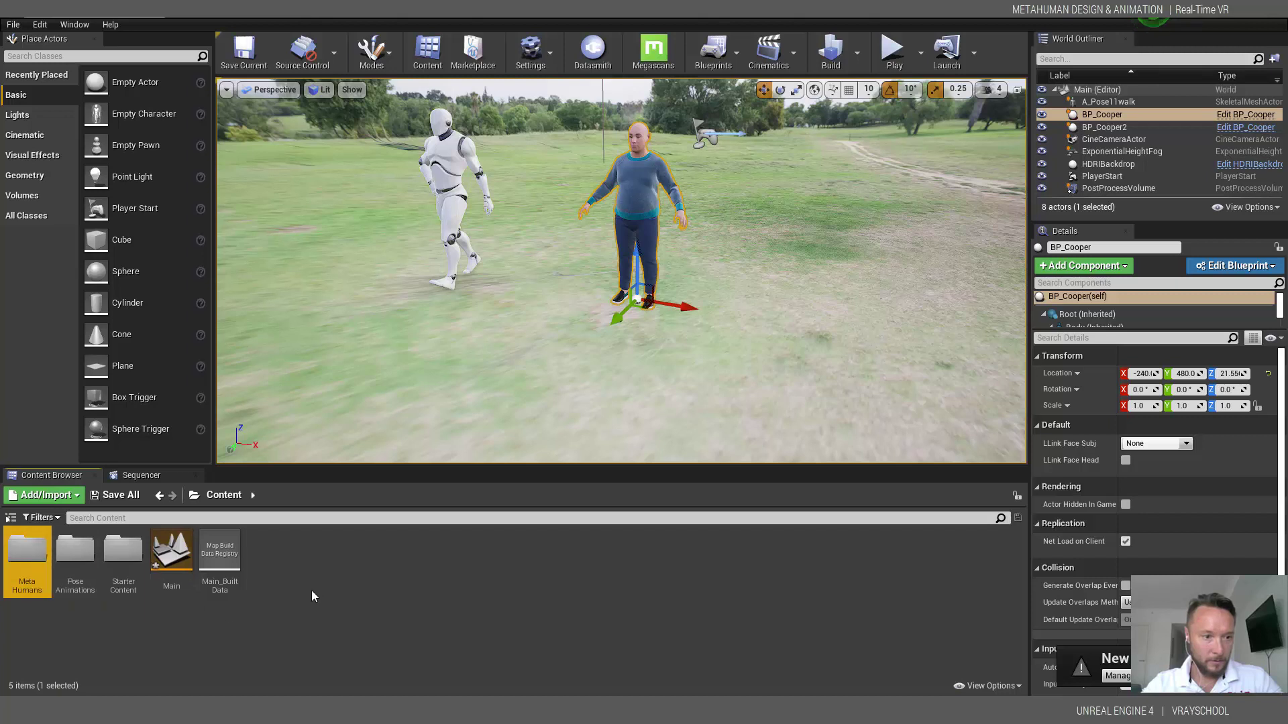
{"action": "left_click", "coordinate": [83, 553]}
{"action": "double_click", "coordinate": [83, 552]}
{"action": "double_click", "coordinate": [79, 551]}
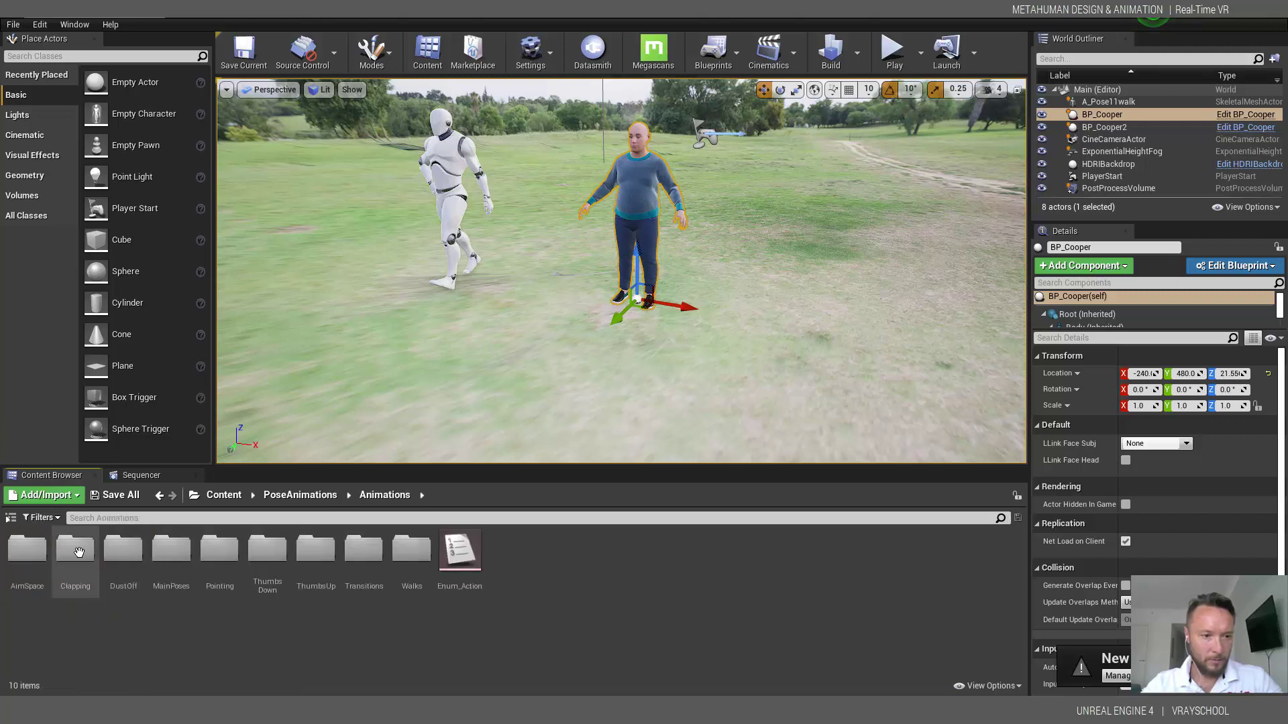
{"action": "double_click", "coordinate": [401, 549]}
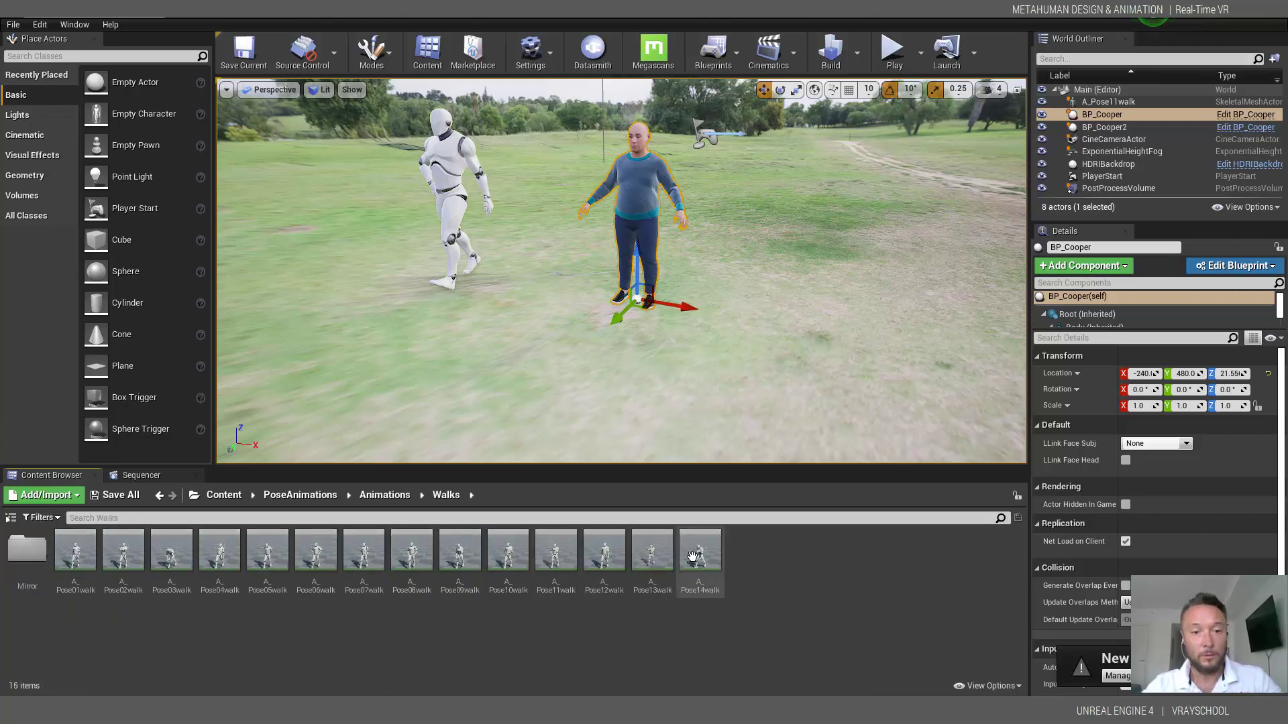
- Duplicate and retarget Pose12walk to metahuman_base_skel, then preview the new A_Pose12walk
{"action": "right_click", "coordinate": [606, 557]}
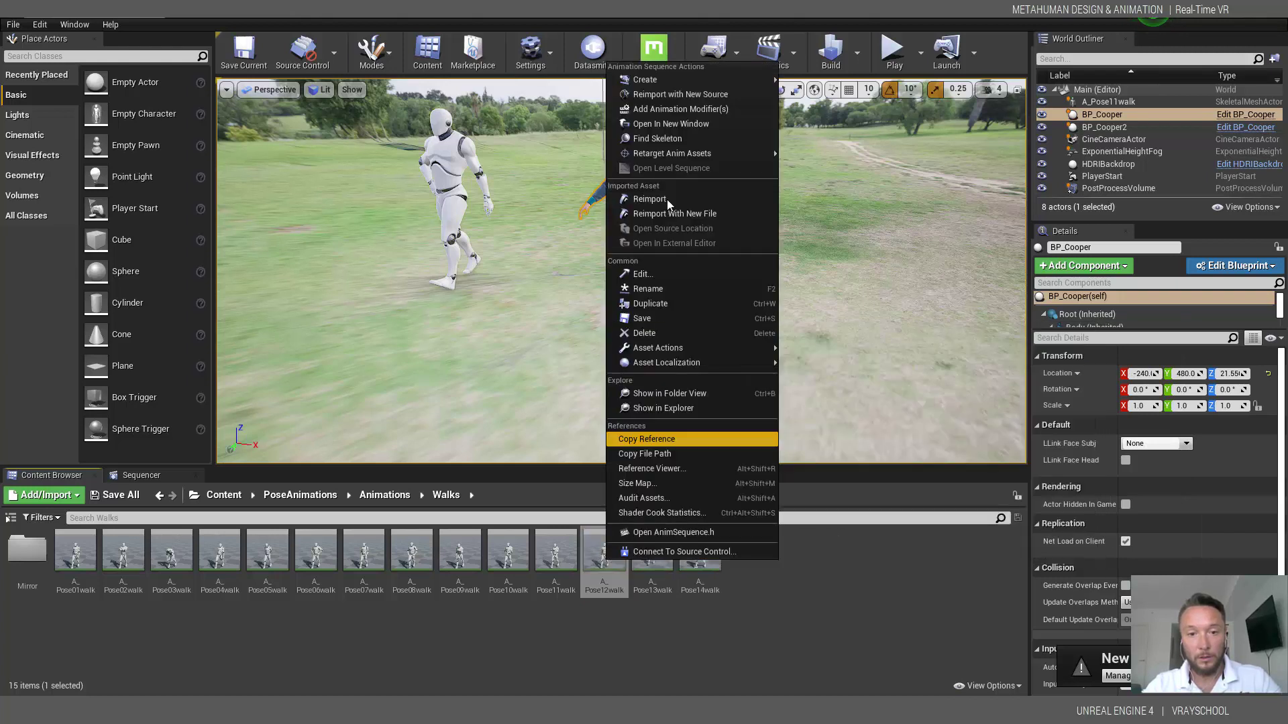
{"action": "mouse_move", "coordinate": [691, 156]}
{"action": "left_click", "coordinate": [815, 151]}
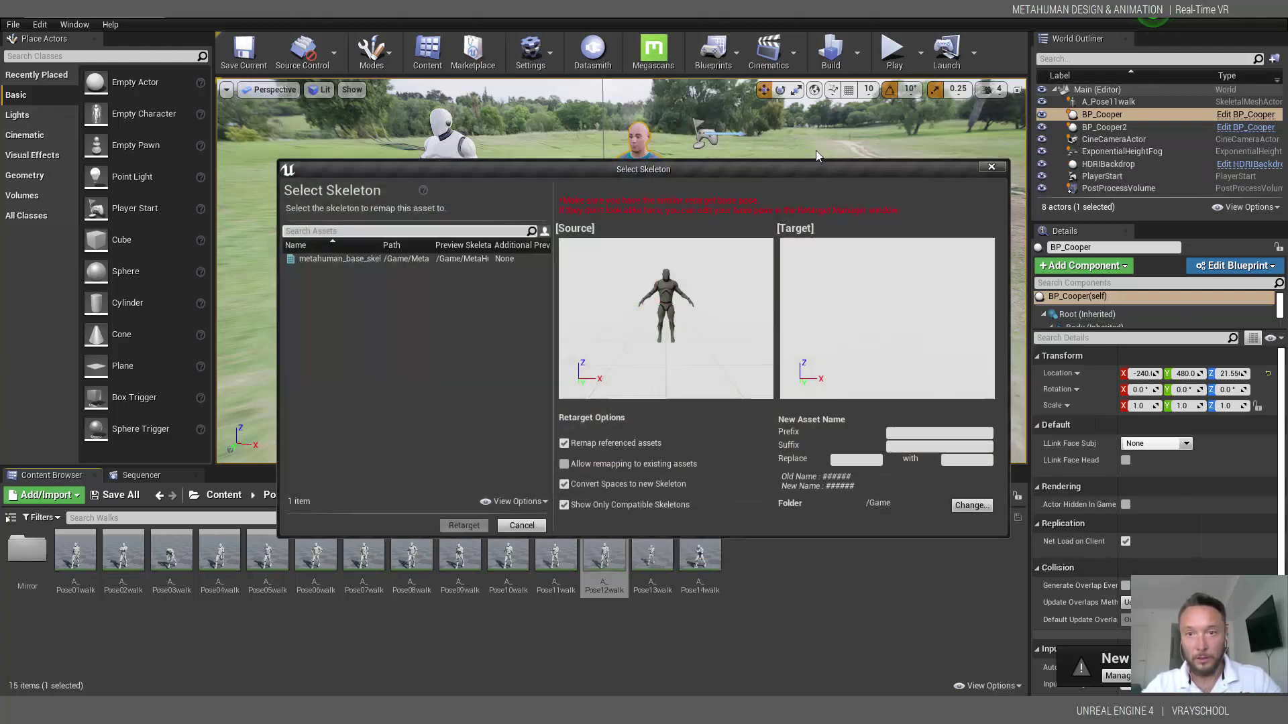
{"action": "left_click", "coordinate": [416, 259]}
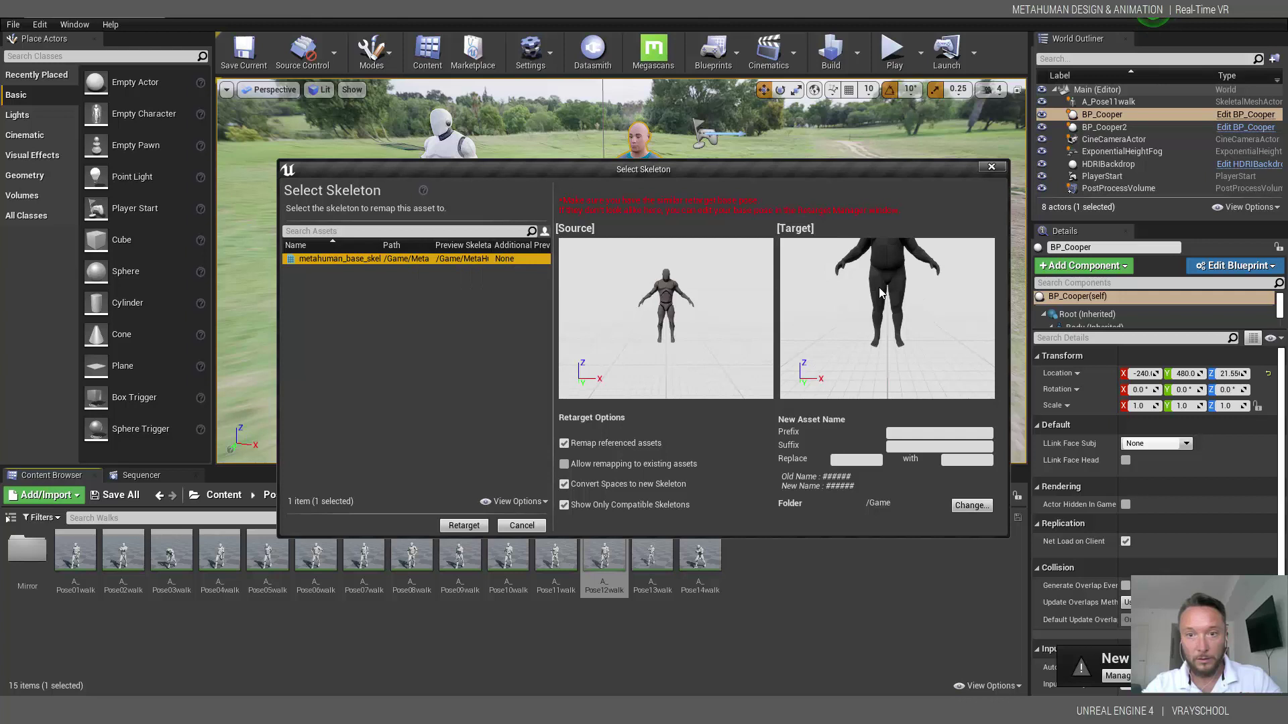
{"action": "left_click", "coordinate": [470, 525]}
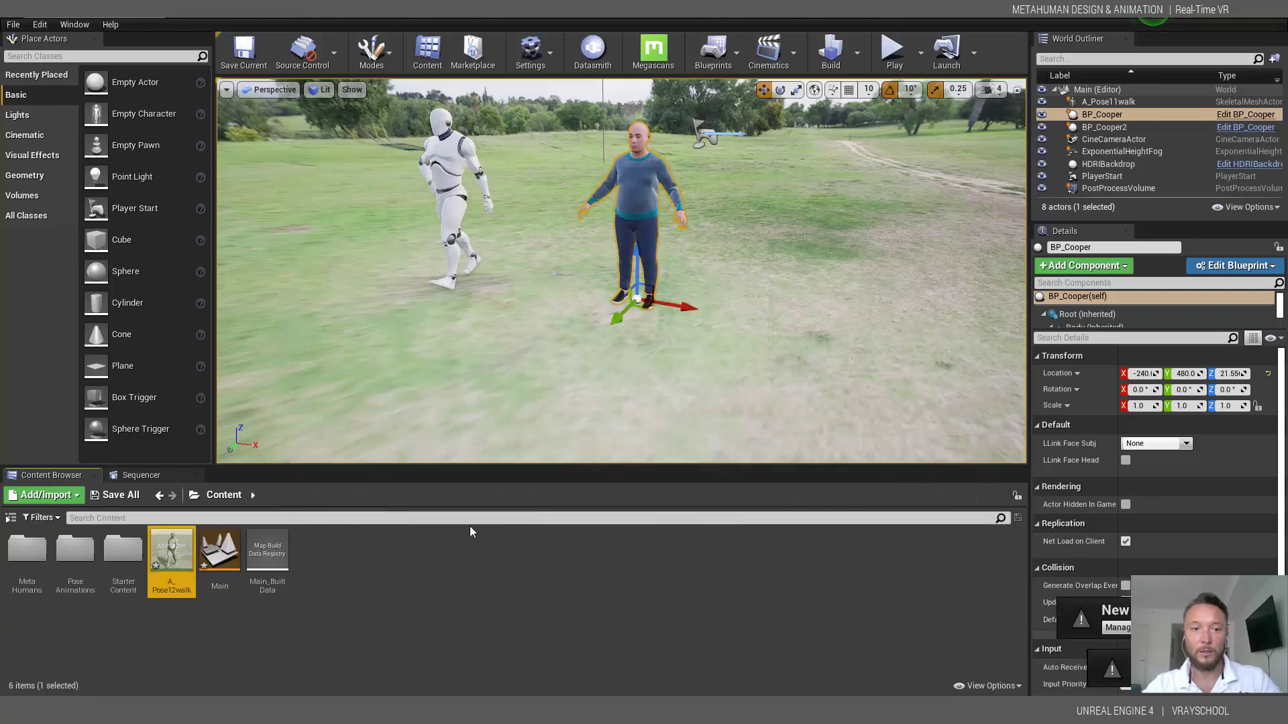
{"action": "double_click", "coordinate": [184, 542]}
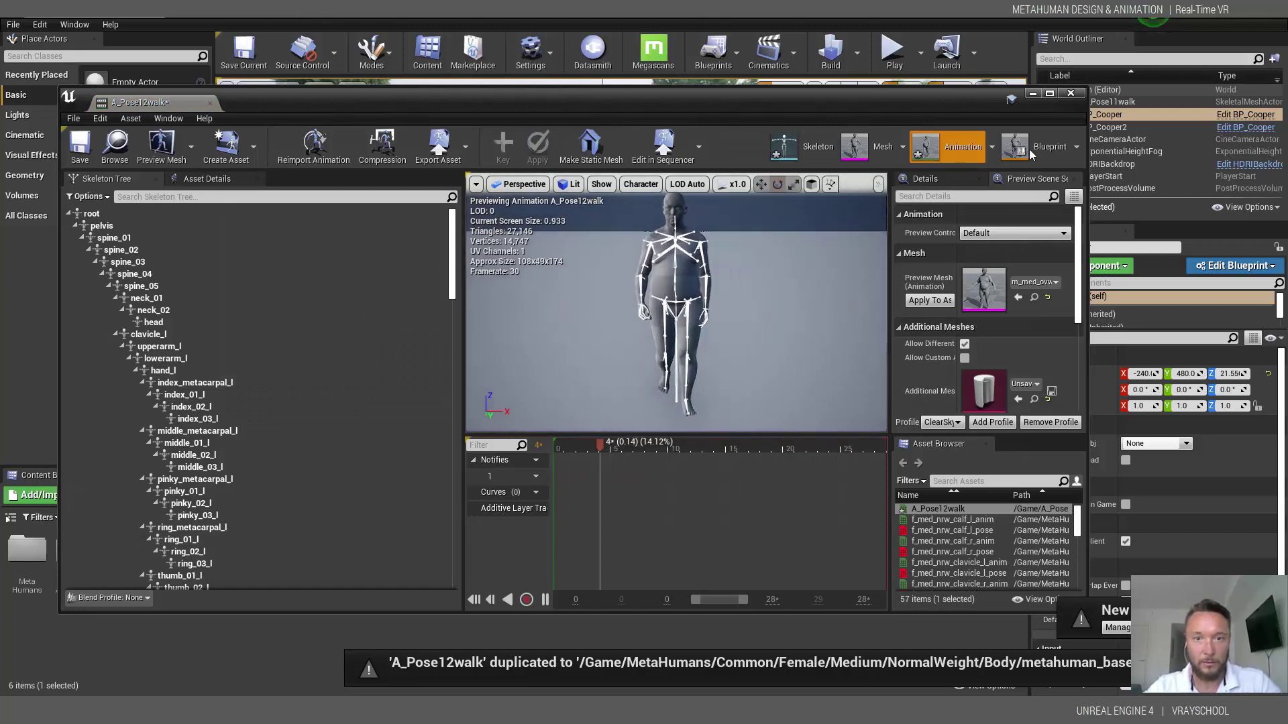
{"action": "left_click", "coordinate": [1070, 93]}
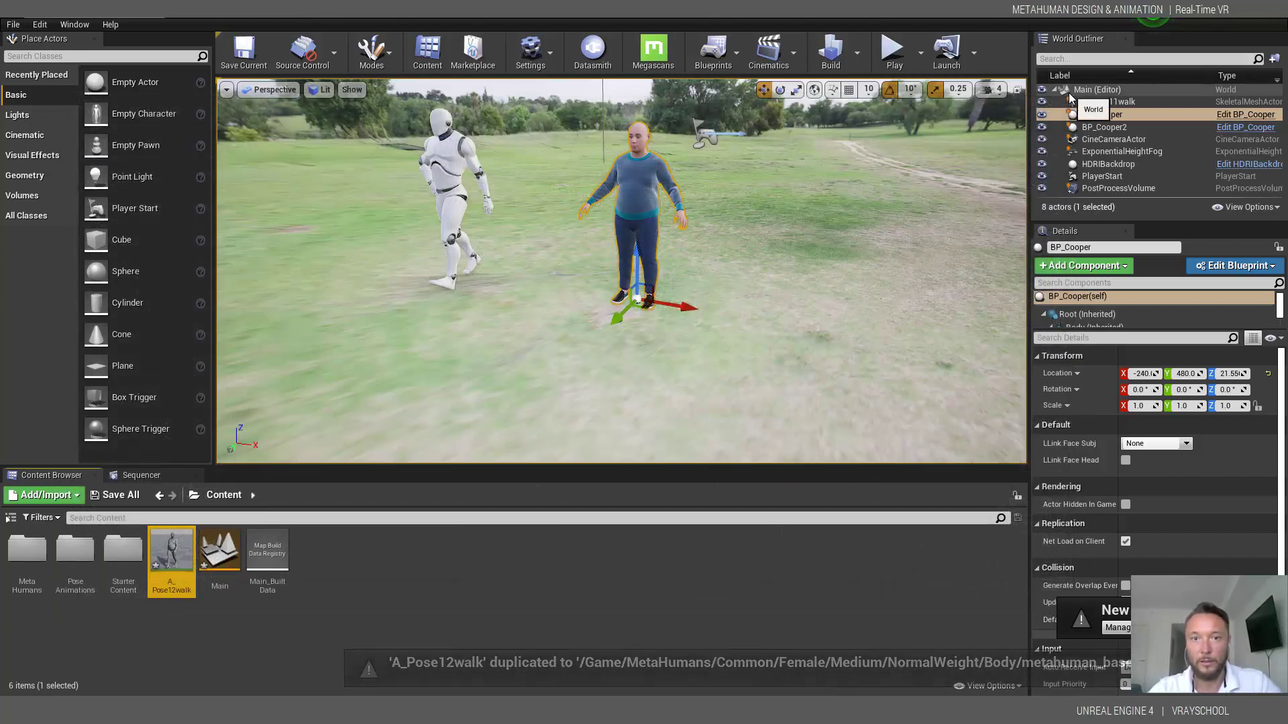
- Locate the BP_Cooper blueprint in the Content Browser from the character in the level
{"action": "left_click_drag", "start_coordinate": [742, 370], "coordinate": [699, 236]}
{"action": "right_click", "coordinate": [654, 204]}
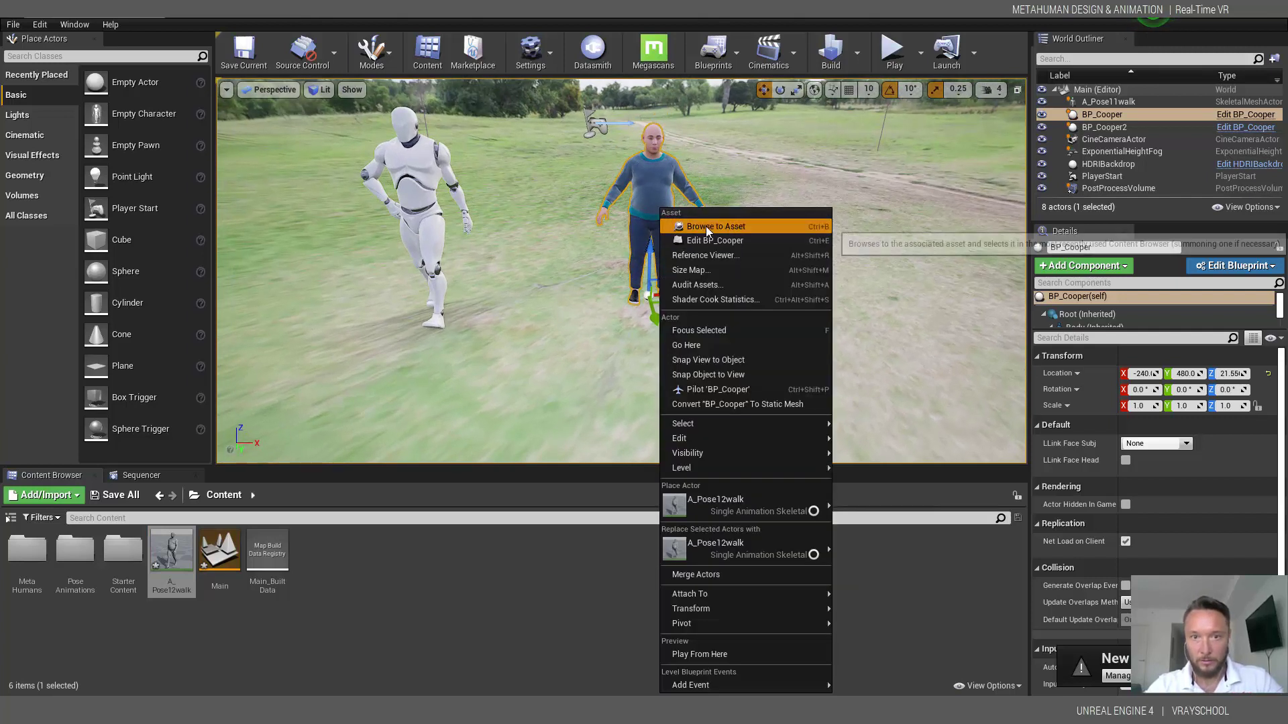
{"action": "left_click", "coordinate": [706, 227]}
{"action": "double_click", "coordinate": [328, 551]}
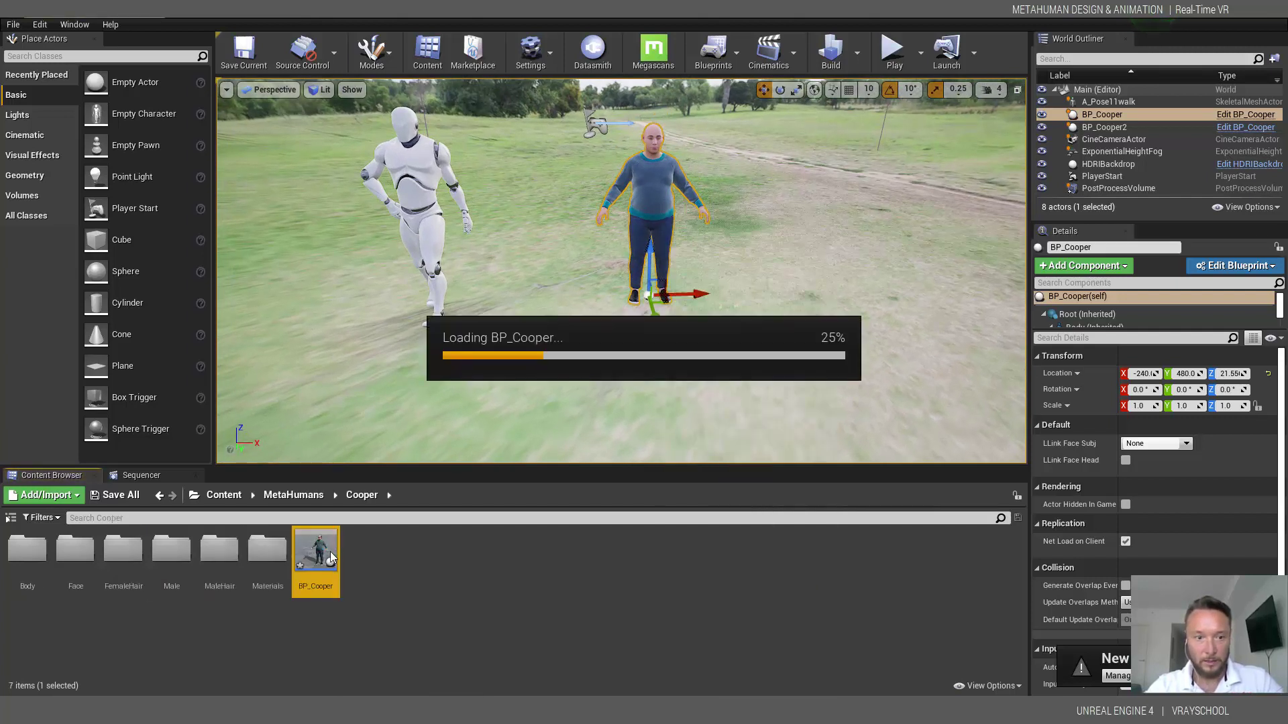
{"action": "left_click", "coordinate": [1071, 93]}
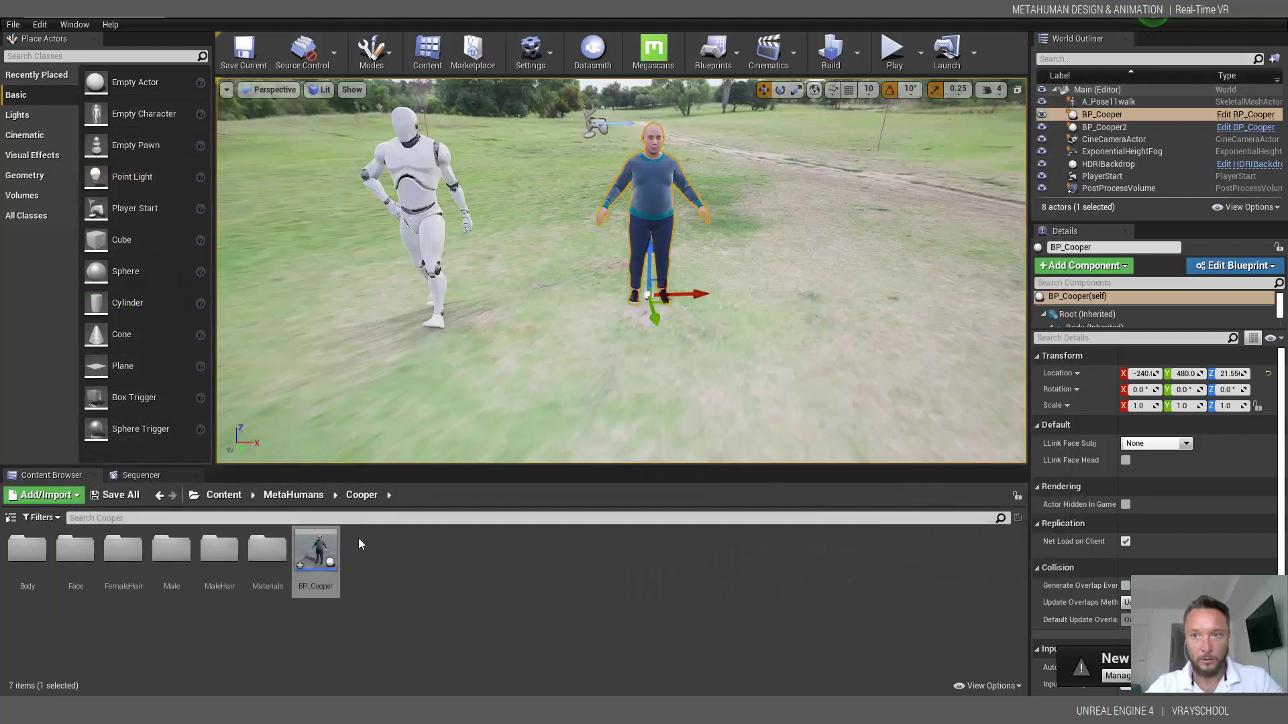
- Inspect BP_Cooper's Root and Body component animation settings in its blueprint editor
{"action": "double_click", "coordinate": [315, 551]}
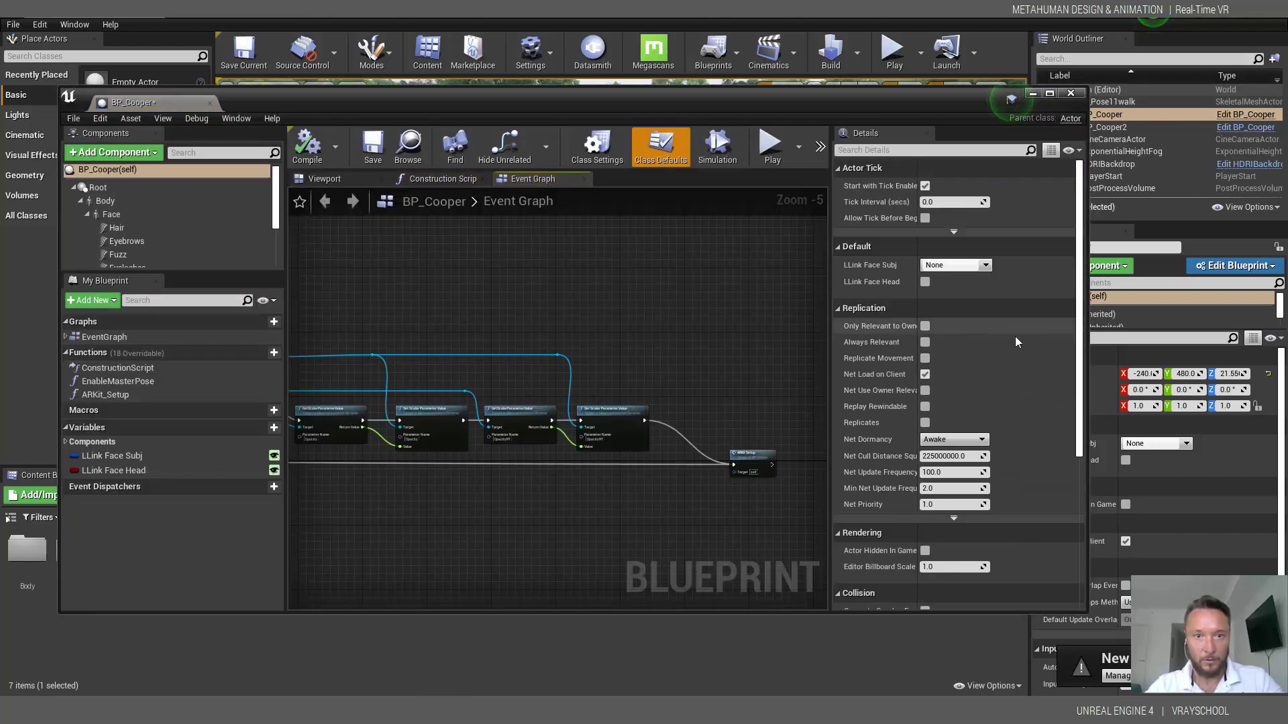
{"action": "left_click", "coordinate": [133, 189]}
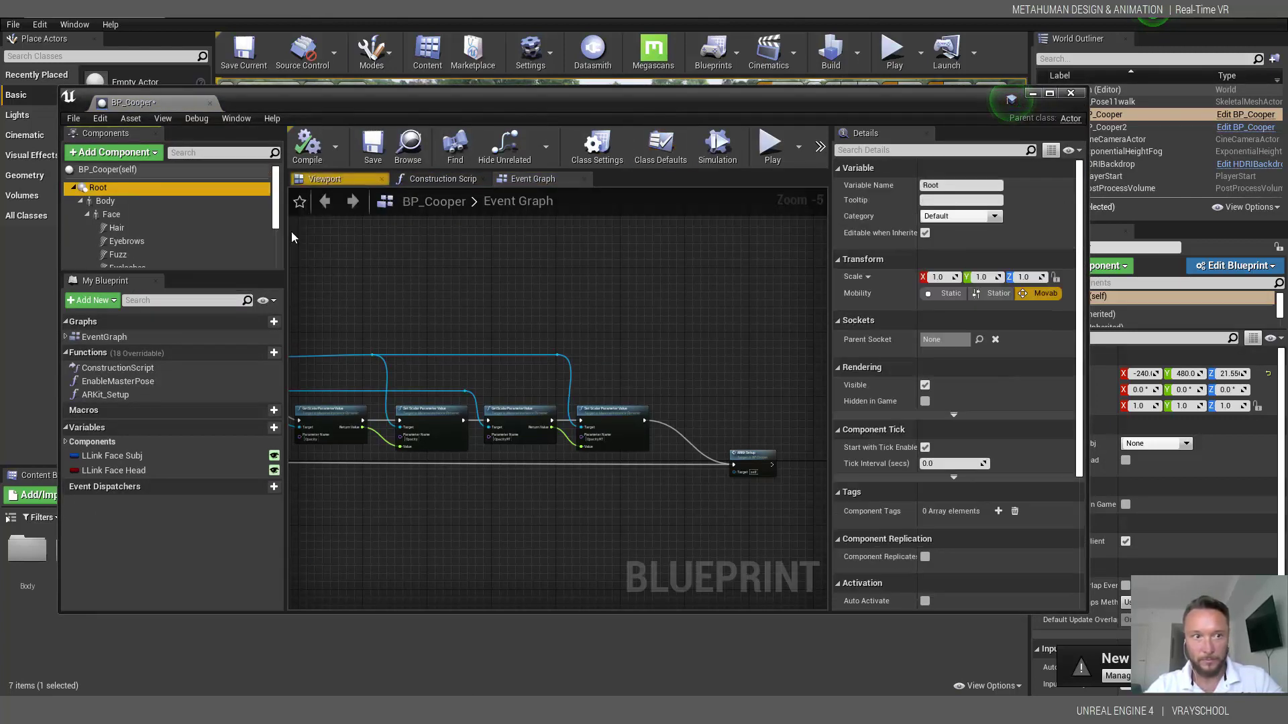
{"action": "scroll", "coordinate": [1036, 307], "scroll_direction": "down", "scroll_amount": 5}
{"action": "scroll", "coordinate": [1064, 286], "scroll_direction": "up", "scroll_amount": 4}
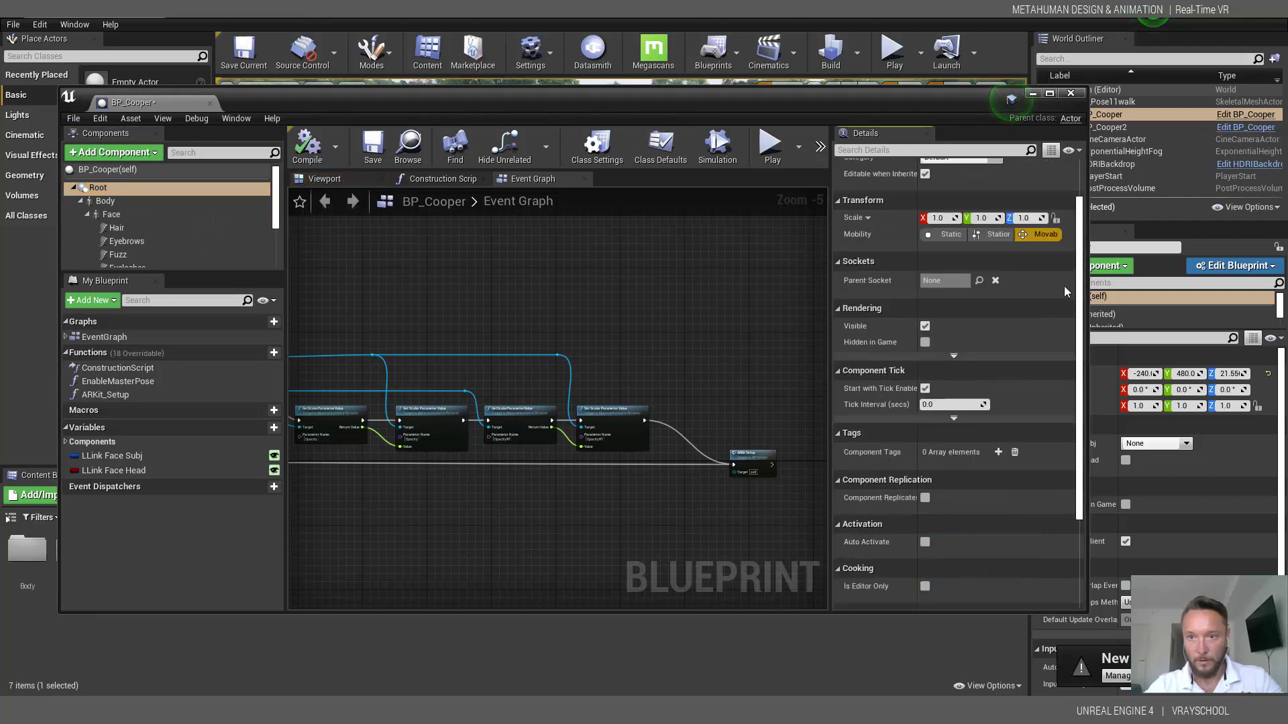
{"action": "left_click", "coordinate": [129, 204]}
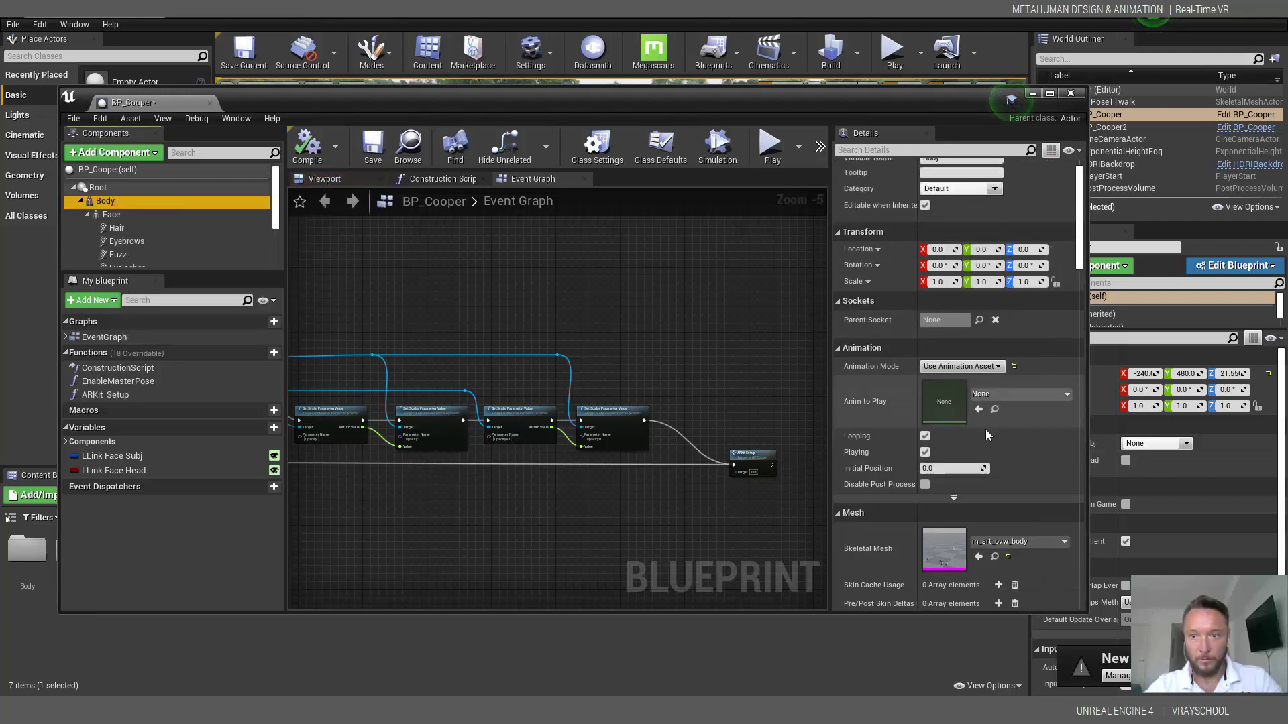
{"action": "left_click", "coordinate": [1071, 93]}
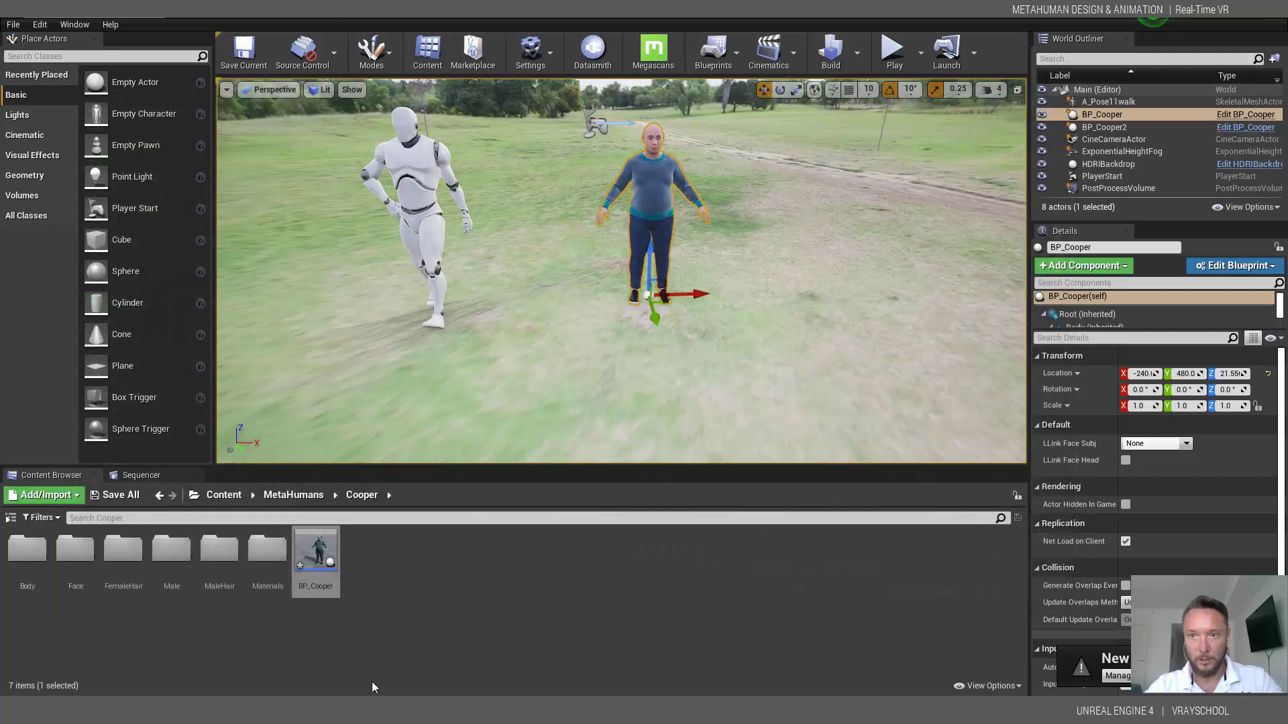
- Create a child blueprint class of BP_Cooper named BP_Cooper_Child
{"action": "right_click", "coordinate": [302, 551]}
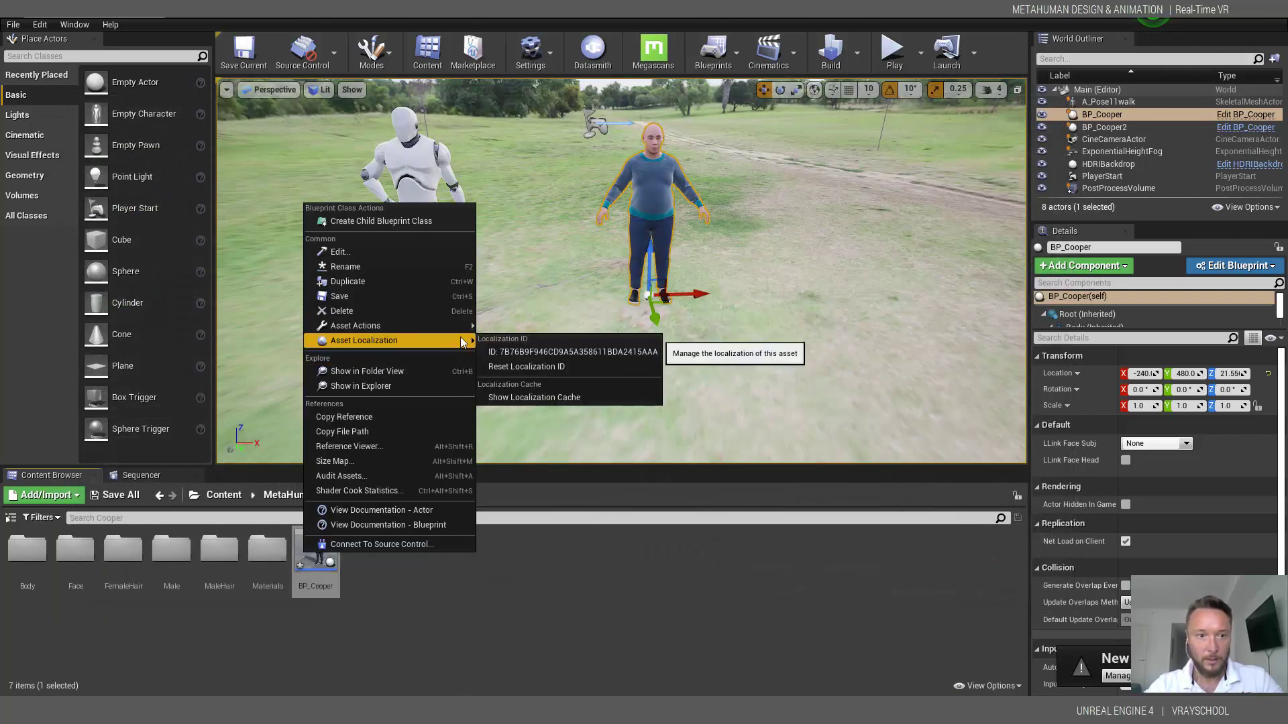
{"action": "left_click", "coordinate": [443, 224]}
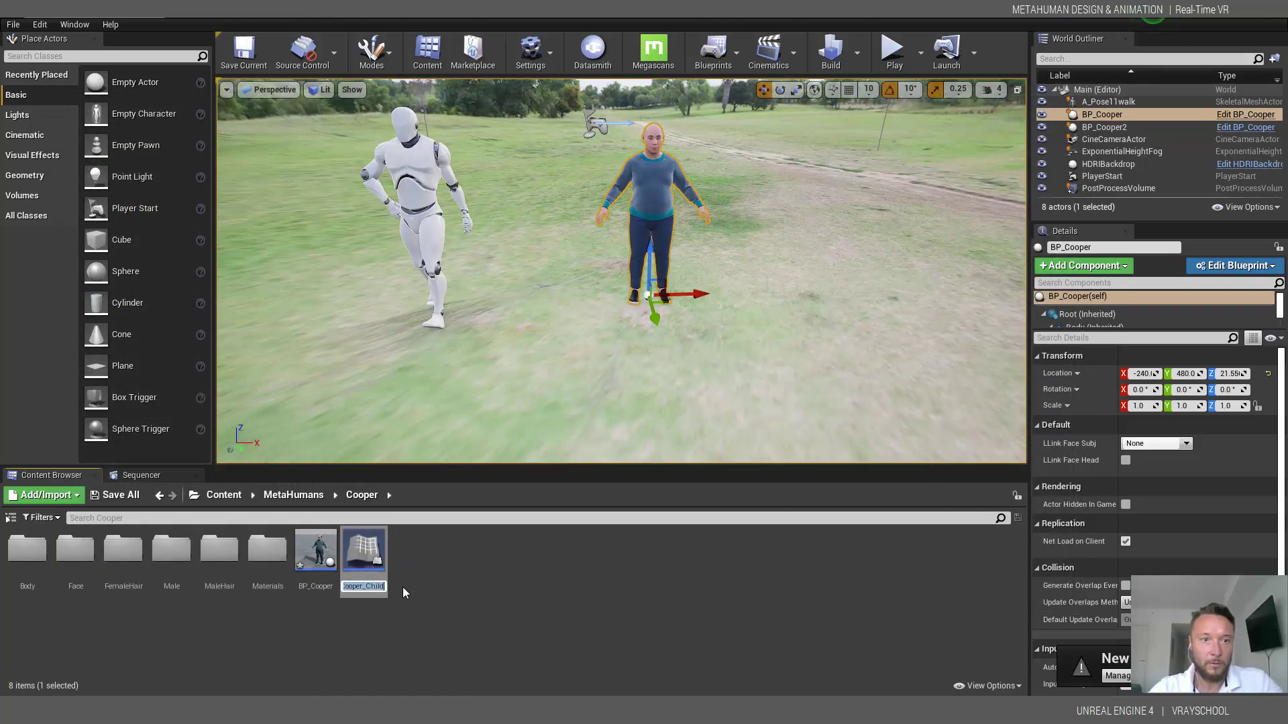
{"action": "key", "text": "Return"}
- Place BP_Cooper_Child in the level beside the robot mannequin, slightly off the ground
{"action": "left_click_drag", "start_coordinate": [364, 550], "coordinate": [578, 394]}
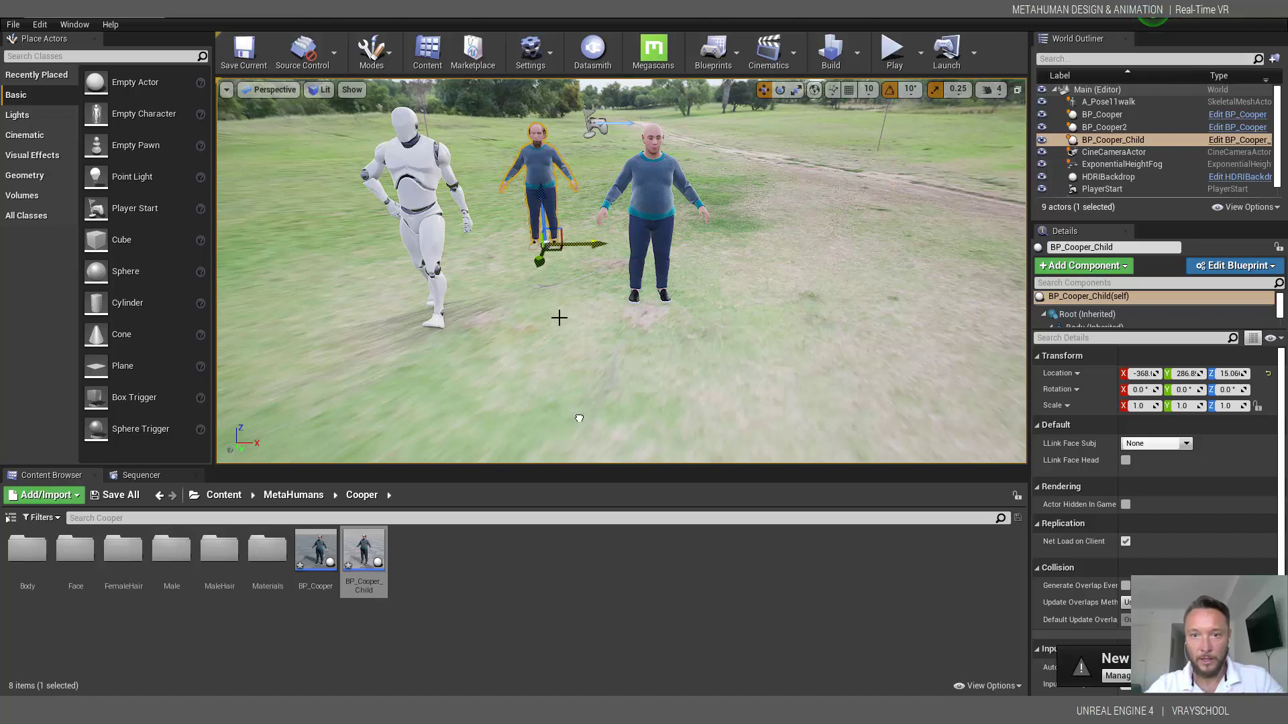
{"action": "key", "text": "s"}
{"action": "key", "text": "w"}
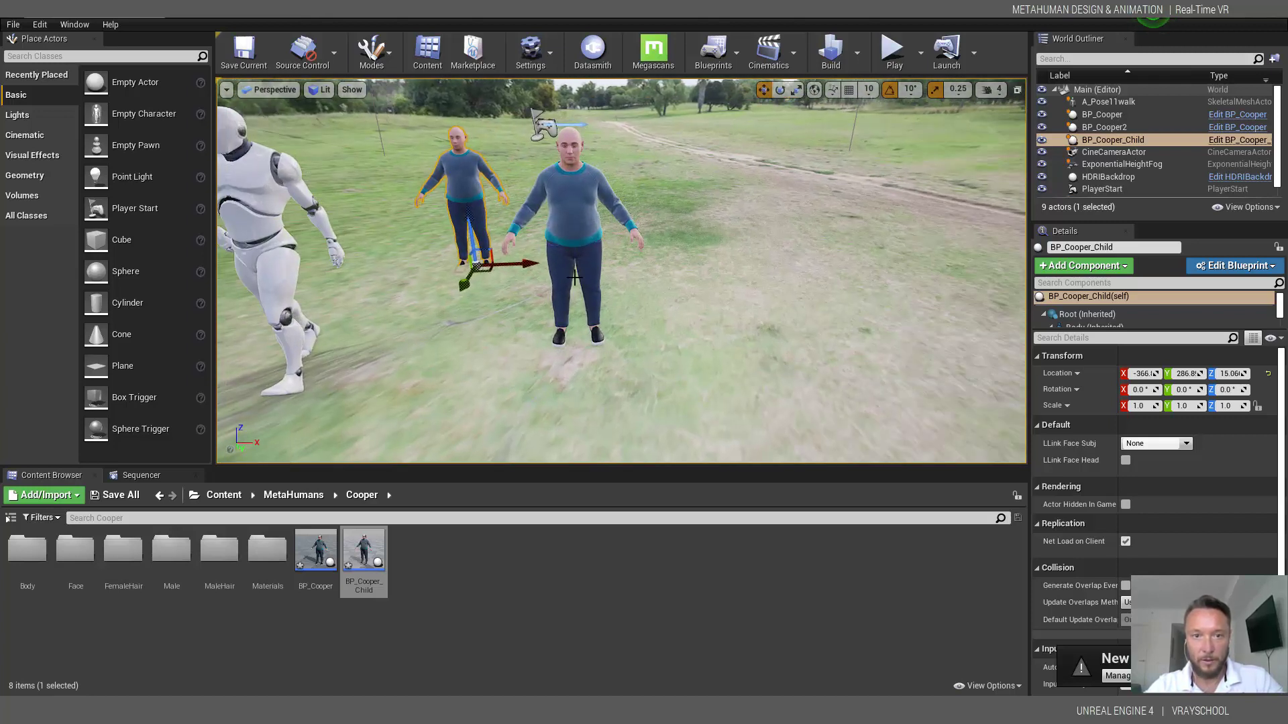
{"action": "left_click_drag", "start_coordinate": [462, 285], "coordinate": [373, 377]}
{"action": "left_click_drag", "start_coordinate": [439, 410], "coordinate": [835, 342], "text": "alt"}
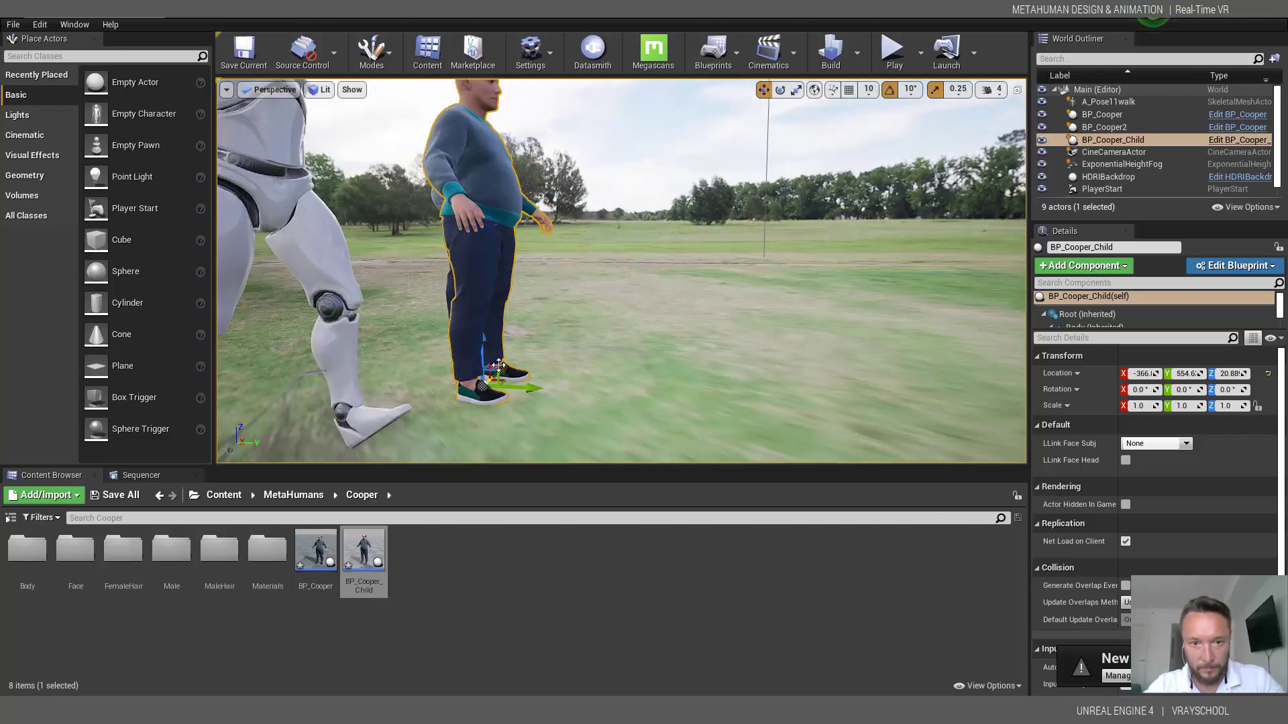
{"action": "left_click_drag", "start_coordinate": [485, 355], "coordinate": [483, 351]}
- Set BP_Cooper_Child's Body Anim to Play to A_Pose12walk and compile the blueprint
{"action": "double_click", "coordinate": [363, 553]}
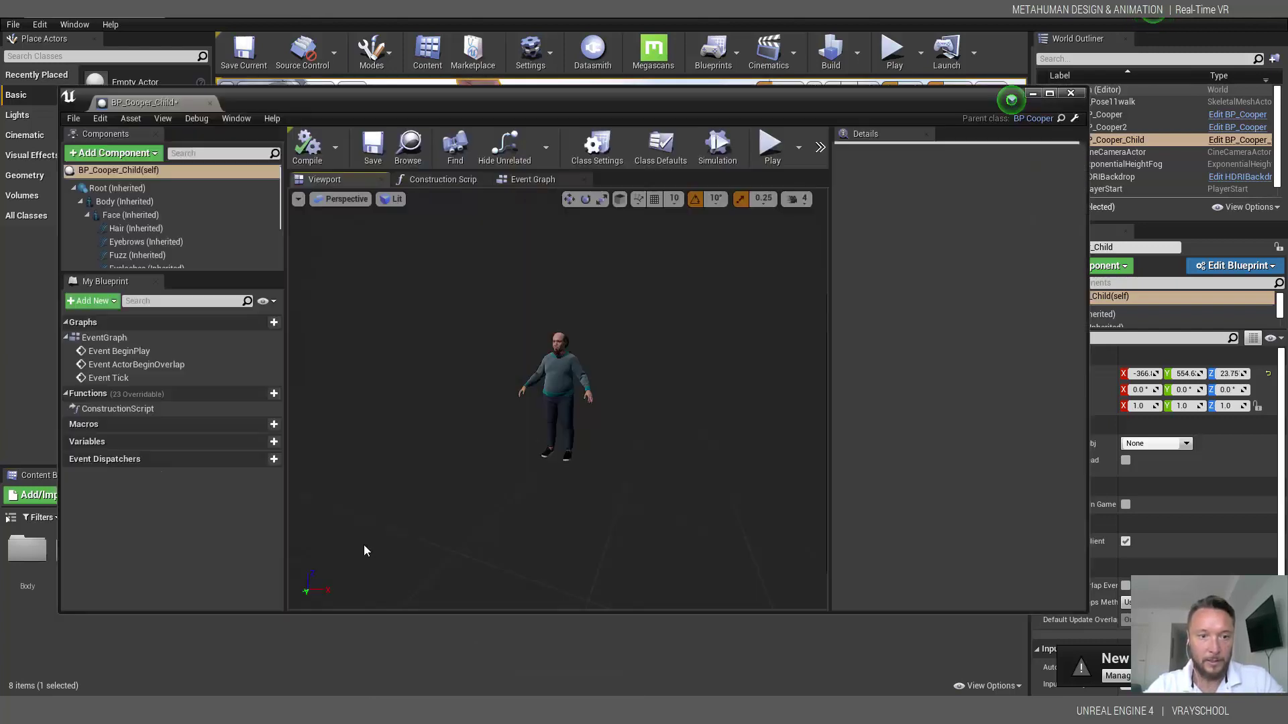
{"action": "left_click", "coordinate": [136, 201]}
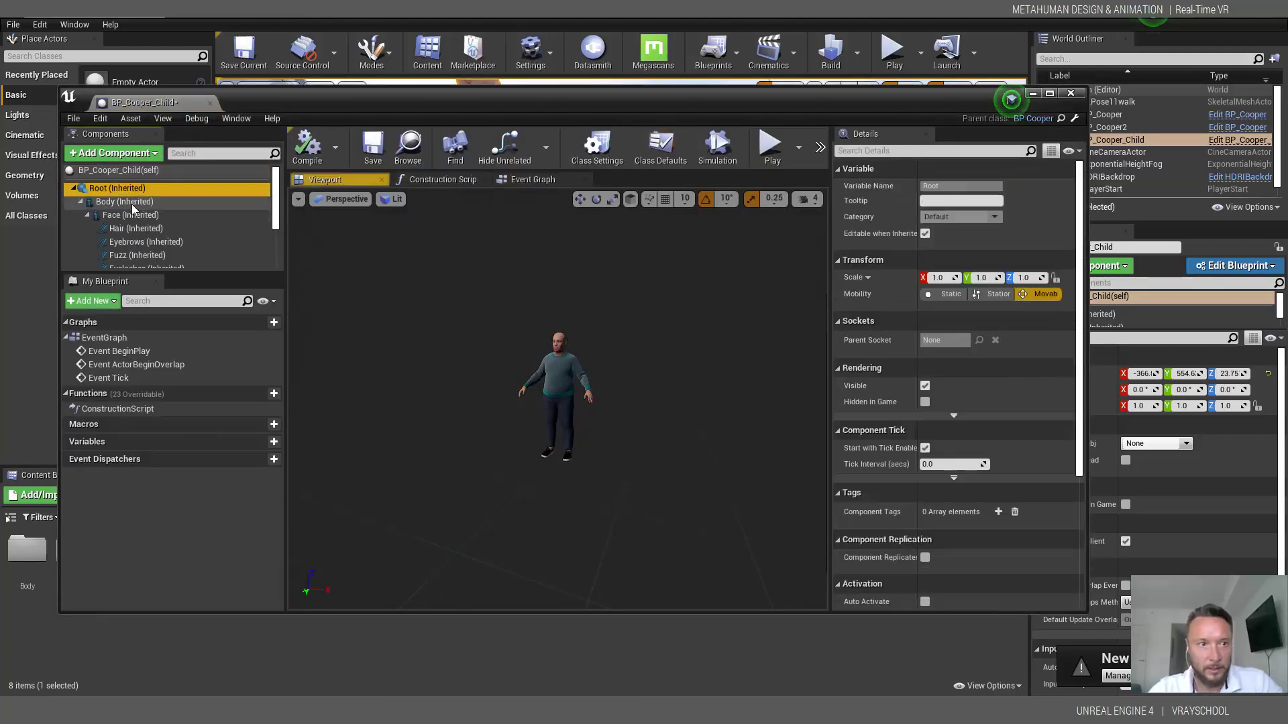
{"action": "left_click", "coordinate": [1005, 421]}
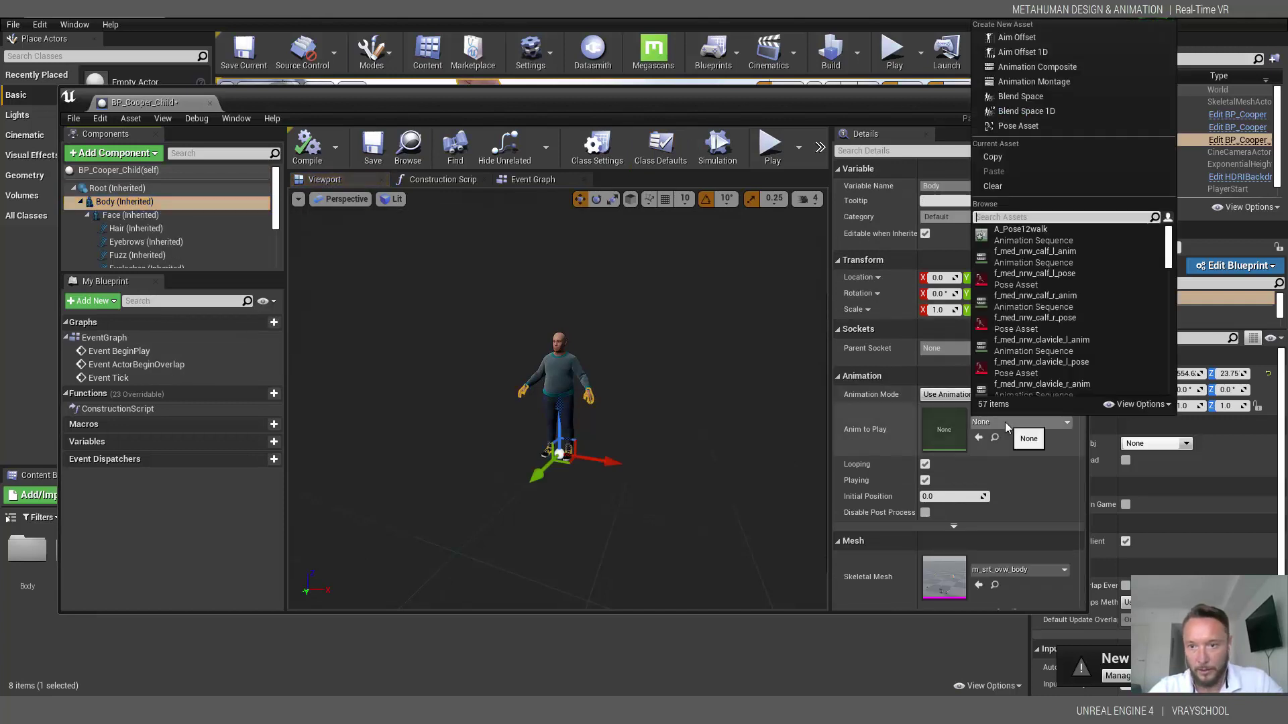
{"action": "left_click", "coordinate": [1021, 231]}
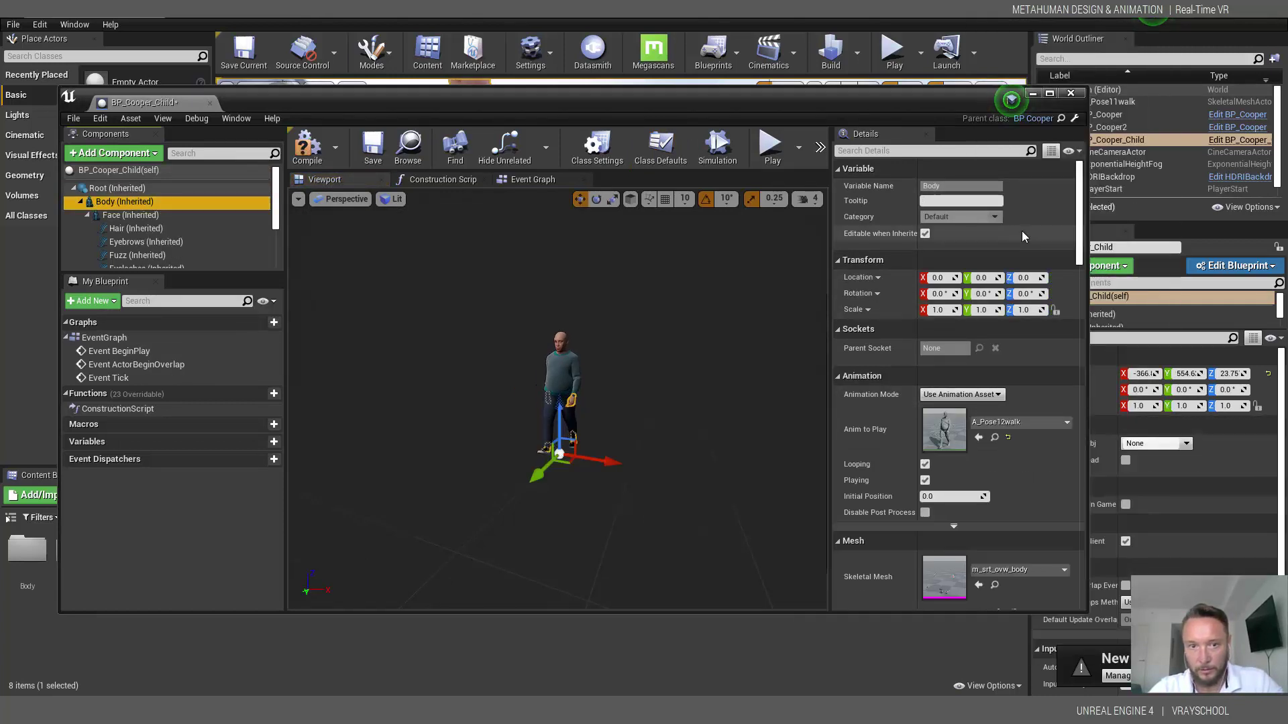
{"action": "left_click", "coordinate": [307, 148]}
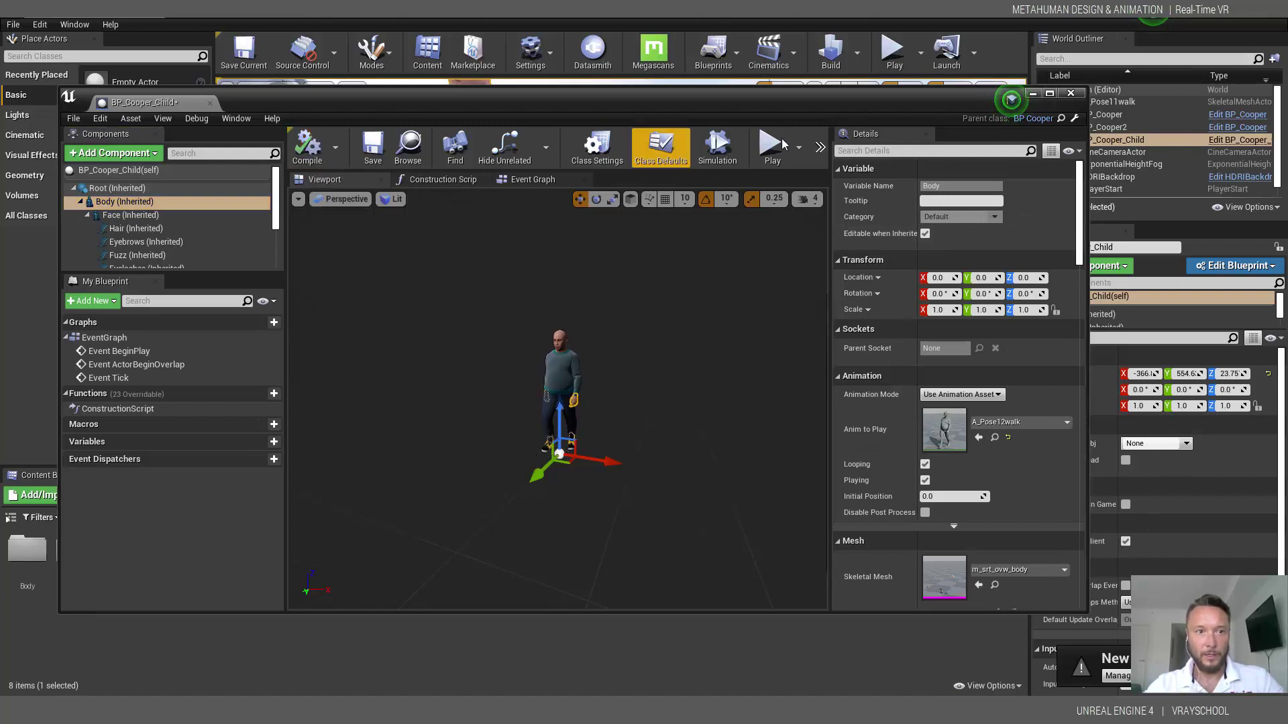
{"action": "left_click", "coordinate": [1072, 95]}
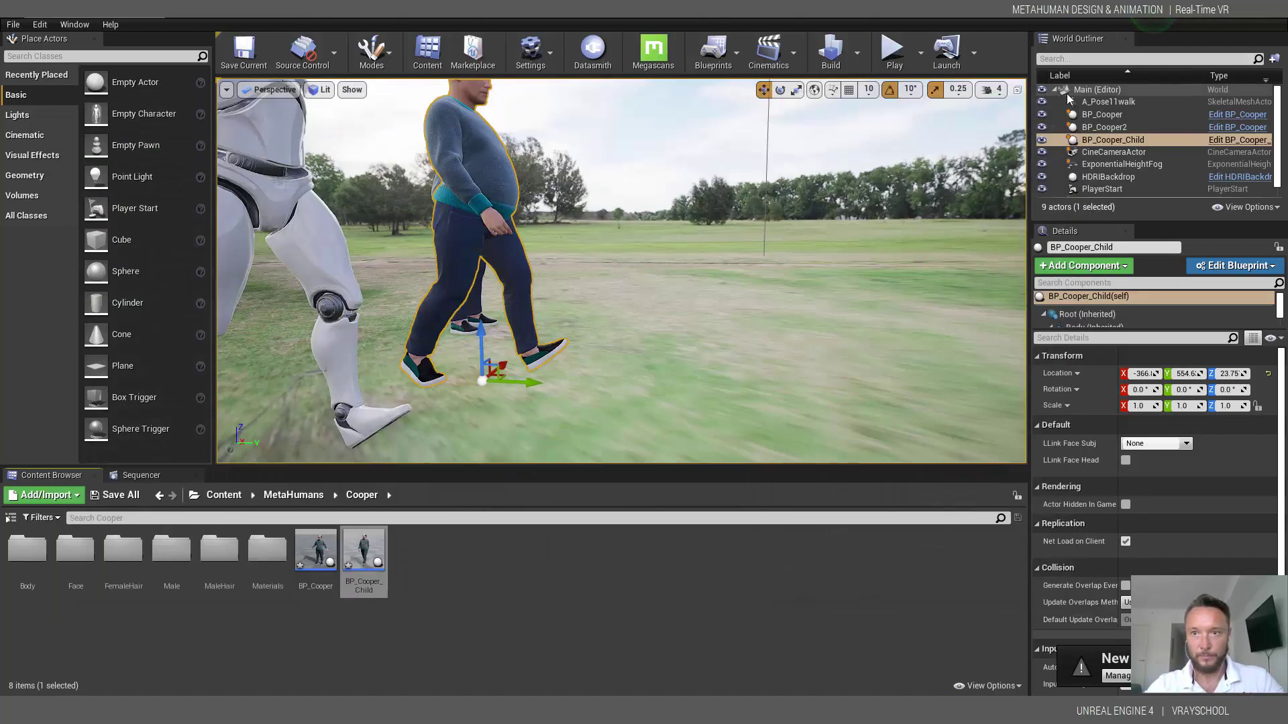
- Play the level in the editor and fly the camera around the walking Cooper and mannequin
{"action": "left_click", "coordinate": [885, 57]}
{"action": "left_click", "coordinate": [872, 107]}
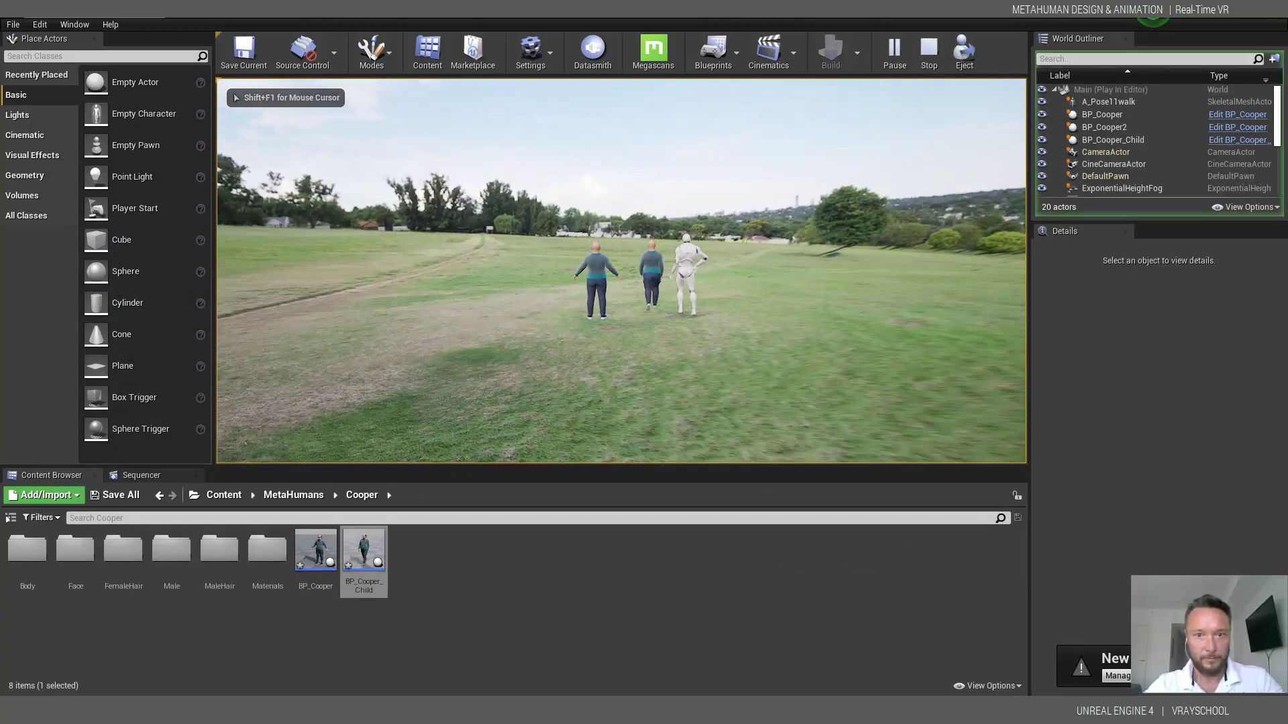
{"action": "key", "text": "w"}
{"action": "key", "text": "w"}
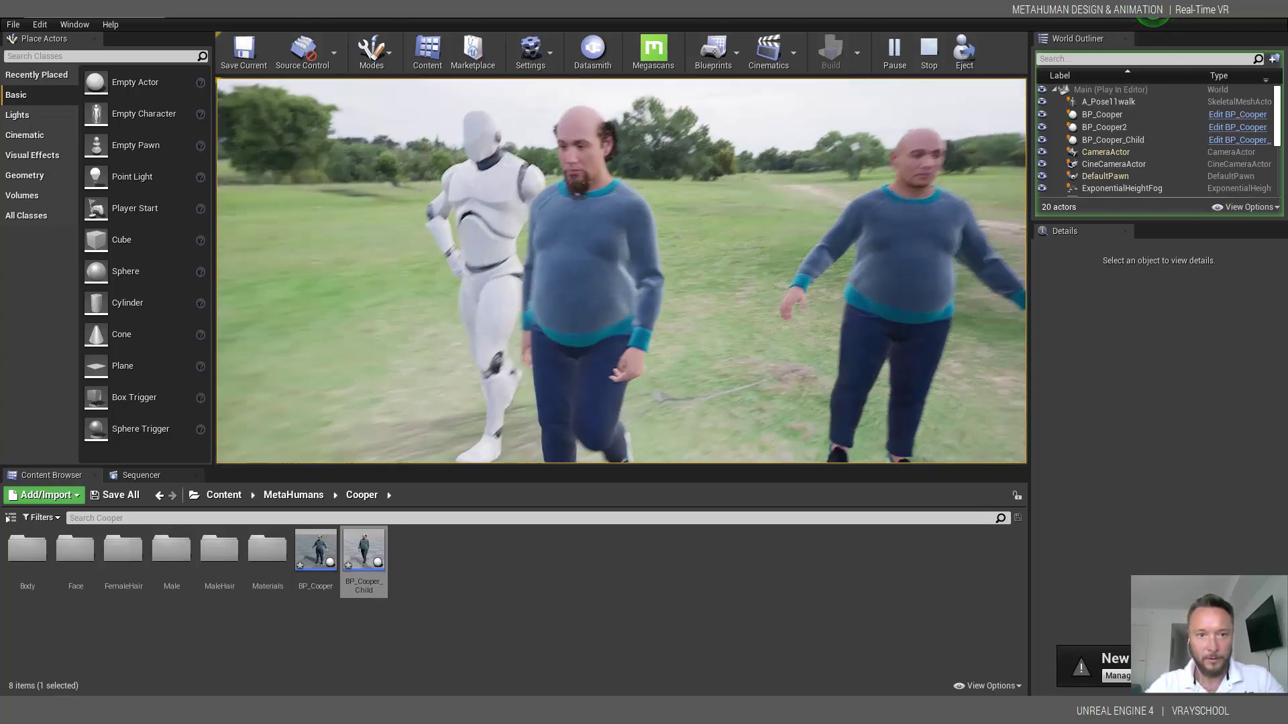
{"action": "key", "text": "s"}
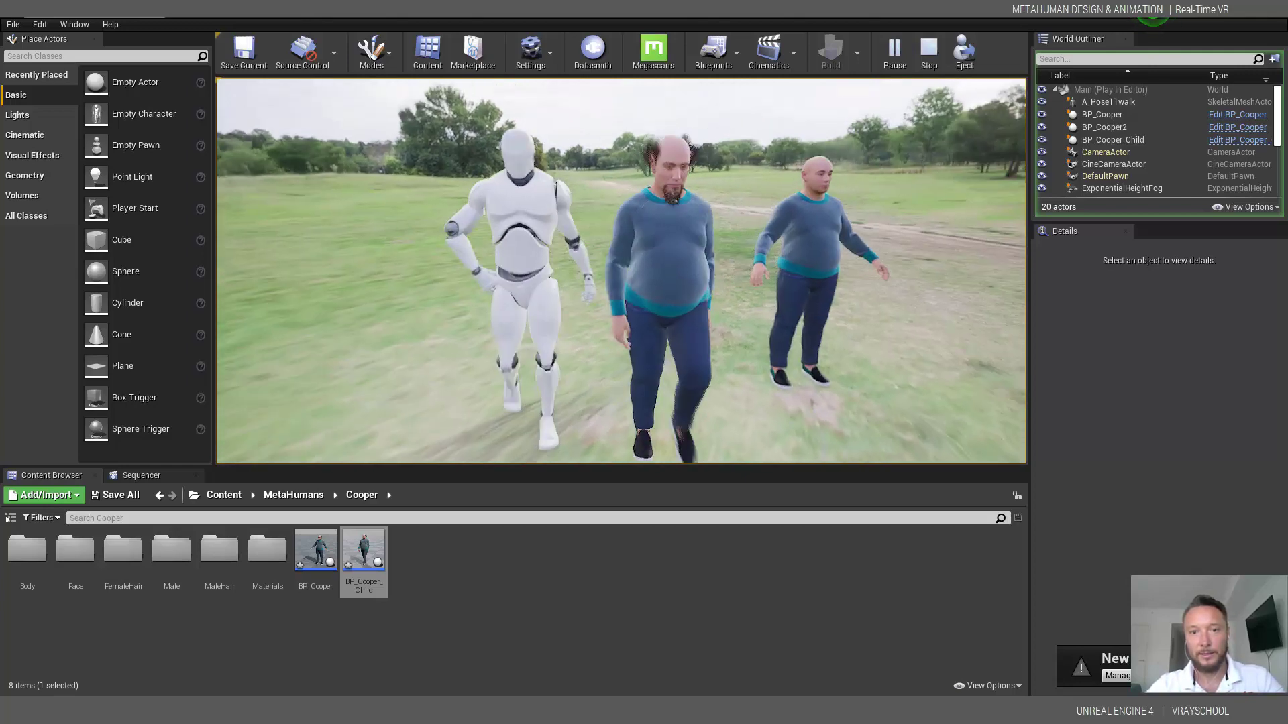
{"action": "key", "text": "w"}
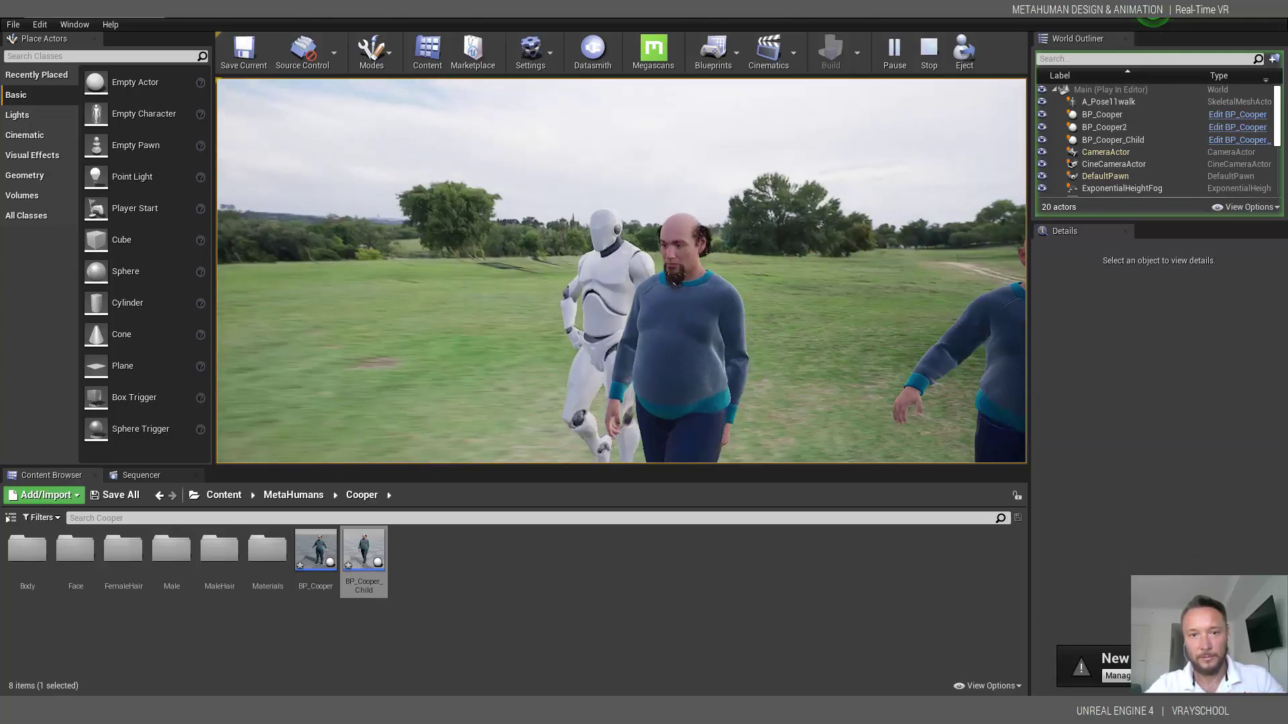